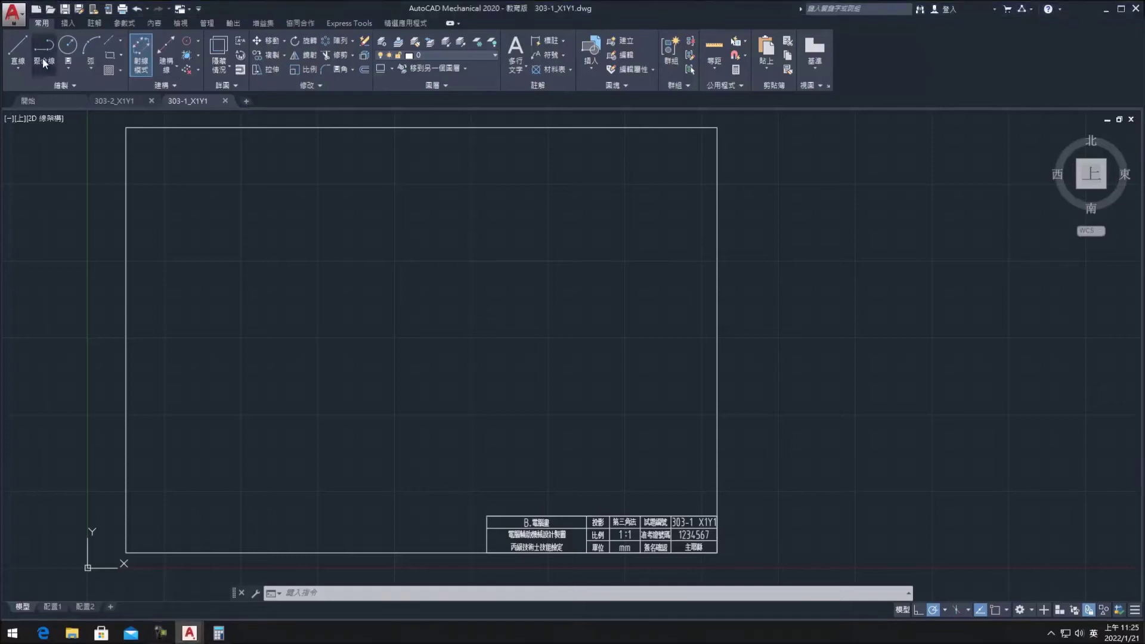
Step: Draw a horizontal shaft line and a vertical line crossing it
left_click(18, 51)
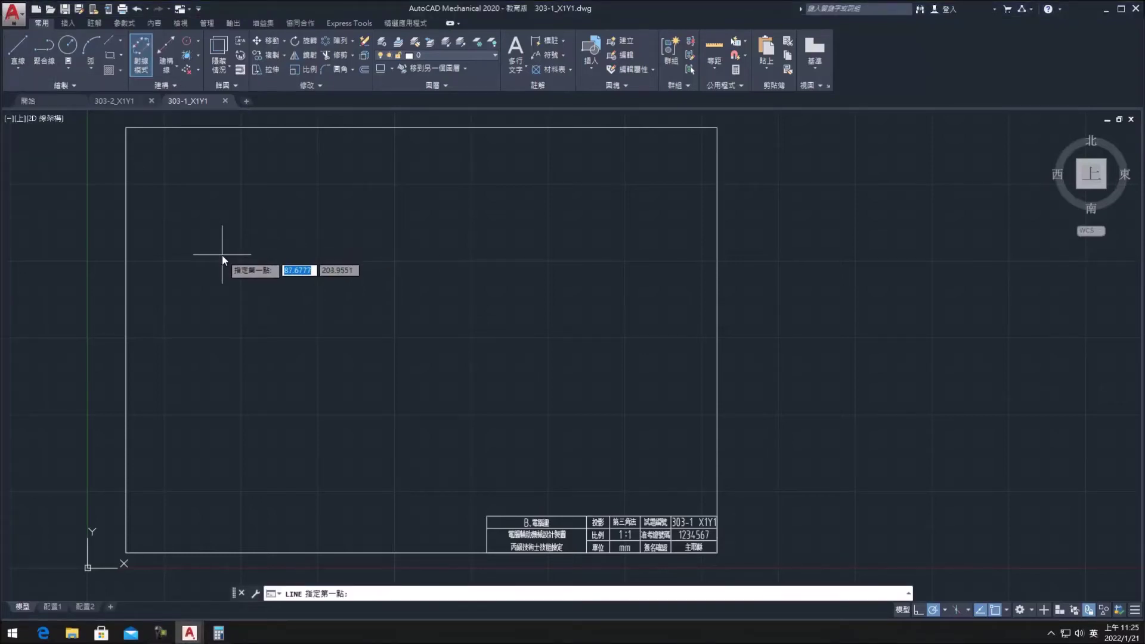
left_click(227, 256)
left_click(206, 240)
left_click(440, 240)
key("Escape")
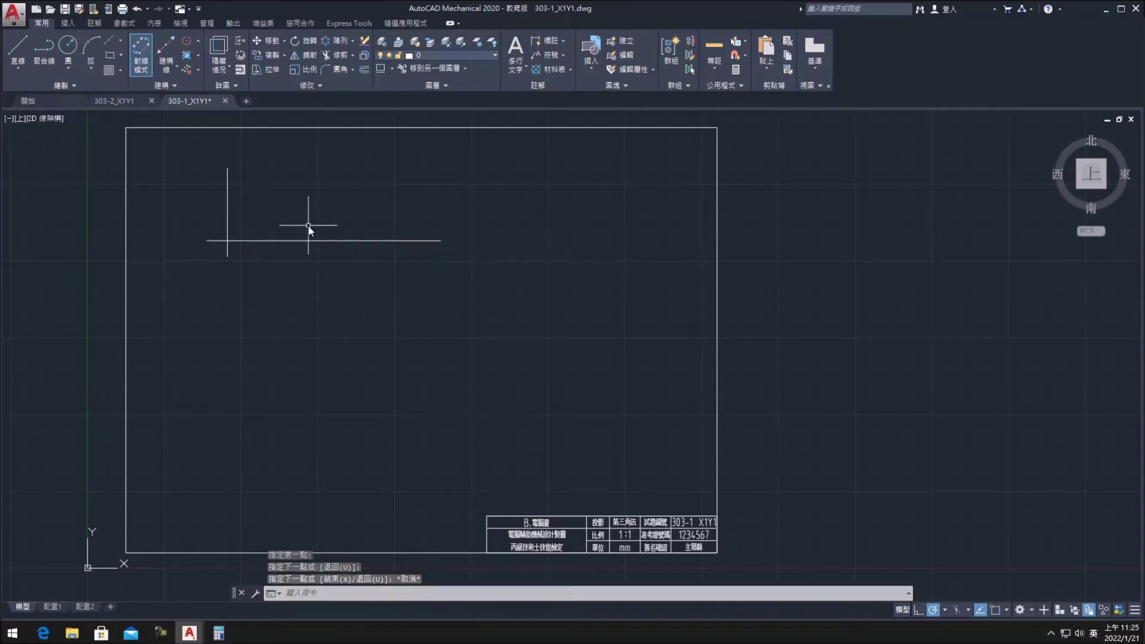
middle_click_drag(308, 225, 327, 266)
Step: Offset the horizontal line 7.5 upward
left_click(363, 68)
type("7.5")
key("Return")
left_click(386, 276)
left_click(370, 251)
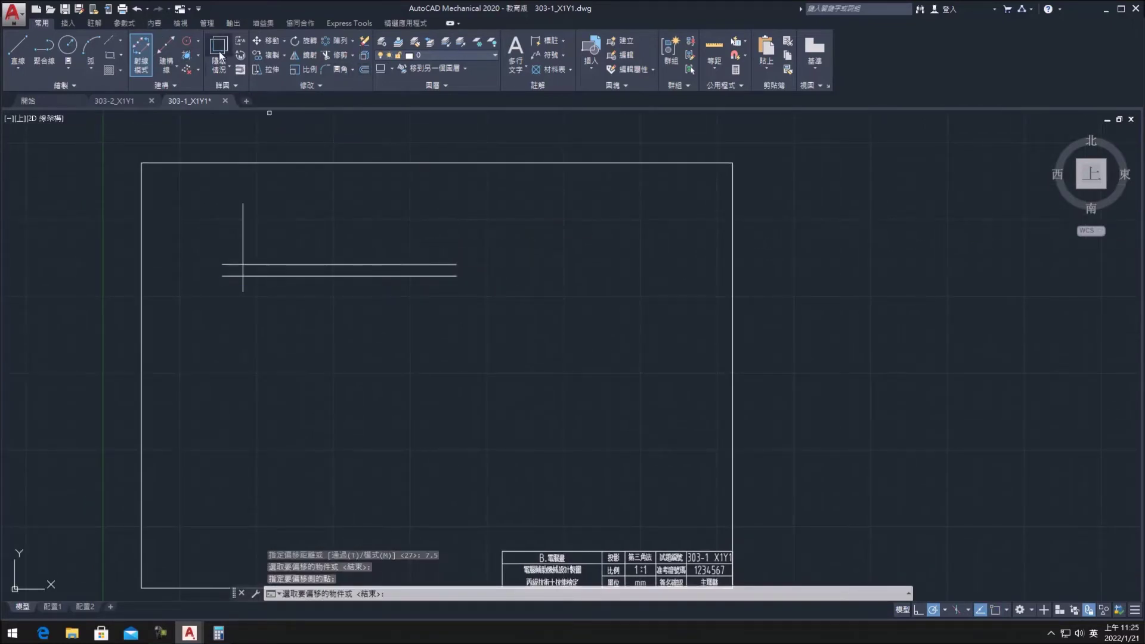
Step: Offset the lower horizontal line 10 upward
left_click(363, 68)
type("10")
key("Return")
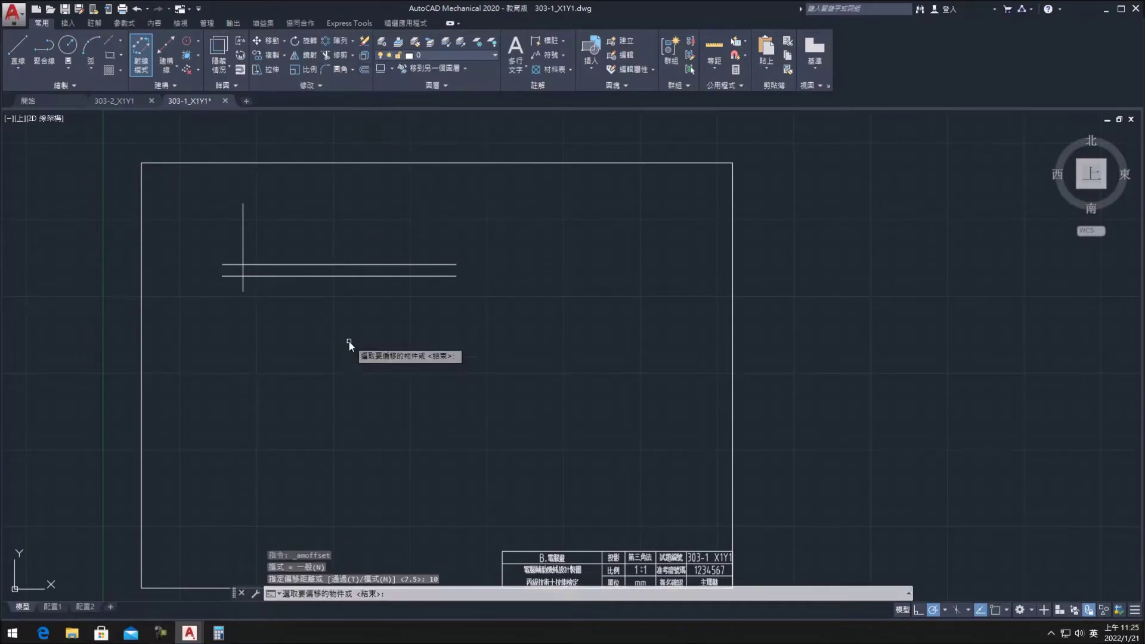
left_click(346, 275)
left_click(351, 253)
scroll(305, 246, "up", 4)
key("Return")
Step: Add another horizontal line offset 15 above
left_click(363, 69)
type("1")
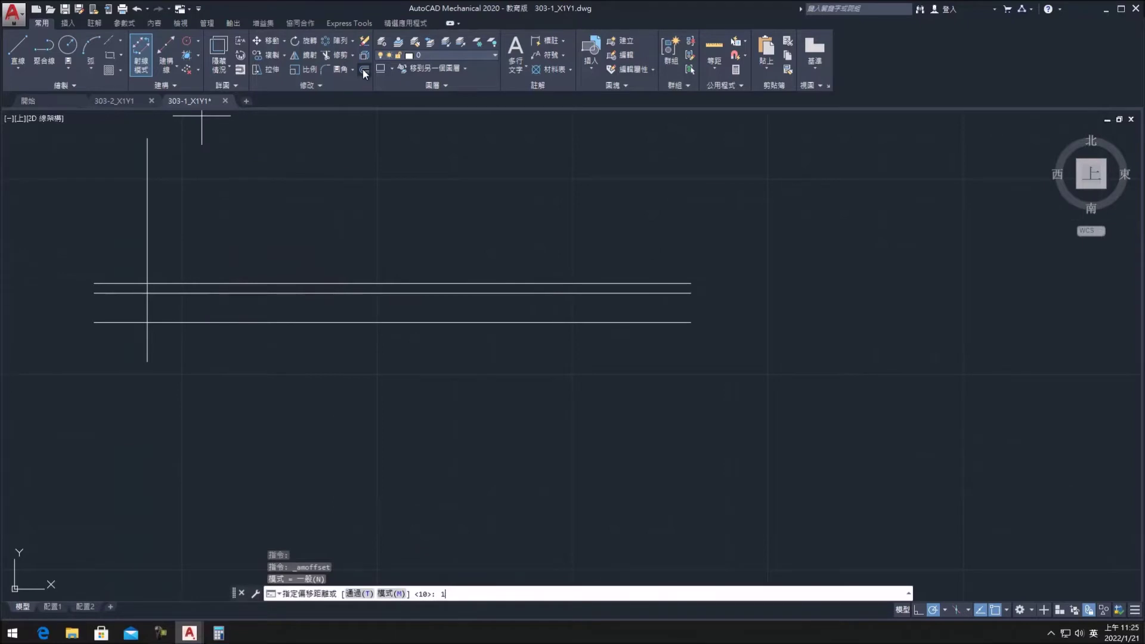
type("5")
key("Return")
left_click(507, 323)
left_click(417, 250)
key("Return")
Step: Offset the bottom horizontal line by 17
left_click(363, 69)
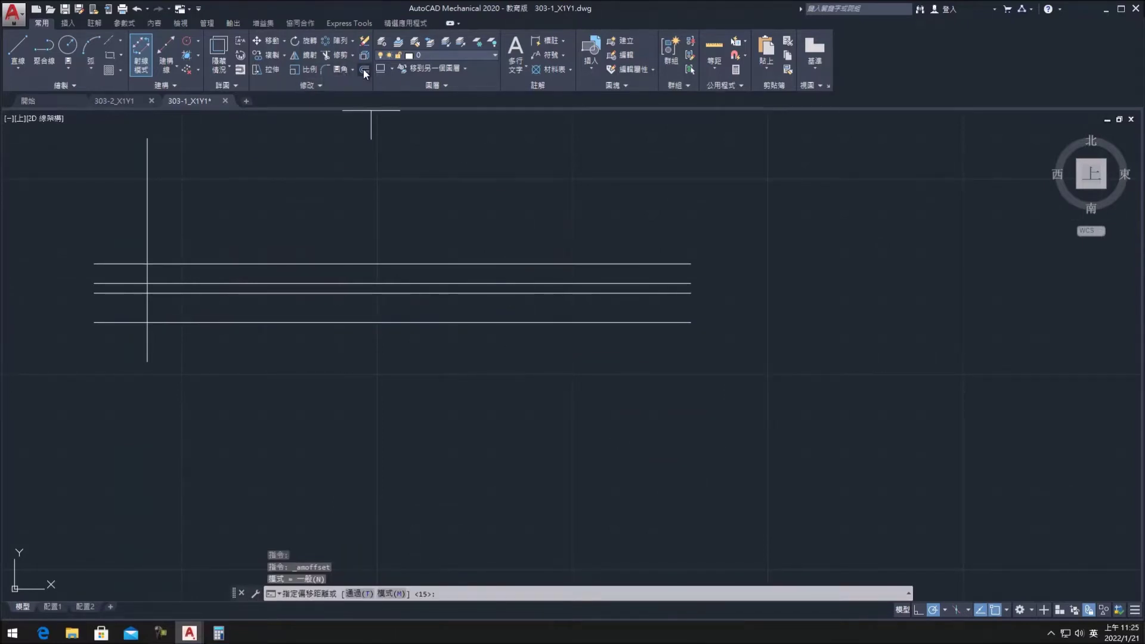
key("Return")
scroll(366, 174, "up", 2)
left_click(388, 413)
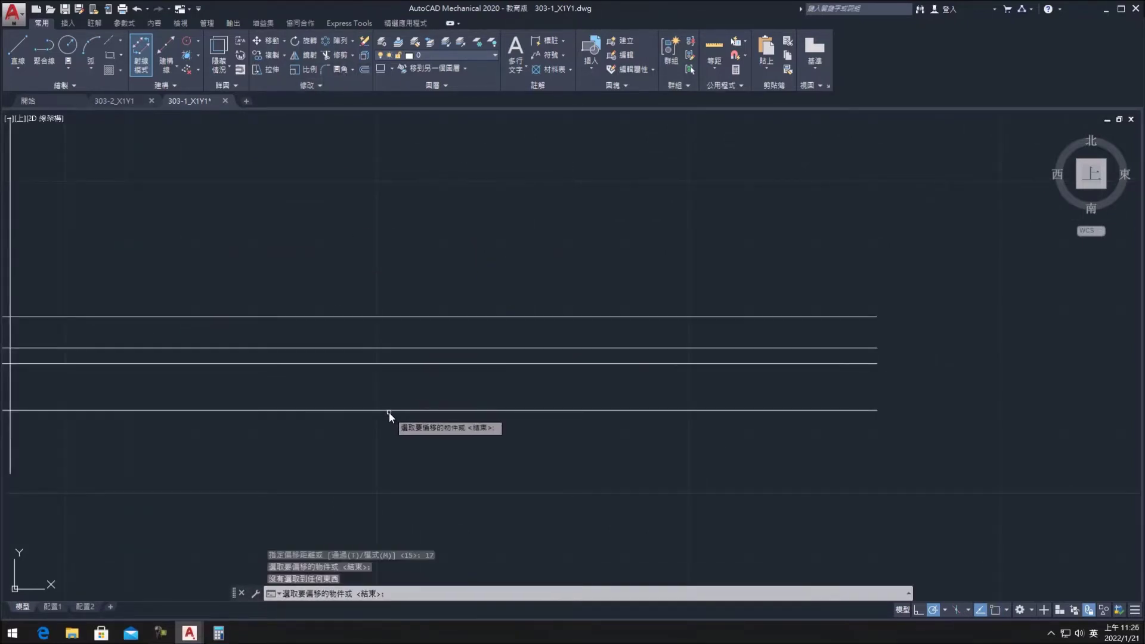
left_click(380, 308)
scroll(888, 320, "down", 2)
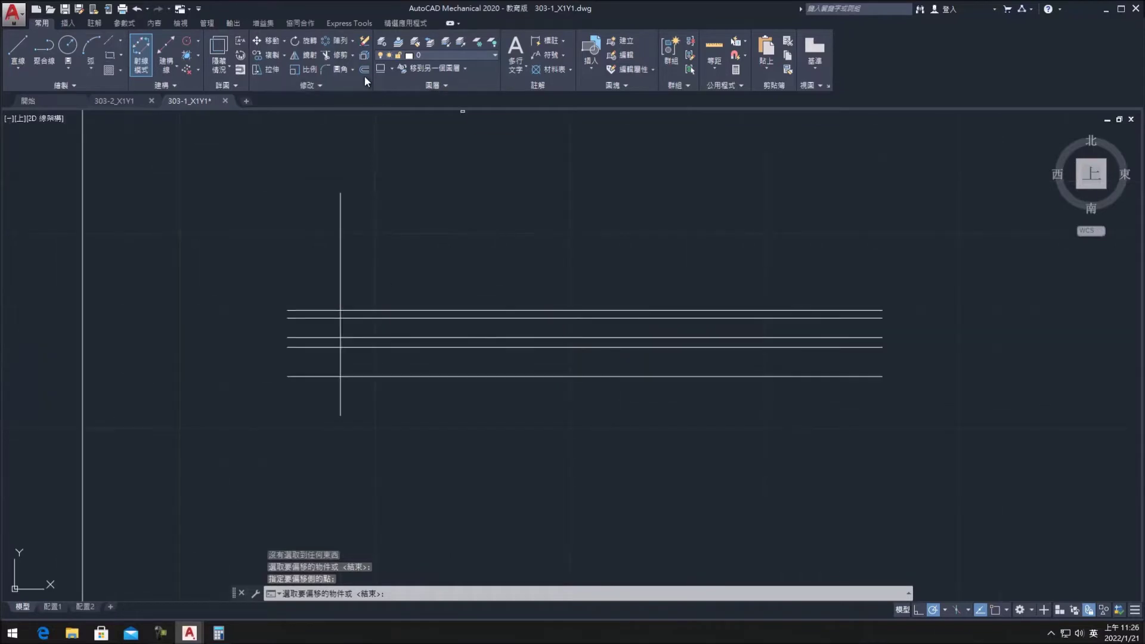
Step: Offset a vertical line to the right, then delete the misplaced copy
left_click(434, 155)
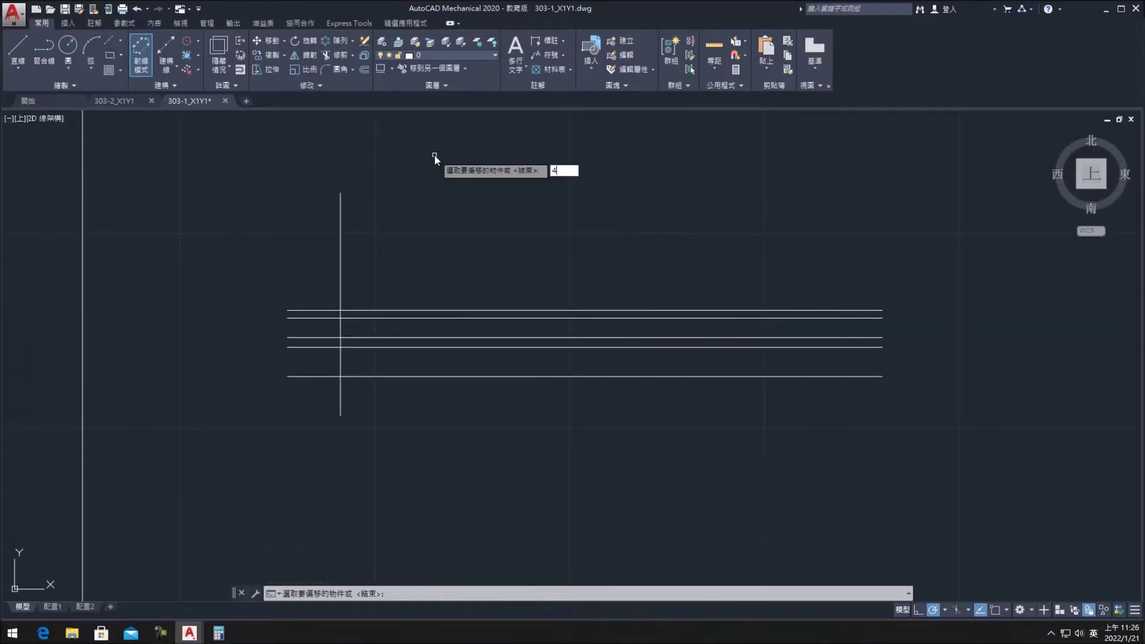
left_click(340, 263)
left_click(417, 131)
key("Escape")
left_click(406, 240)
key("Delete")
Step: Offset the left vertical line 47 to the right
left_click(364, 70)
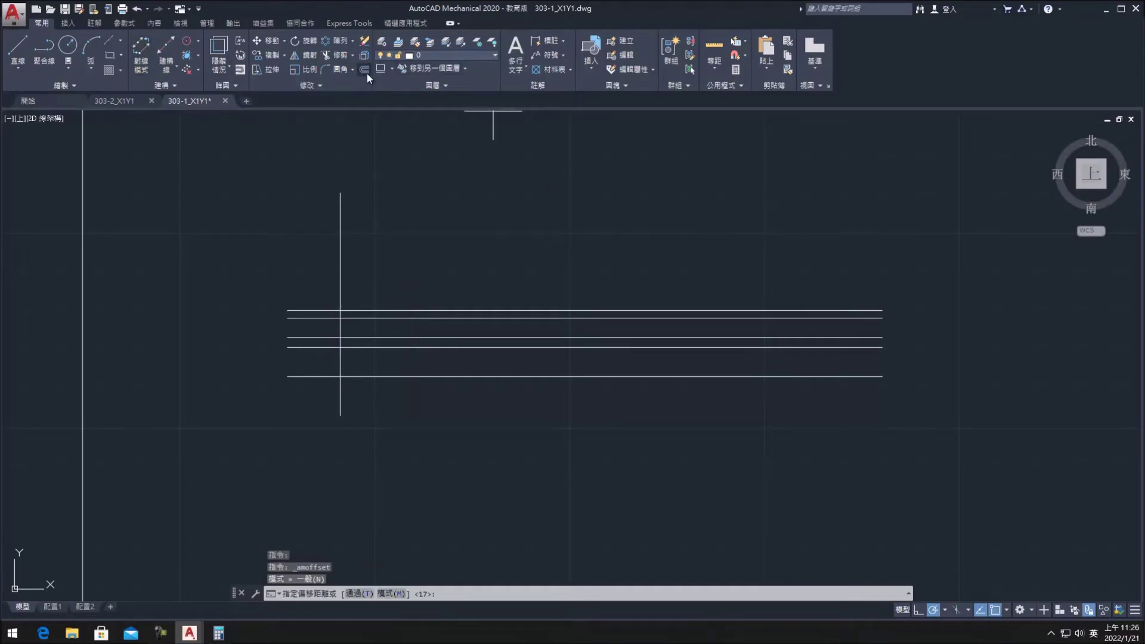
type("47")
key("Return")
left_click(341, 291)
left_click(364, 239)
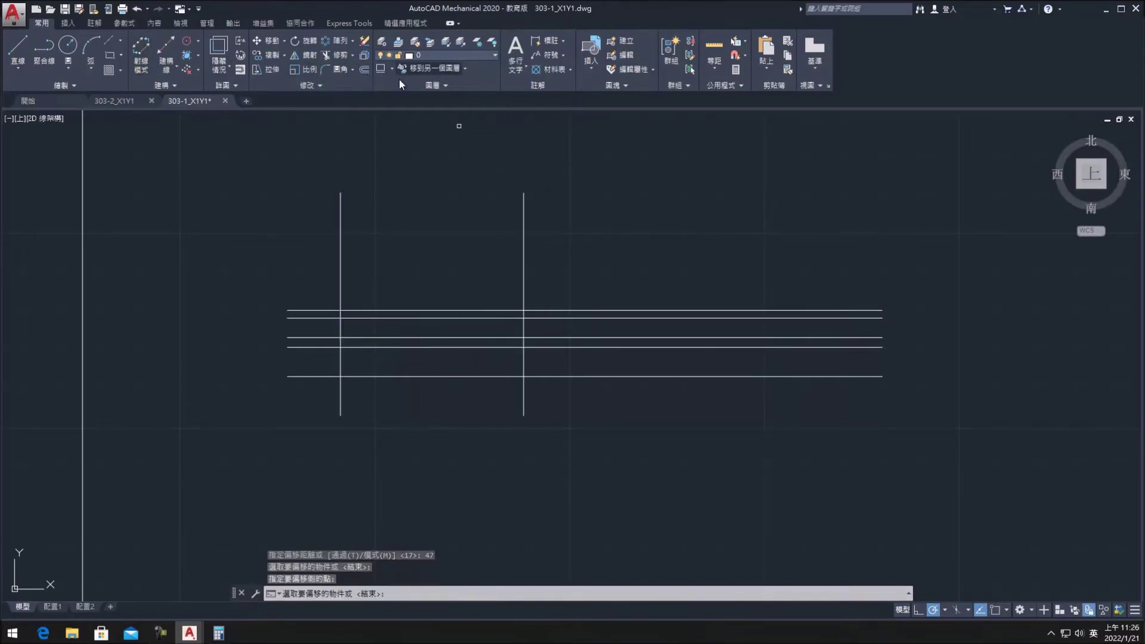
Step: Offset the right vertical line by 10, then add a line 1 to its left
left_click(364, 71)
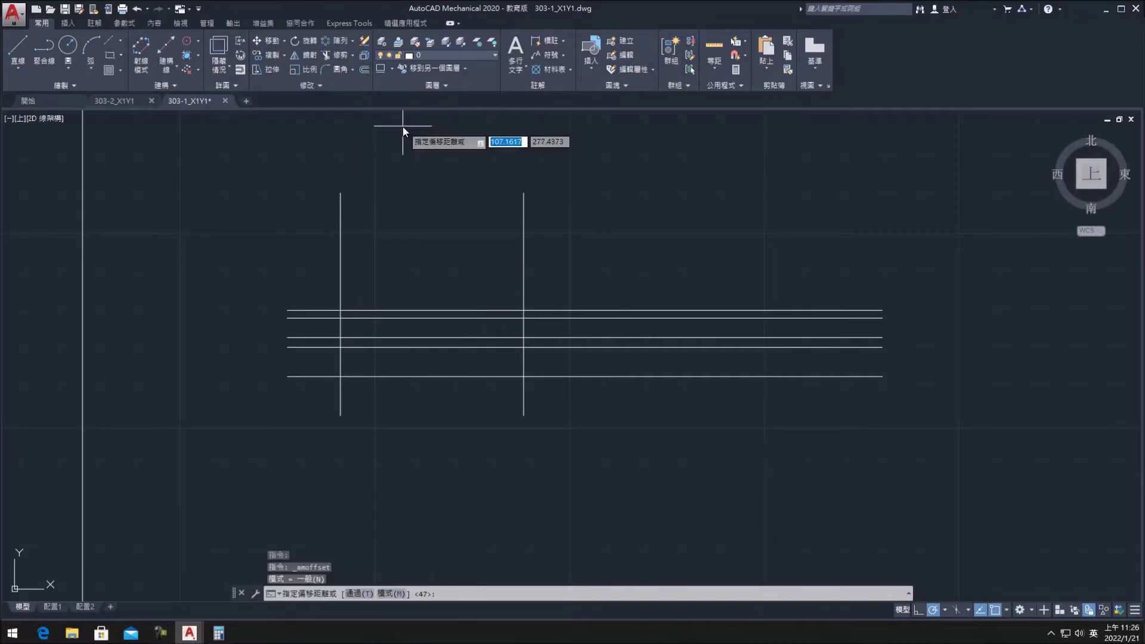
type("10")
key("Return")
left_click(523, 269)
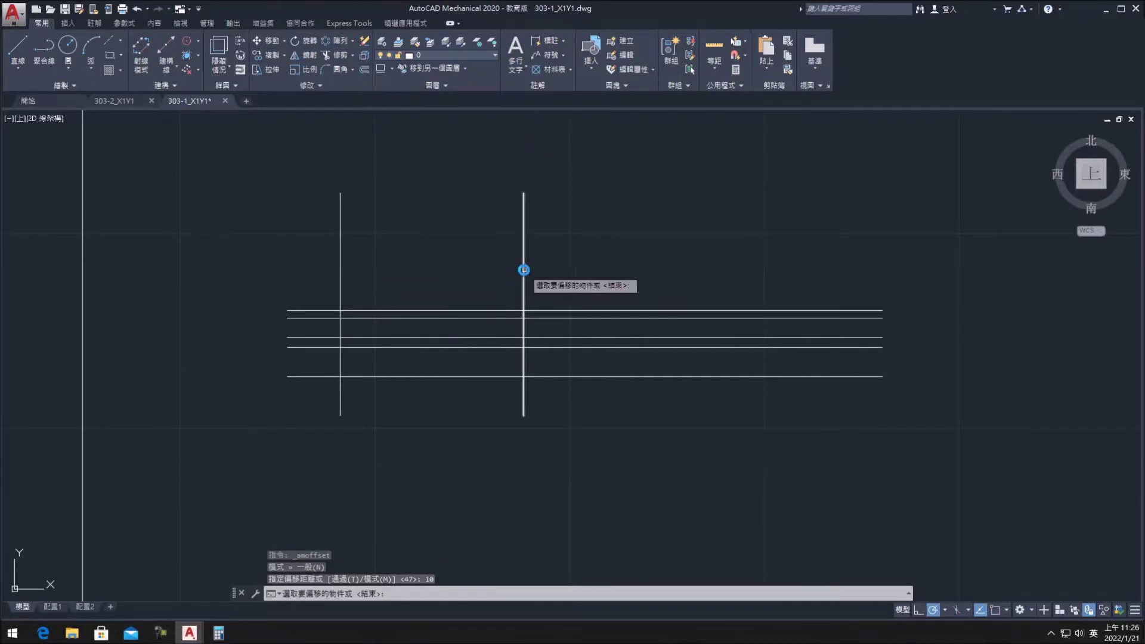
left_click(360, 69)
type("1")
key("Return")
left_click(520, 237)
key("Return")
key("Return")
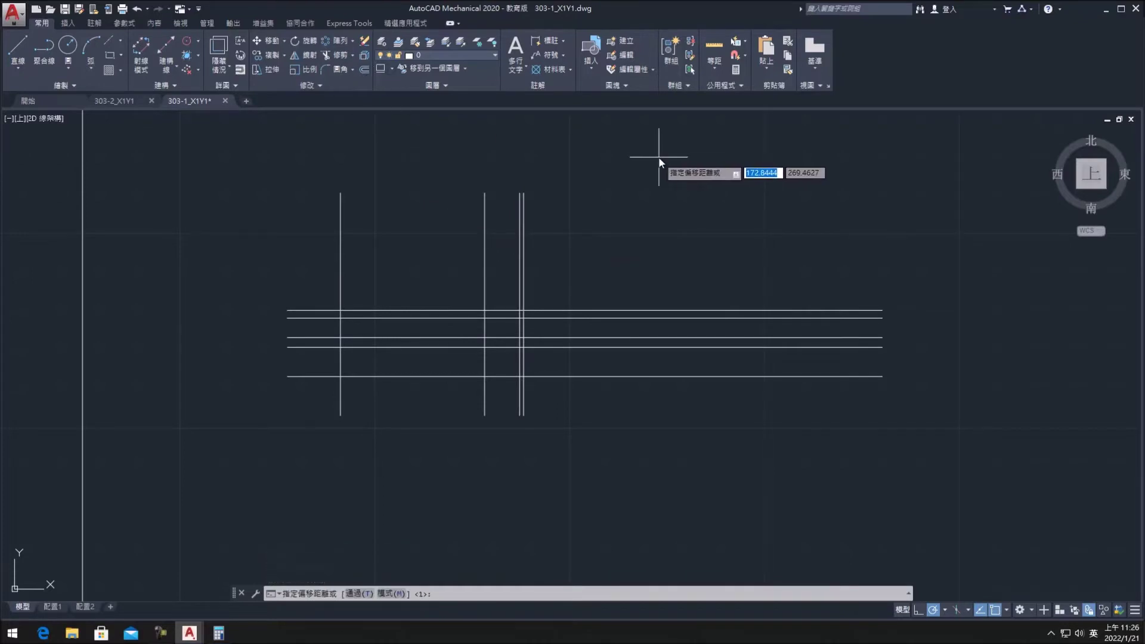
type("15")
Step: Offset a vertical line 15 to the left, then start an 18 offset and cancel it
key("Return")
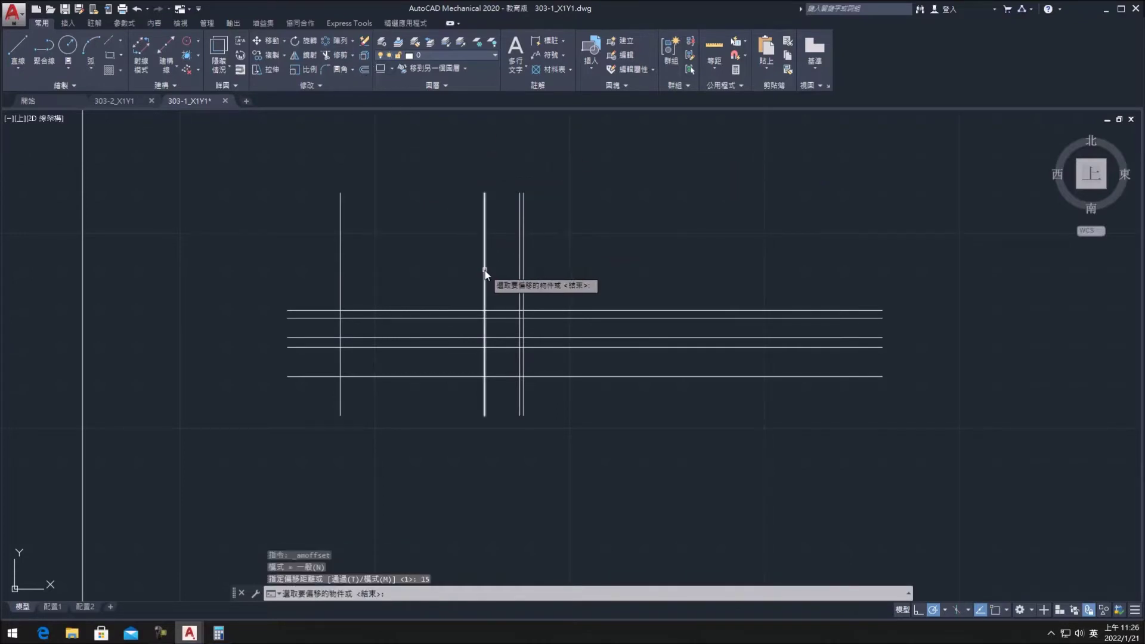
left_click(485, 271)
left_click(442, 198)
left_click(370, 70)
type("18")
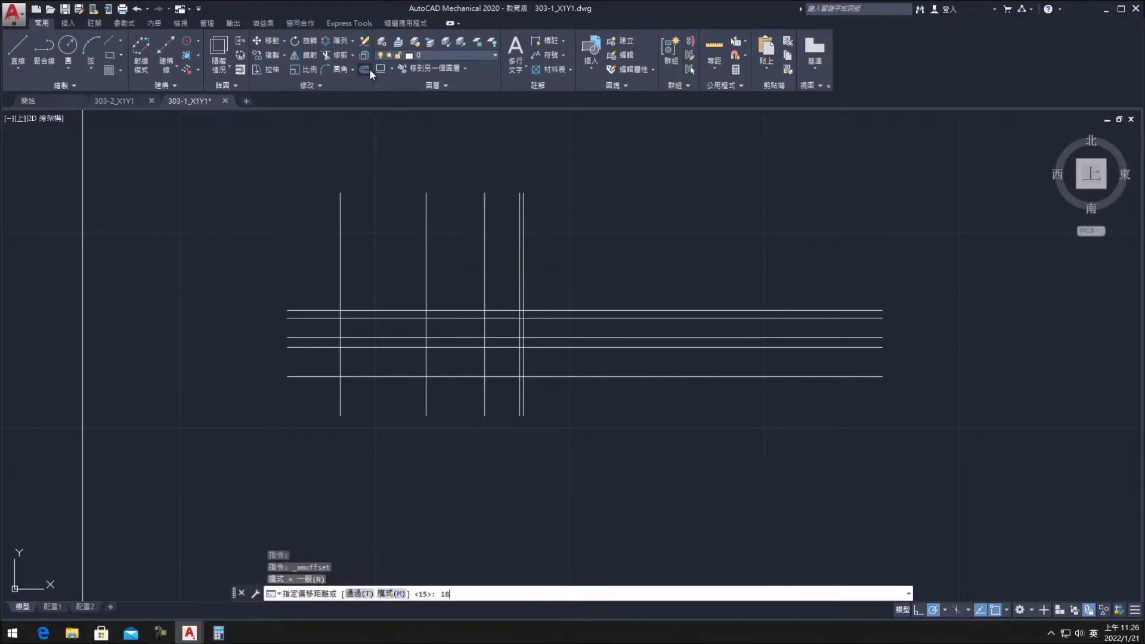
key("Return")
left_click(425, 216)
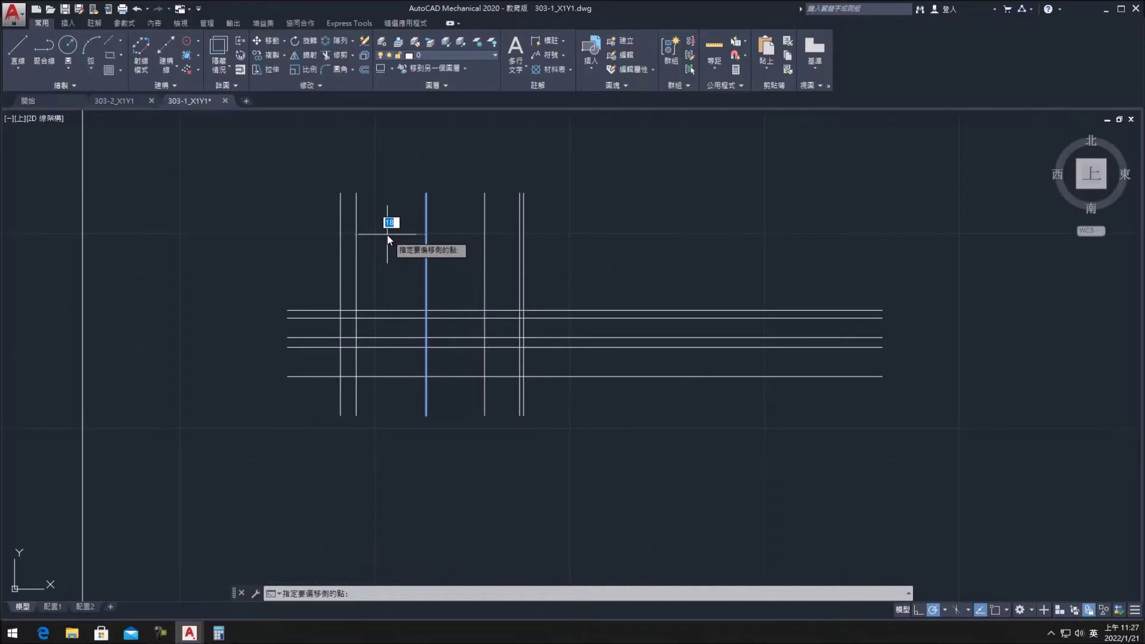
key("Escape")
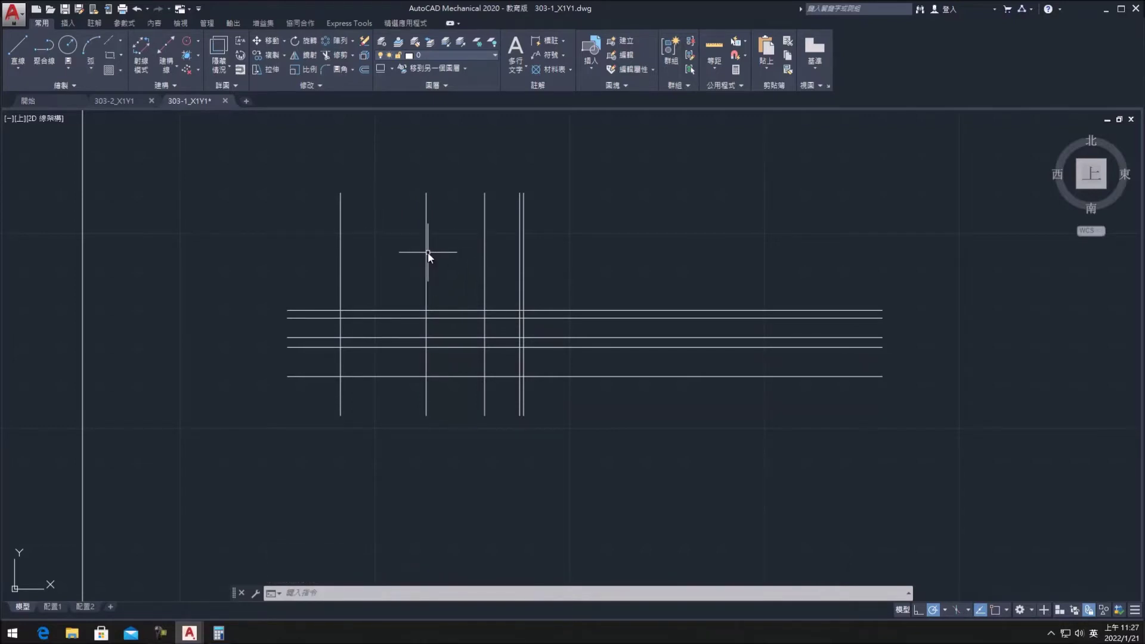
Step: Try a dimension between the outer vertical lines, then cancel it
scroll(87, 25, "down", 1)
scroll(87, 25, "down", 1)
left_click(47, 55)
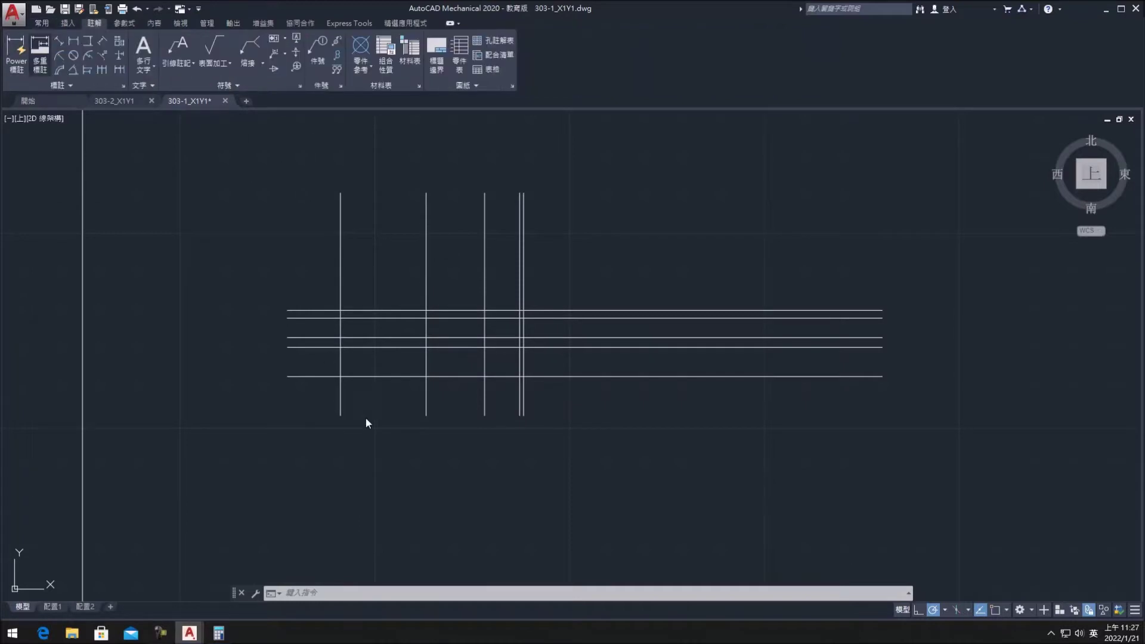
left_click(341, 415)
left_click(524, 415)
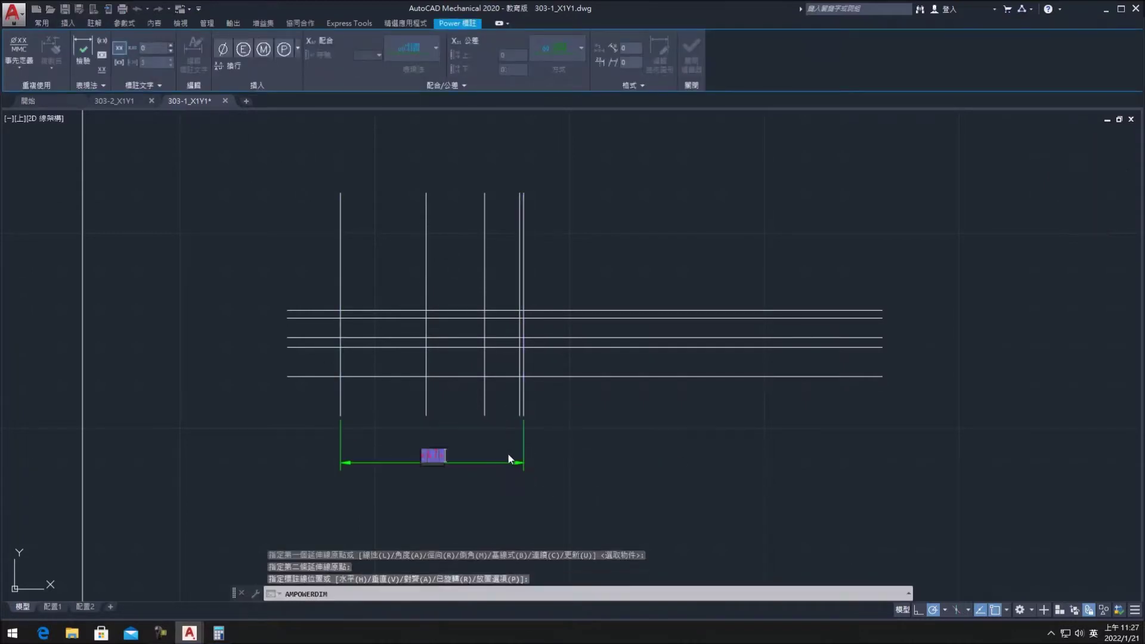
key("Escape")
scroll(244, 70, "up", 1)
scroll(243, 70, "up", 1)
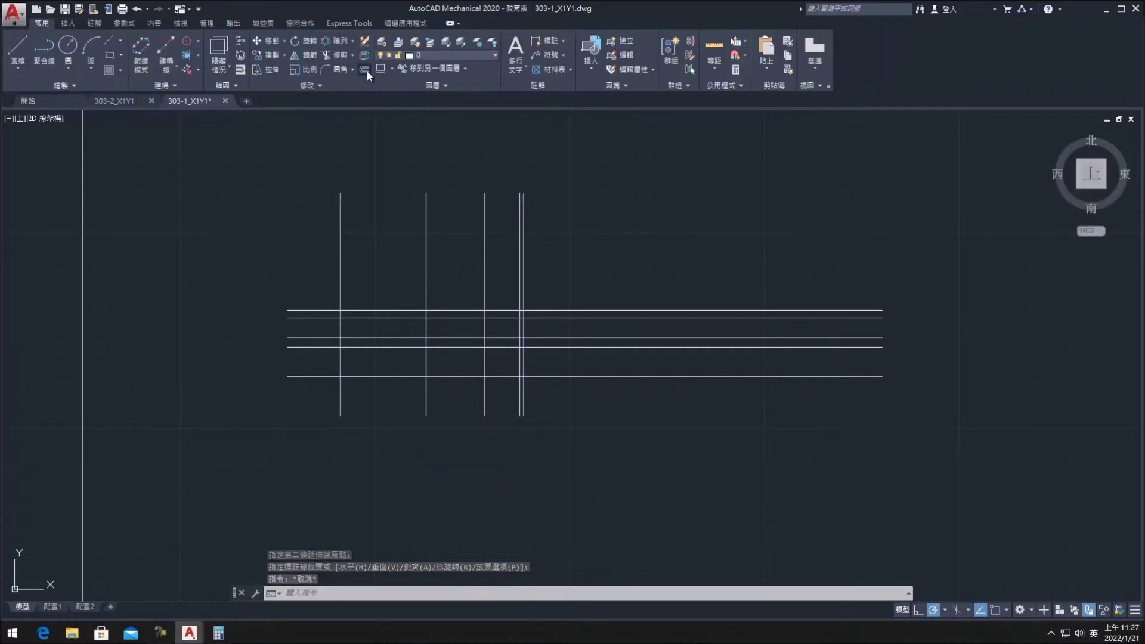
Step: Attempt another 18 offset on a vertical line
left_click(365, 72)
type("18")
key("Return")
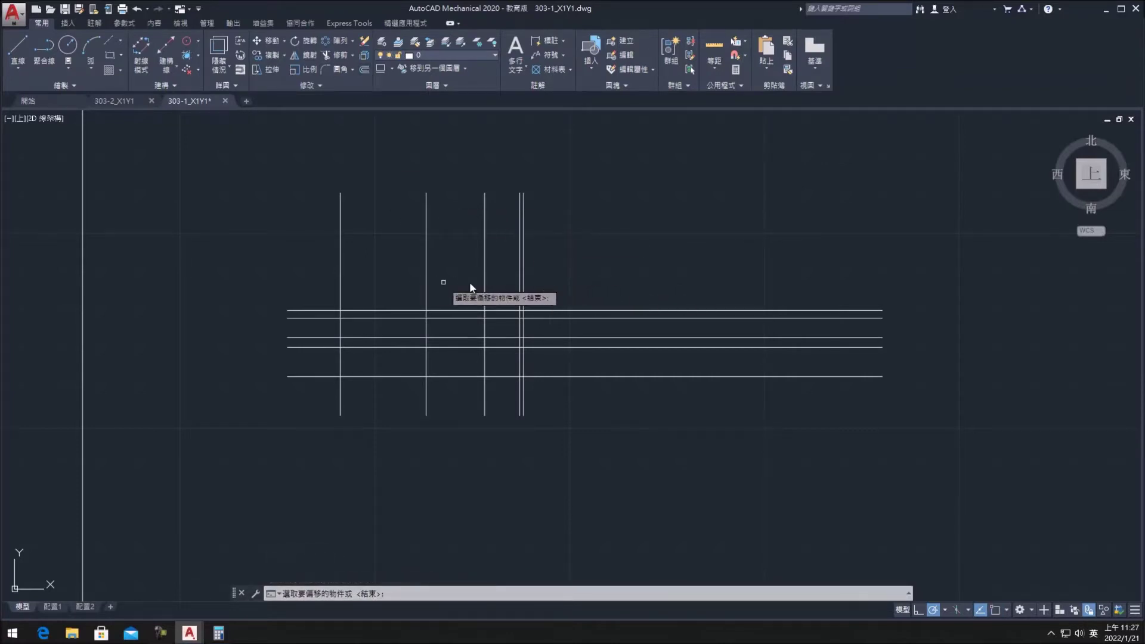
left_click(420, 278)
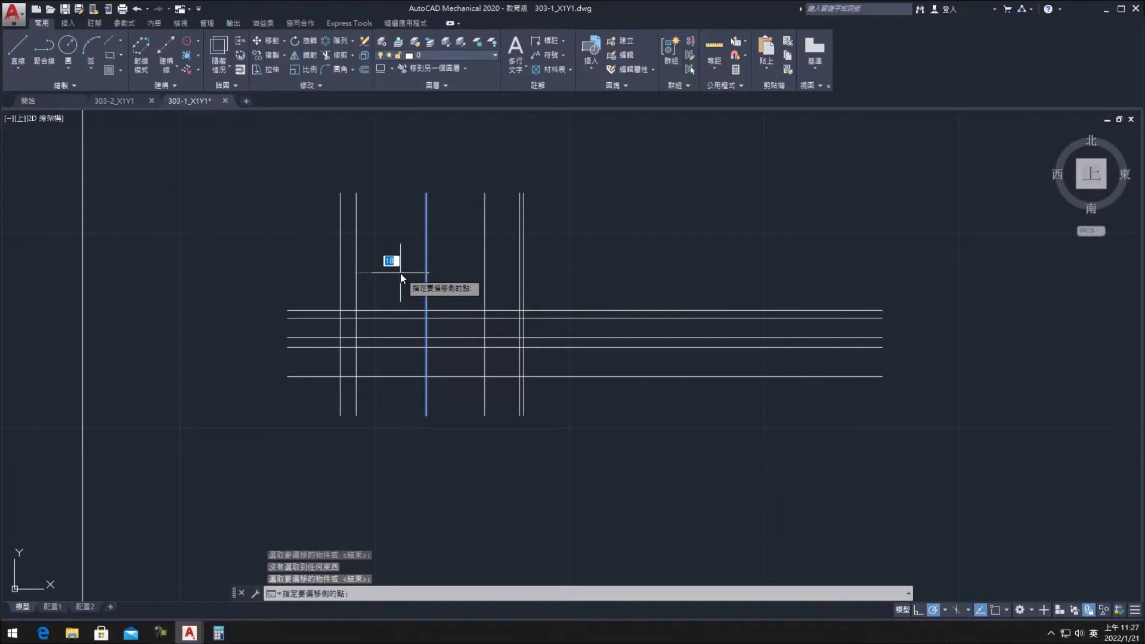
scroll(399, 273, "up", 2)
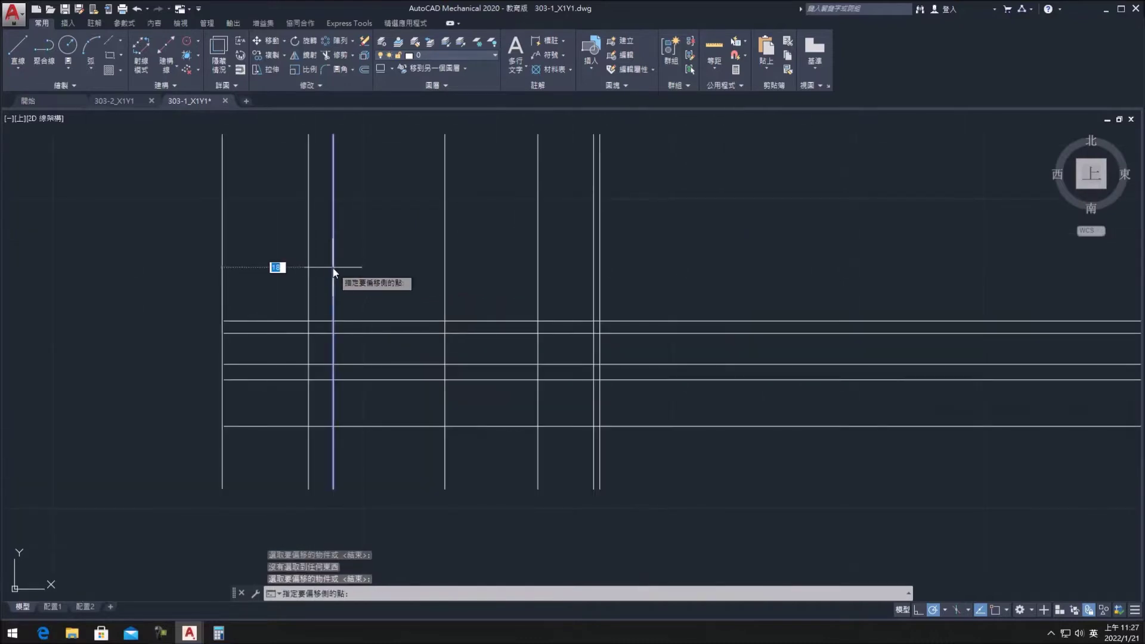
left_click(159, 634)
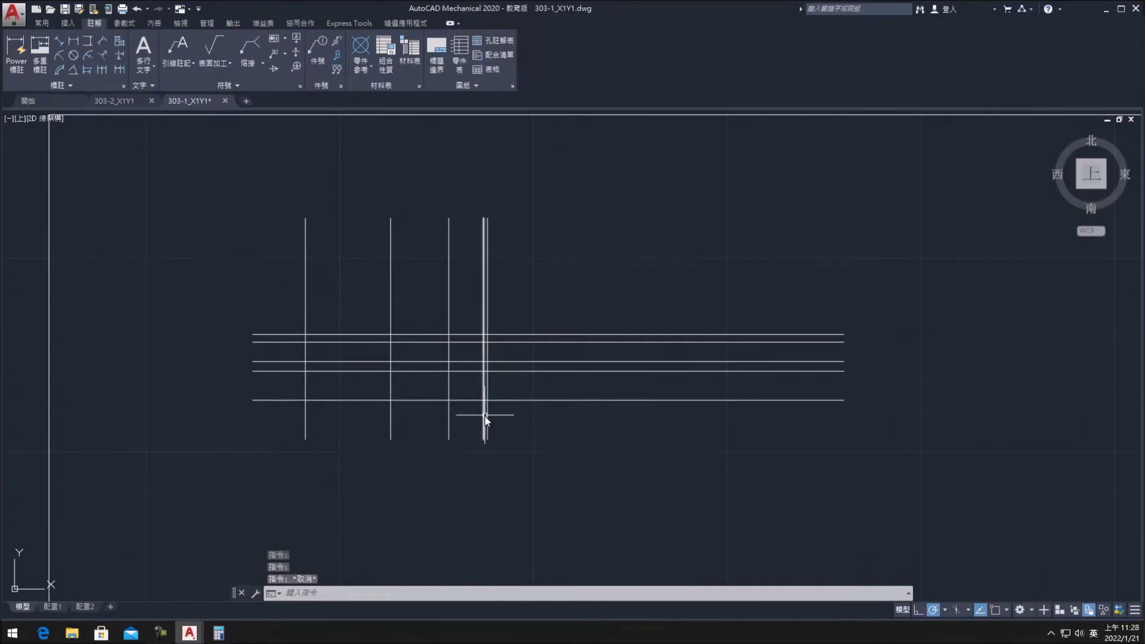
Step: Erase the extra and misplaced vertical lines, including the long one
left_click(485, 421)
key("Delete")
left_click(451, 420)
left_click(447, 422)
key("Delete")
left_click(389, 409)
key("Delete")
Step: Offset a vertical line by 10
left_click(33, 22)
left_click(365, 70)
type("10")
key("Return")
left_click(488, 280)
left_click(513, 143)
Step: Add a vertical line 1 beside the right vertical line
left_click(366, 70)
type("1")
key("Return")
left_click(525, 248)
left_click(516, 256)
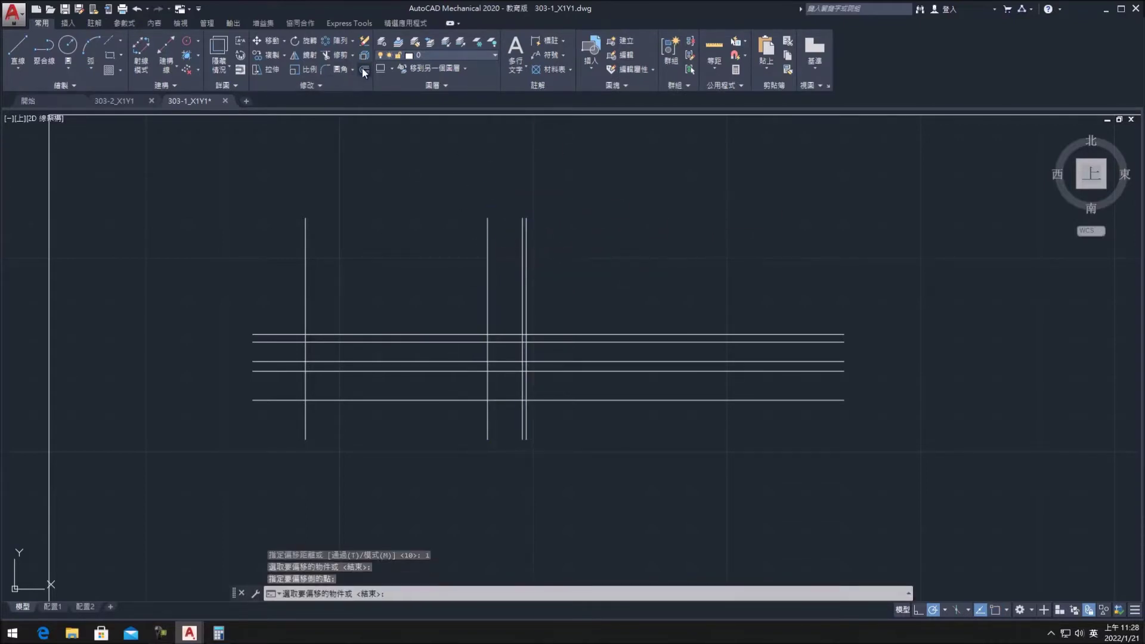
Step: Offset a vertical line 15 to the left
left_click(363, 69)
type("15")
key("Return")
left_click(485, 272)
left_click(462, 269)
Step: Offset the new line a further 18 to the left
left_click(366, 71)
type("18")
key("Return")
left_click(429, 281)
left_click(334, 226)
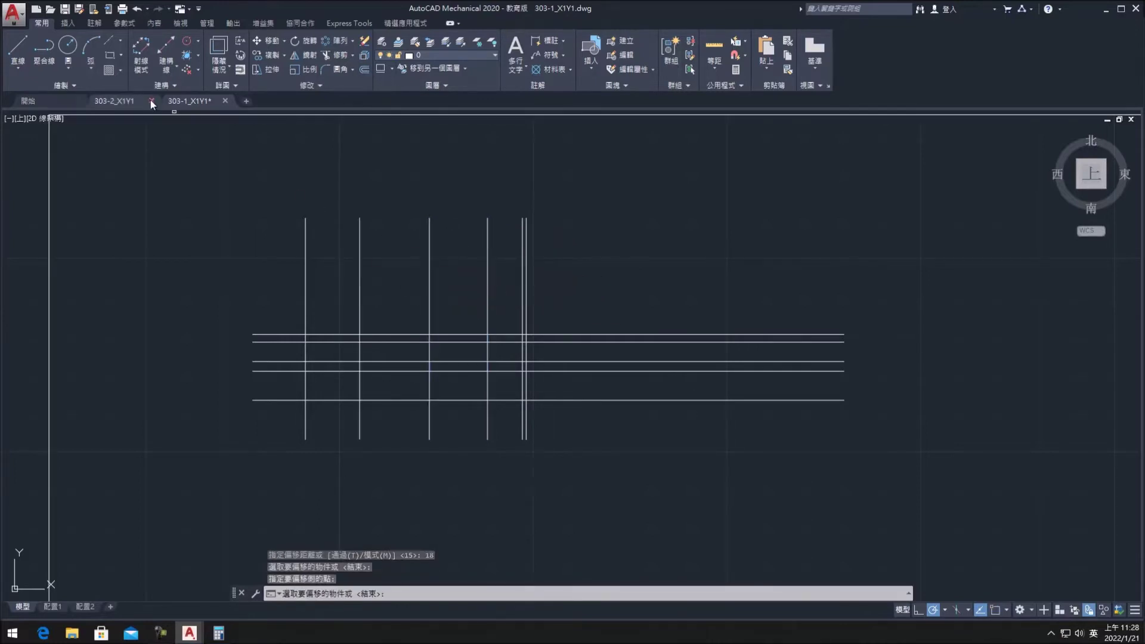
scroll(394, 353, "up", 2)
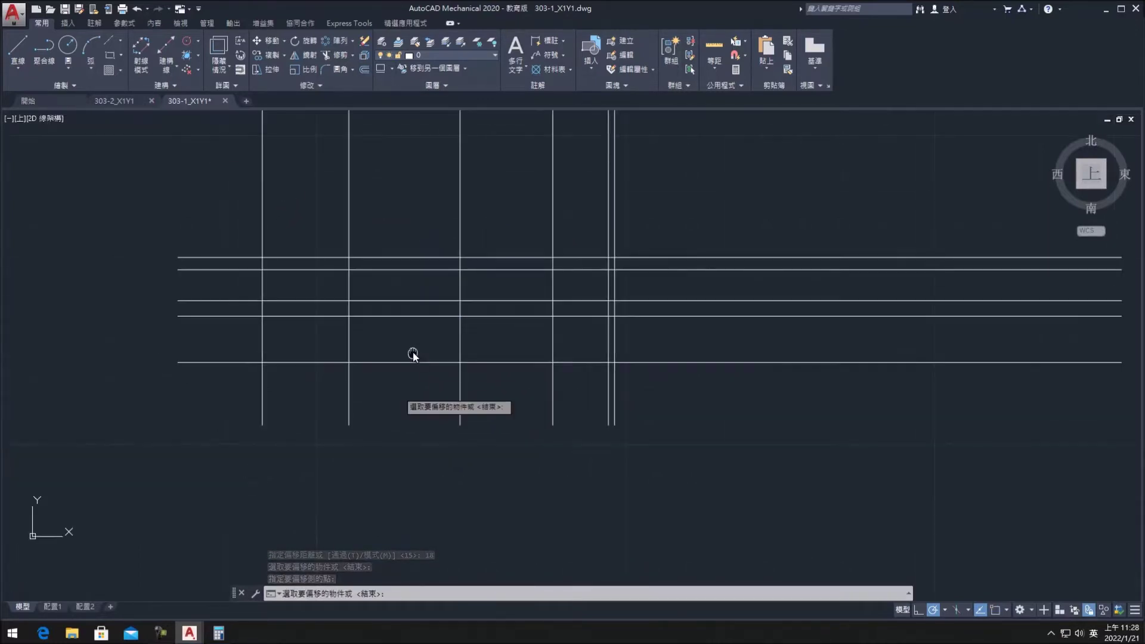
left_click(345, 58)
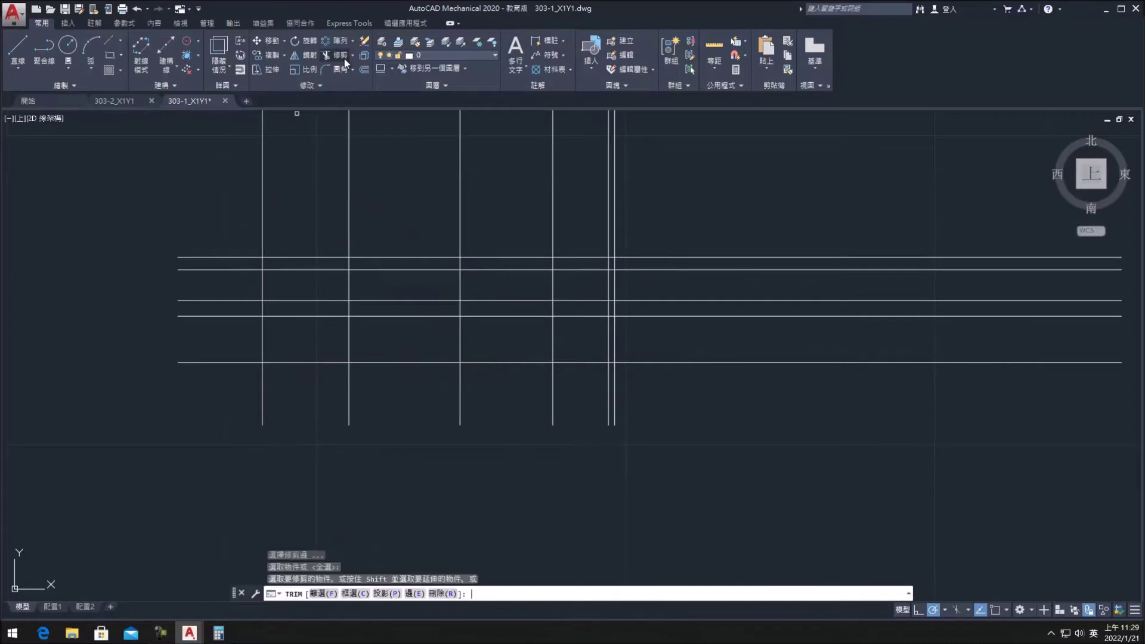
left_click(207, 343)
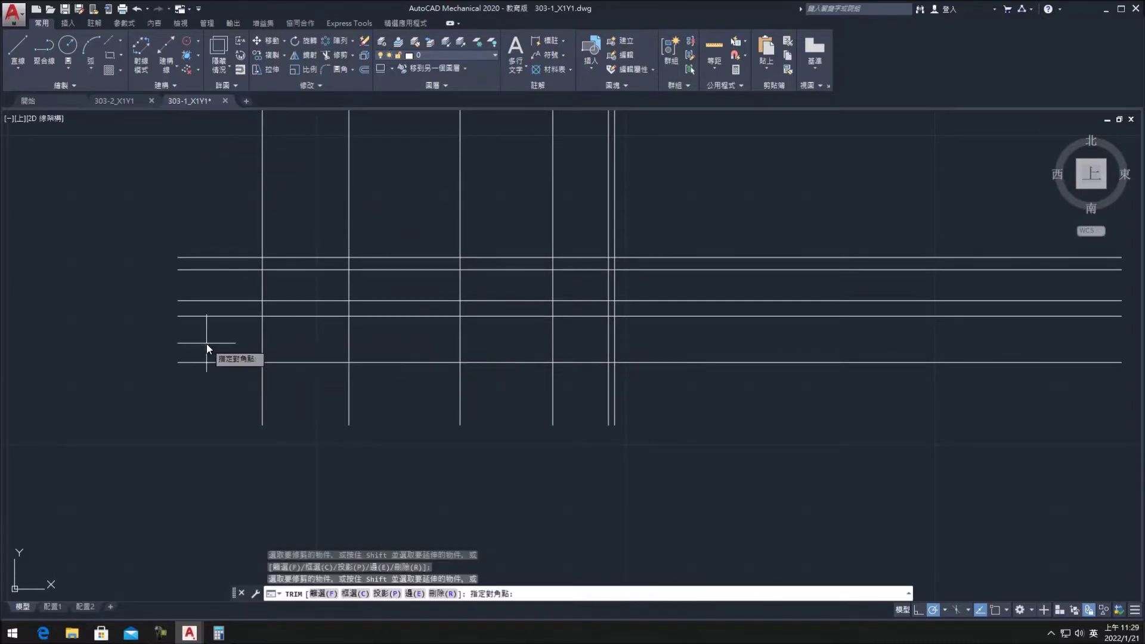
left_click(217, 242)
left_click_drag(214, 167, 695, 211)
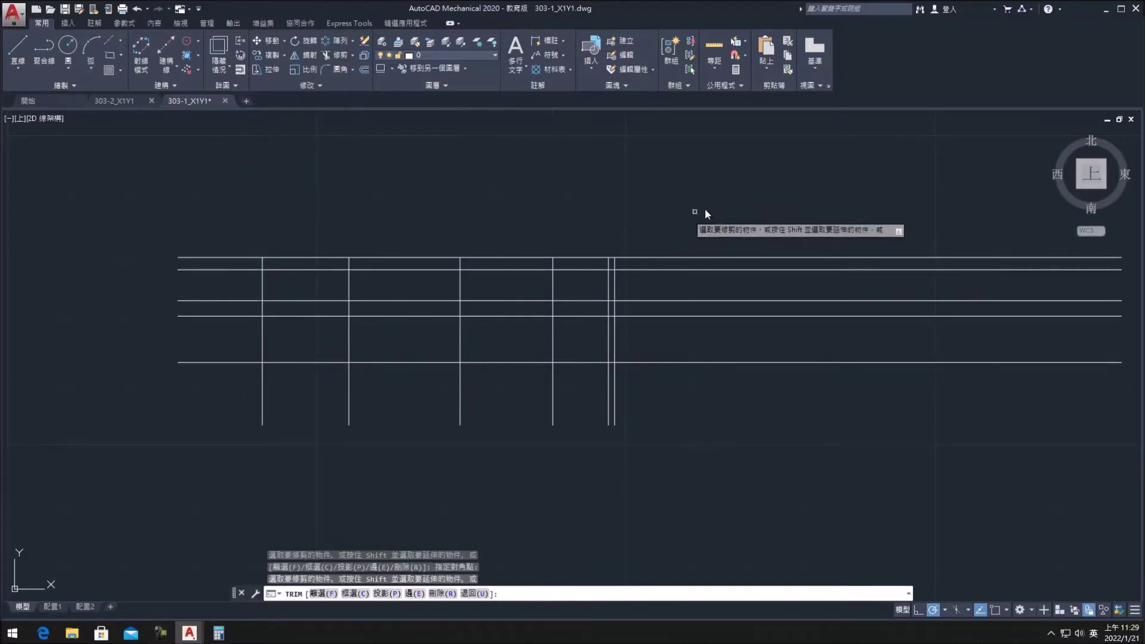
left_click_drag(781, 201, 785, 313)
left_click(229, 395)
left_click(693, 406)
scroll(695, 324, "up", 2)
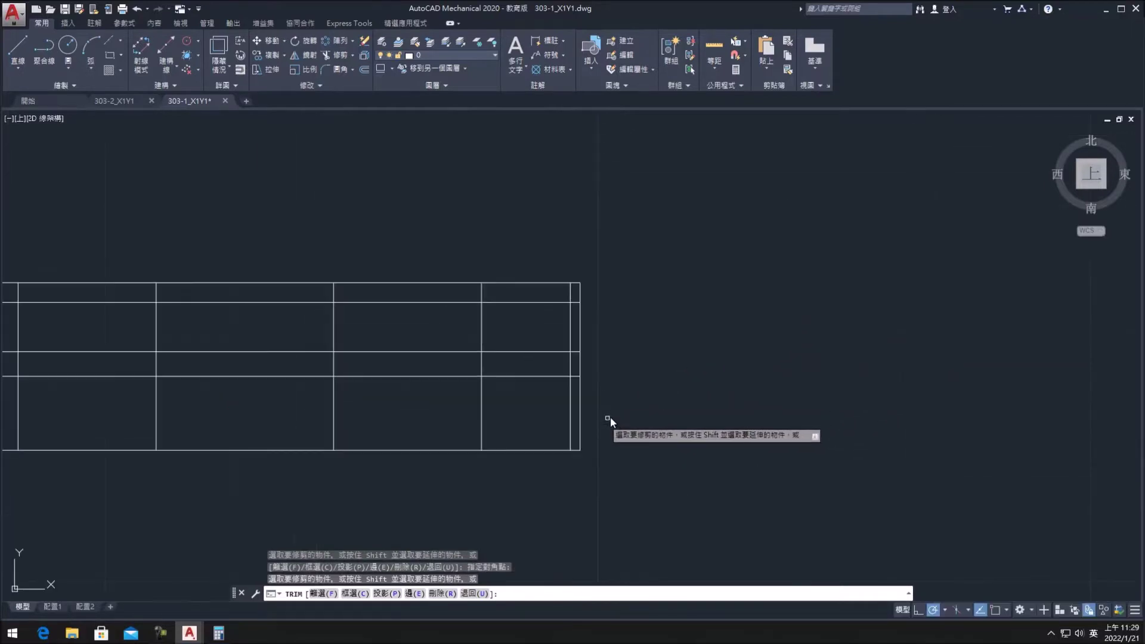
scroll(525, 173, "down", 2)
scroll(493, 185, "up", 2)
scroll(494, 184, "down", 2)
scroll(223, 281, "up", 2)
scroll(230, 281, "down", 2)
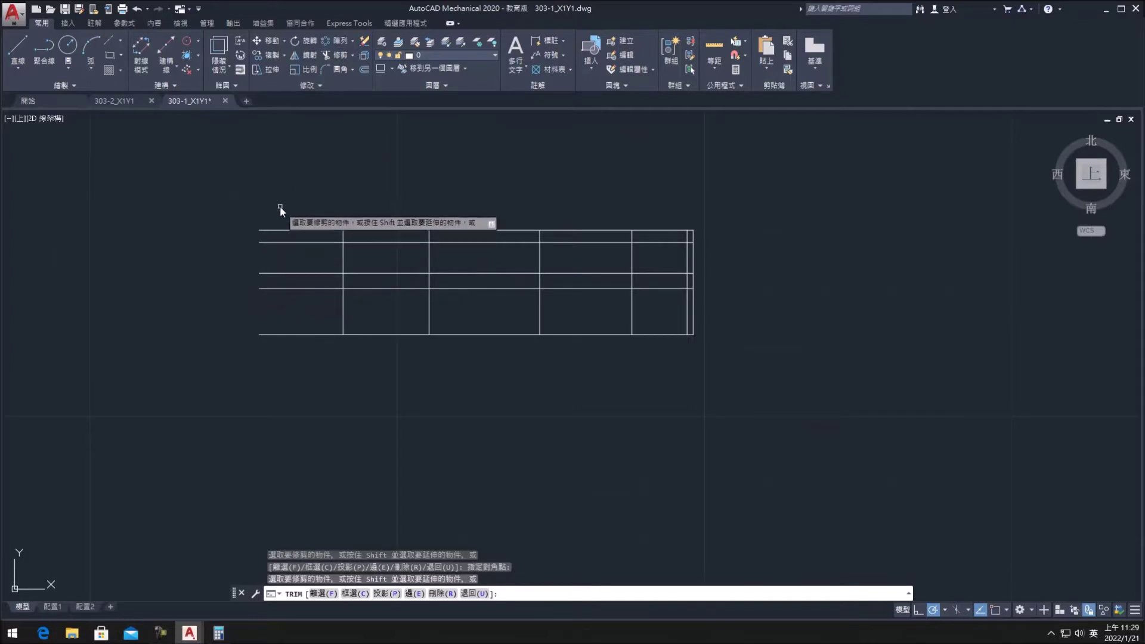
left_click(139, 8)
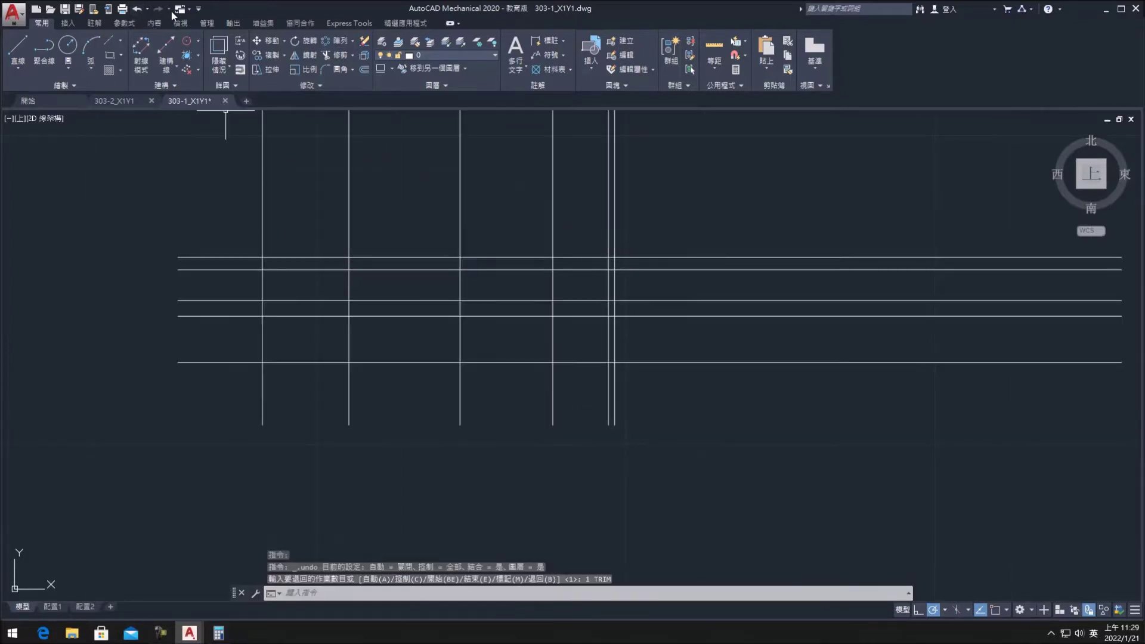
scroll(400, 257, "down", 5)
scroll(396, 258, "up", 3)
left_click(338, 55)
mouse_move(312, 241)
left_mouse_down()
mouse_move(560, 250)
mouse_move(518, 346)
mouse_move(332, 322)
mouse_move(429, 351)
left_mouse_up()
scroll(503, 390, "up", 2)
middle_click_drag(262, 298, 354, 381)
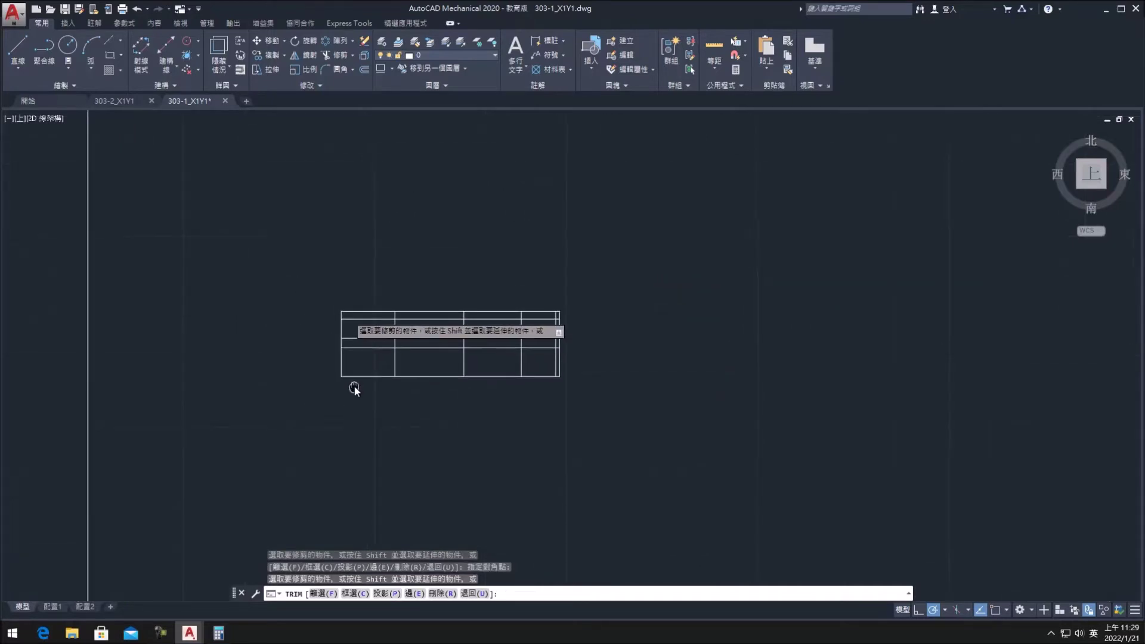
scroll(352, 349, "up", 2)
left_click(352, 247)
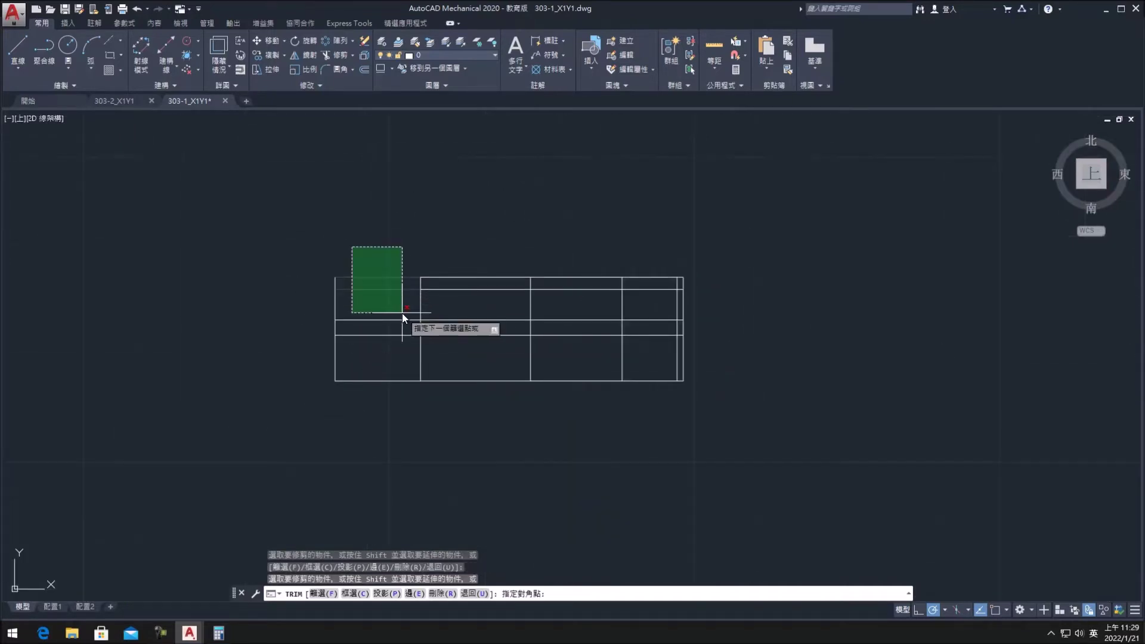
left_click(402, 331)
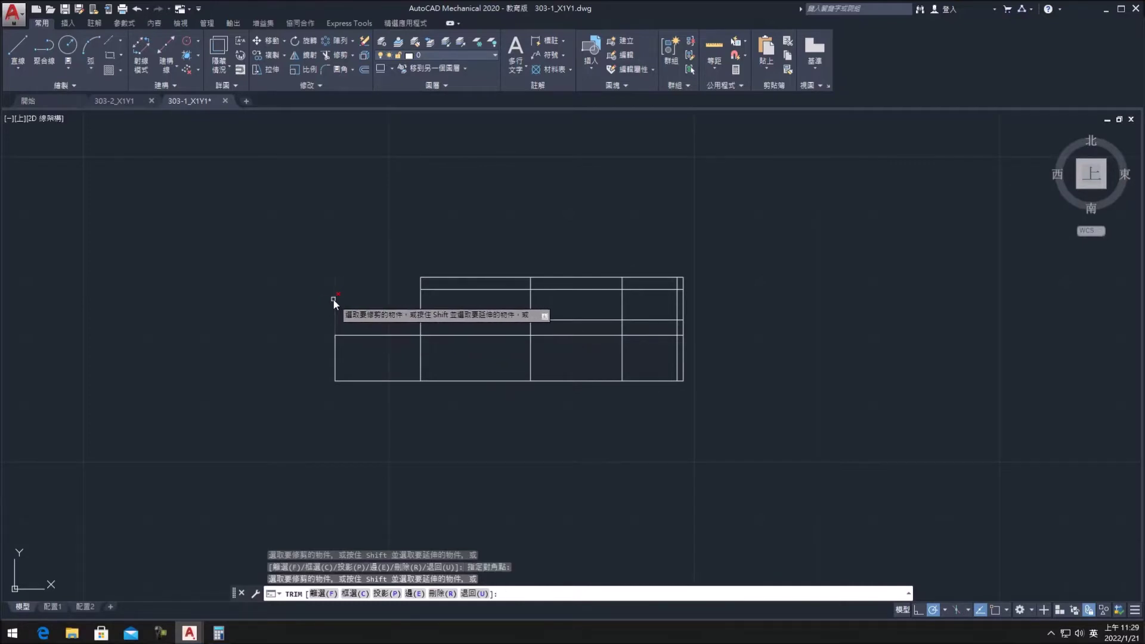
left_click(137, 9)
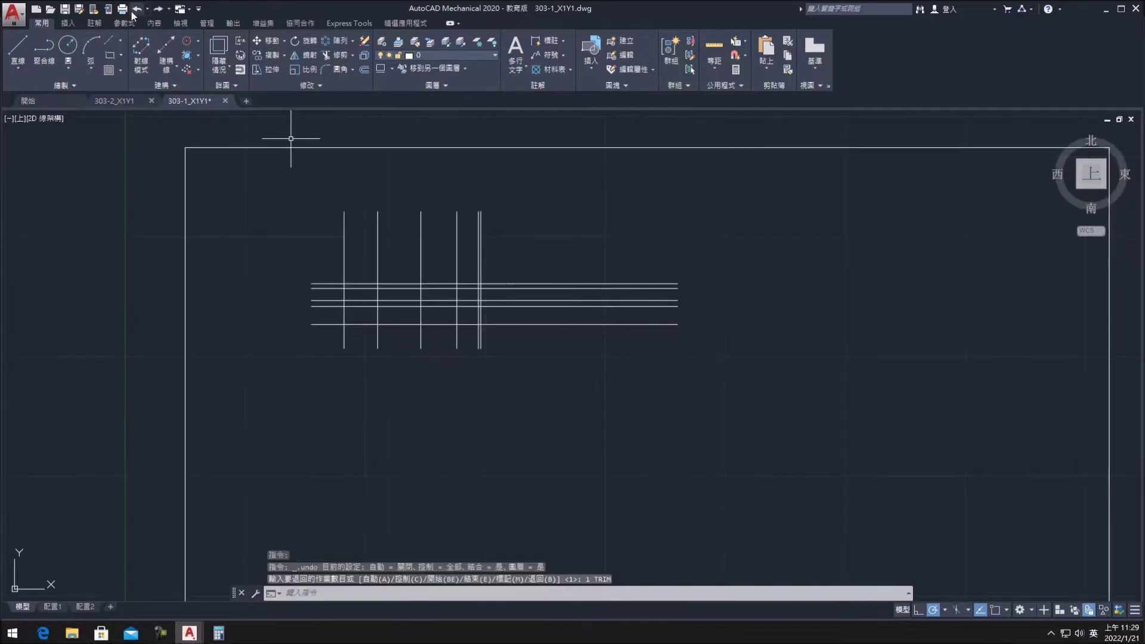
Step: Trim the grid's vertical tops, overhanging line ends and left extensions of the horizontal lines
left_click(346, 197)
left_click(519, 241)
left_click(506, 245)
key("Return")
left_click(574, 376)
left_click(319, 342)
left_click(218, 110)
left_click(337, 55)
key("Return")
Step: Trim the right-hand verticals between the two rows
scroll(498, 292, "up", 2)
scroll(411, 342, "up", 2)
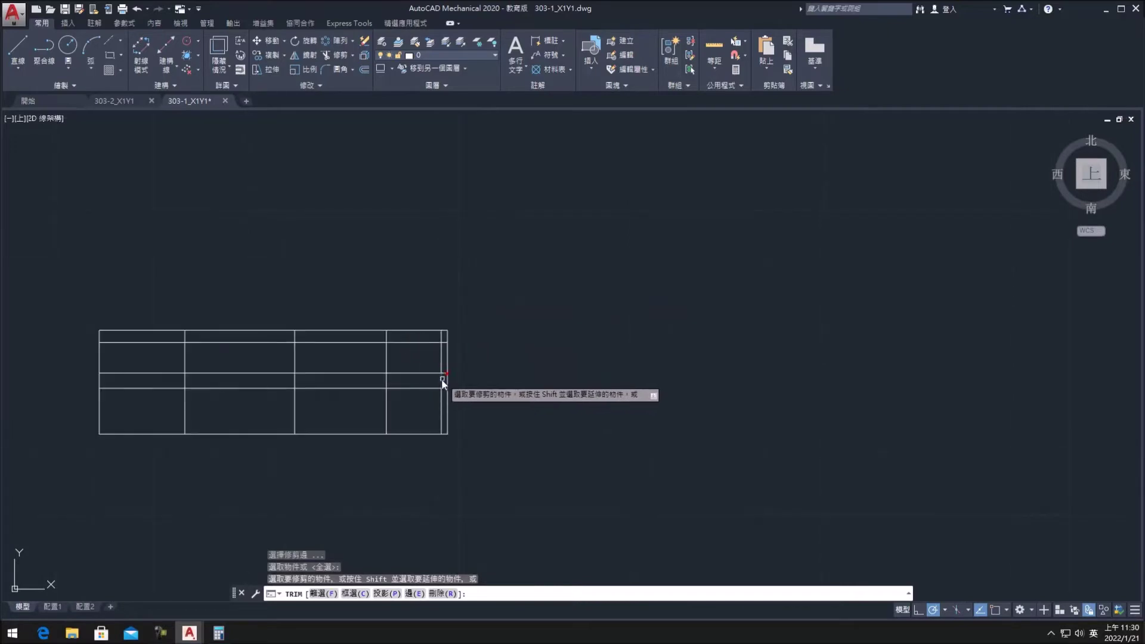
middle_click_drag(443, 382, 474, 376)
left_click(469, 378)
Step: Clear the leftover line extensions at the right end and erase the stray short verticals
left_click(467, 291)
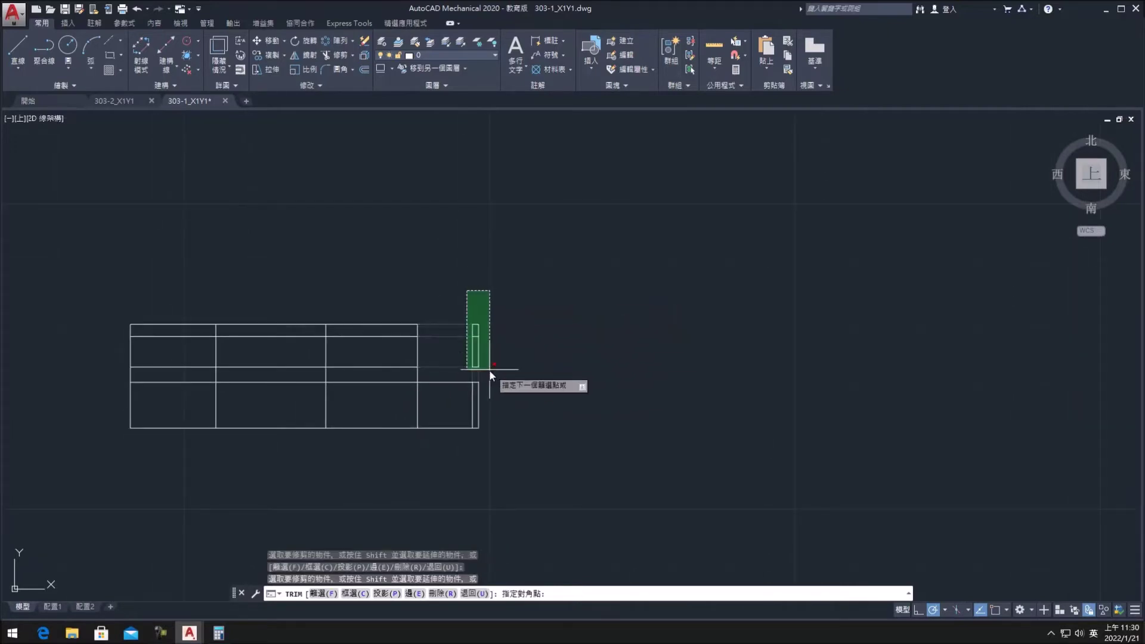
left_click(488, 345)
left_click(468, 316)
left_click(484, 357)
left_click(468, 312)
key("Delete")
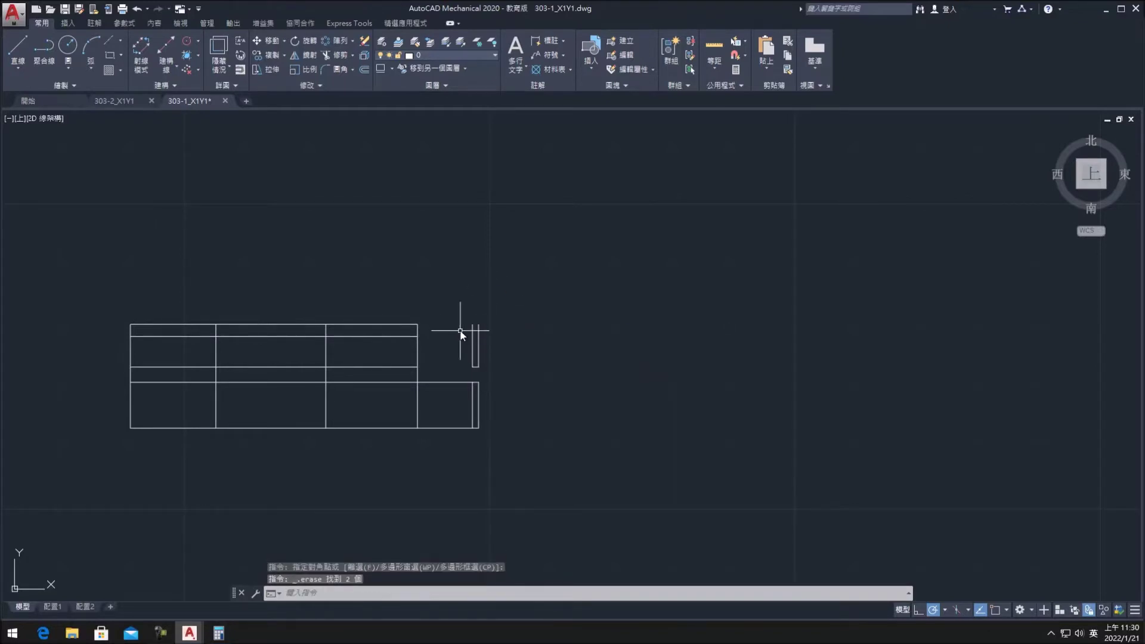
left_click(486, 349)
left_click(478, 345)
key("Delete")
middle_click_drag(477, 345, 504, 350)
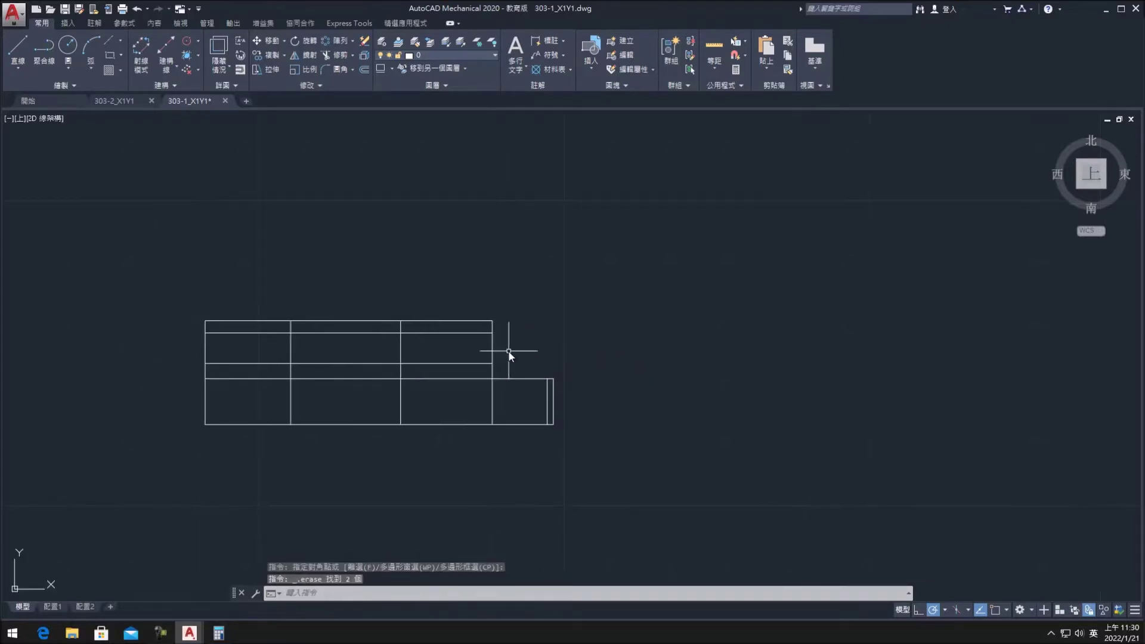
Step: Trim the top-right cell's upper lines and erase the leftover short vertical
left_click(334, 55)
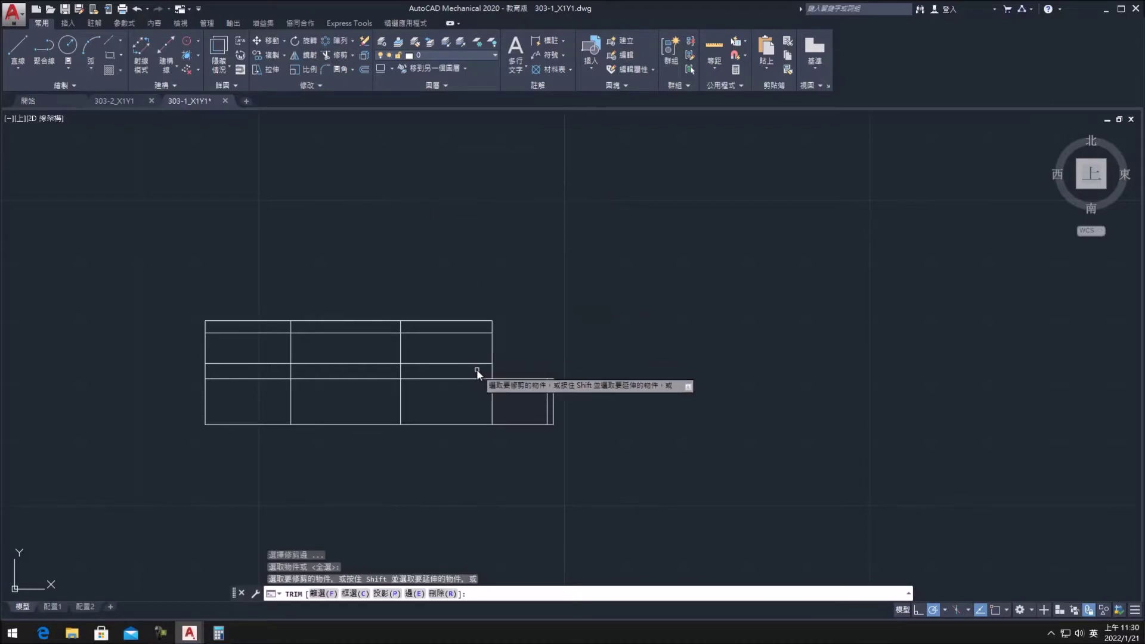
left_click(415, 293)
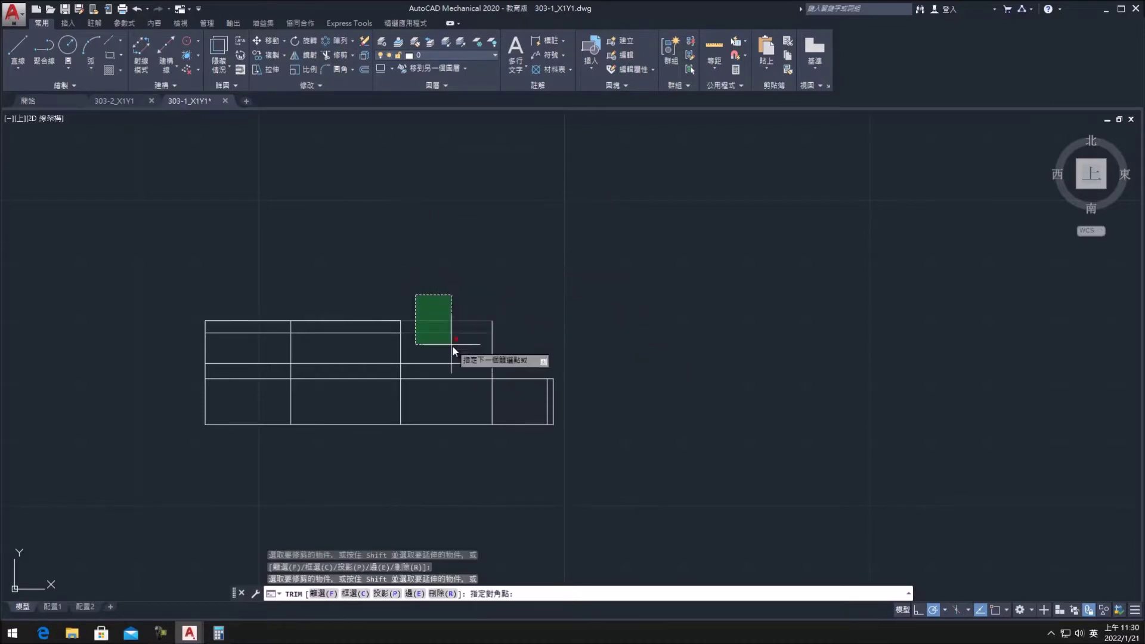
left_click(510, 360)
key("Escape")
left_click(491, 326)
key("Delete")
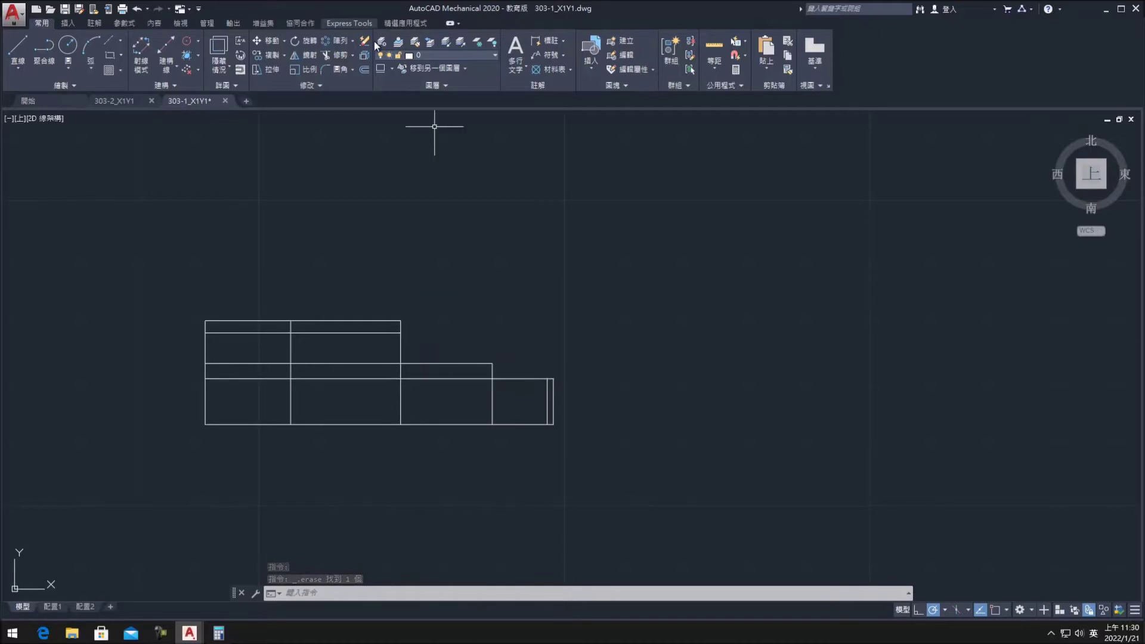
Step: Trim the right cells and upper-left lines, then erase the short horizontal in the left box
left_click(334, 55)
left_click(464, 378)
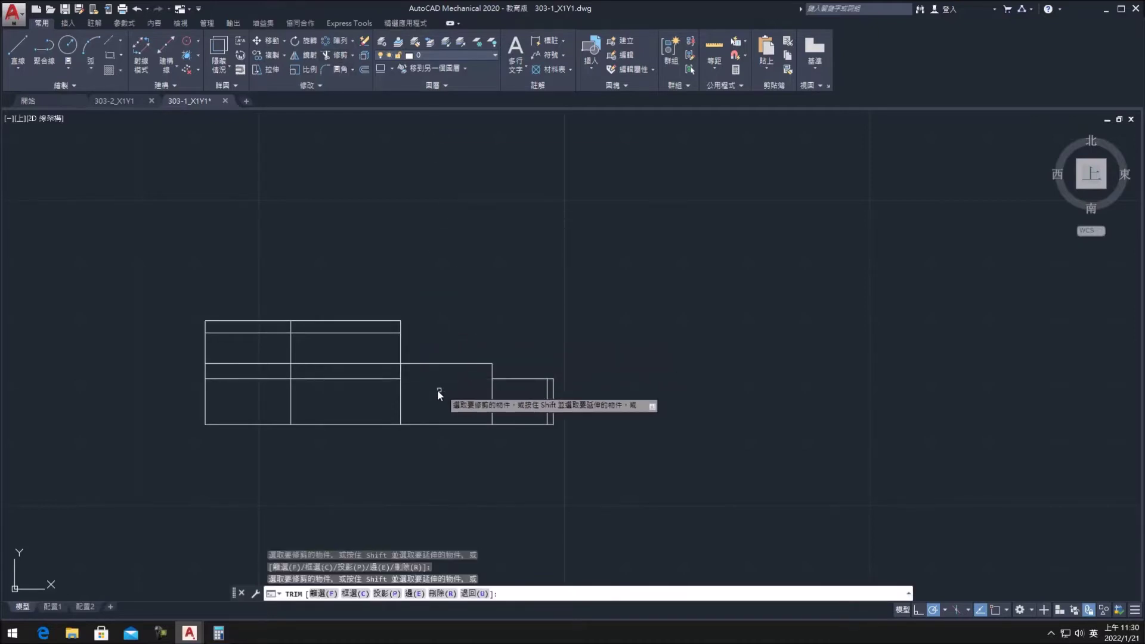
middle_click_drag(431, 383, 488, 370)
left_click(407, 367)
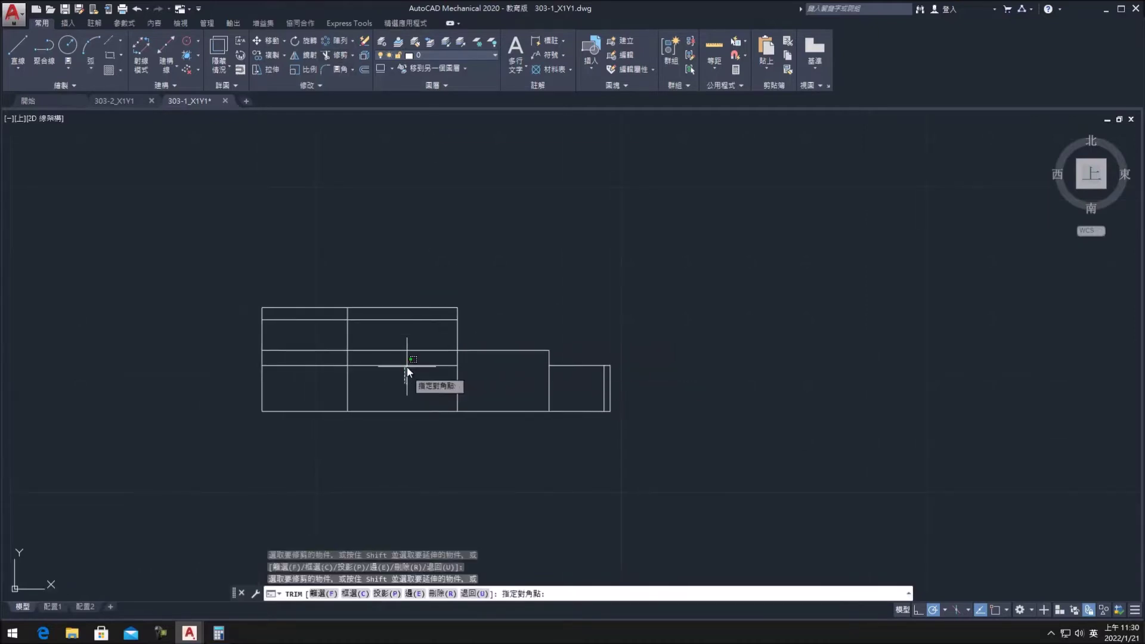
left_click(329, 355)
left_click(229, 275)
left_click(334, 364)
key("Escape")
left_click(334, 365)
key("Delete")
Step: Grip-stretch the bottom line's right endpoint further right past the shaft end
scroll(339, 361, "down", 2)
scroll(338, 361, "up", 2)
left_click(267, 406)
left_click(231, 405)
left_click(590, 405)
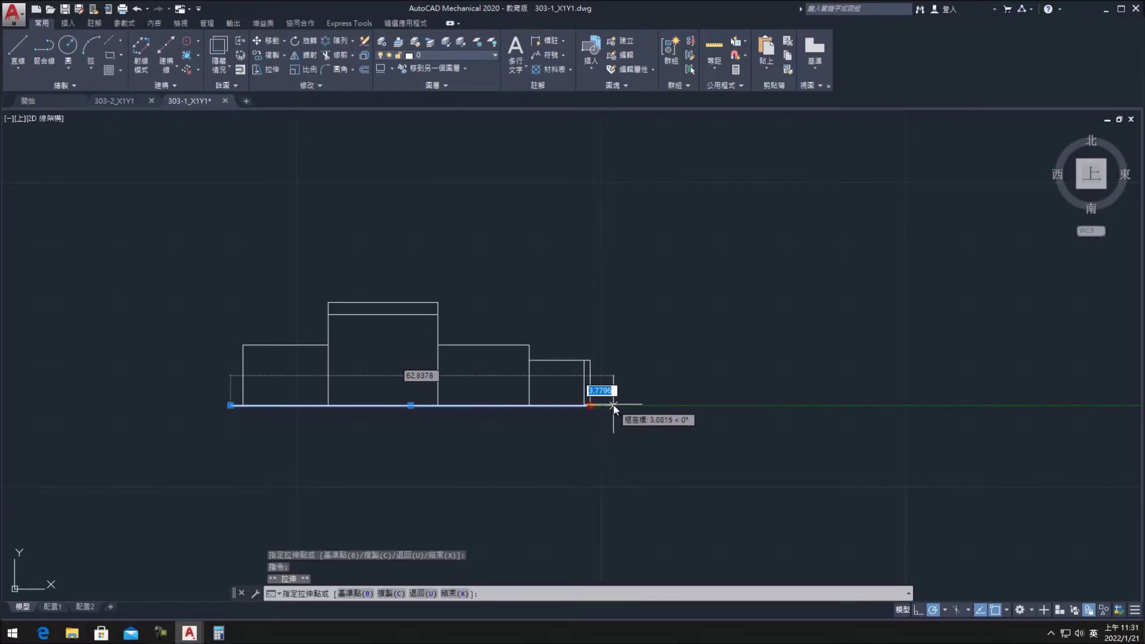
left_click(606, 405)
key("Escape")
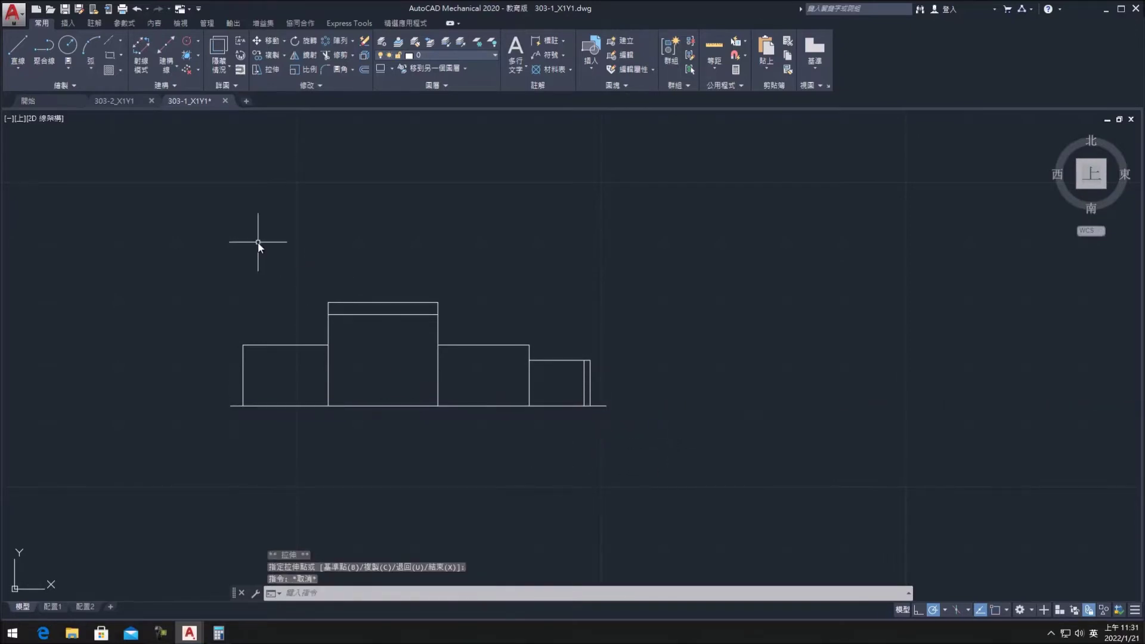
middle_click_drag(258, 242, 262, 254)
Step: Fillet the left shoulder of the tallest step with radius 2
left_click(328, 69)
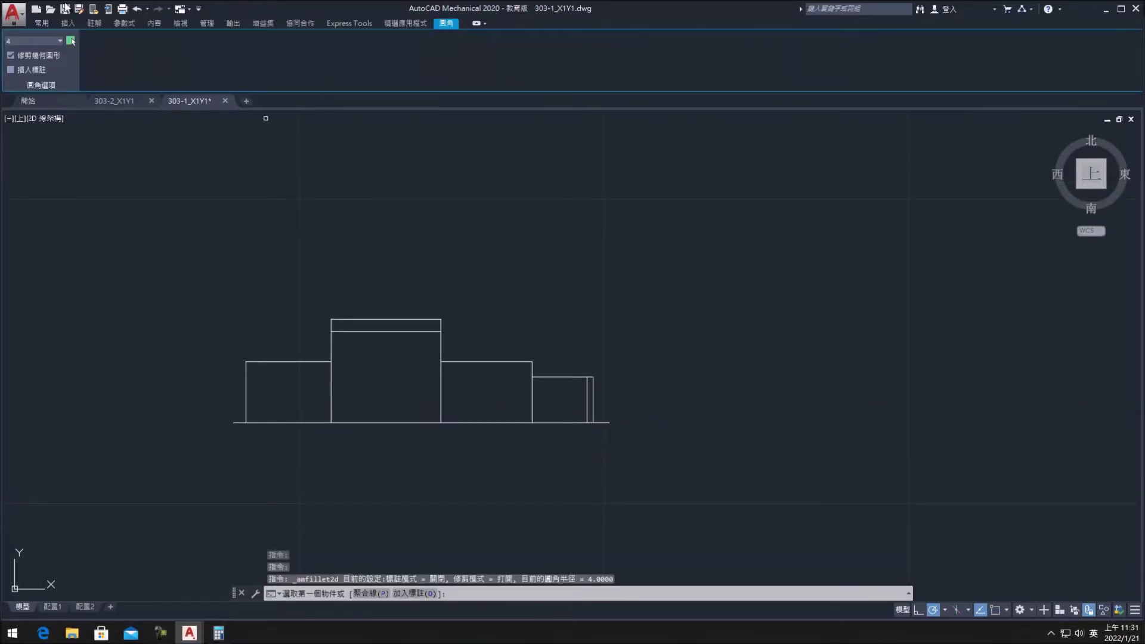
type("2")
key("Return")
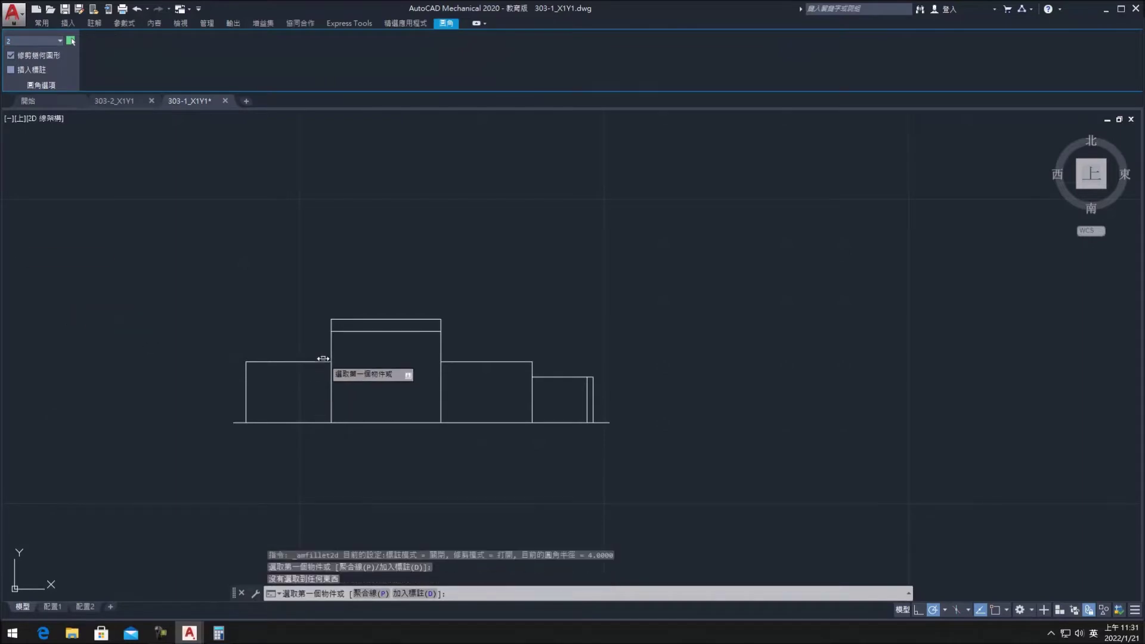
left_click(331, 328)
left_click(332, 349)
key("Escape")
left_click(332, 348)
key("Escape")
middle_click_drag(352, 378, 336, 401)
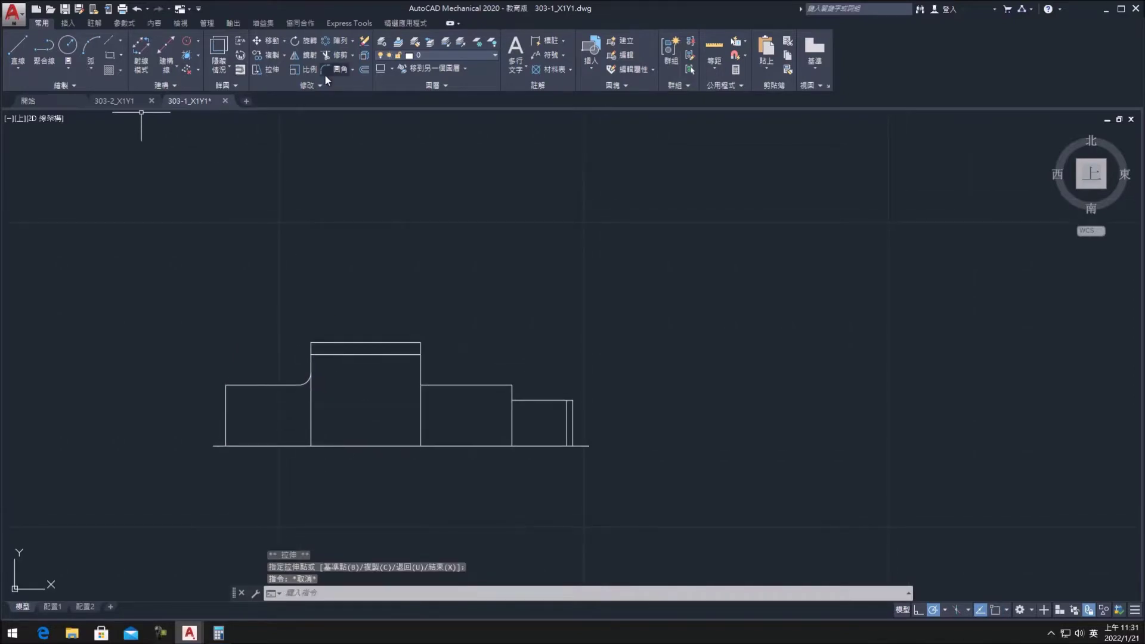
Step: Chamfer the tallest step's two top corners and the shaft's right-end corner at distance 1
left_click(340, 113)
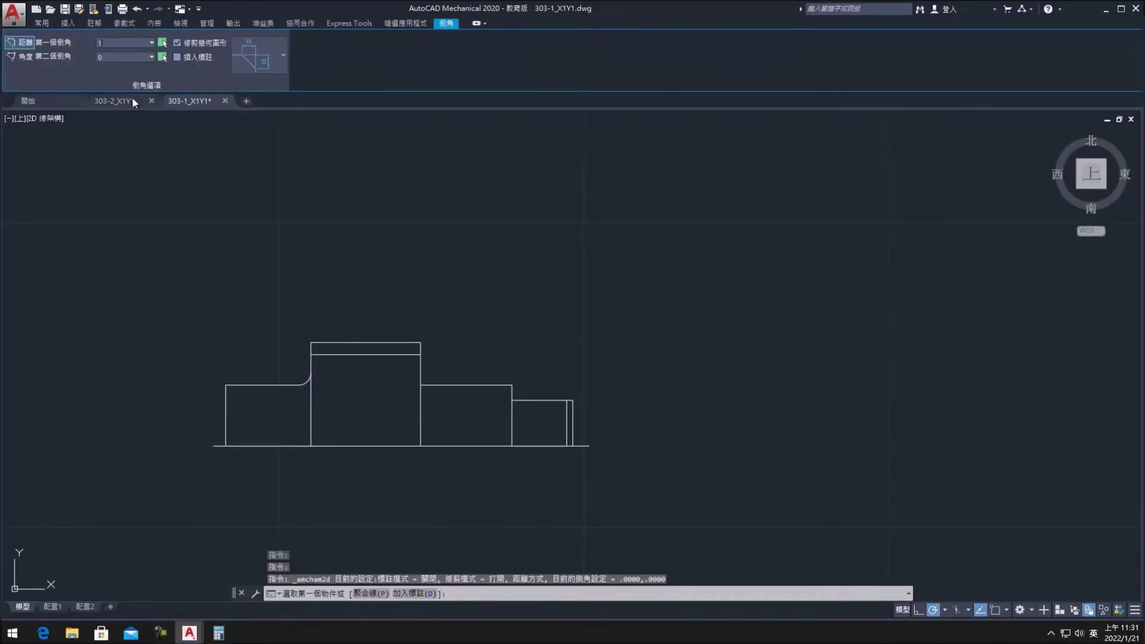
scroll(305, 355, "up", 2)
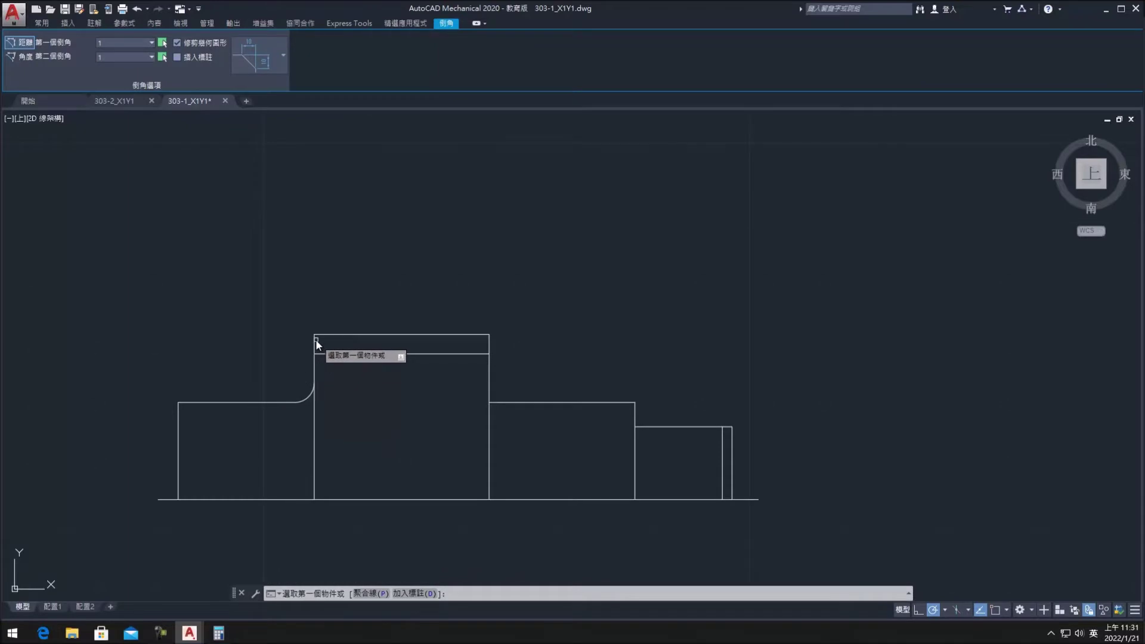
left_click(316, 344)
key("Return")
left_click(453, 335)
left_click(490, 346)
left_click(724, 427)
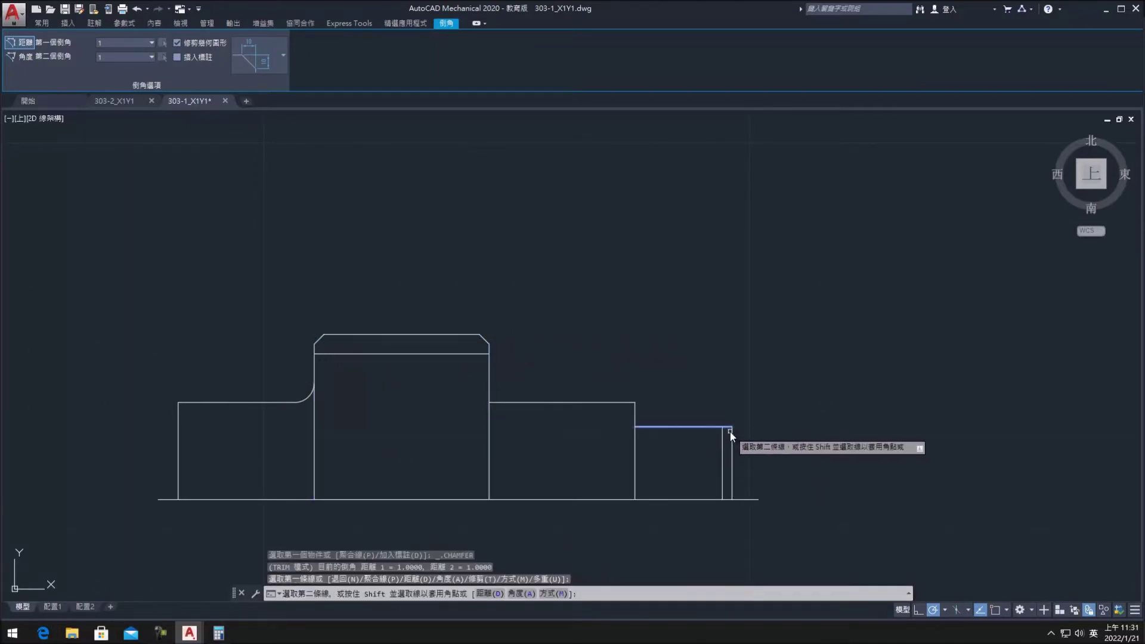
key("Escape")
middle_click_drag(646, 458, 684, 459)
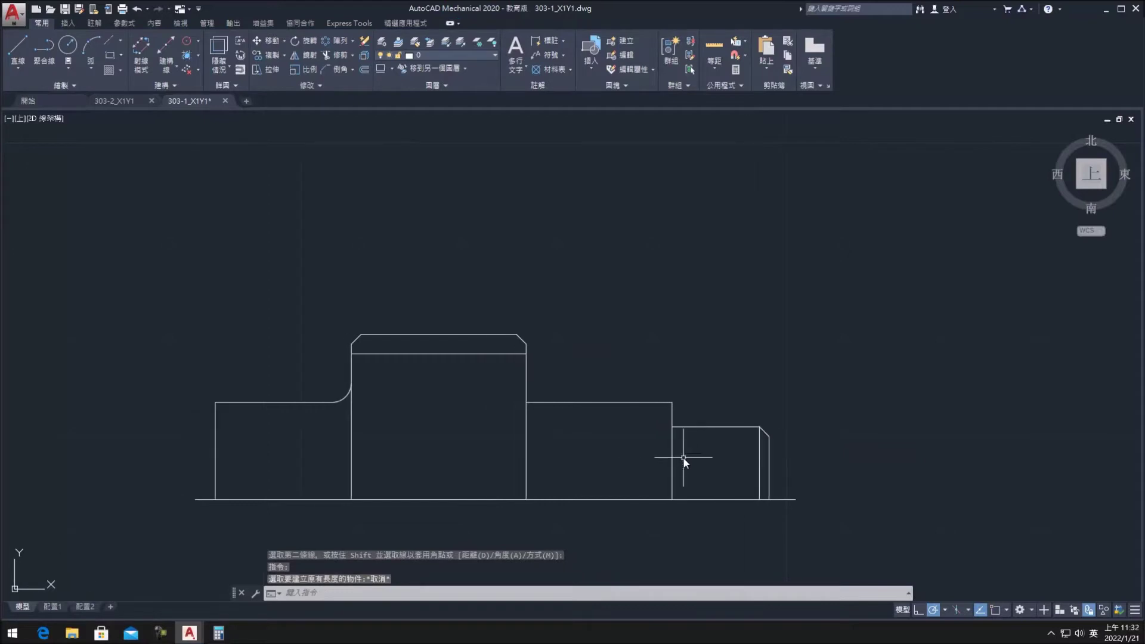
Step: Fillet the right shoulder of the tallest step at radius 2
left_click(352, 69)
left_click(346, 111)
left_click(536, 405)
left_click(527, 385)
key("Escape")
left_click(527, 385)
left_click(529, 387)
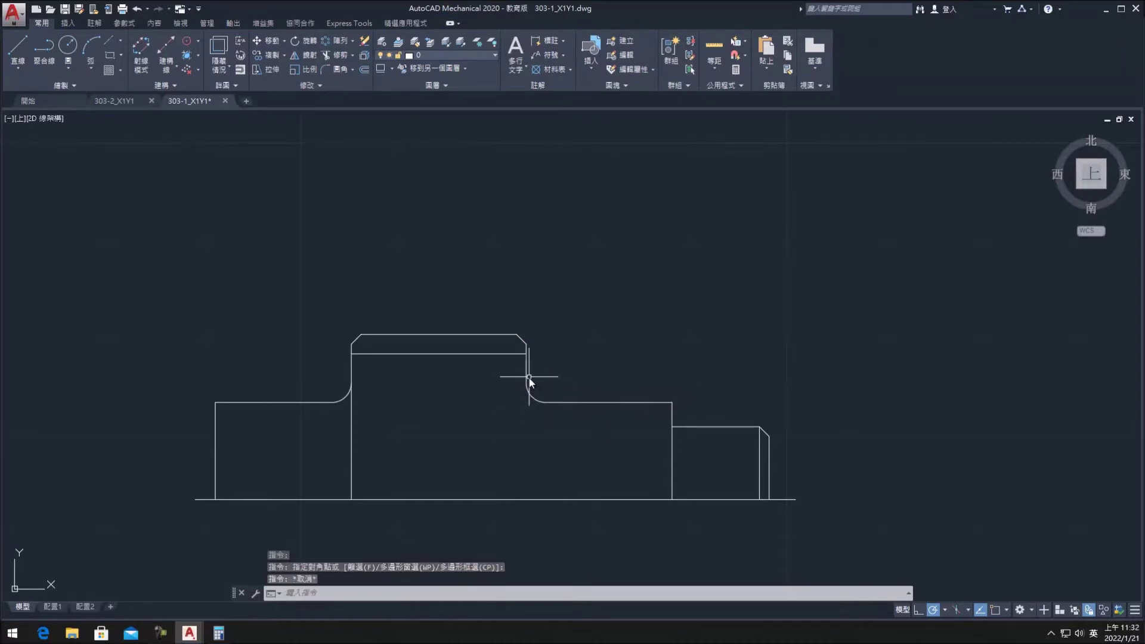
left_click(526, 382)
key("Escape")
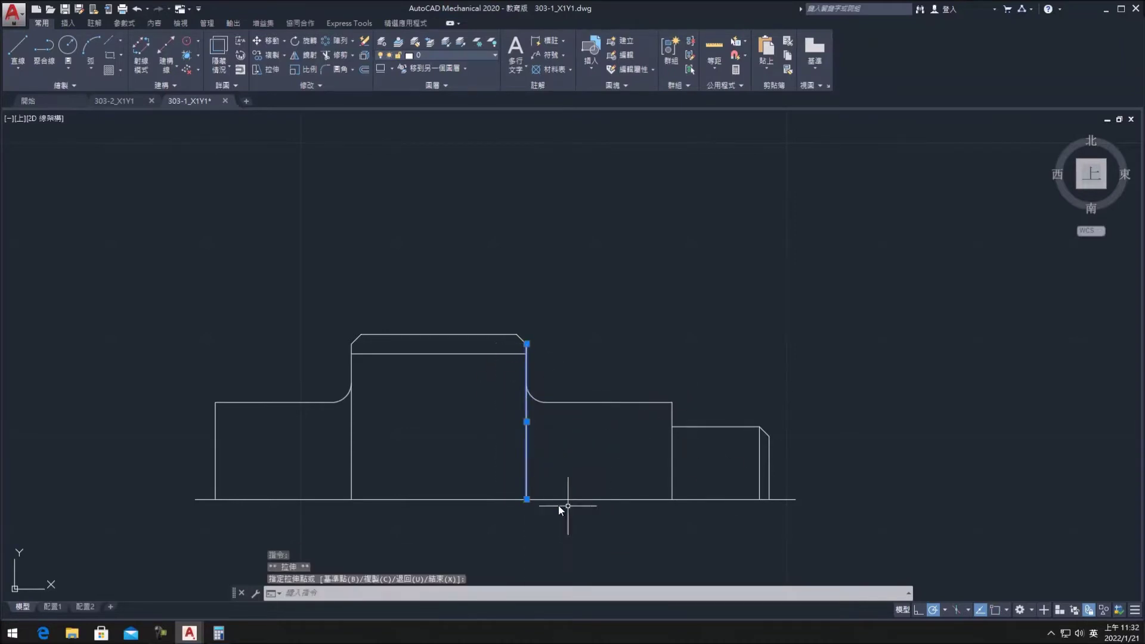
key("Escape")
middle_click_drag(446, 451, 467, 448)
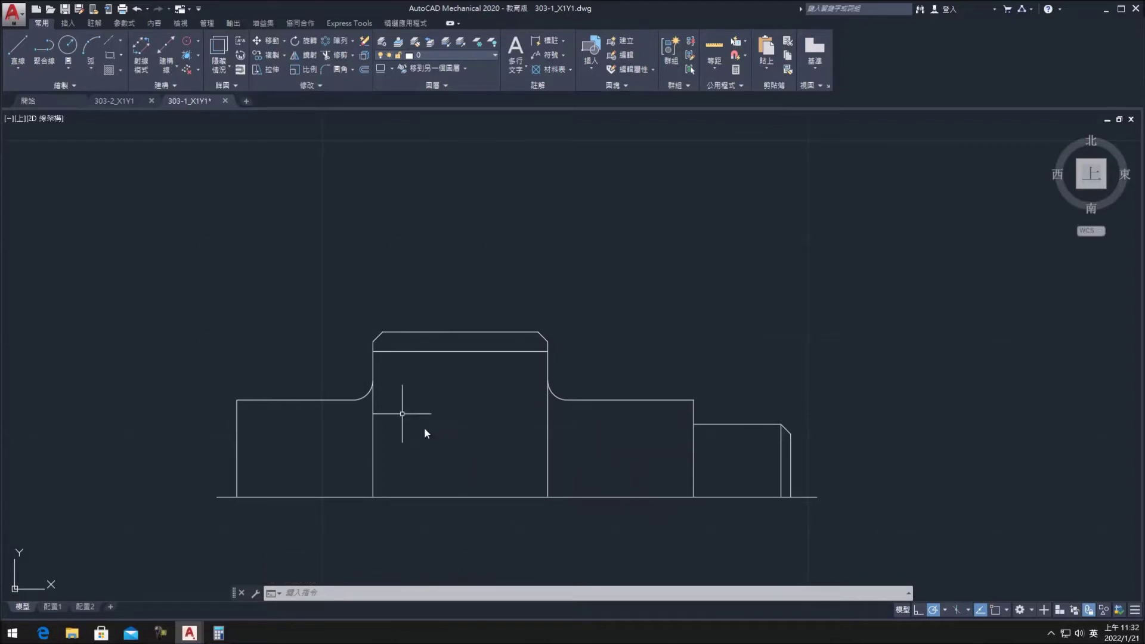
left_click(365, 69)
Step: Offset the shaft's right end edge 94 units to the left
type("94")
key("Return")
middle_click_drag(610, 391, 567, 242)
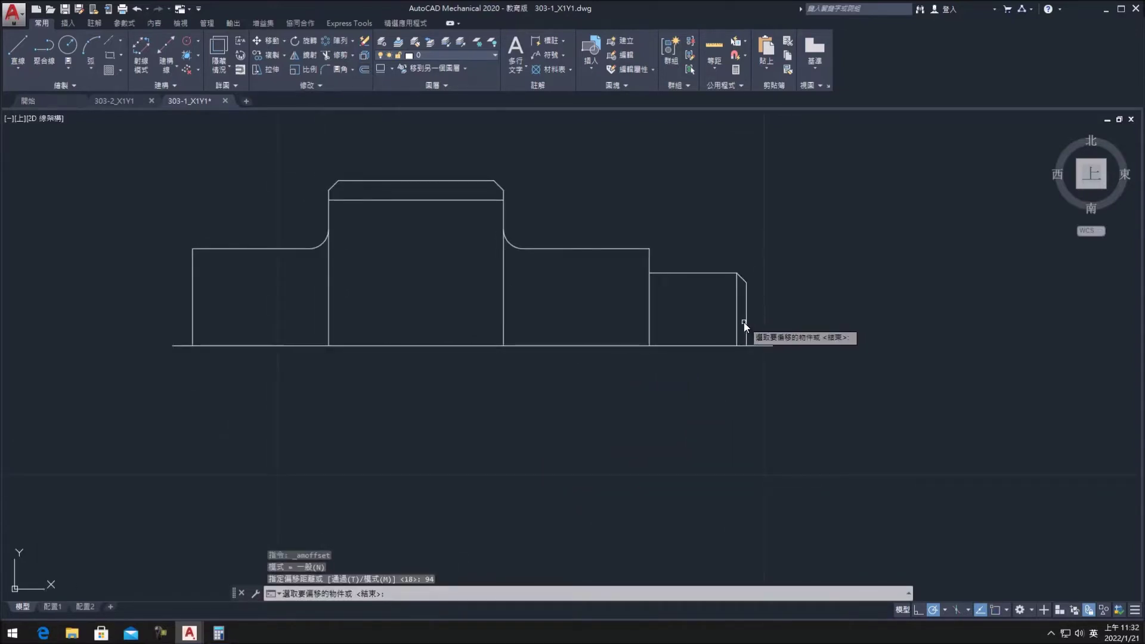
left_click(748, 319)
scroll(294, 340, "down", 4)
scroll(281, 349, "down", 4)
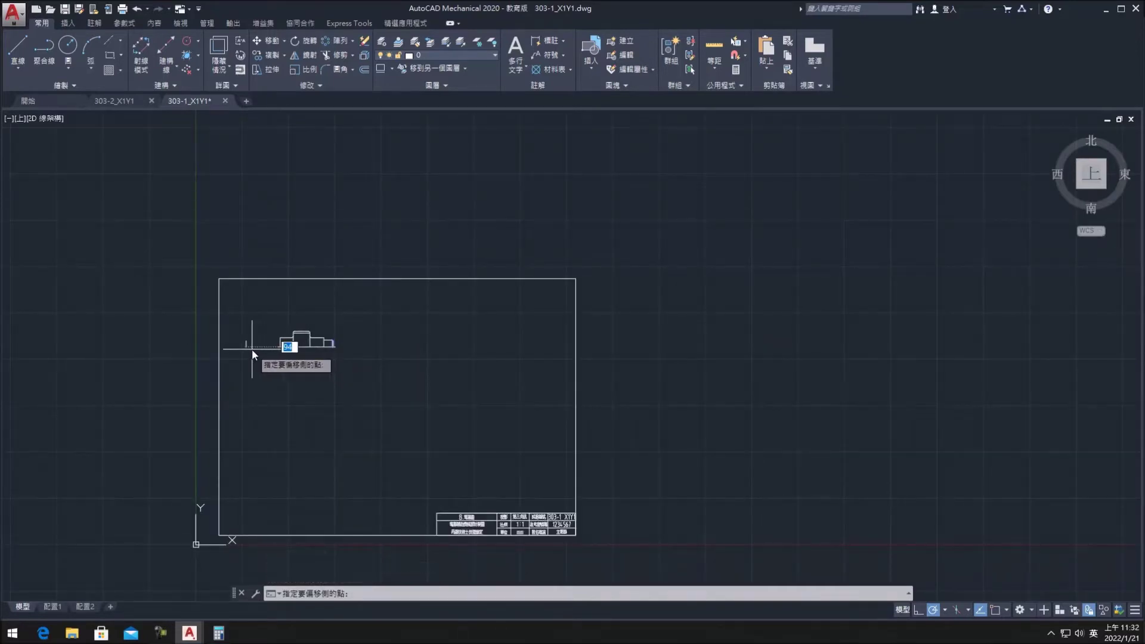
scroll(254, 357, "up", 6)
key("Escape")
left_click(367, 352)
Step: Lengthen the new vertical edge and extend the bottom line left to meet it
left_click(368, 341)
left_click(371, 302)
left_click(368, 366)
key("Escape")
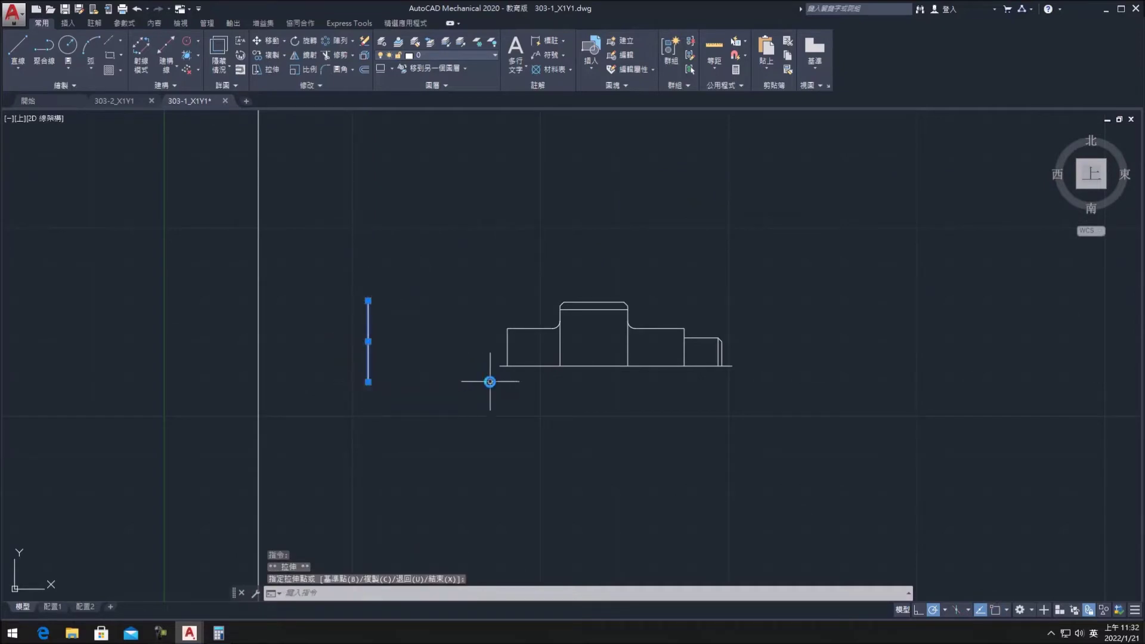
left_click(506, 366)
left_click(500, 366)
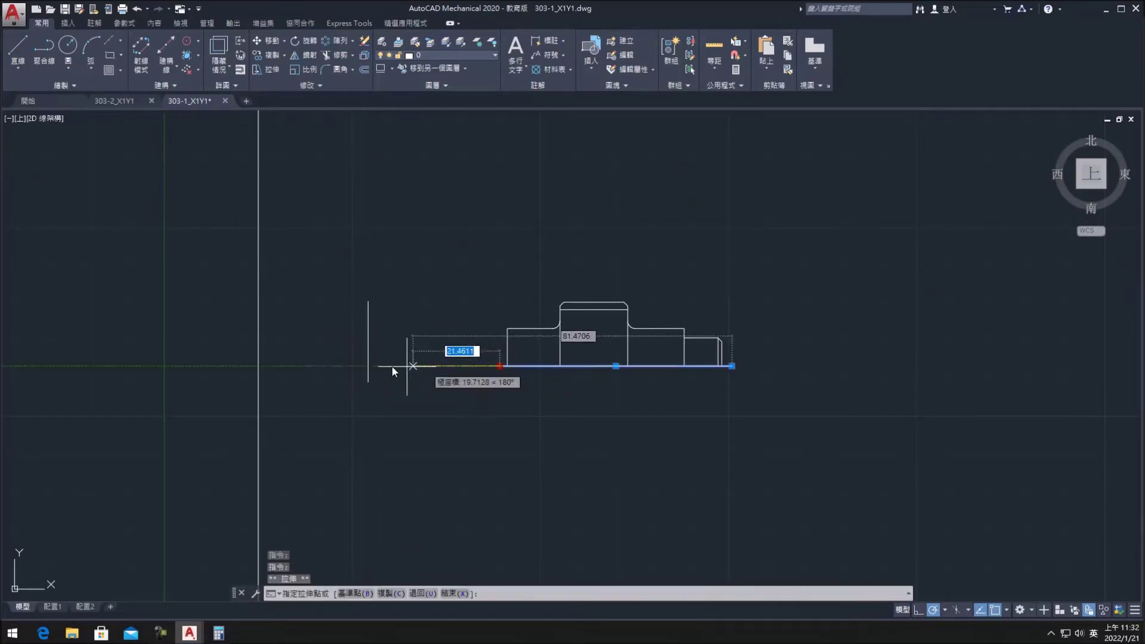
left_click(339, 366)
key("Escape")
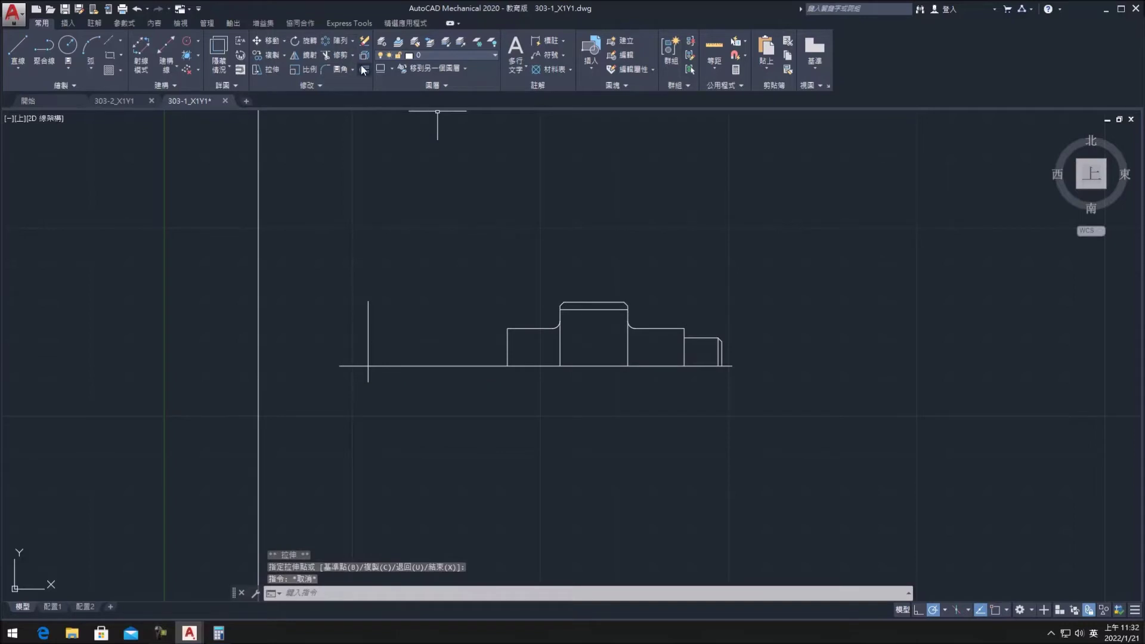
Step: Offset the bottom line 7.5 upward and pull its right end back to the step
left_click(363, 70)
type("7.5")
key("Return")
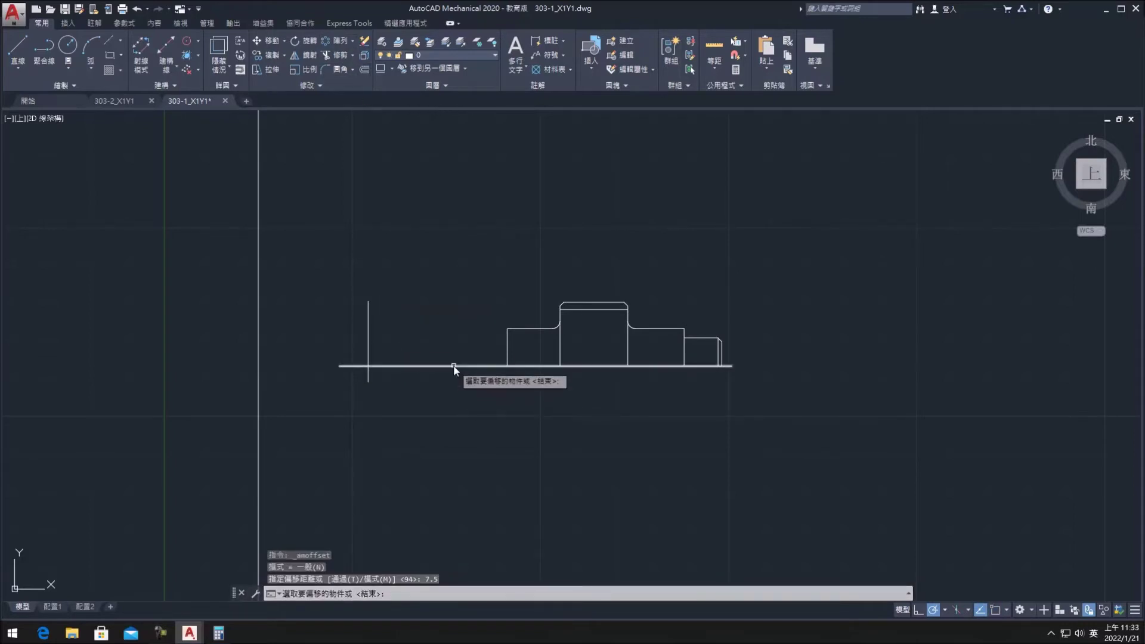
left_click(453, 365)
left_click(728, 335)
double_click(732, 338)
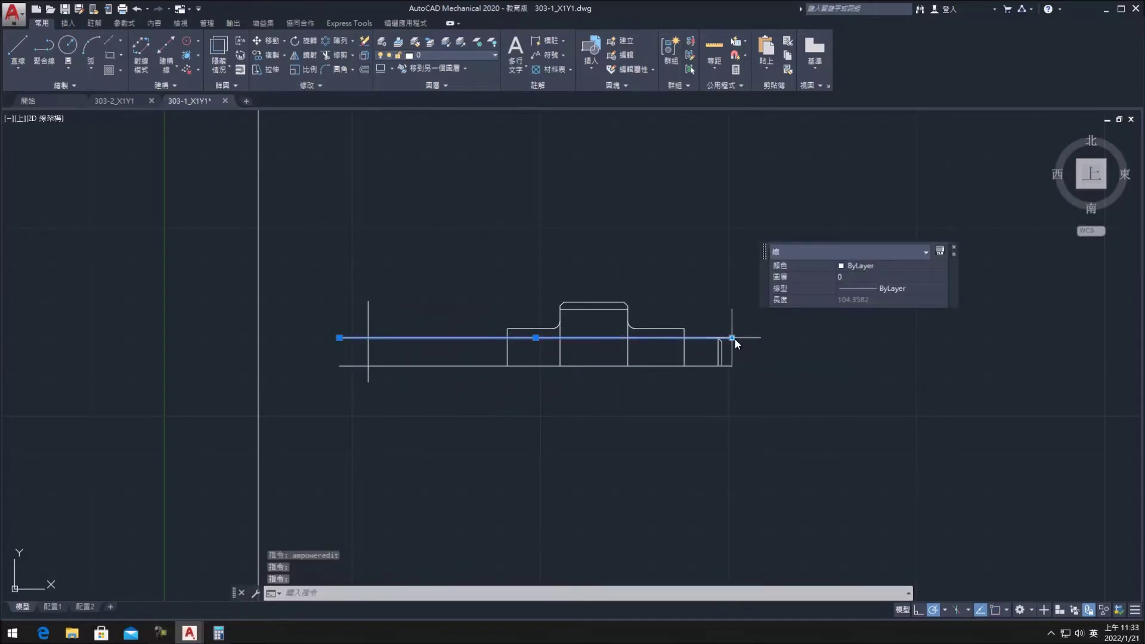
left_click(527, 338)
key("Escape")
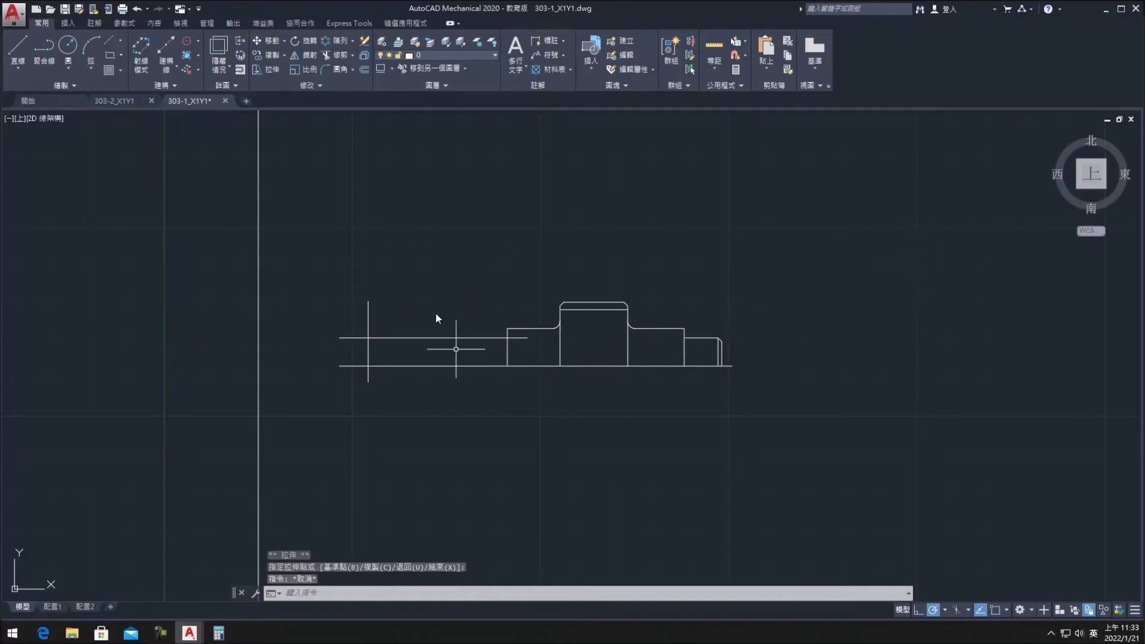
middle_click_drag(456, 349, 506, 391)
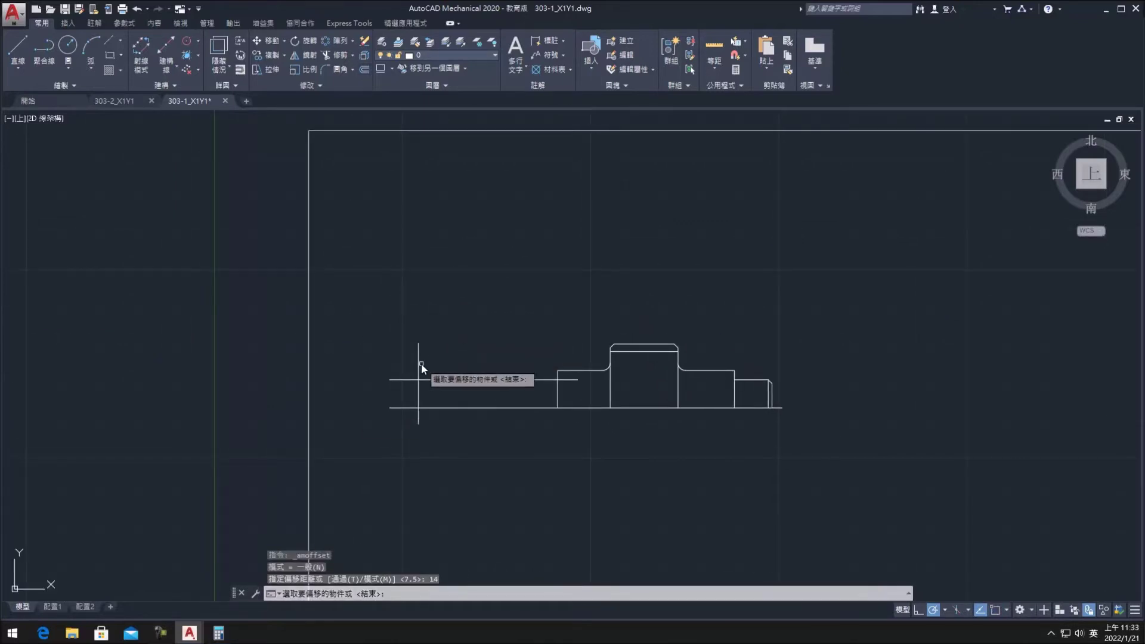
Step: Offset the new left end edge 14 units to the right
left_click(421, 363)
left_click(477, 298)
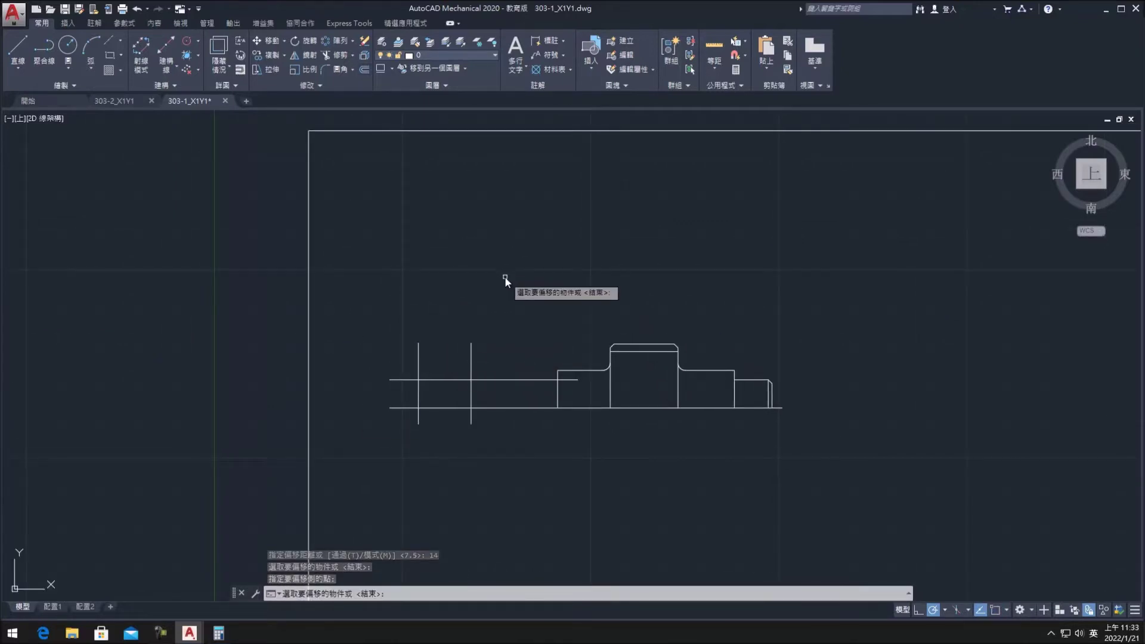
key("Escape")
type("c")
key("Return")
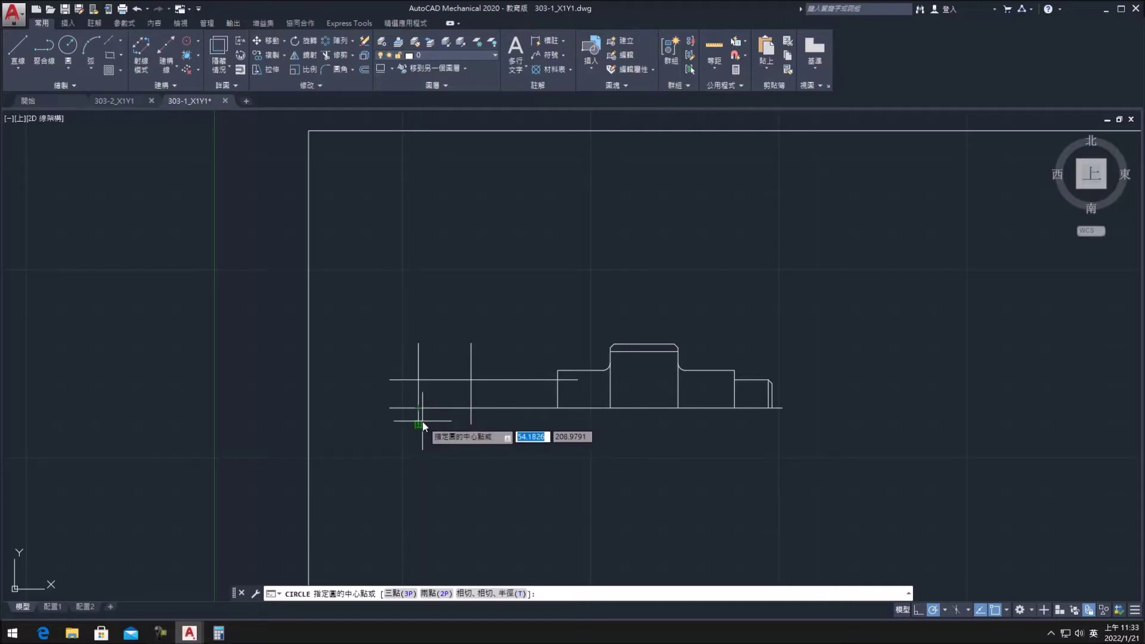
key("Escape")
Step: Trim the line overhangs around the new left step and tidy the bottom line's left end
left_click(340, 54)
key("Return")
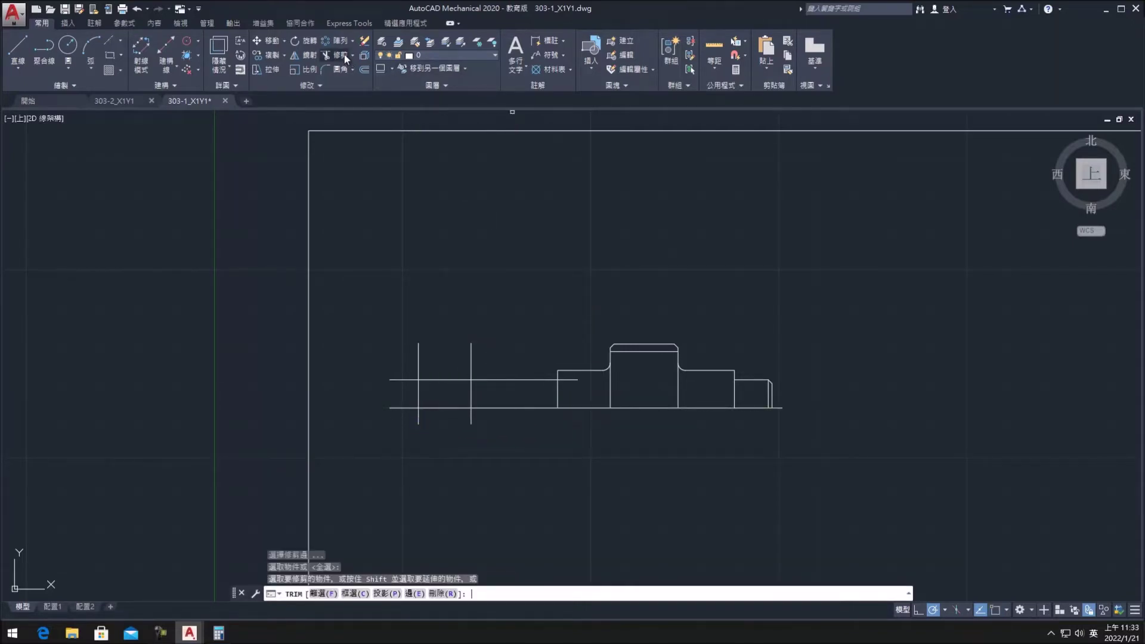
left_click(572, 380)
left_click(492, 350)
left_click(406, 403)
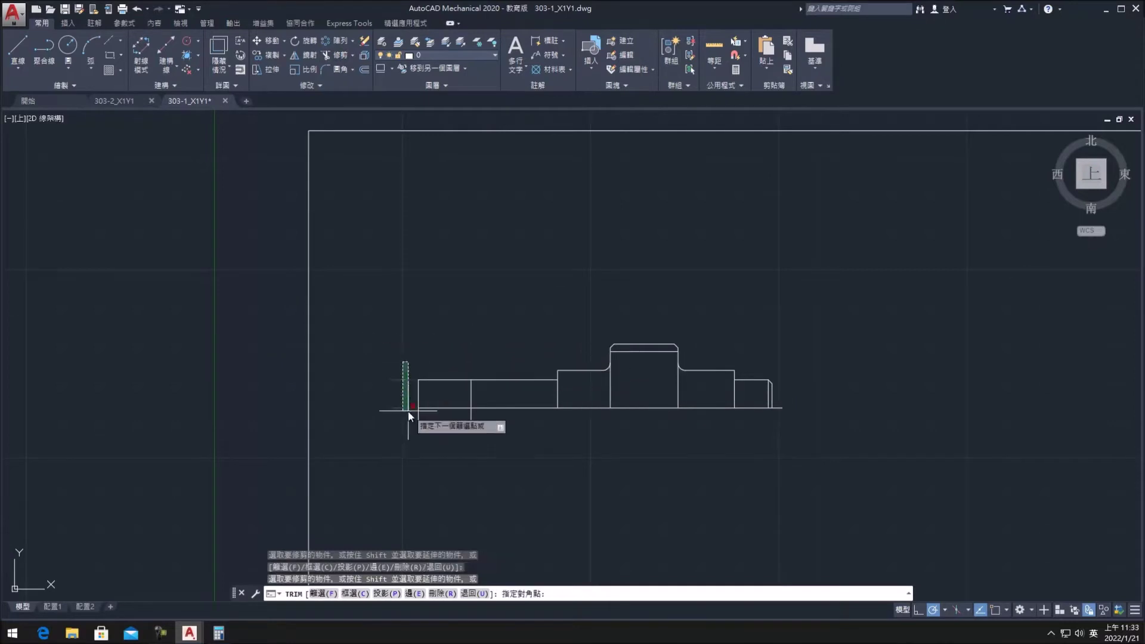
left_click(483, 423)
key("Escape")
left_click(429, 409)
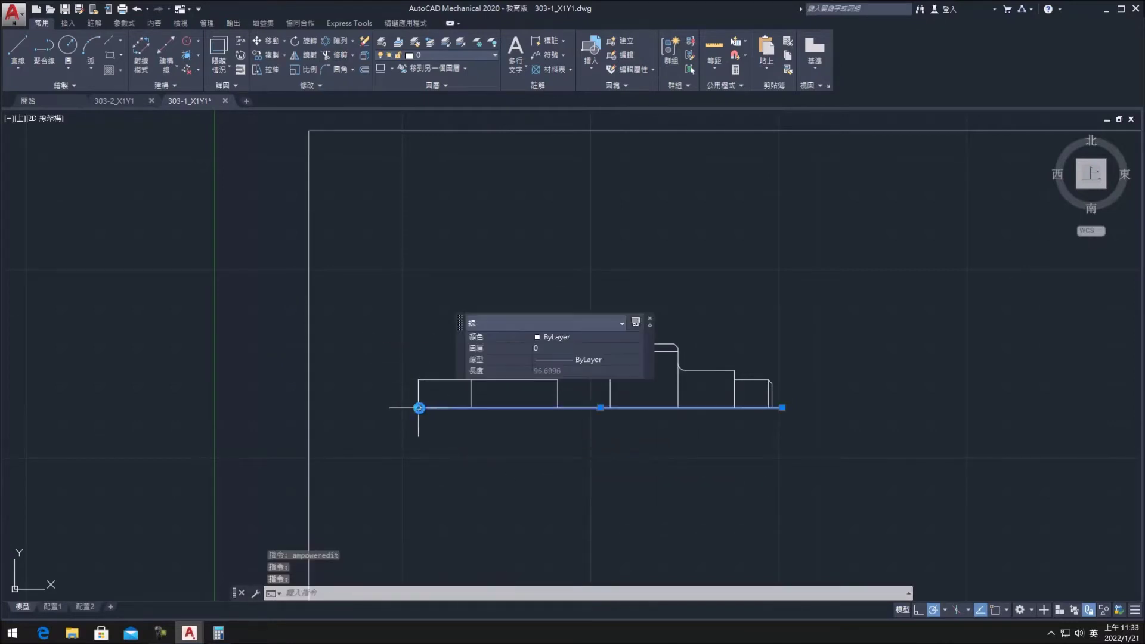
key("Escape")
scroll(793, 471, "down", 2)
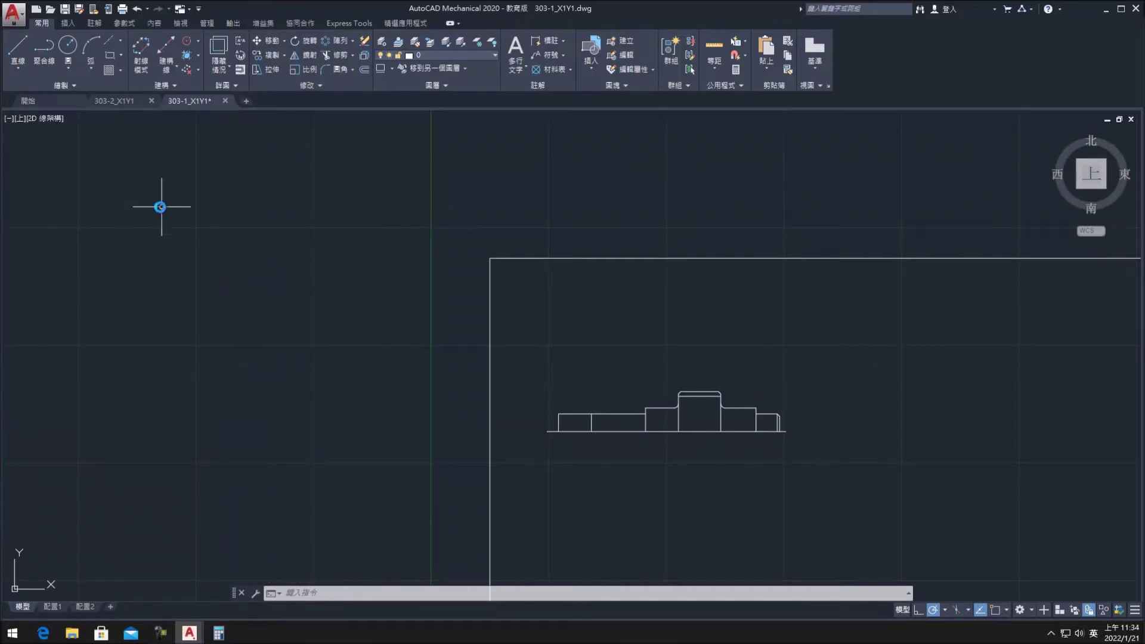
left_click(265, 41)
Step: Move the whole part drawing further to the right
left_click(540, 382)
left_click(866, 487)
key("Return")
left_click(786, 431)
left_click(999, 431)
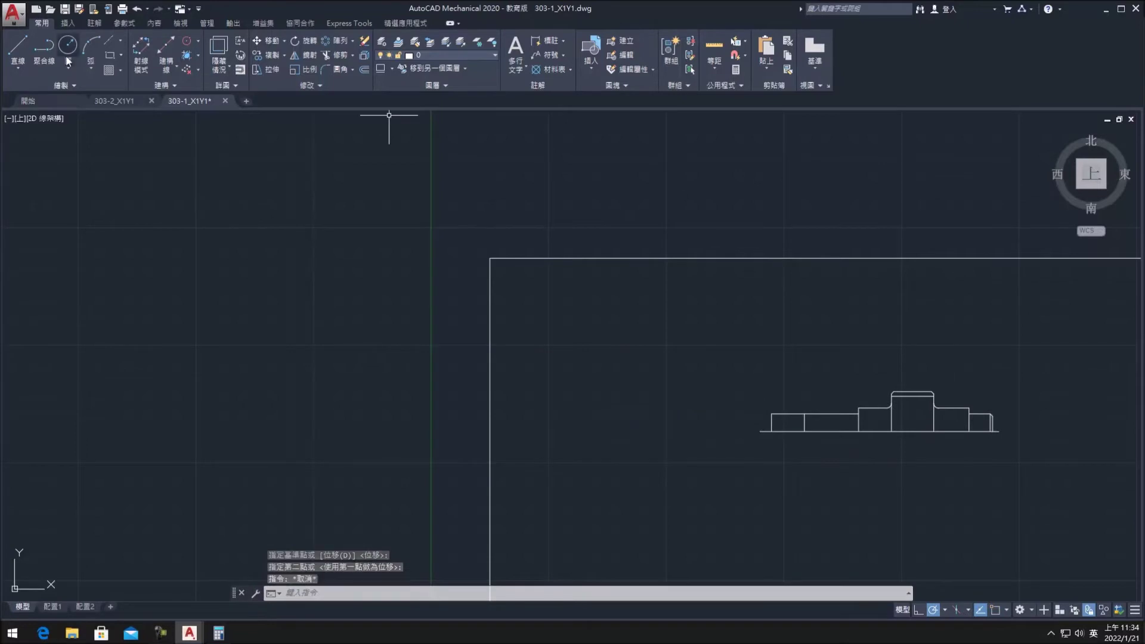
Step: Draw a vertical line to the left of the shaft
left_click(18, 48)
scroll(696, 437, "up", 2)
left_click(695, 365)
left_click(695, 484)
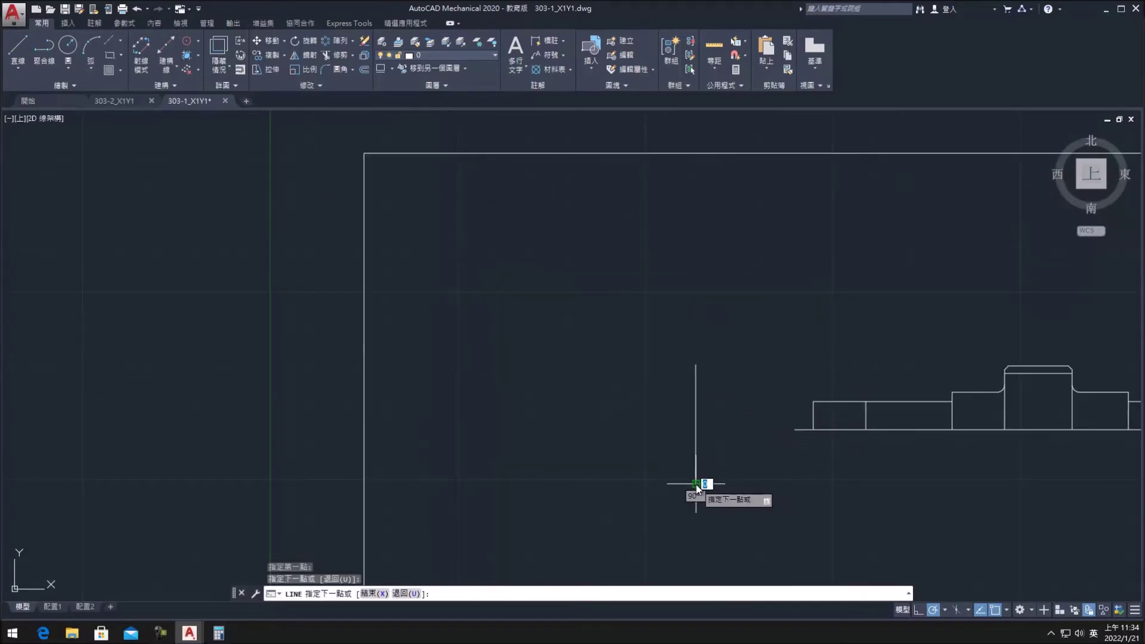
key("Escape")
Step: Draw two horizontal lines crossing the vertical, one level with the baseline and one higher
left_click(20, 57)
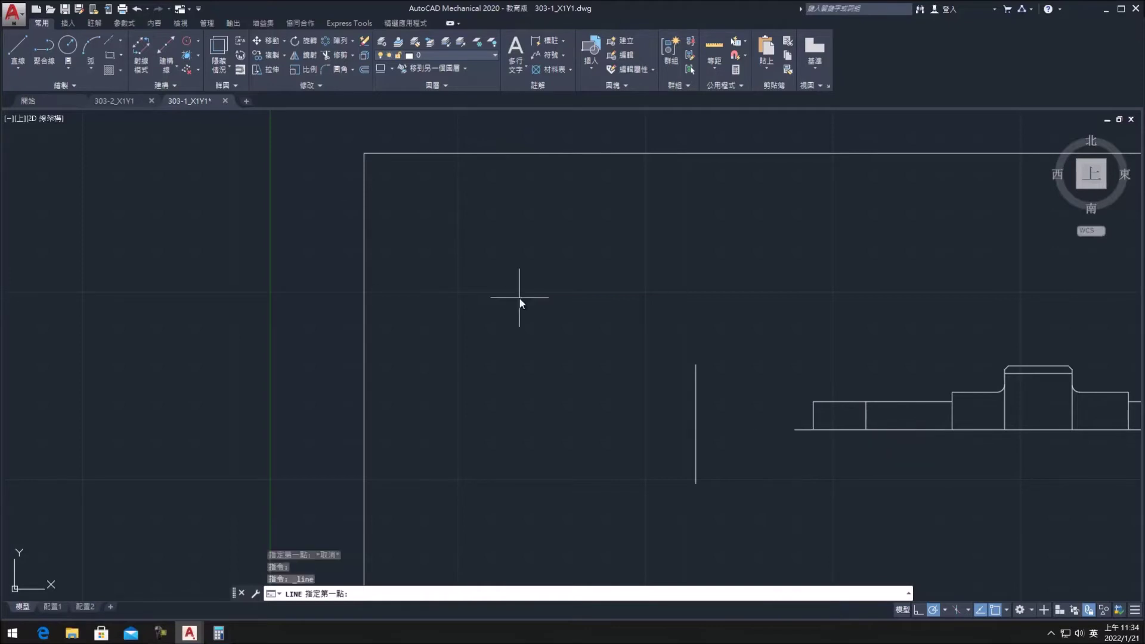
left_click(767, 429)
left_click(630, 429)
left_click(18, 48)
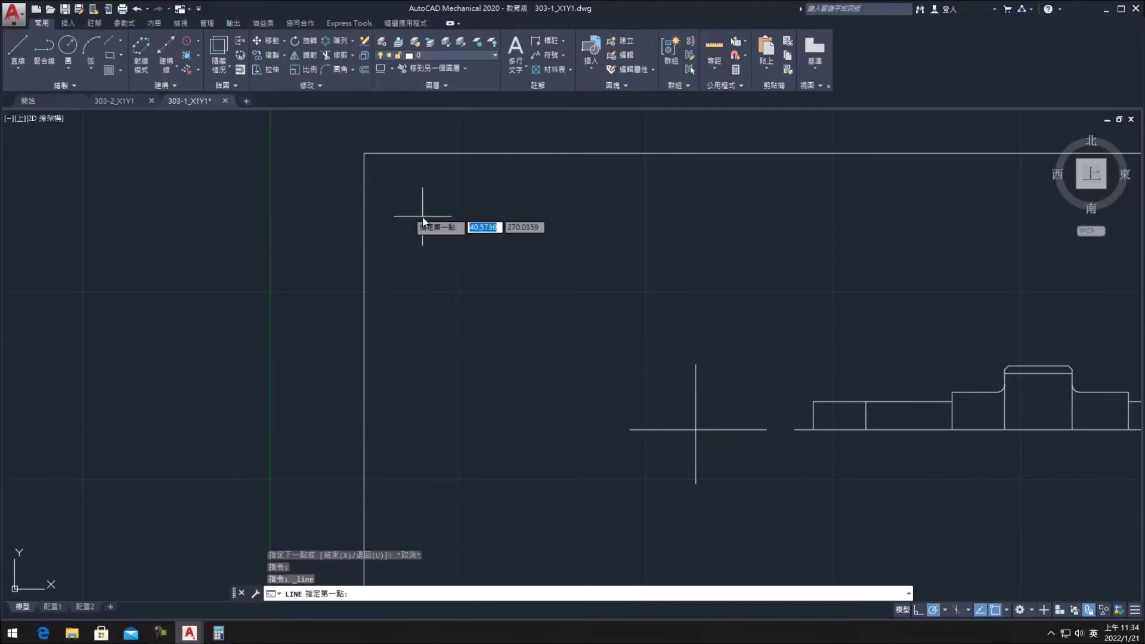
left_click(768, 402)
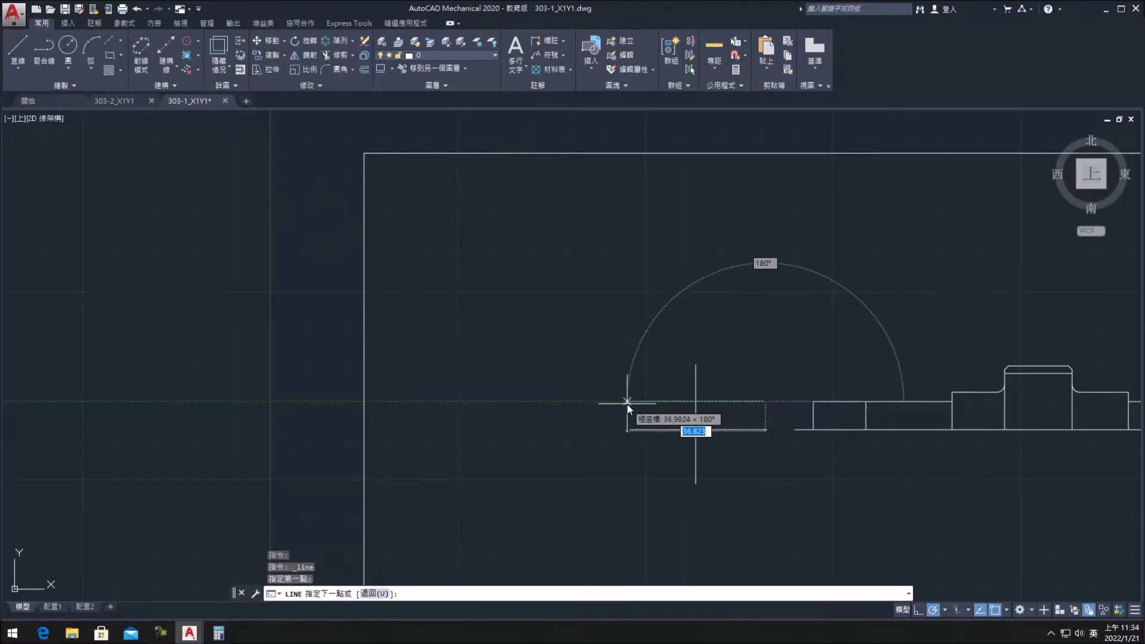
left_click(628, 403)
key("Escape")
scroll(746, 373, "up", 2)
middle_click_drag(745, 373, 591, 306)
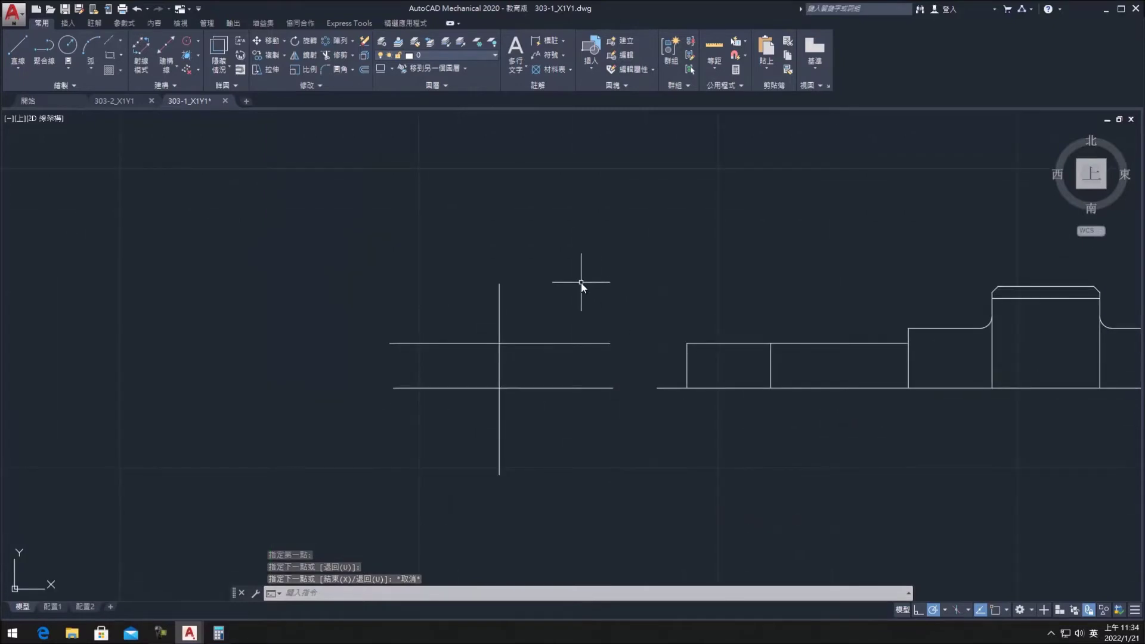
Step: Draw a circle centred on the left line crossing, sized to reach the upper line
left_click(68, 45)
left_click(499, 388)
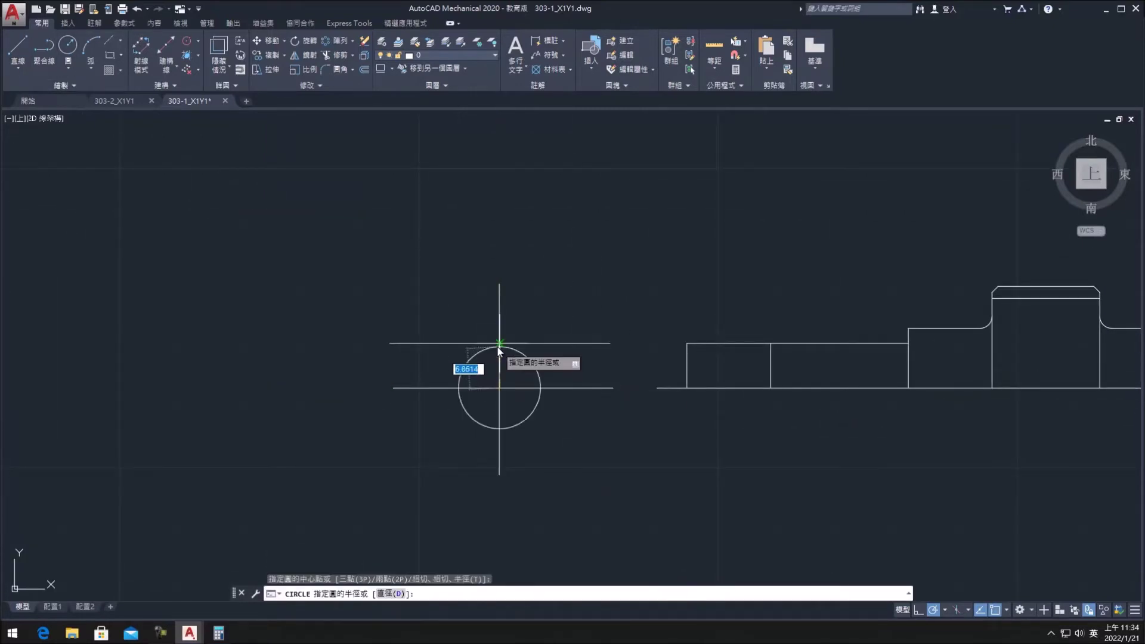
left_click(499, 344)
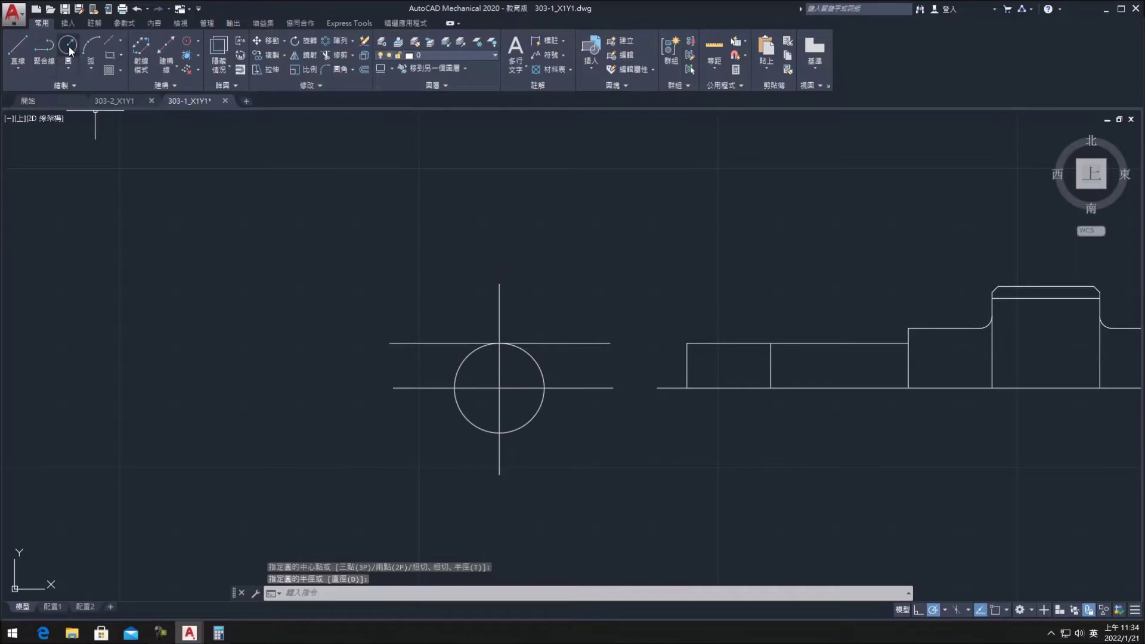
Step: Try a 45° line and several construction-line types from the circle centre, cancelling and undoing them
left_click(18, 48)
left_click(499, 388)
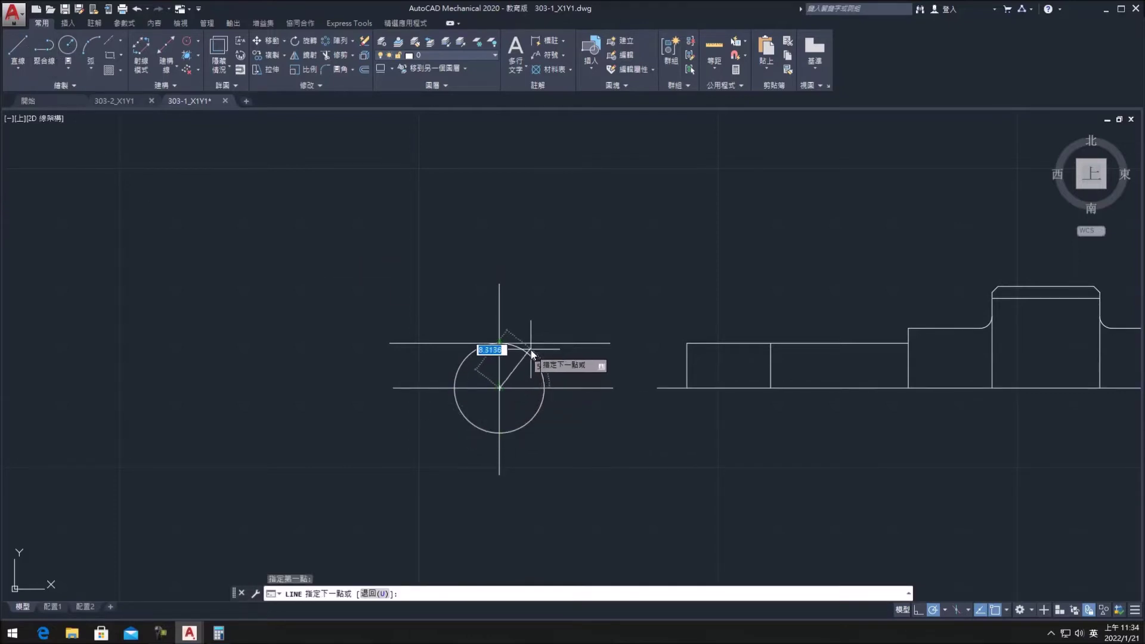
type("45")
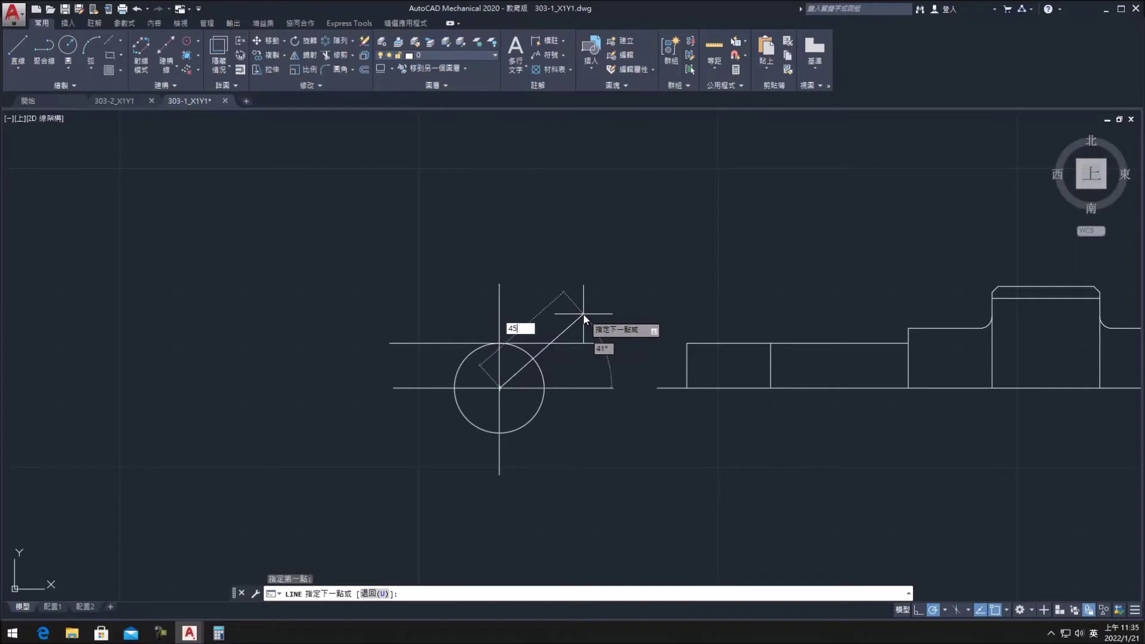
type("%%")
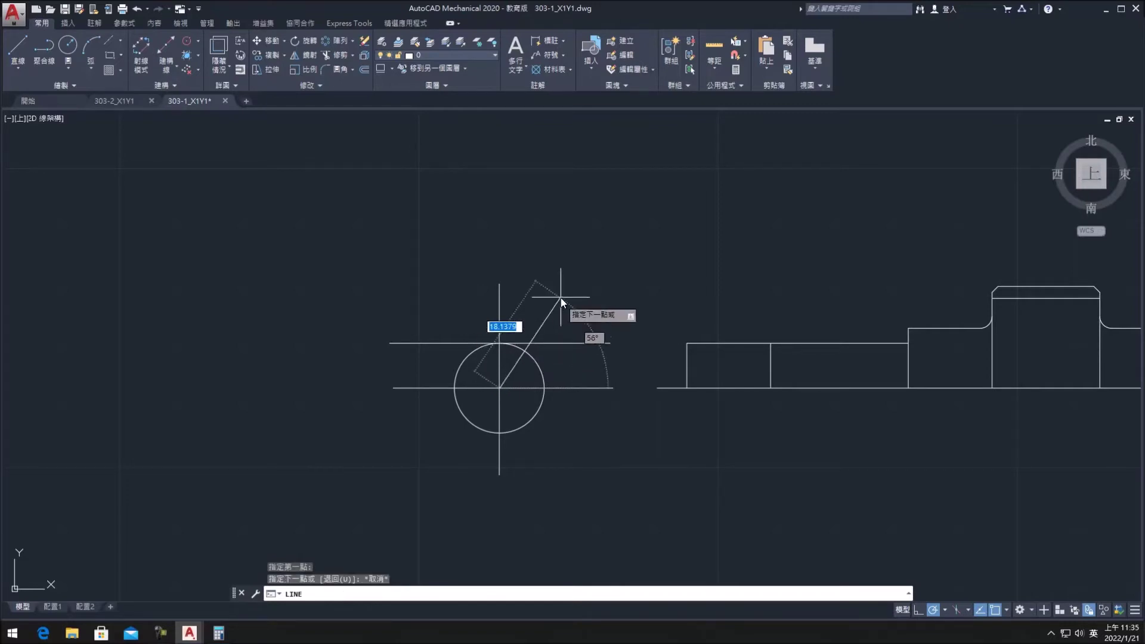
key("Escape")
key("Escape")
left_click(171, 67)
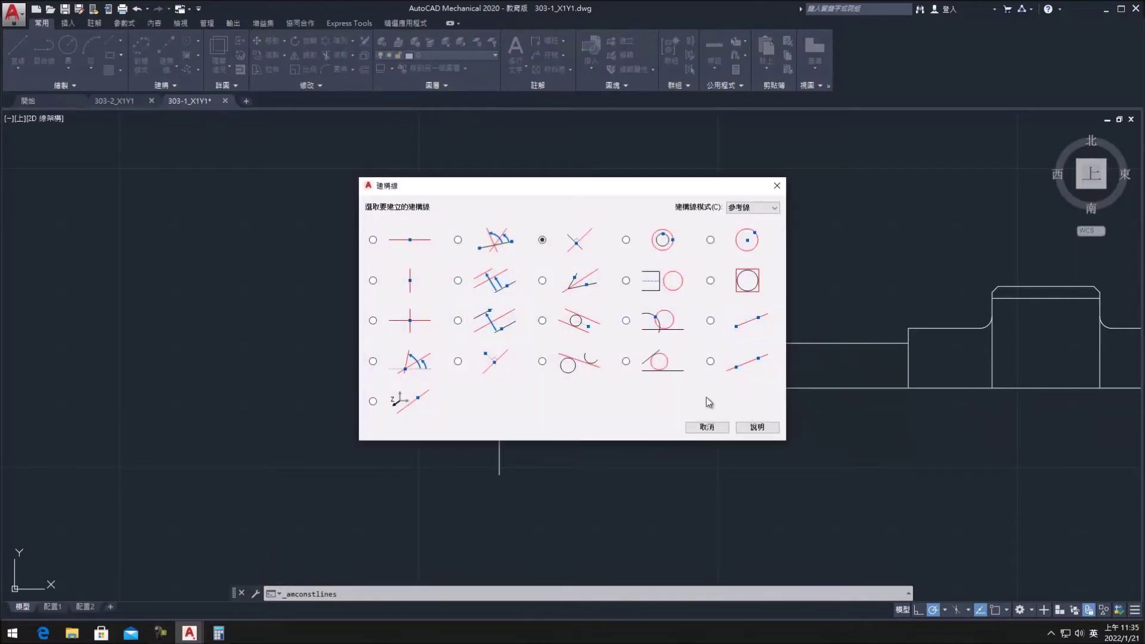
left_click(710, 361)
left_click(498, 387)
key("Escape")
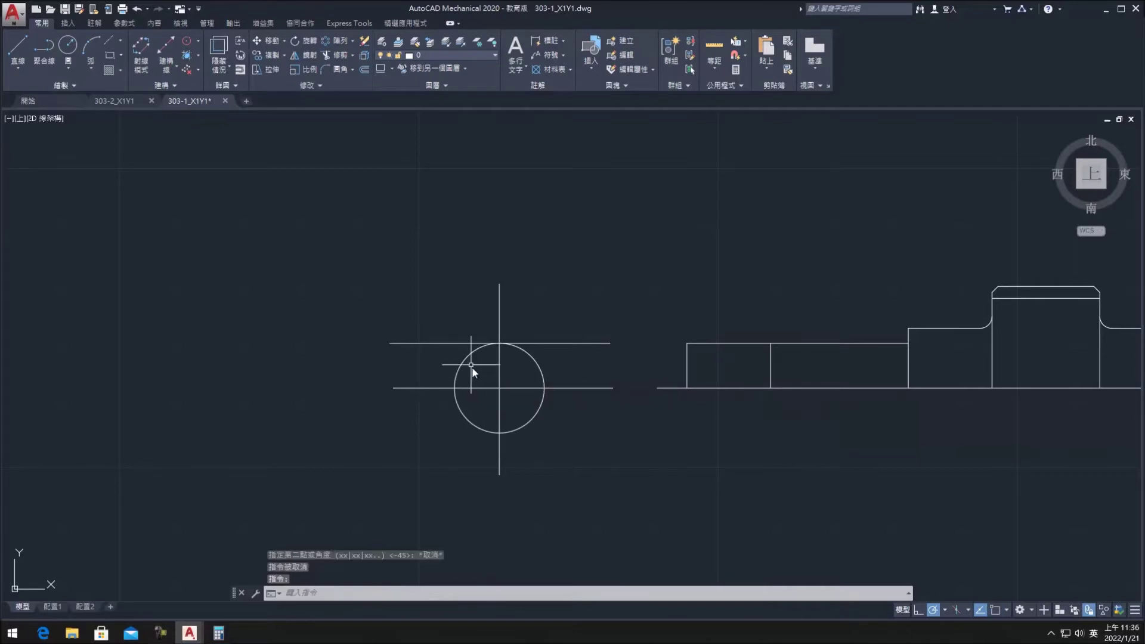
left_click(137, 8)
left_click(170, 69)
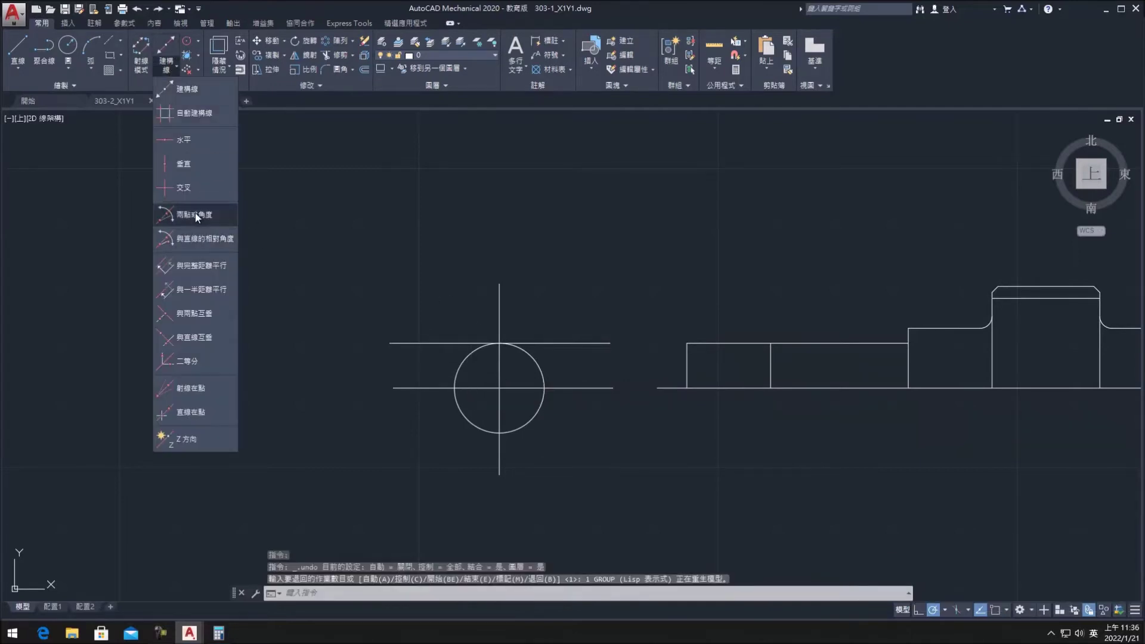
left_click(195, 213)
key("Escape")
Step: Create 45° and −45° construction lines through the circle centre
left_click(166, 54)
left_click(584, 258)
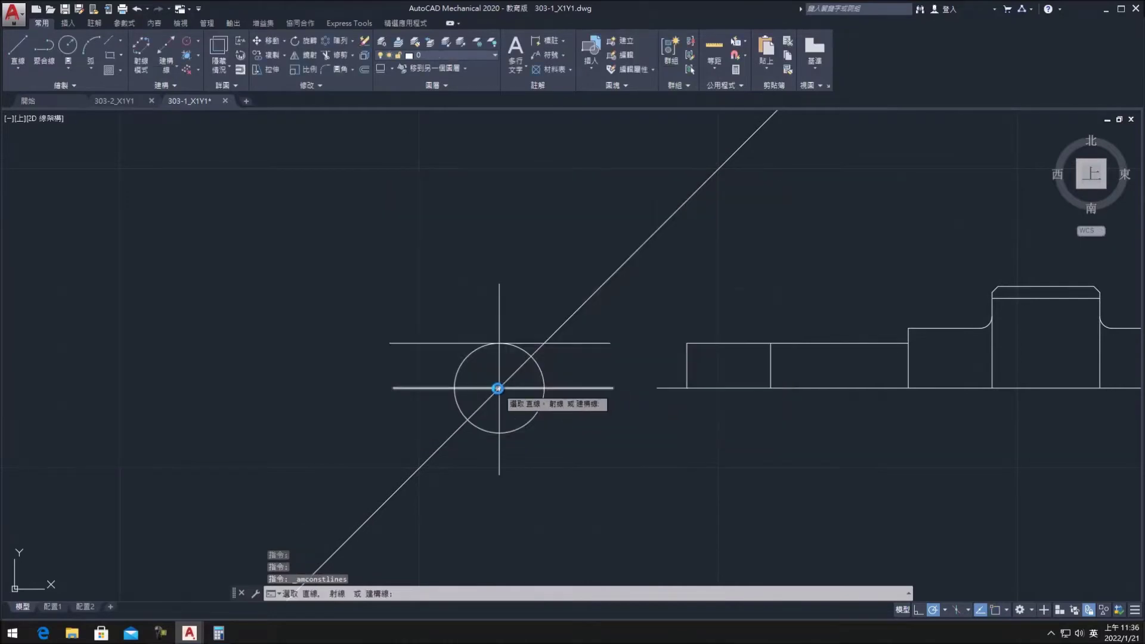
left_click(167, 65)
left_click(184, 216)
left_click(499, 387)
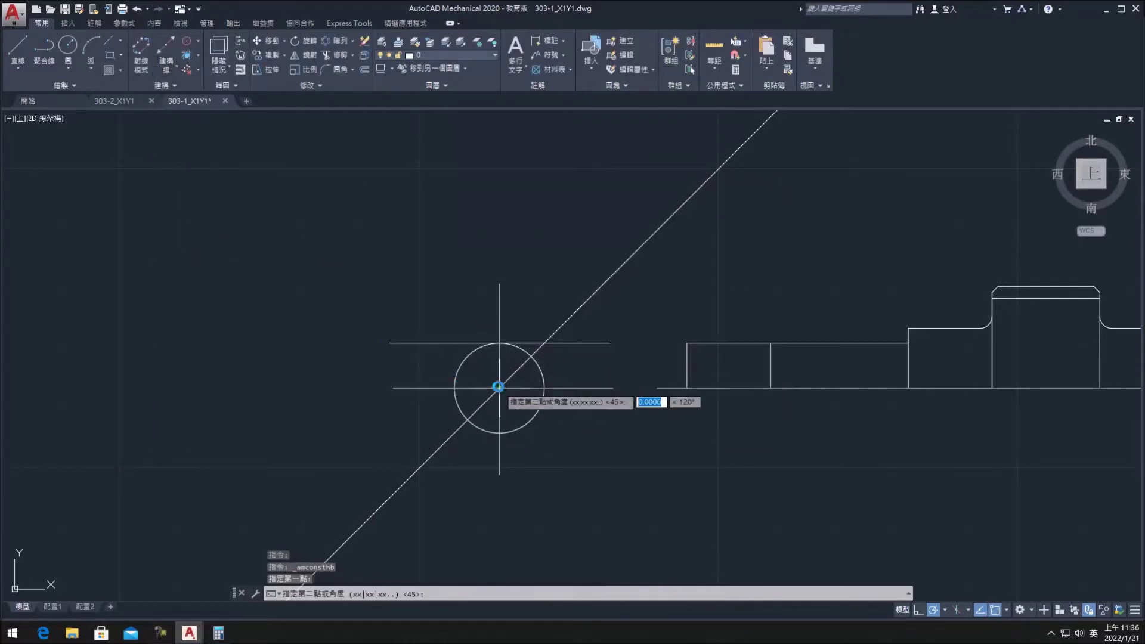
key("Return")
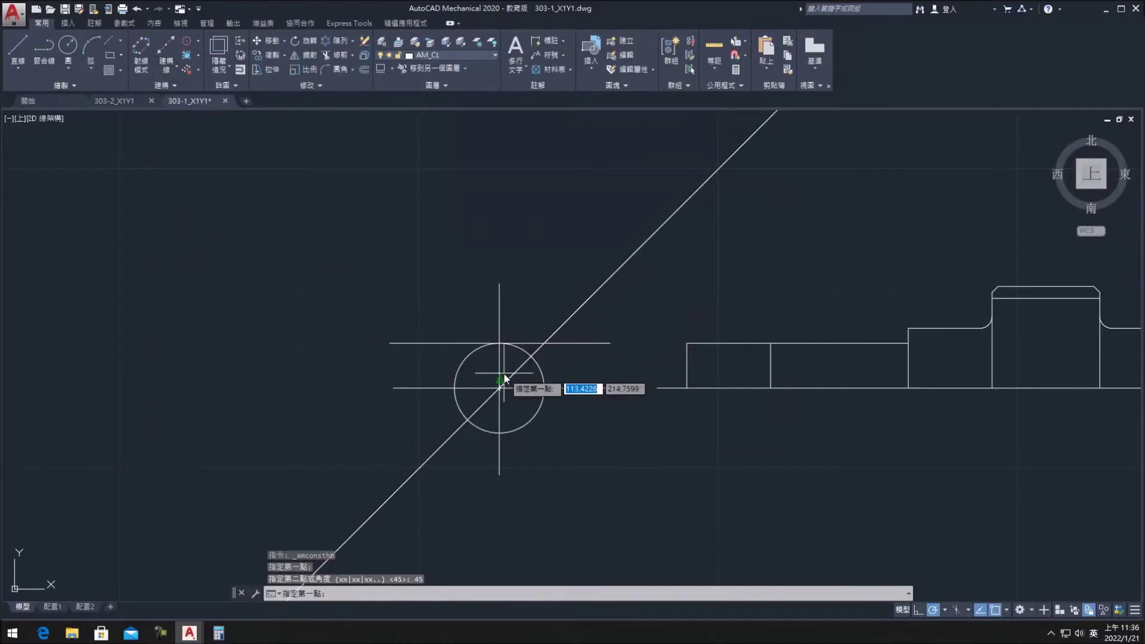
left_click(499, 387)
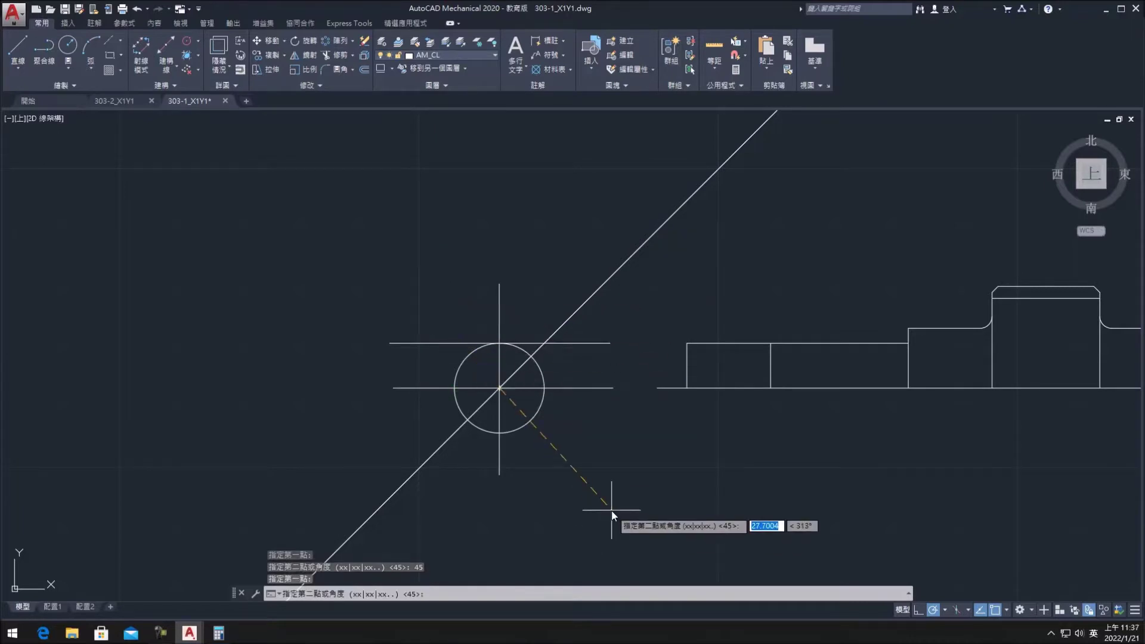
key("Return")
key("Escape")
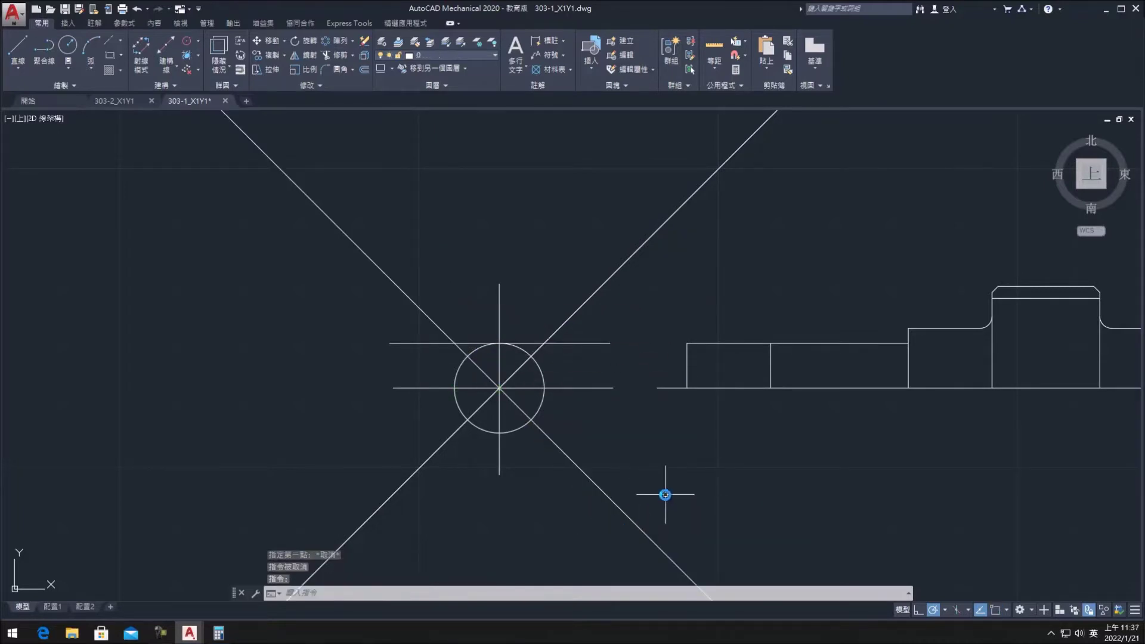
scroll(651, 482, "down", 5)
Step: Trim the diagonal construction lines back to the drawing frame with crossing windows
left_click(338, 58)
key("Return")
left_click(172, 210)
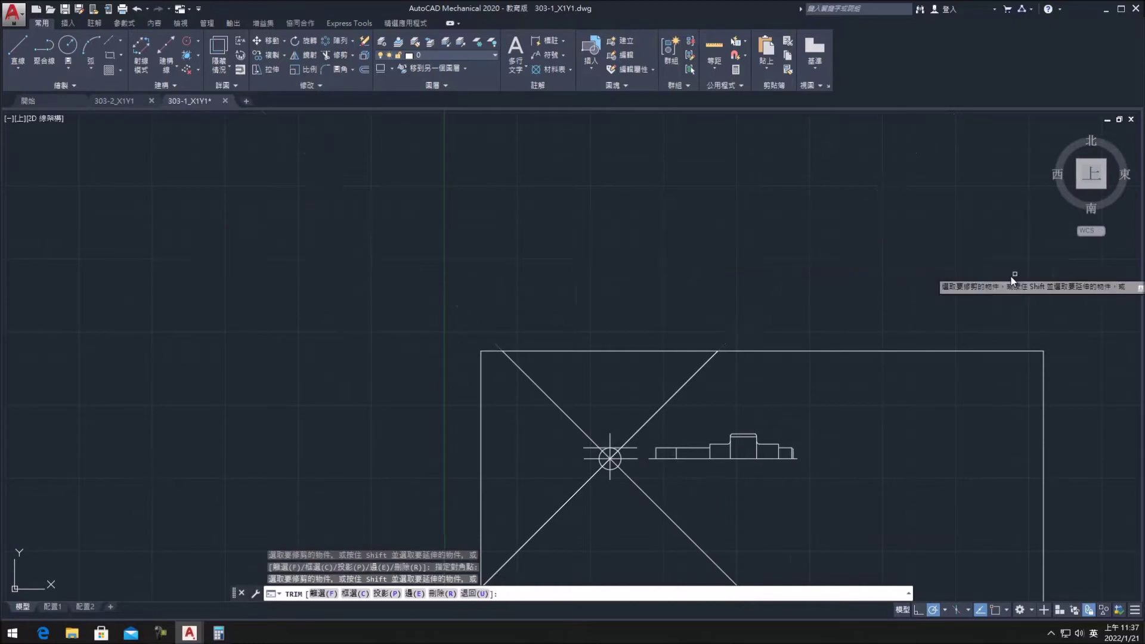
left_click(1028, 266)
middle_click_drag(179, 590, 164, 261)
left_click(205, 348)
left_click(733, 527)
left_click(995, 500)
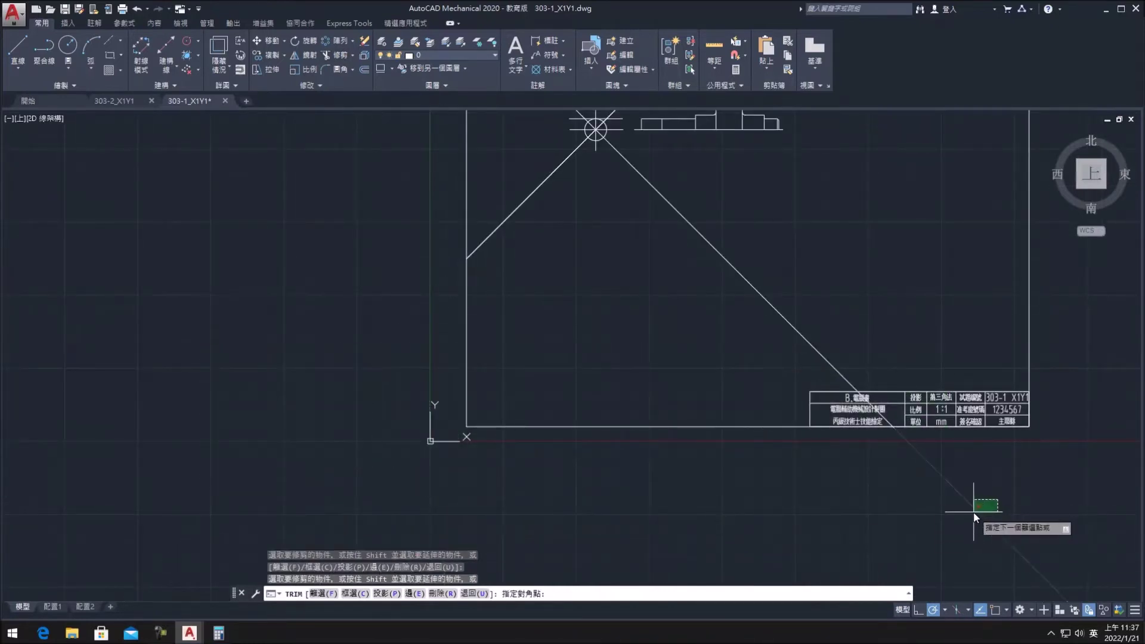
left_click(965, 519)
Step: Bring the title block area into view and finish trimming the diagonals there
scroll(933, 457, "up", 4)
scroll(774, 327, "up", 4)
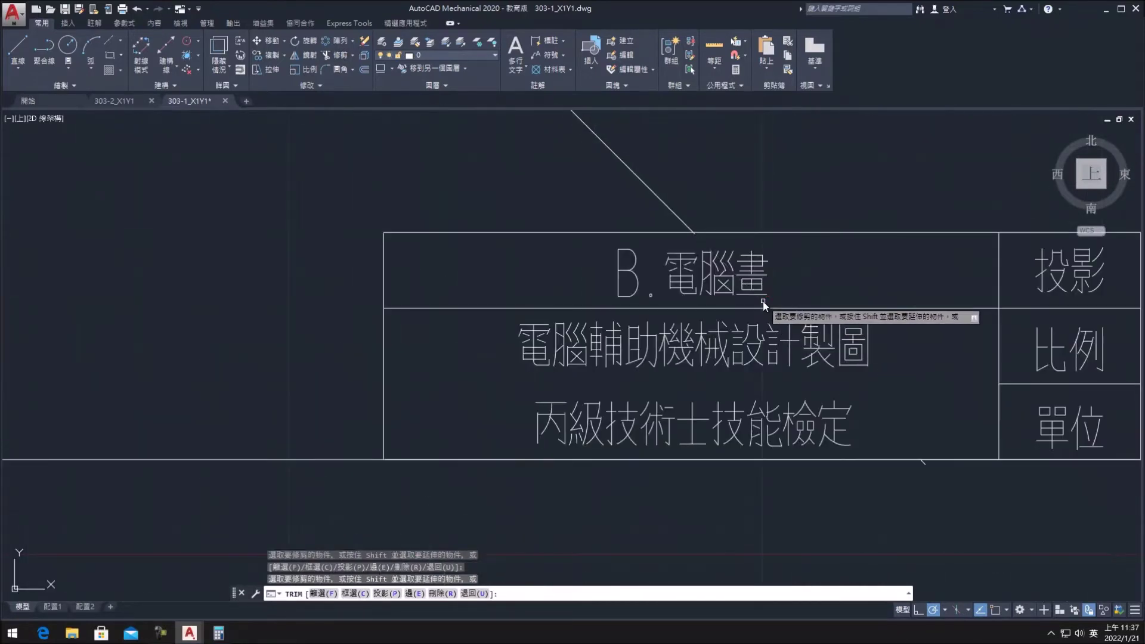
scroll(680, 215, "down", 2)
scroll(698, 173, "down", 3)
scroll(704, 173, "down", 1)
scroll(633, 188, "down", 2)
middle_click_drag(595, 190, 585, 263)
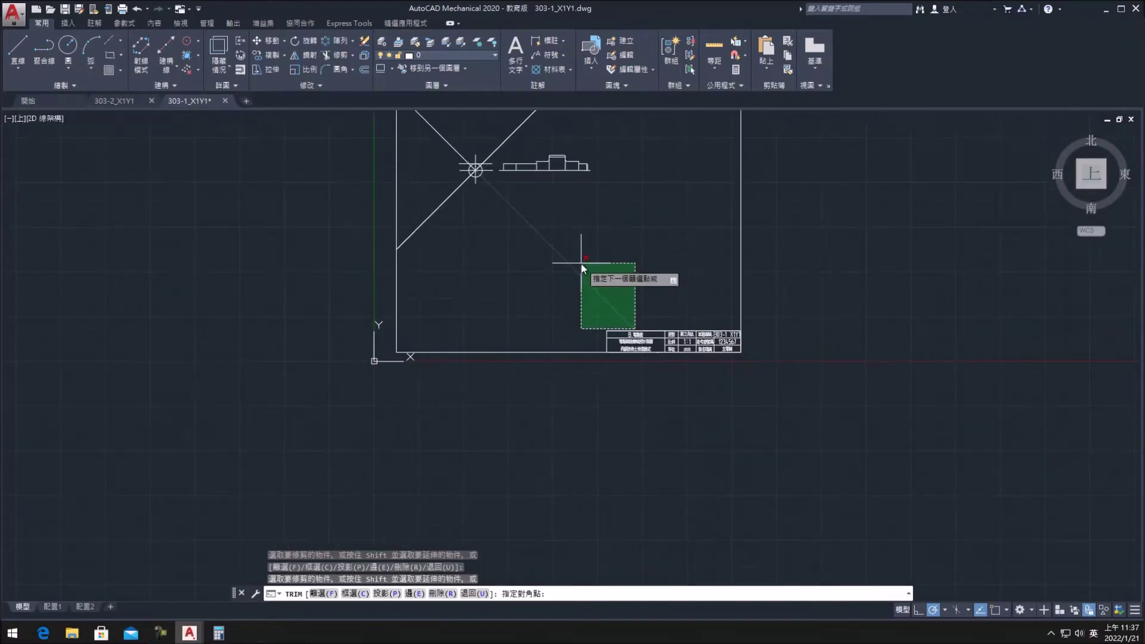
left_click(541, 245)
scroll(679, 341, "up", 6)
key("Escape")
Step: Erase the two stray lines and try stretching the upper-right diagonal's top end
scroll(674, 358, "up", 2)
scroll(597, 394, "up", 4)
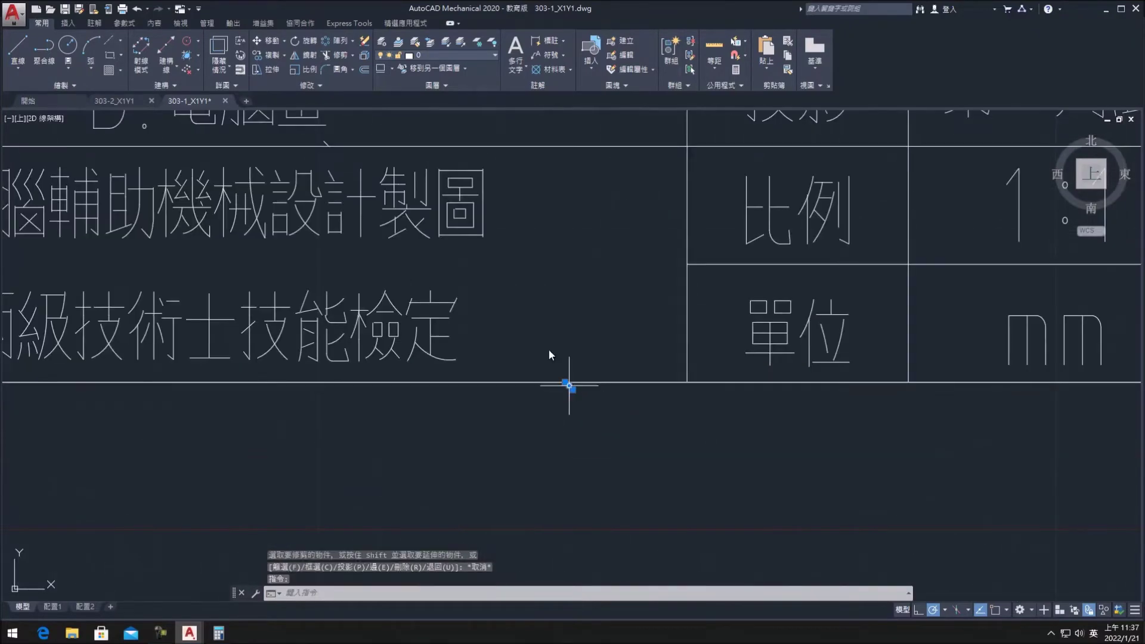
scroll(417, 176, "down", 4)
key("Delete")
scroll(499, 242, "down", 4)
scroll(529, 247, "down", 2)
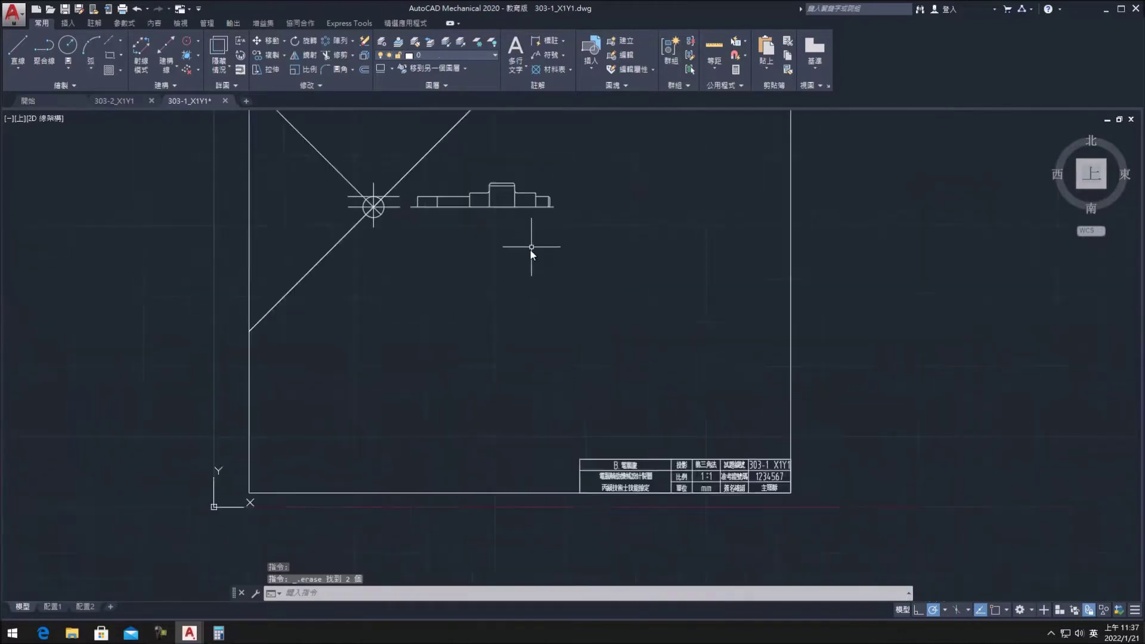
scroll(525, 247, "up", 2)
scroll(596, 191, "down", 1)
left_click(601, 186)
left_click(601, 185)
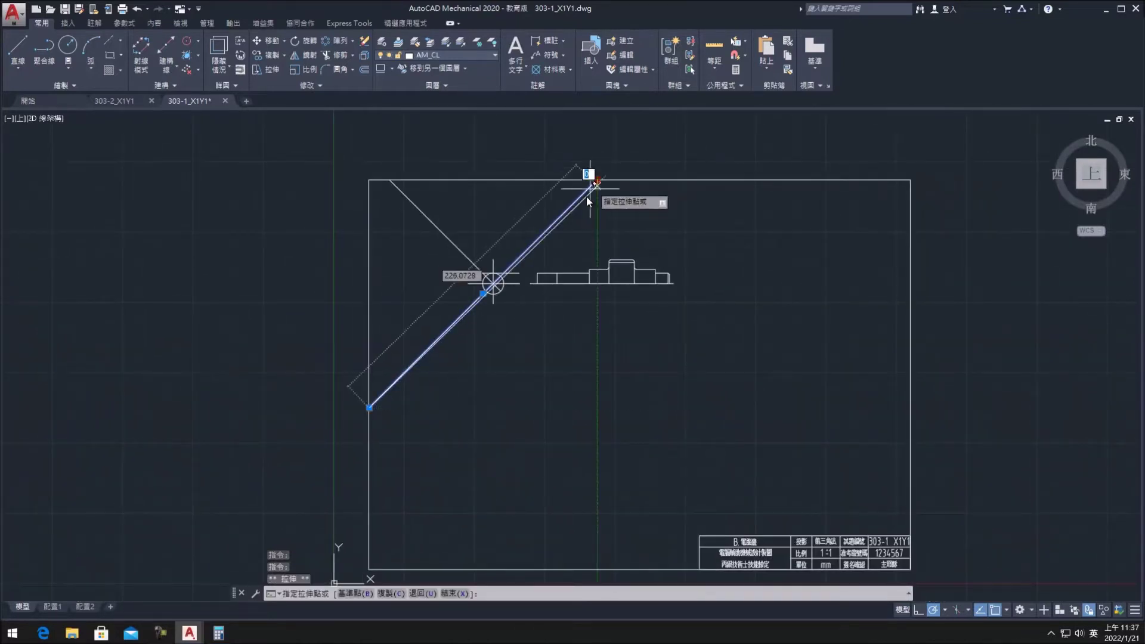
key("Escape")
key("Escape")
Step: Draw a horizontal line across the diagonals
type("l")
key("Return")
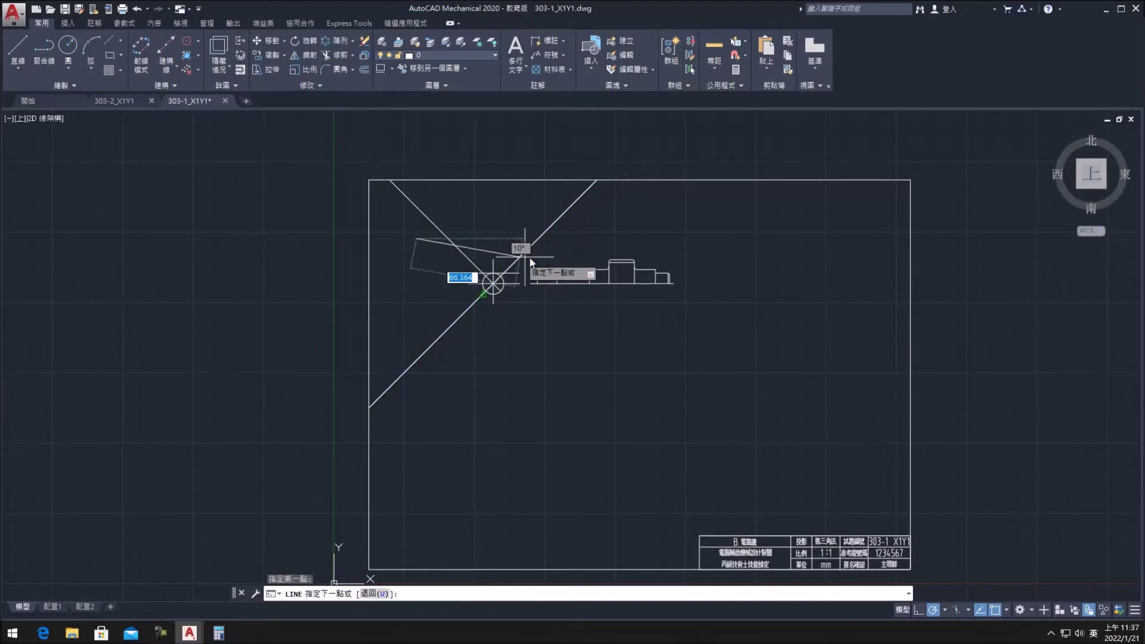
left_click(596, 238)
key("Return")
scroll(522, 278, "up", 3)
key("Return")
Step: Try stretching a diagonal's end, keep its original length, and undo recent view changes
left_click(325, 348)
left_click(568, 348)
key("Return")
scroll(445, 321, "up", 3)
left_click(426, 299)
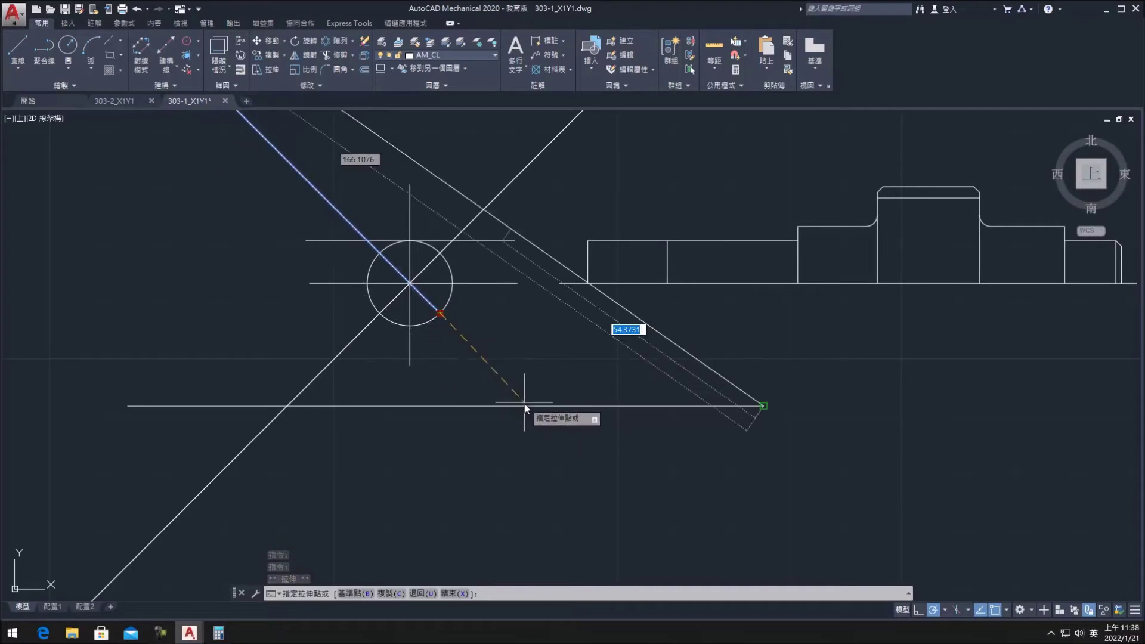
key("Escape")
scroll(388, 201, "down", 3)
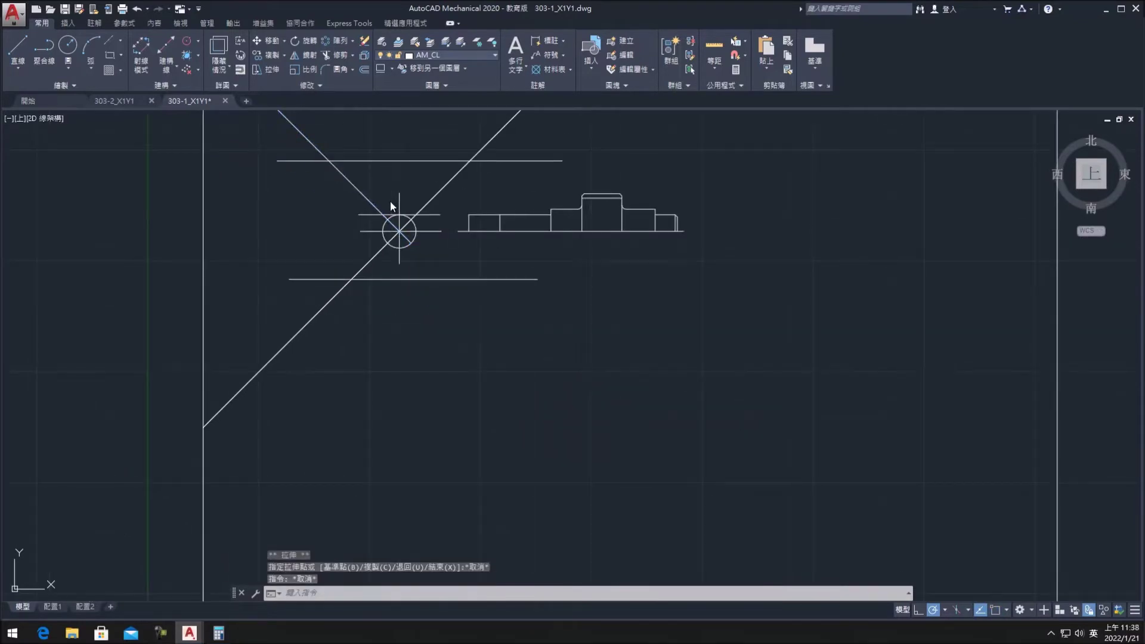
left_click(138, 12)
left_click(138, 13)
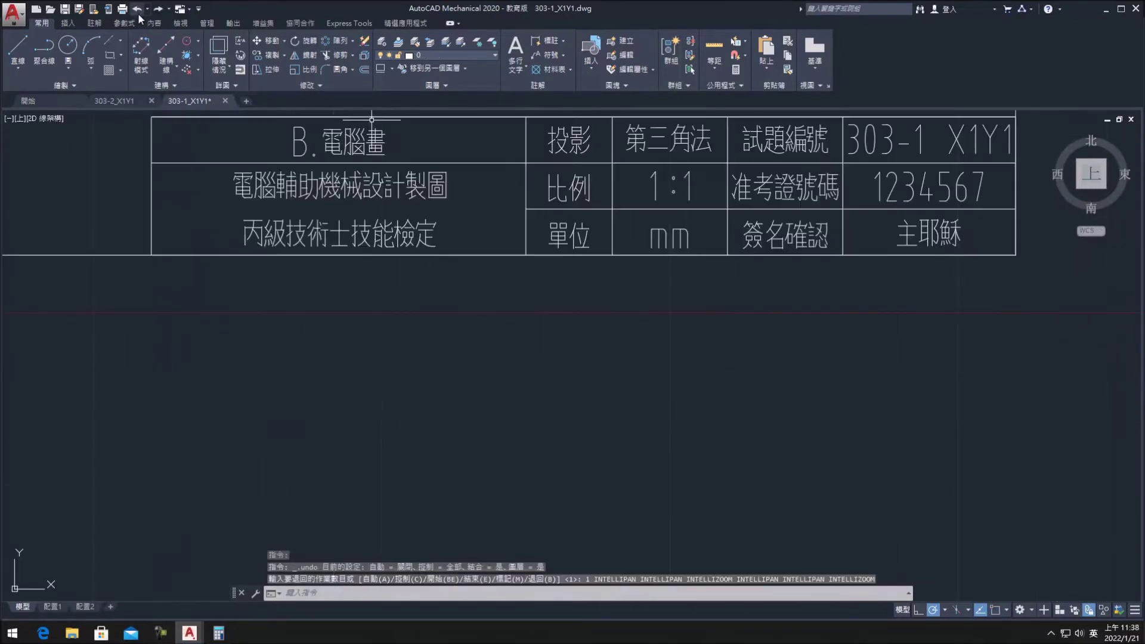
Step: Undo the earlier trim of the diagonal lines
left_click(137, 13)
left_click(158, 10)
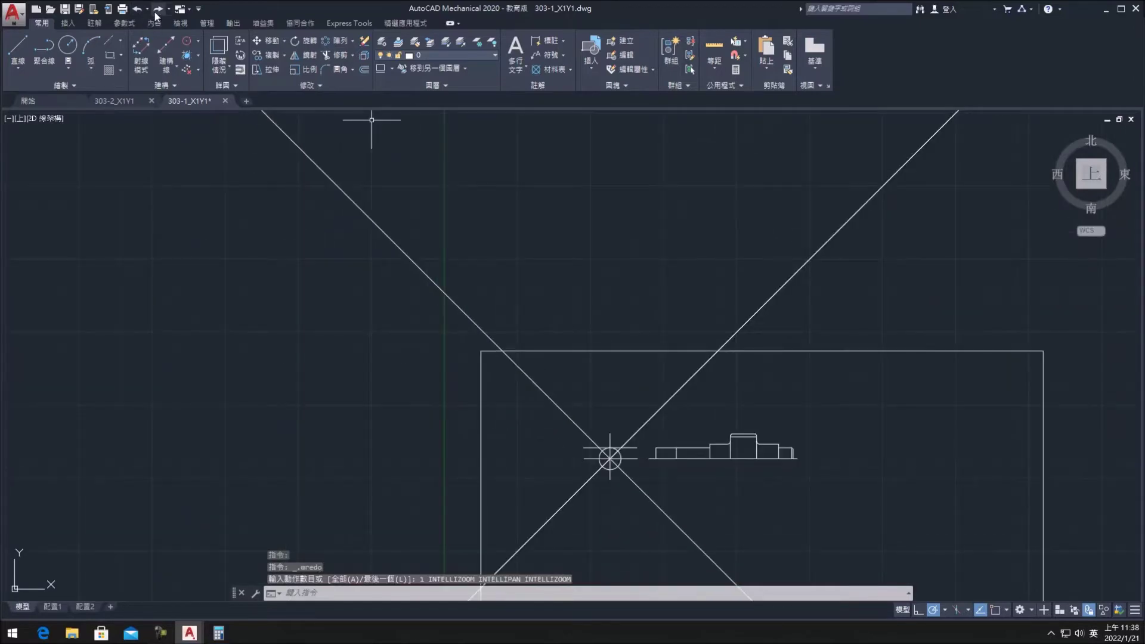
left_click(158, 9)
left_click(138, 9)
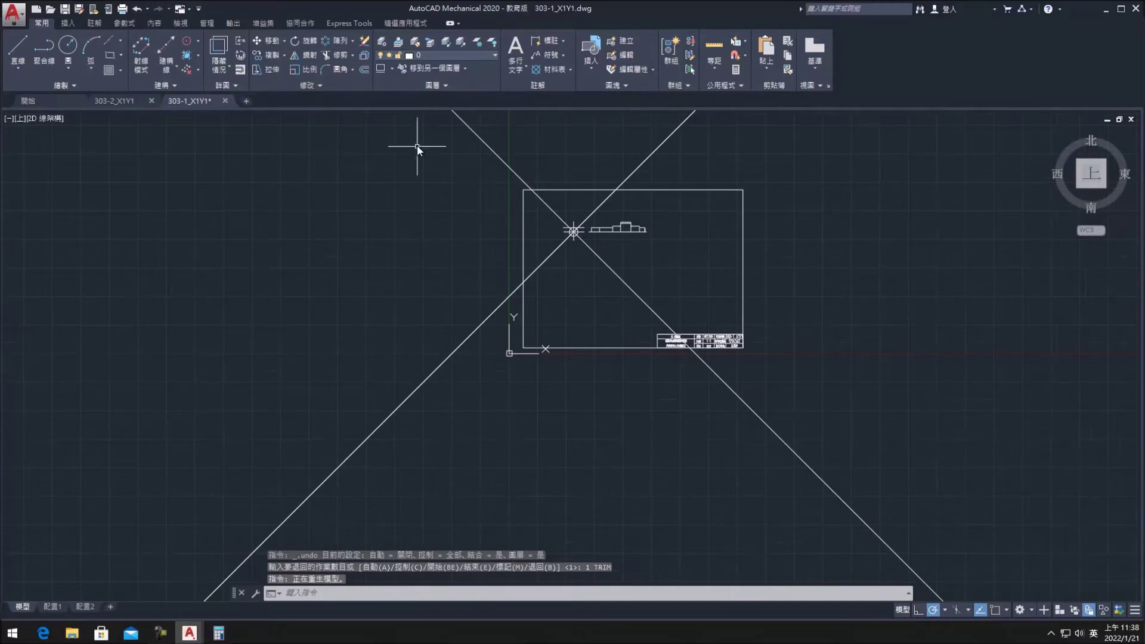
Step: Re-trim the diagonals outside the drawing frame using TR
type("tr")
key("space")
left_click(306, 335)
left_click(257, 443)
left_click(907, 554)
left_click(718, 190)
left_click(451, 143)
scroll(618, 267, "up", 2)
key("Escape")
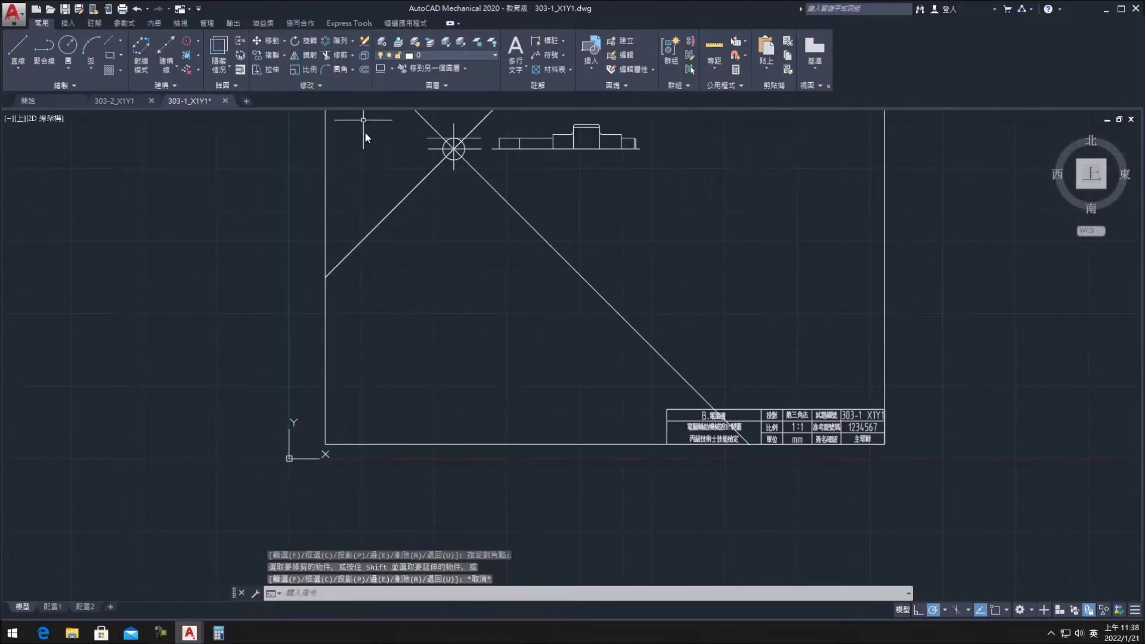
Step: Draw a horizontal line across the circle and move both horizontals closer to it
left_click(17, 48)
middle_click_drag(524, 198, 531, 300)
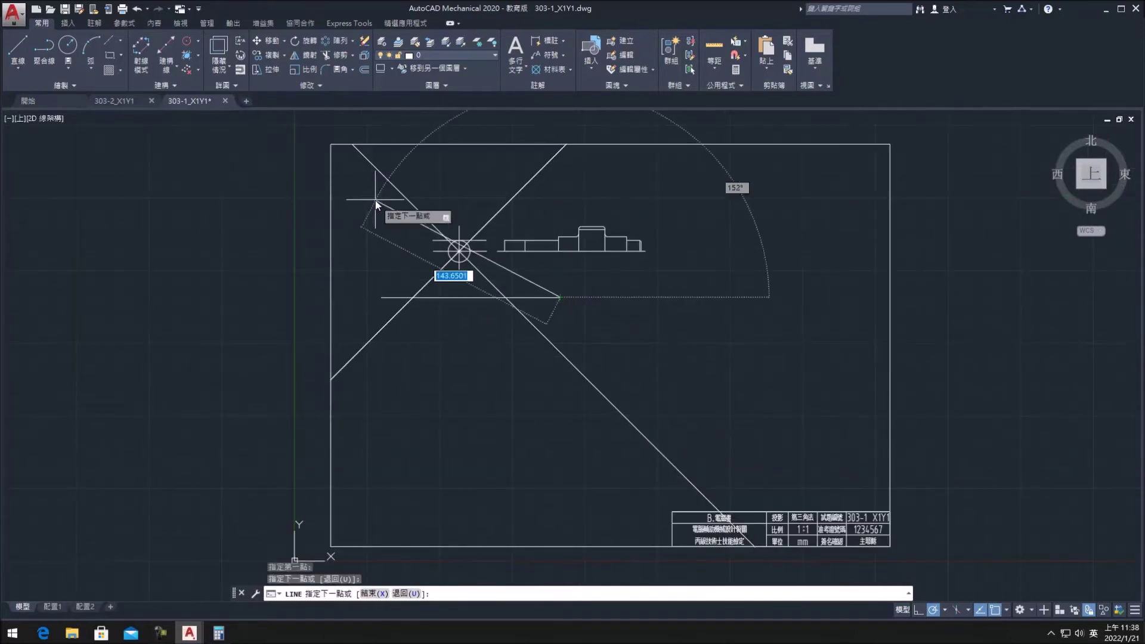
left_click(379, 210)
left_click(561, 214)
key("Escape")
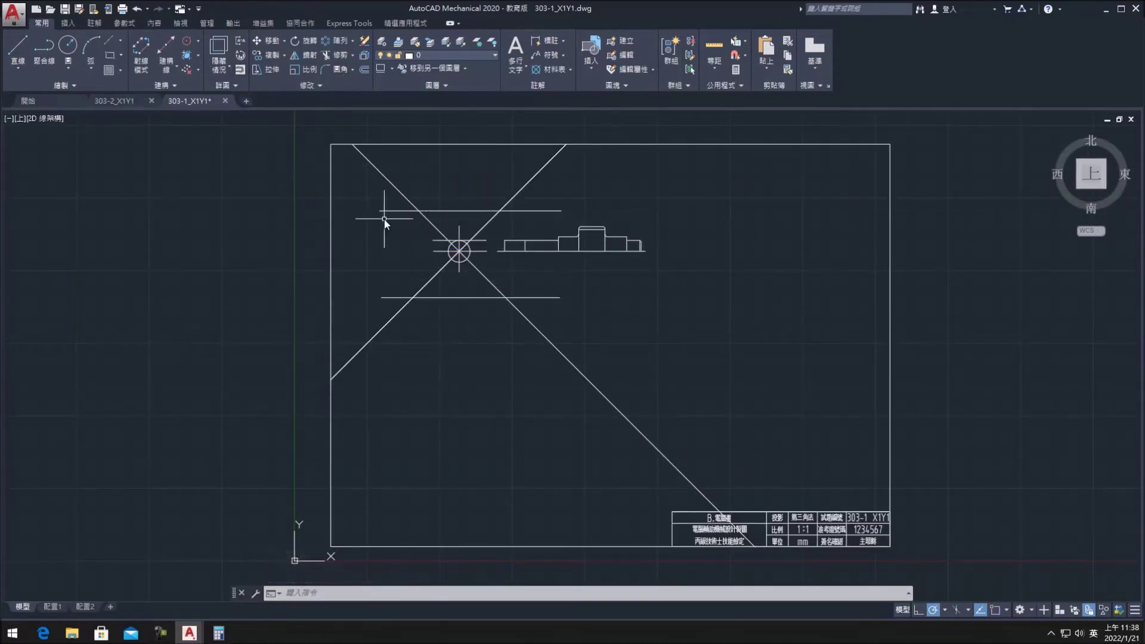
left_click(471, 209)
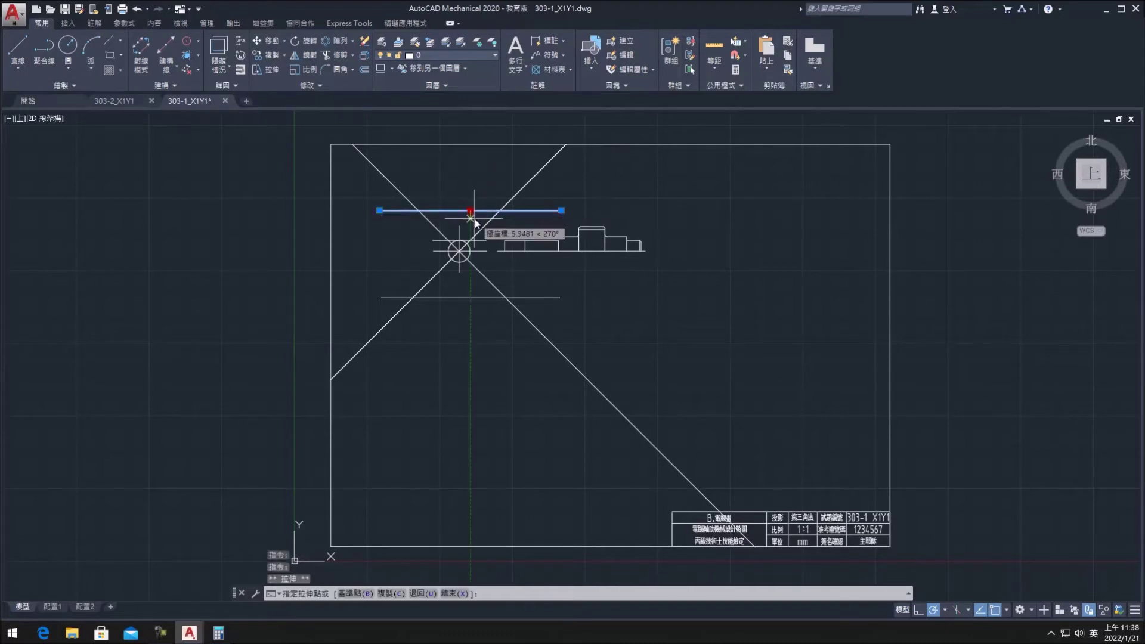
left_click(468, 297)
left_click(471, 280)
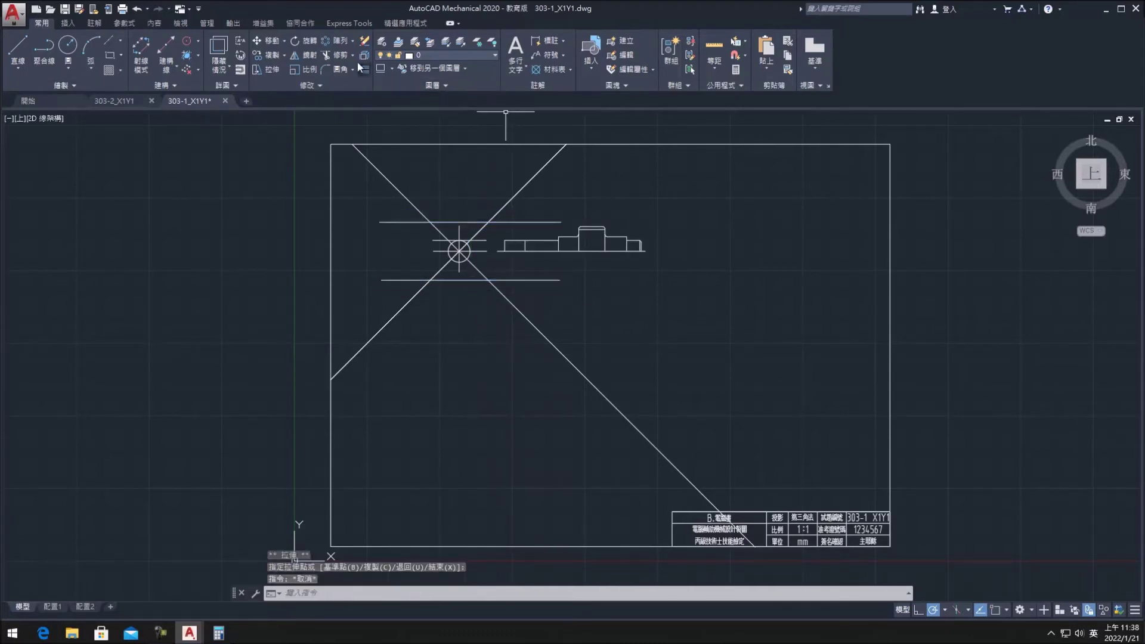
Step: Trim the diagonals above the top horizontal line and below the lower one
type("tr")
key("Return")
left_click(588, 174)
left_click(390, 162)
left_click(370, 308)
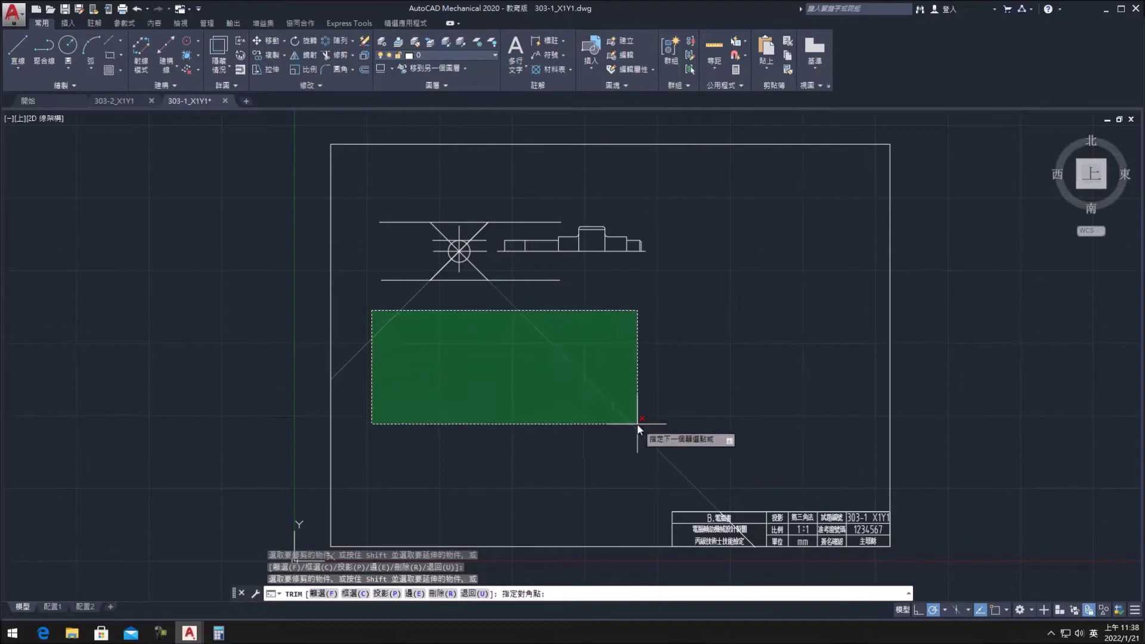
left_click(637, 424)
middle_click_drag(688, 425, 635, 357)
key("Escape")
Step: Erase the stray title-block diagonal and the lower horizontal line, then recentre the circle
left_click(696, 476)
key("Delete")
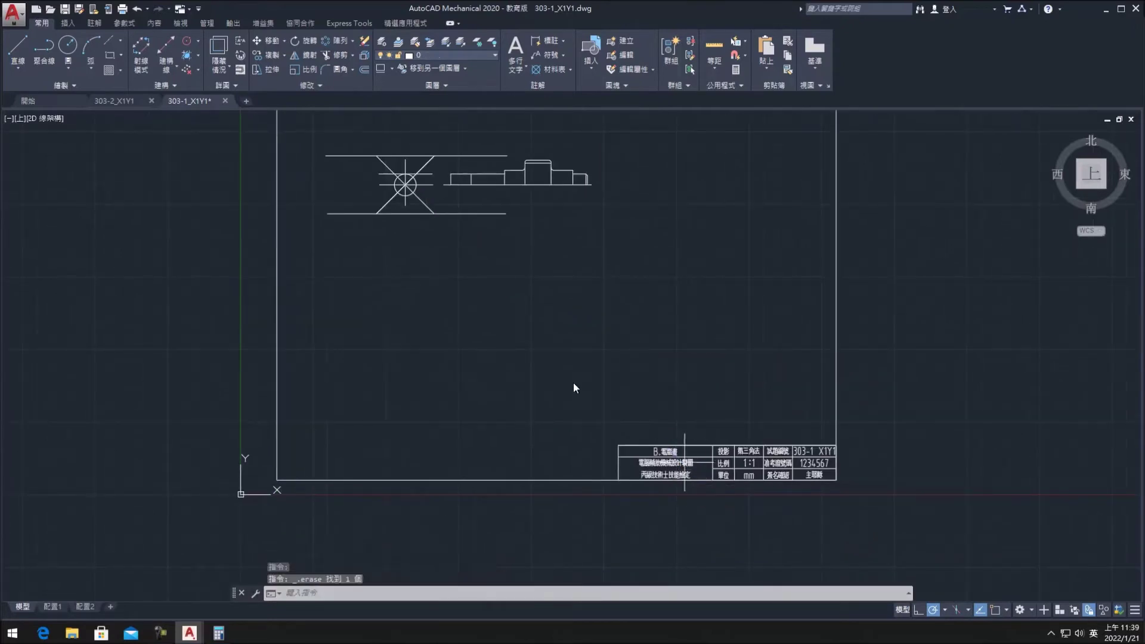
scroll(442, 253, "down", 2)
key("Delete")
scroll(417, 230, "up", 5)
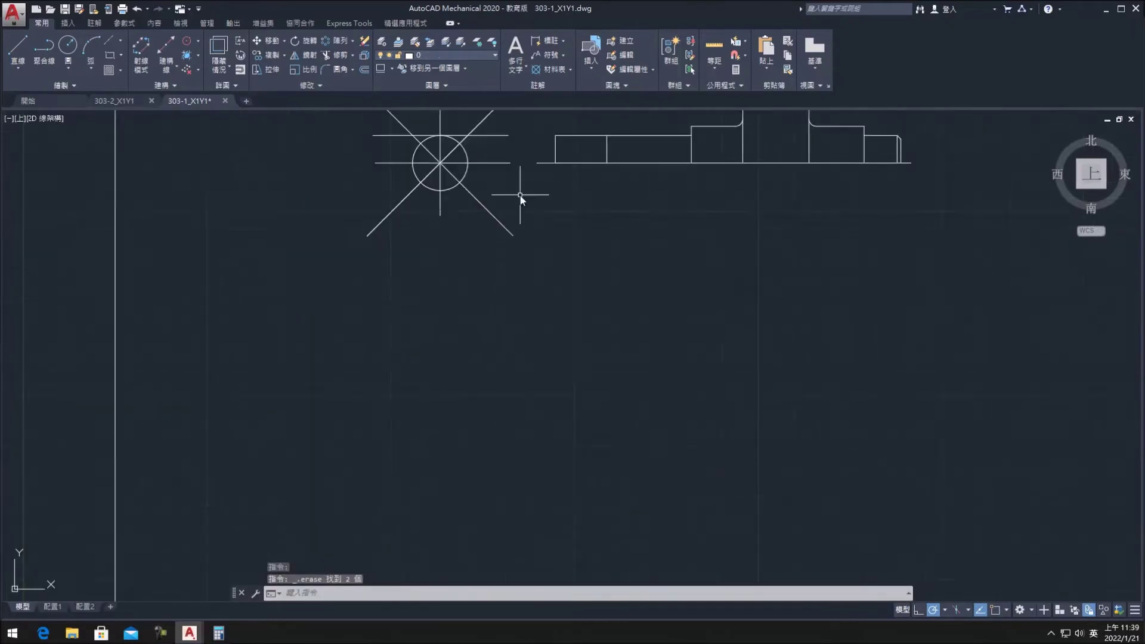
middle_click_drag(506, 192, 504, 302)
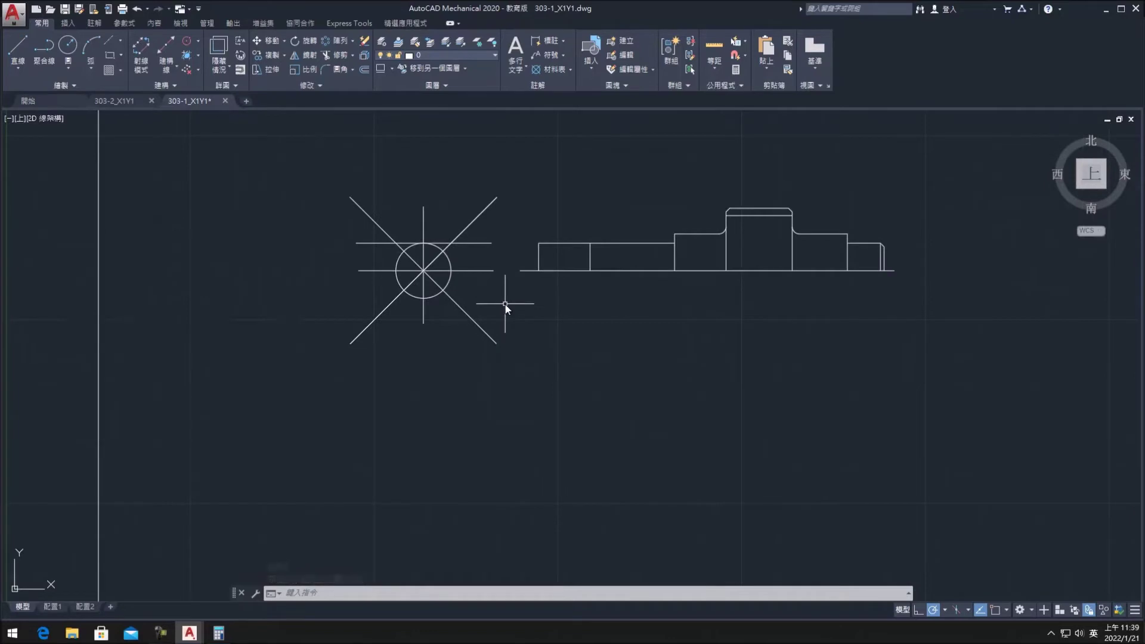
Step: Offset the up-right diagonal by 6 to both sides, creating parallel lines
left_click(366, 68)
key("Return")
left_click(406, 253)
left_click(388, 215)
left_click(381, 228)
left_click(412, 280)
left_click(471, 220)
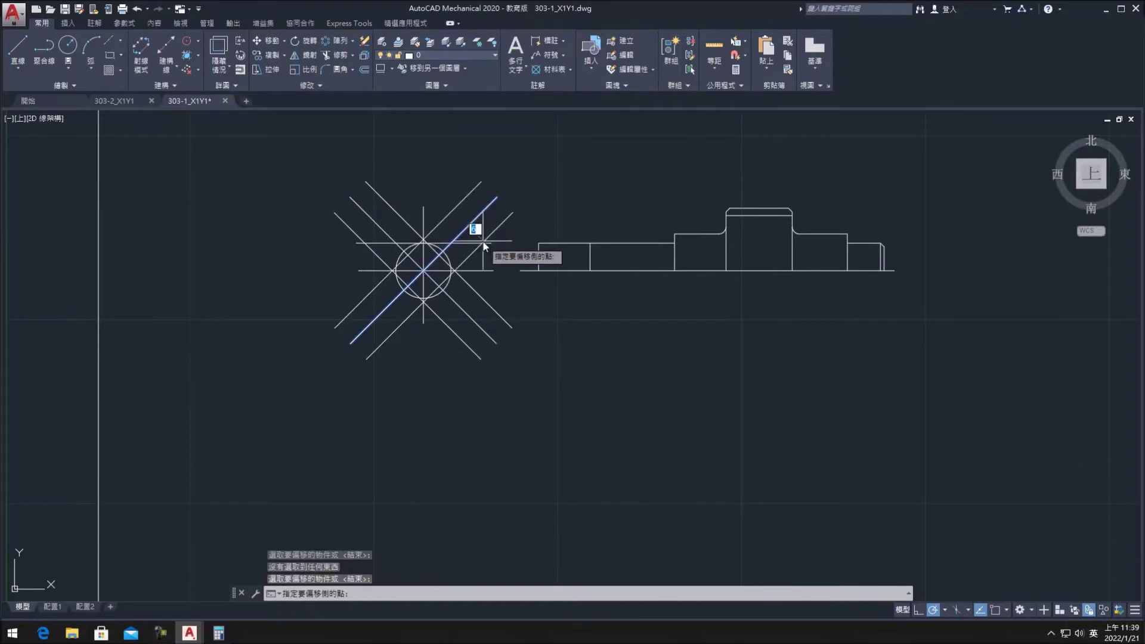
left_click(628, 333)
Step: Trim the offset line ends left of the circle, abandoning a first circle attempt
left_click(334, 55)
key("Return")
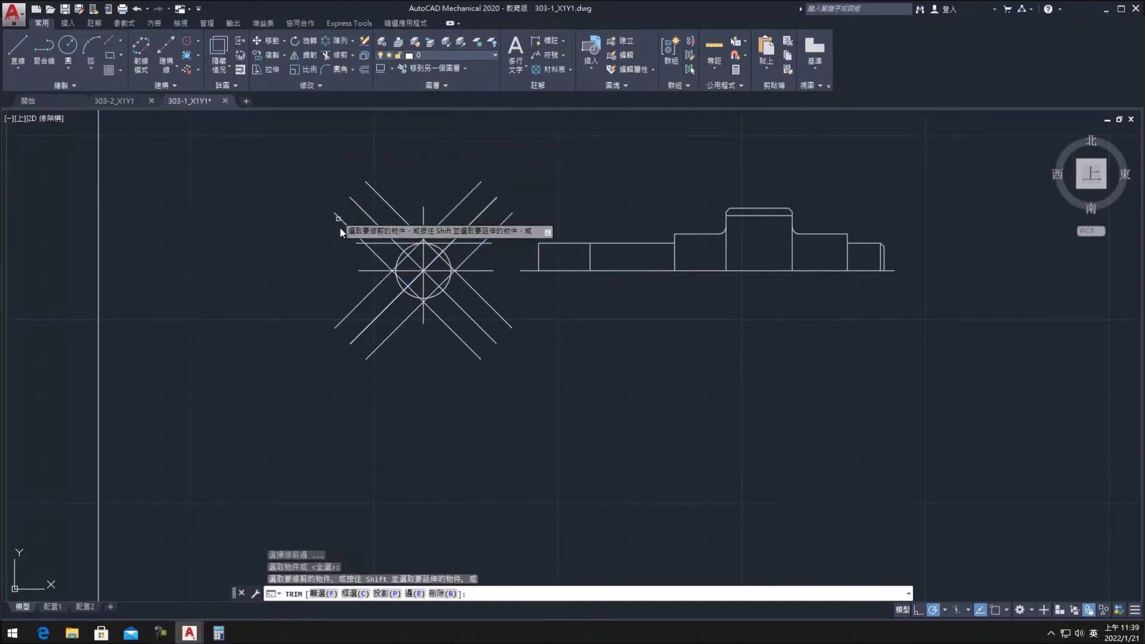
left_click_drag(360, 289, 365, 267)
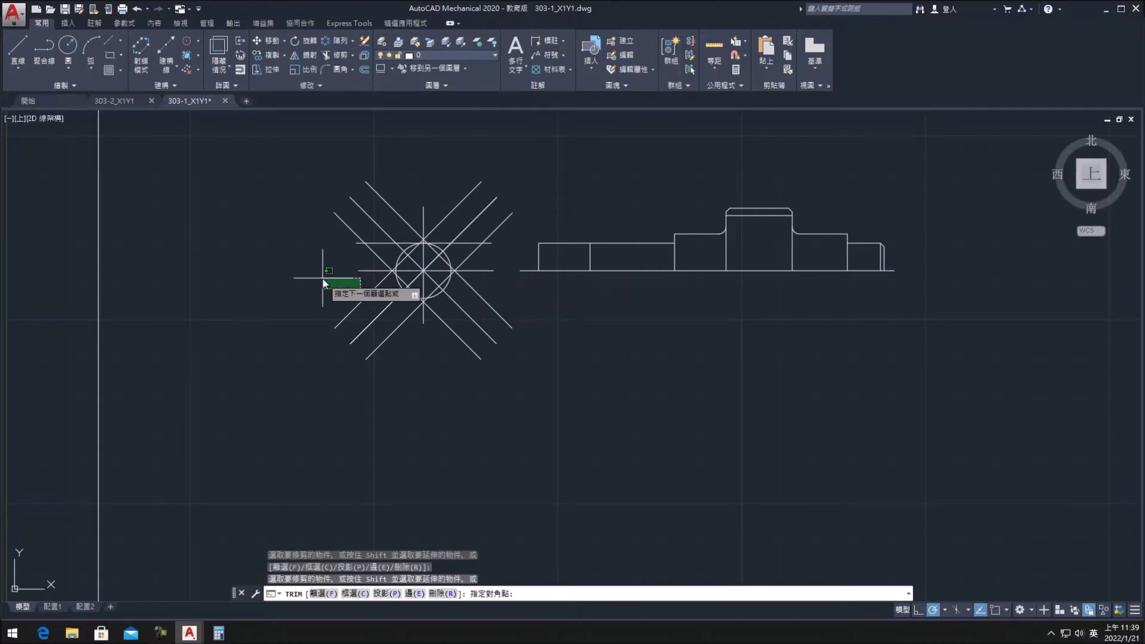
left_click(67, 44)
left_click(422, 243)
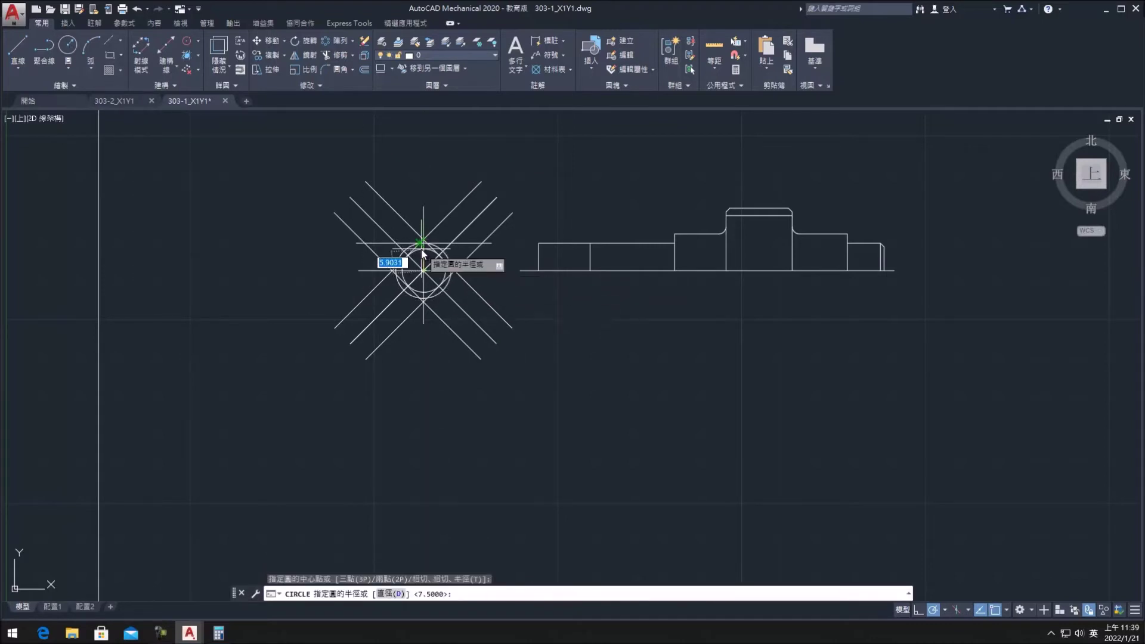
key("Escape")
scroll(405, 271, "up", 4)
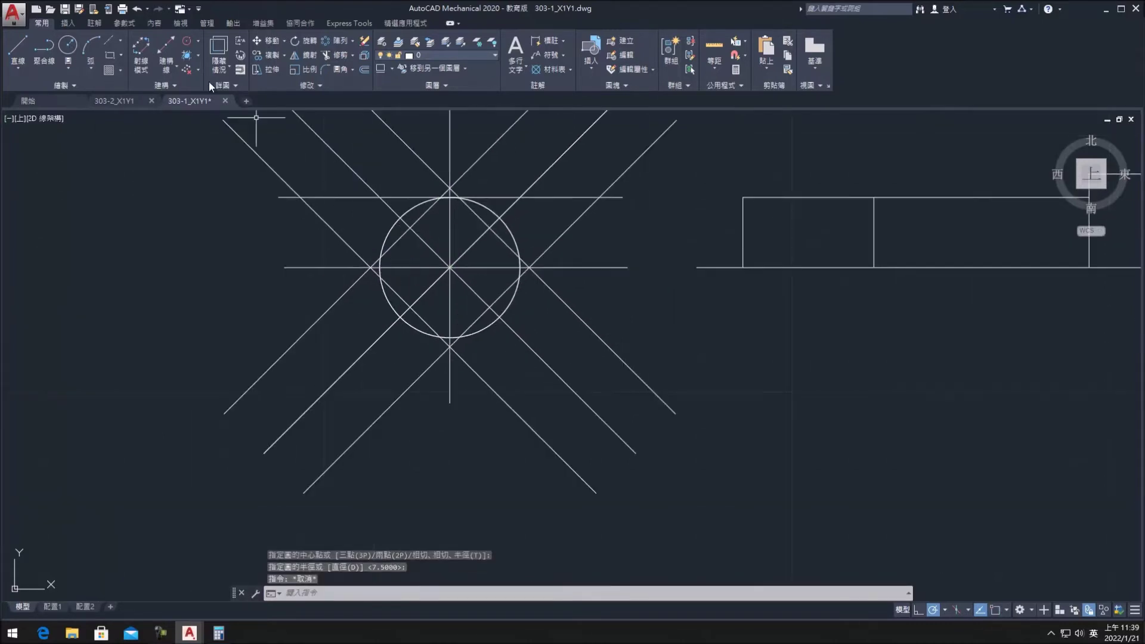
left_click(136, 9)
Step: Draw a smaller concentric circle centred on the star's intersection
left_click(67, 45)
left_click(424, 270)
scroll(423, 268, "up", 2)
scroll(422, 263, "up", 2)
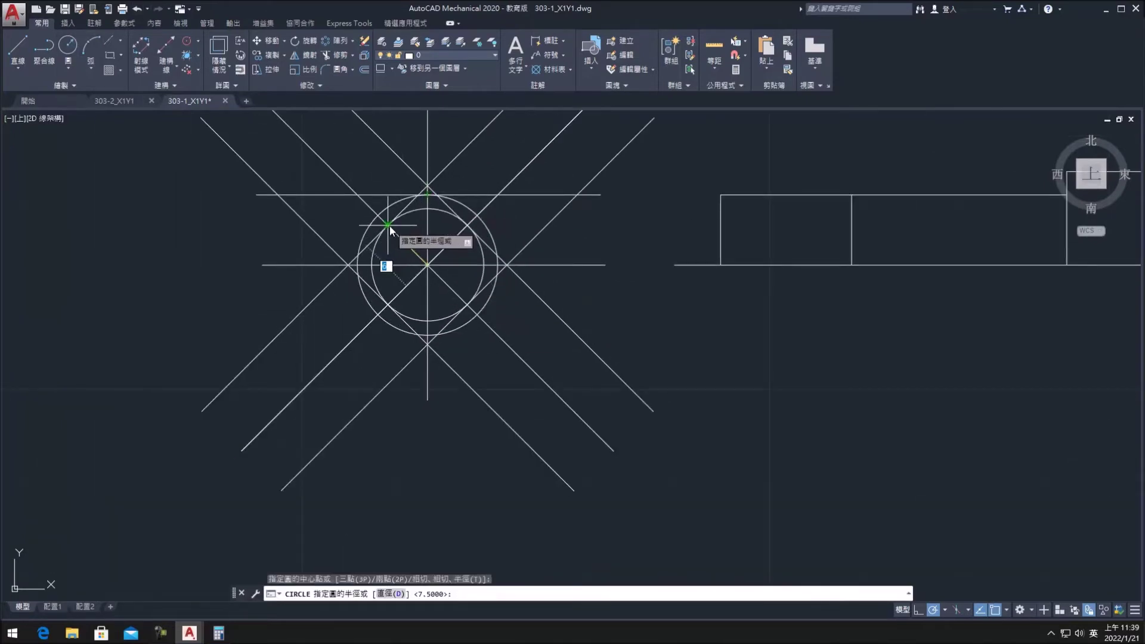
key("Escape")
scroll(456, 319, "down", 3)
scroll(456, 318, "down", 3)
left_click(331, 59)
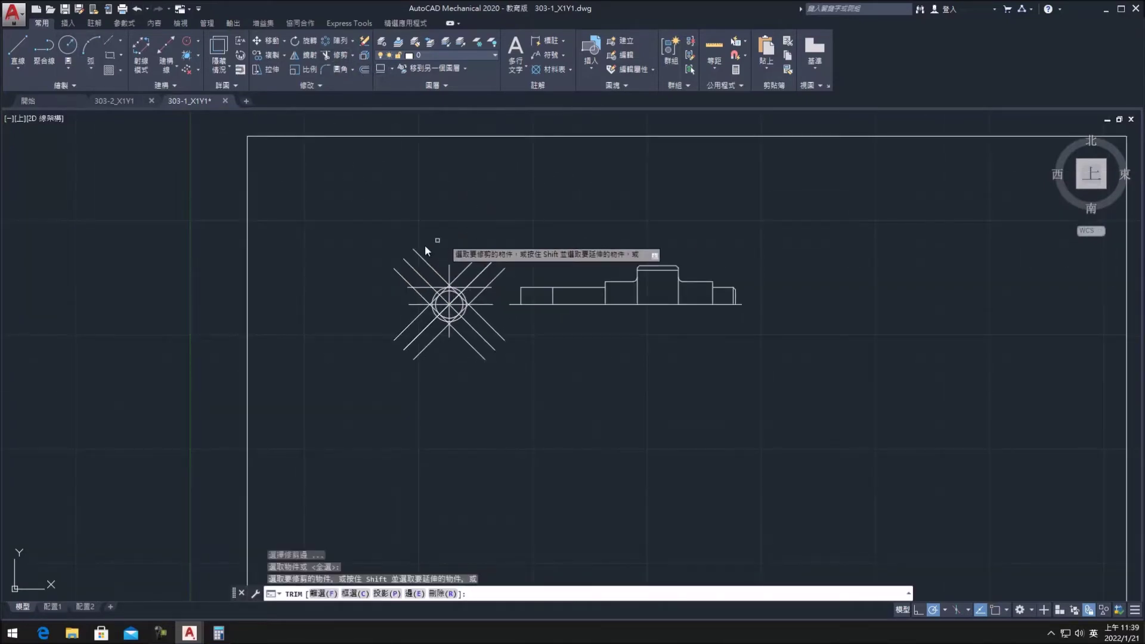
Step: Trim the upper-left and upper-right diagonals around the circles, then undo that trim
left_click(400, 295)
left_click(429, 255)
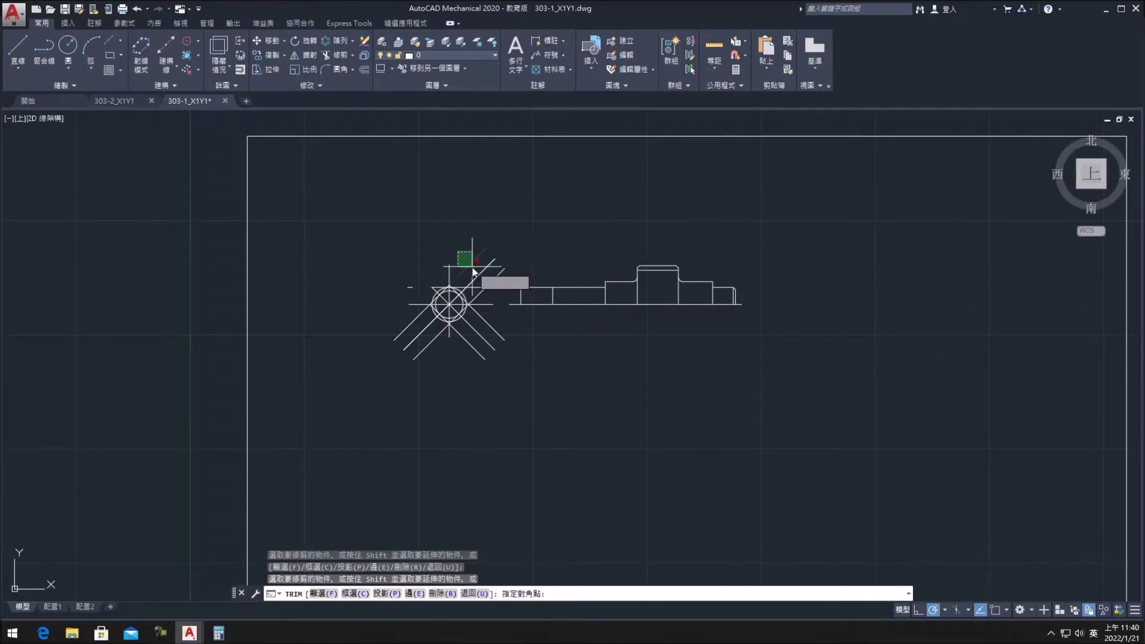
left_click(476, 270)
left_click(475, 345)
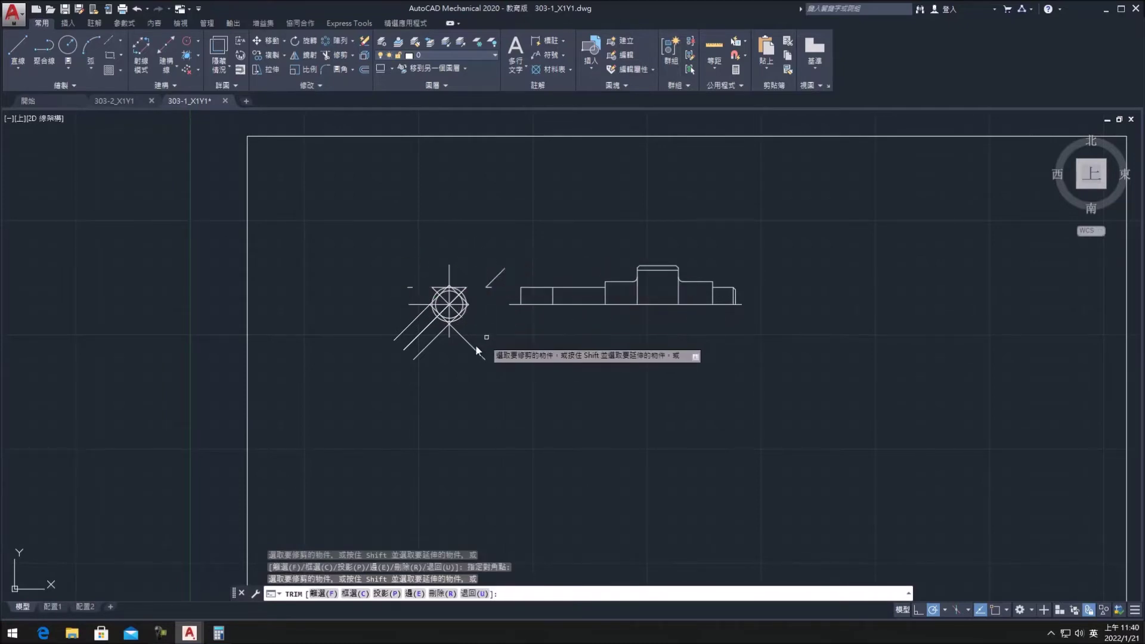
key("Escape")
key("ctrl+z")
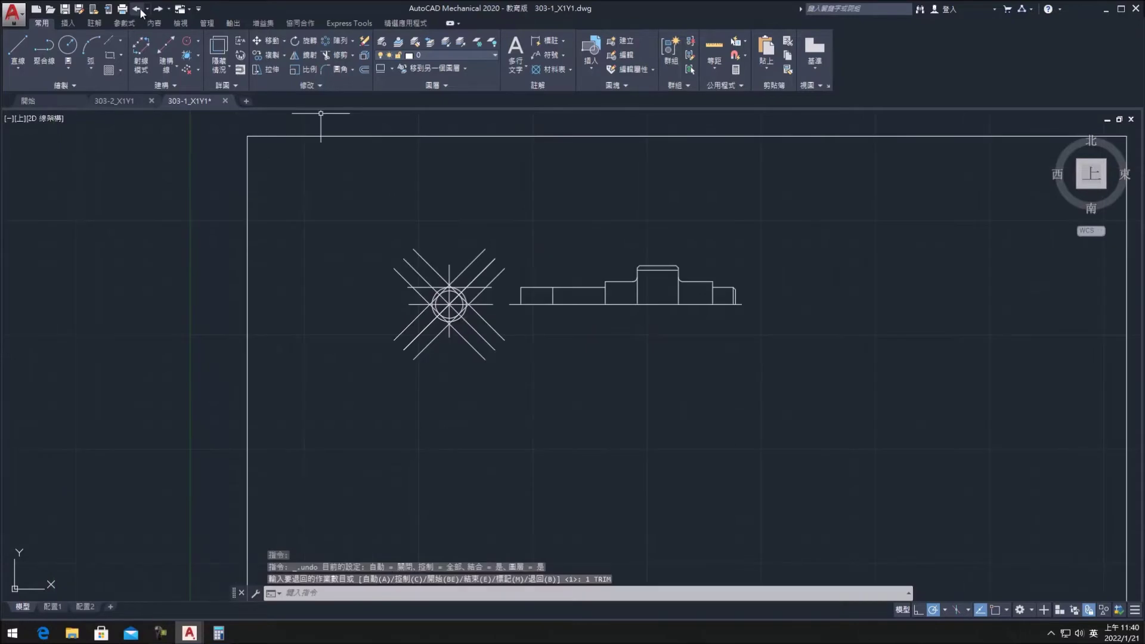
scroll(449, 346, "up", 4)
key("Escape")
Step: Trim the right horizontal line, upper vertical centreline and upper-left segments back to the circles
left_click(343, 53)
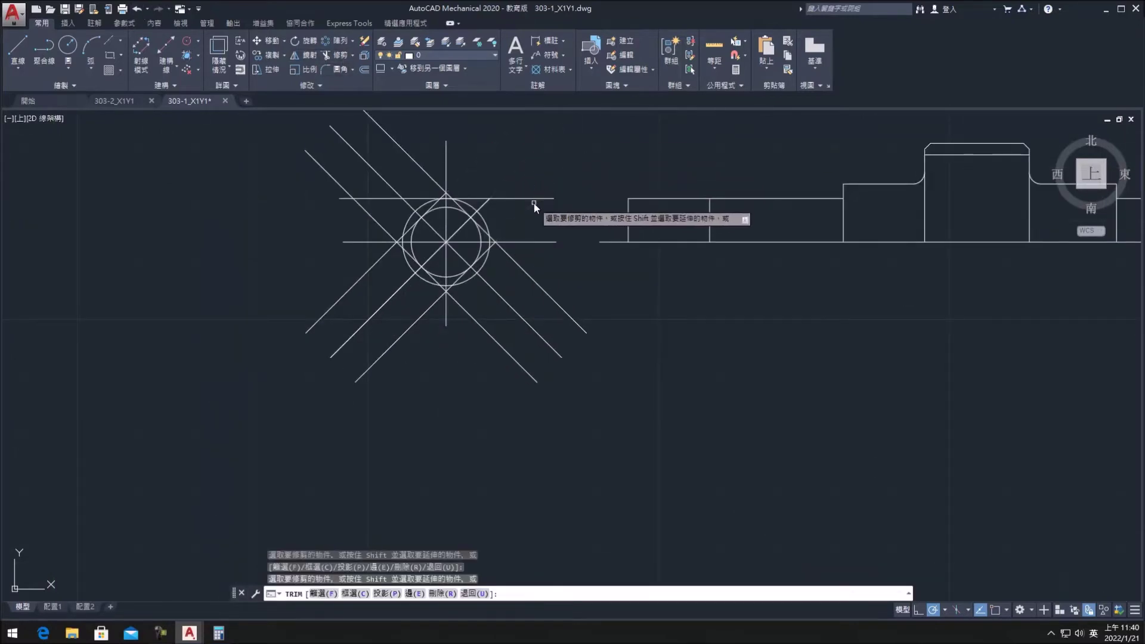
left_click(495, 200)
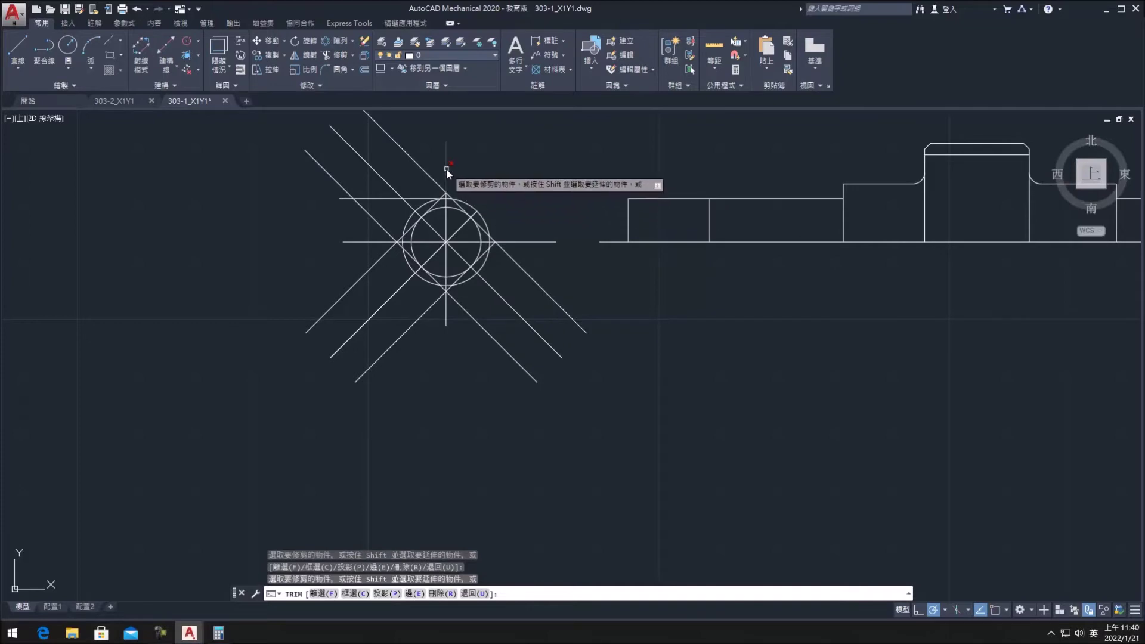
left_click(465, 183)
left_click(410, 187)
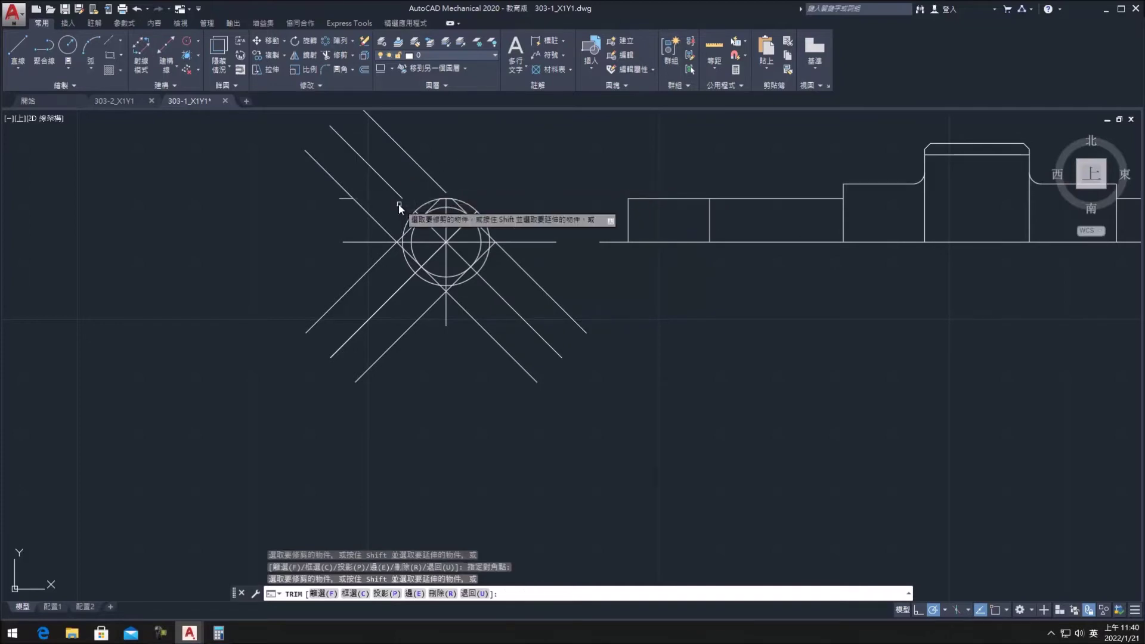
left_click_drag(381, 216, 444, 295)
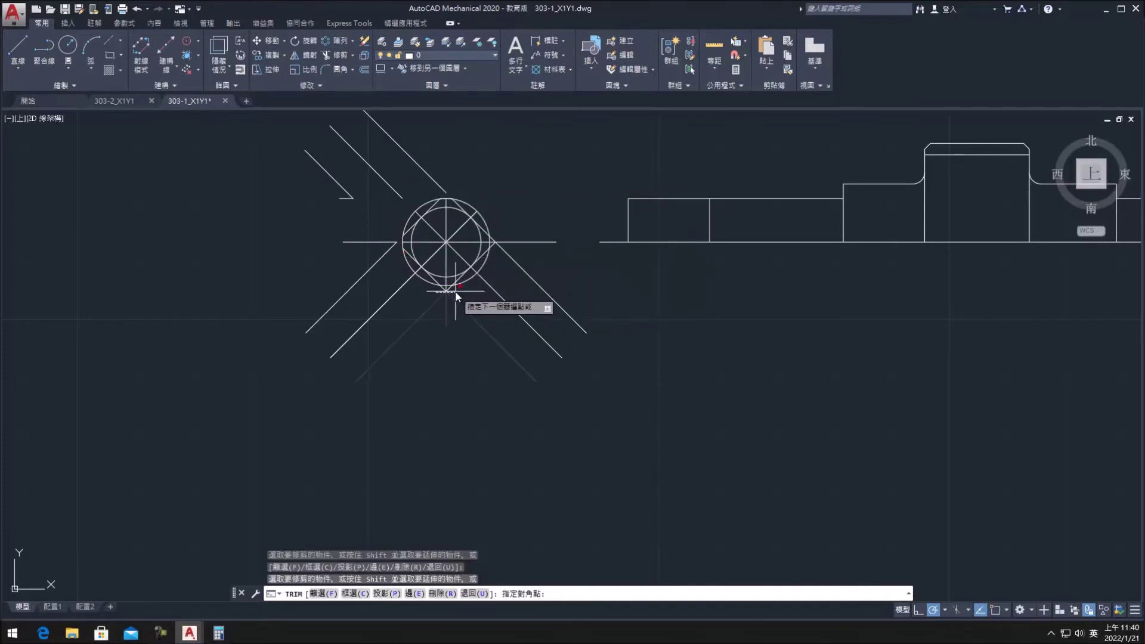
left_click_drag(499, 238, 502, 273)
key("Escape")
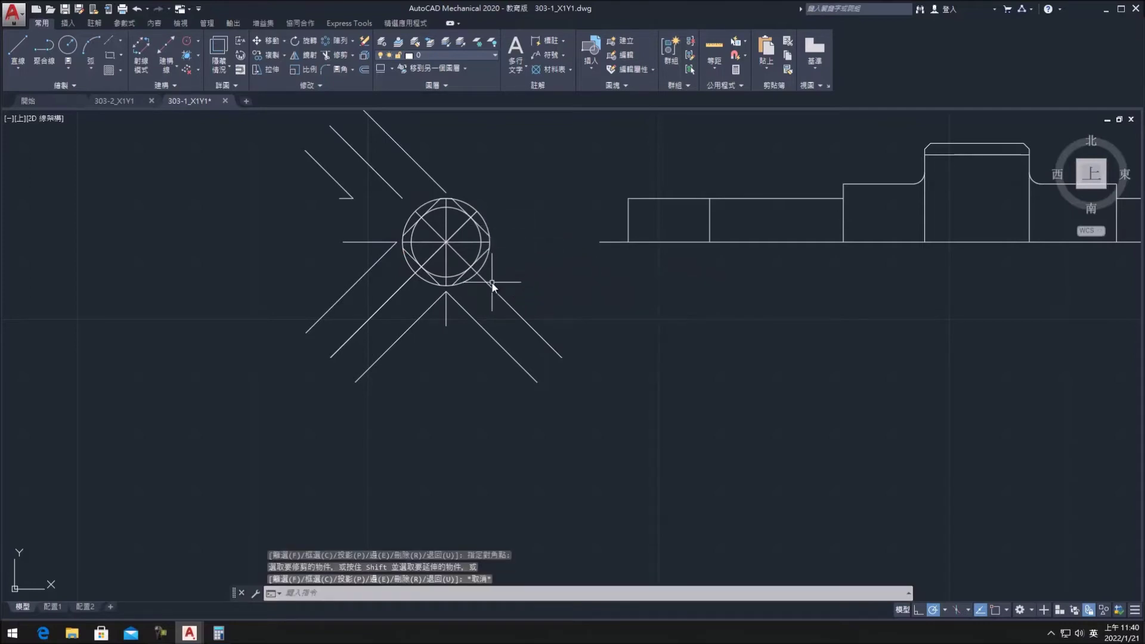
Step: Trim the remaining top stubs and lower-right diagonal leftovers around the circles
left_click(342, 62)
key("Return")
left_click(477, 271)
left_click(407, 141)
left_click(378, 237)
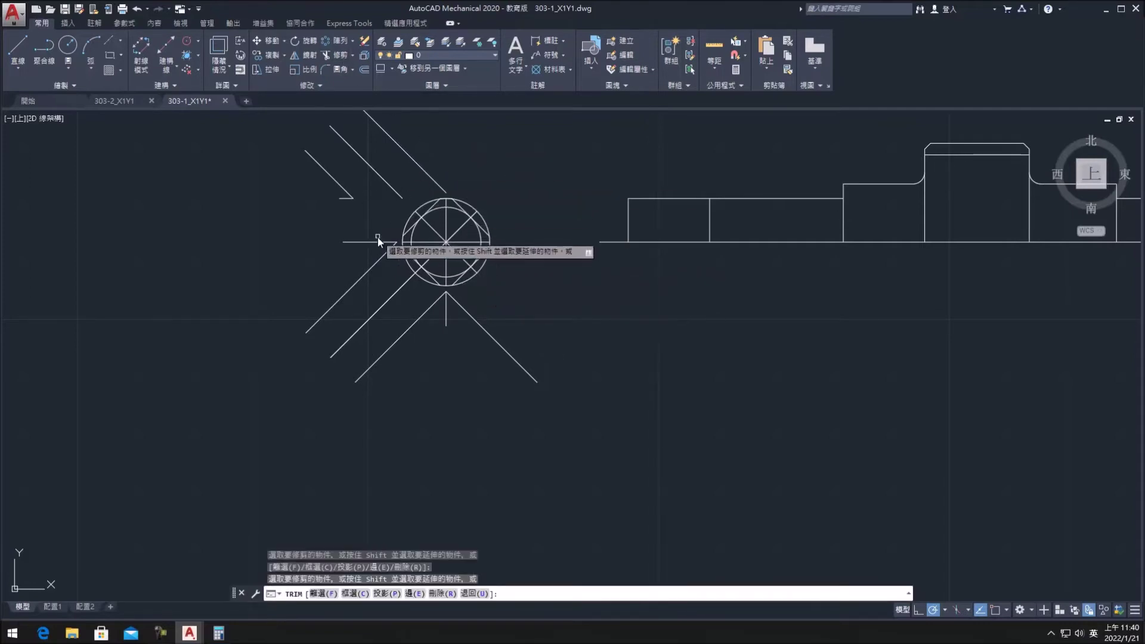
left_click(437, 298)
key("Escape")
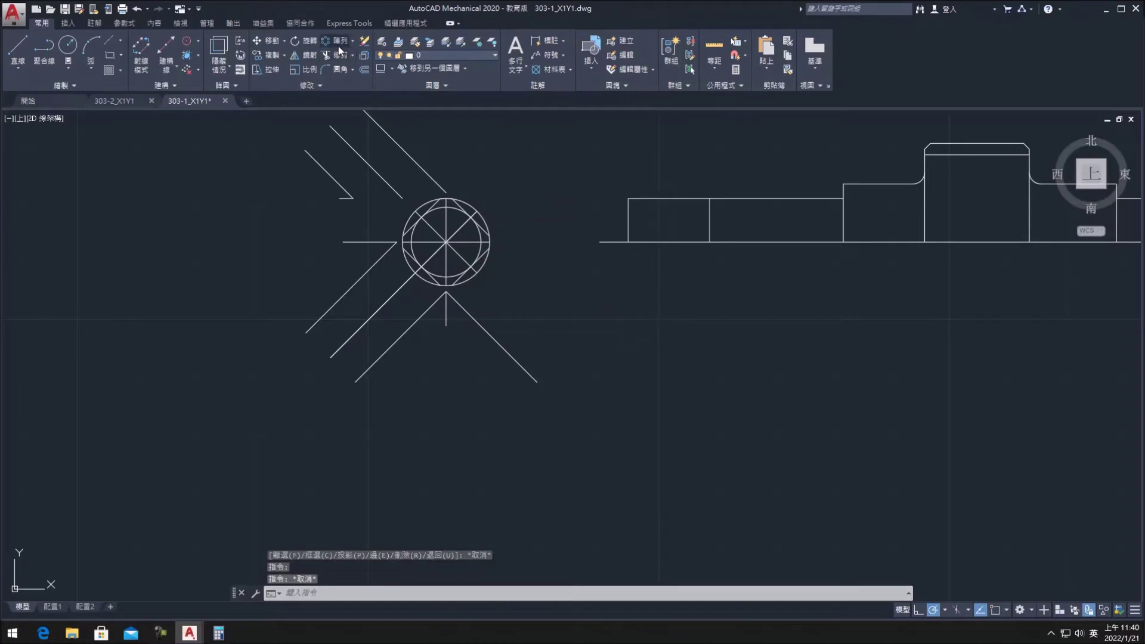
Step: Erase the leftover lower-left diagonal lines around the circles
left_click(341, 58)
key("Return")
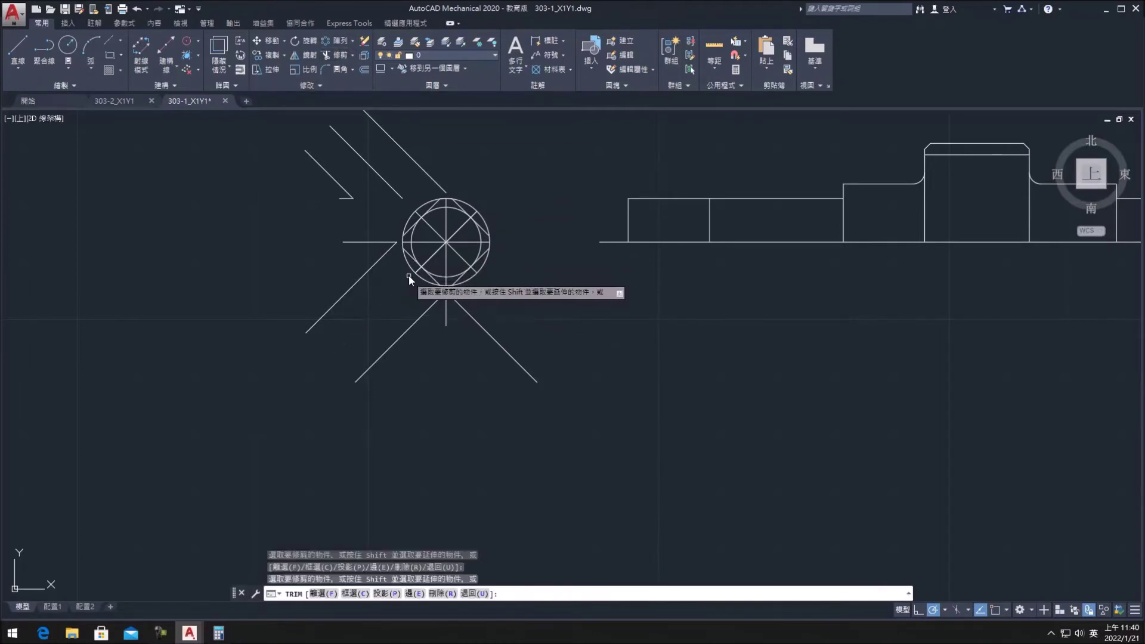
key("Escape")
left_click(380, 259)
left_click(435, 301)
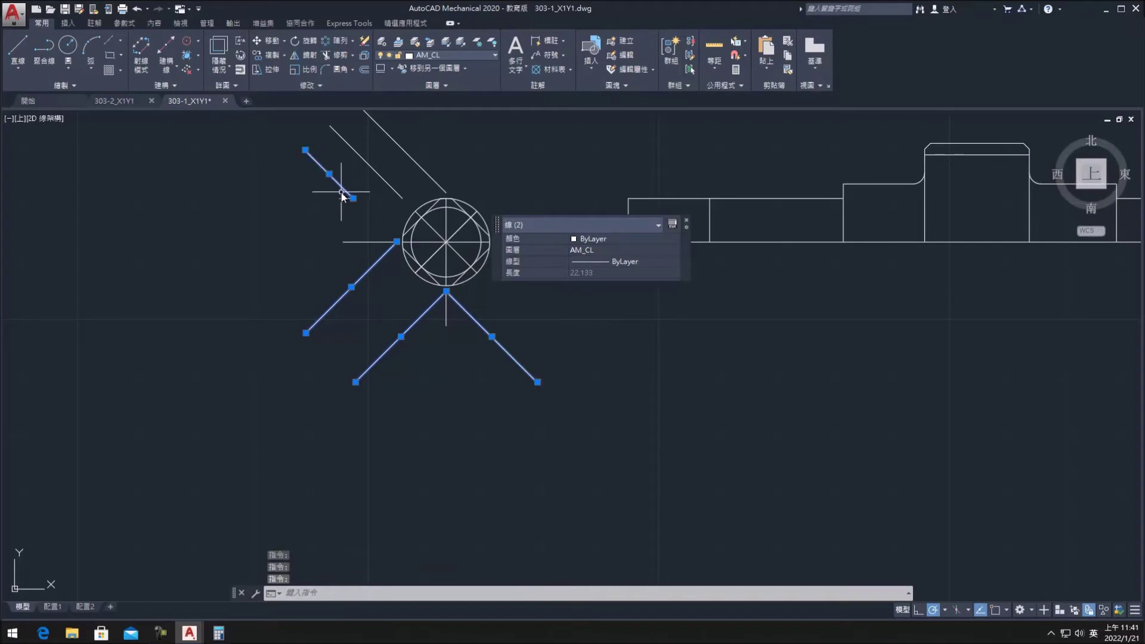
key("Delete")
Step: Grip-stretch the ends of the horizontal and vertical centrelines
scroll(480, 313, "up", 2)
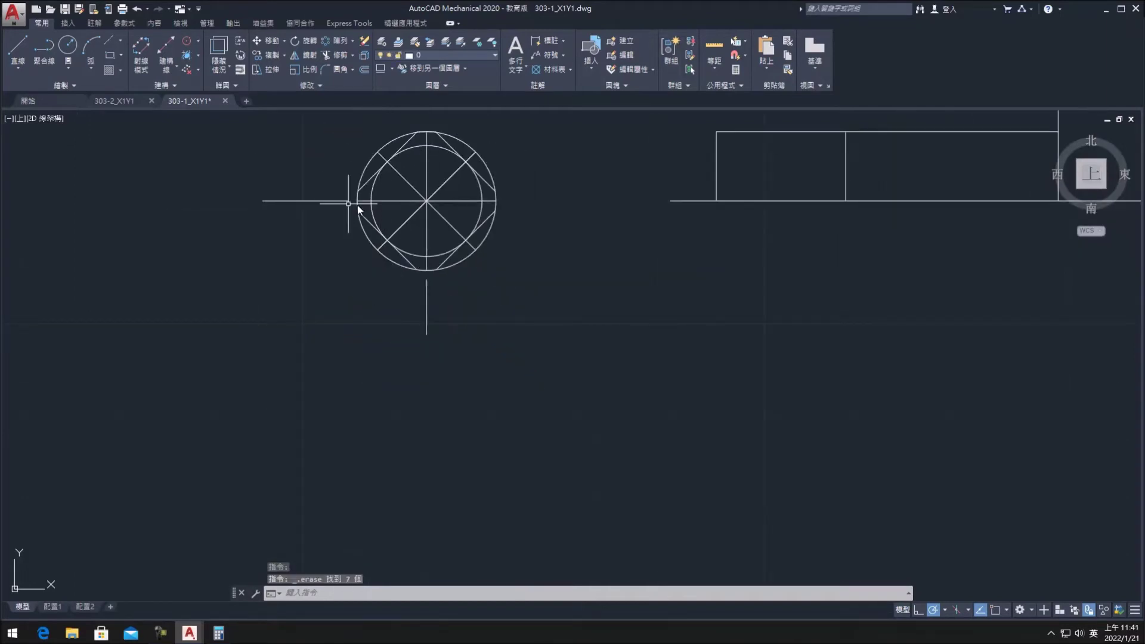
left_click(357, 201)
left_click(496, 201)
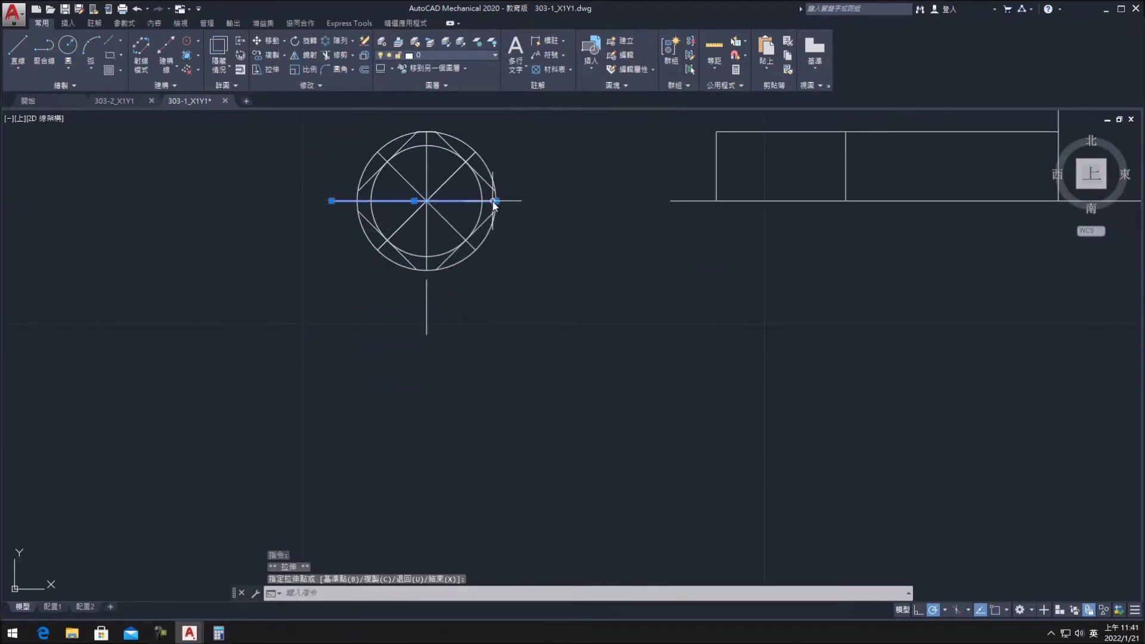
left_click(442, 309)
left_click(428, 270)
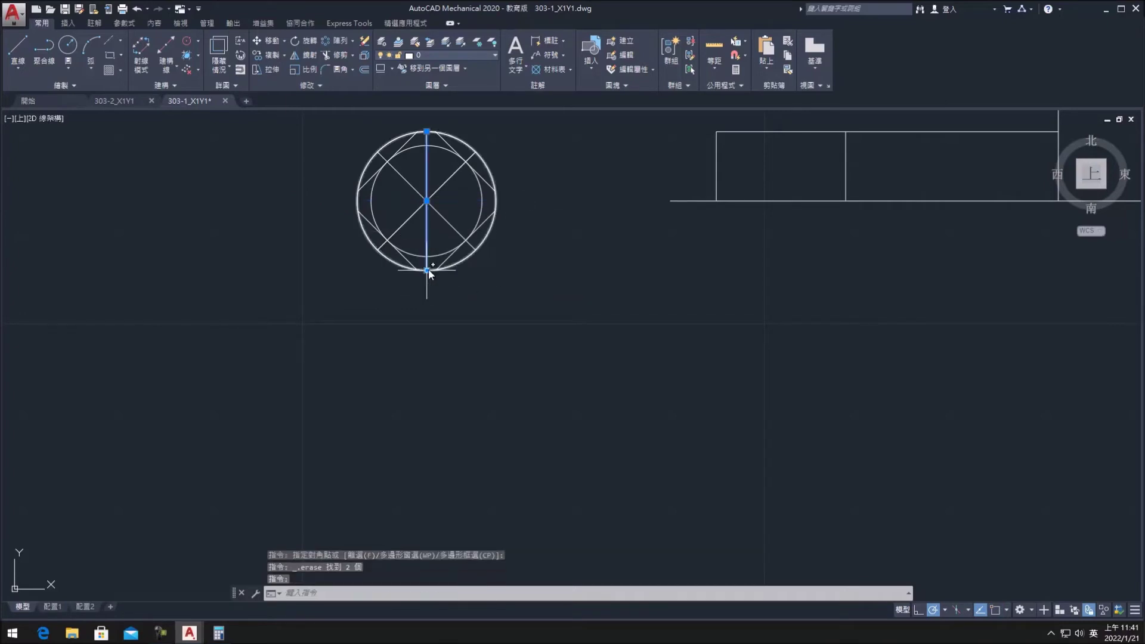
left_click(427, 208)
scroll(477, 191, "down", 3)
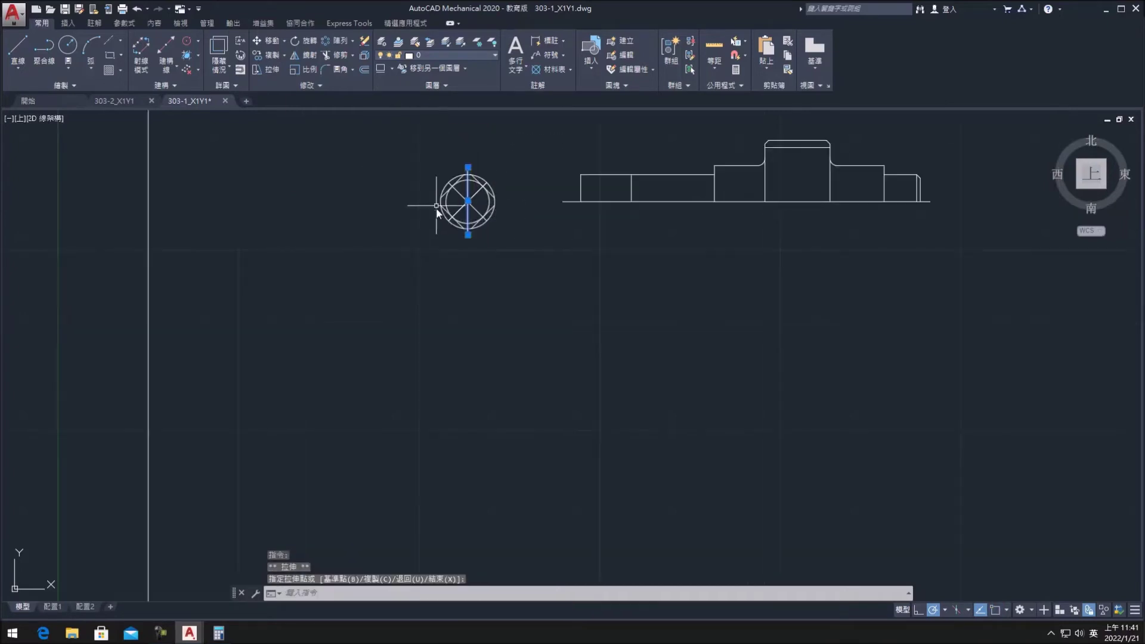
scroll(459, 173, "up", 3)
key("Escape")
Step: Draw a horizontal line from the circle centre leftward past the circle
type("l")
key("Return")
left_click(462, 229)
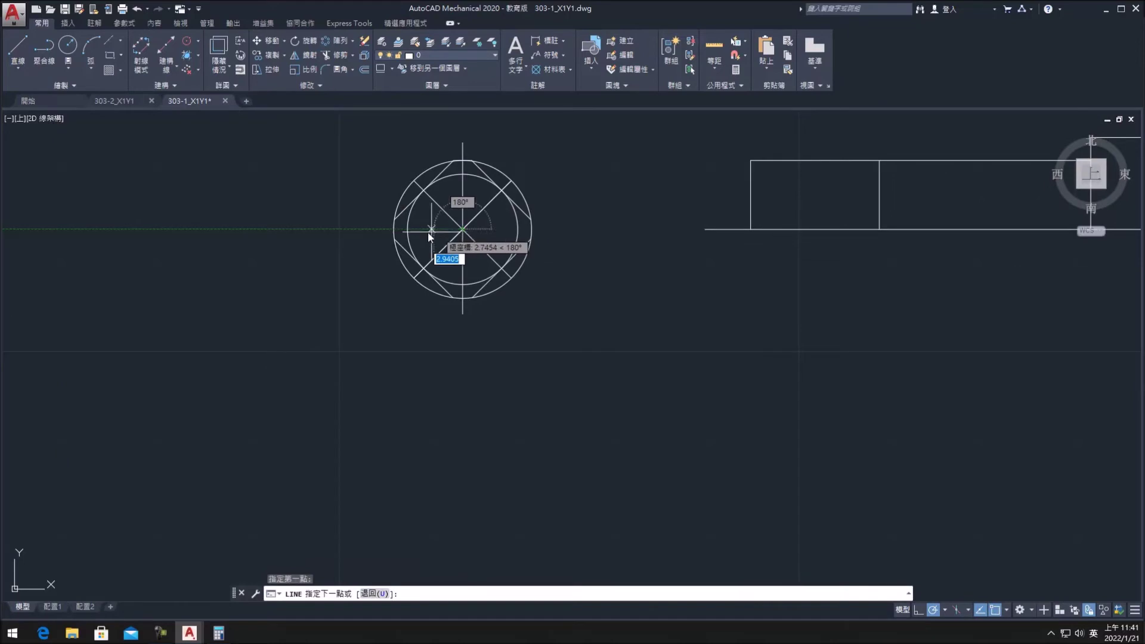
left_click(334, 229)
key("Escape")
Step: Shift the new line across the circle and extend both ends beyond it
left_click(398, 229)
left_click(463, 229)
left_click(528, 229)
left_click(550, 229)
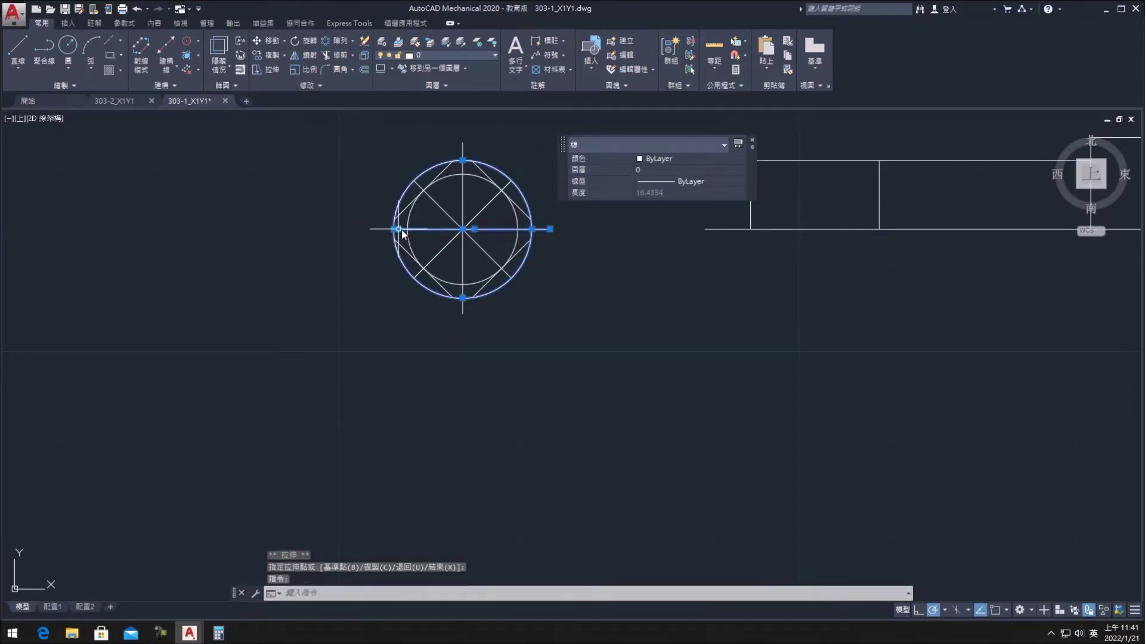
left_click(382, 230)
left_click(466, 243)
left_click(399, 229)
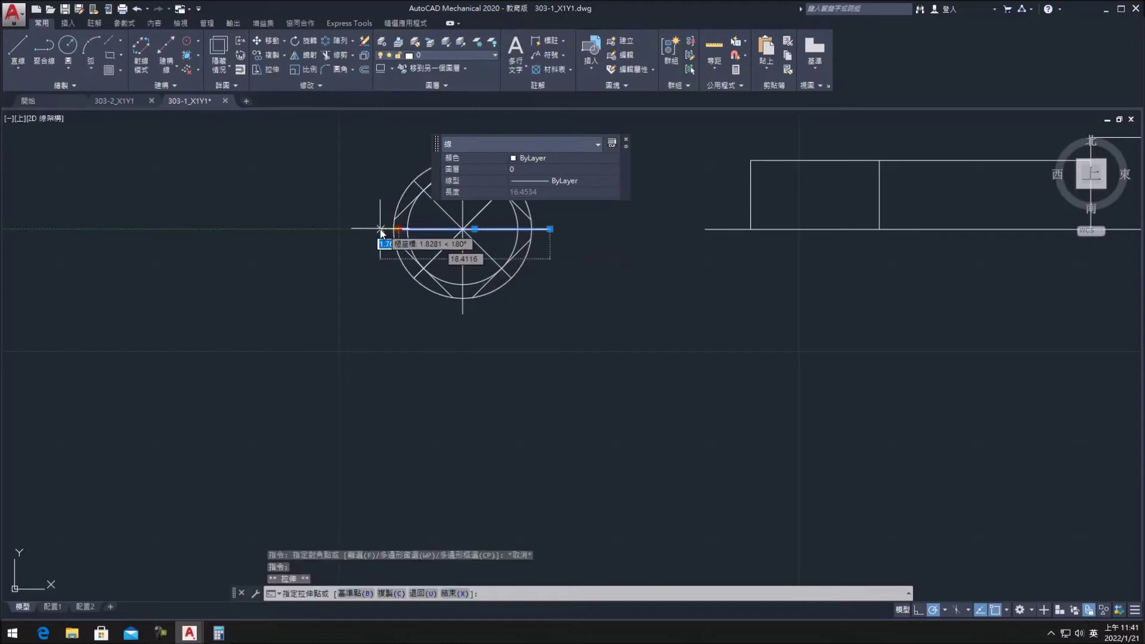
key("Escape")
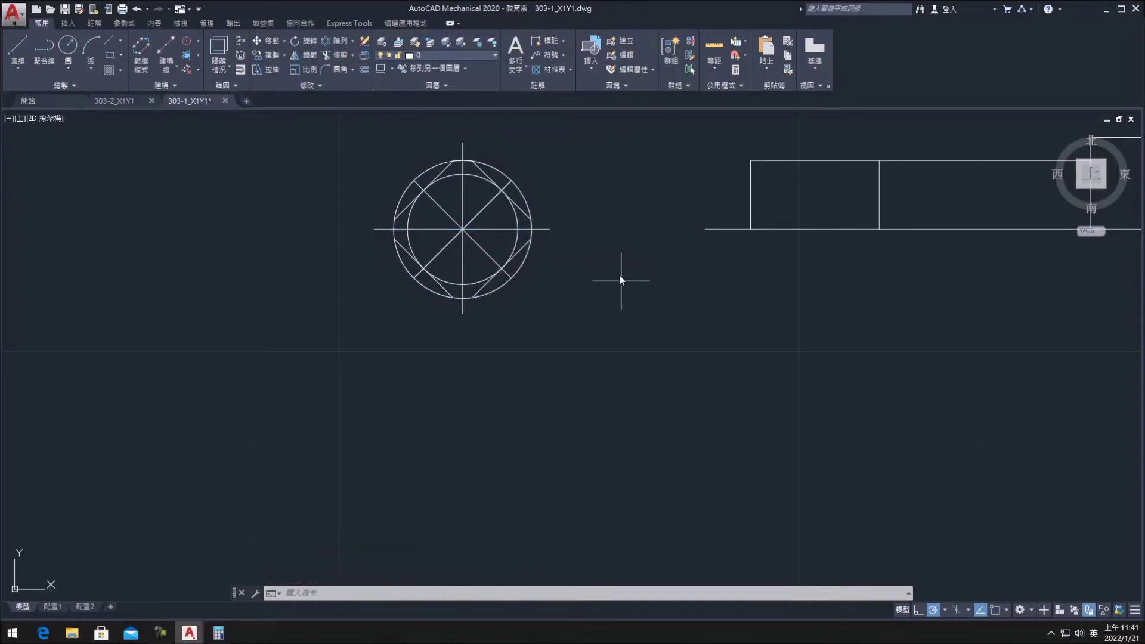
Step: Delete the two diagonal lines running through the section's circles
middle_click_drag(620, 280, 469, 300)
left_click(10, 48)
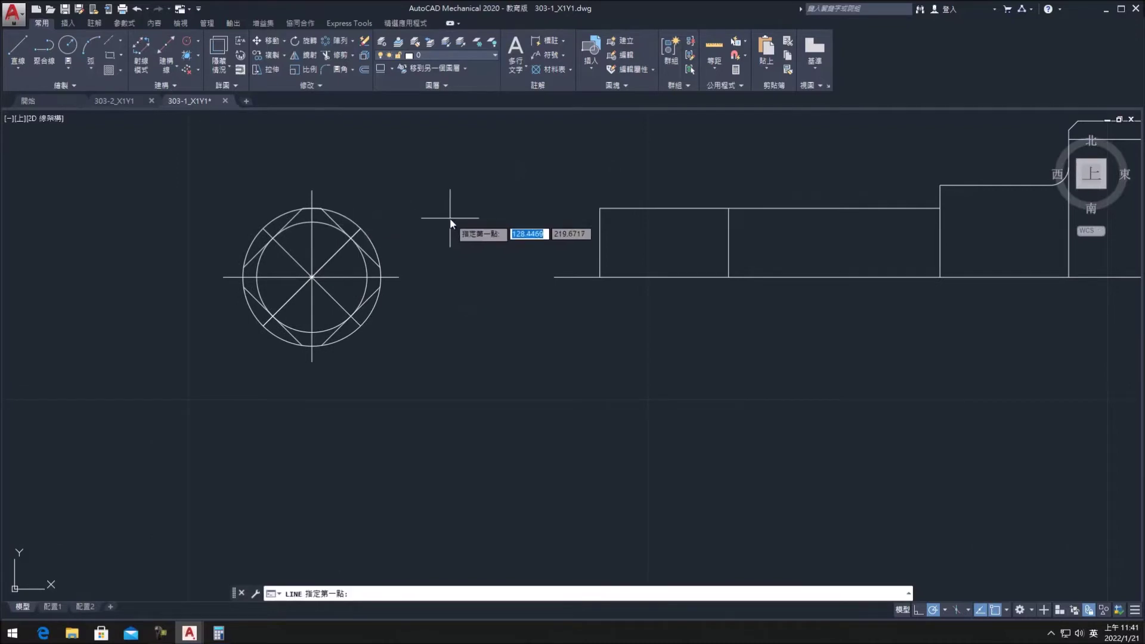
key("Escape")
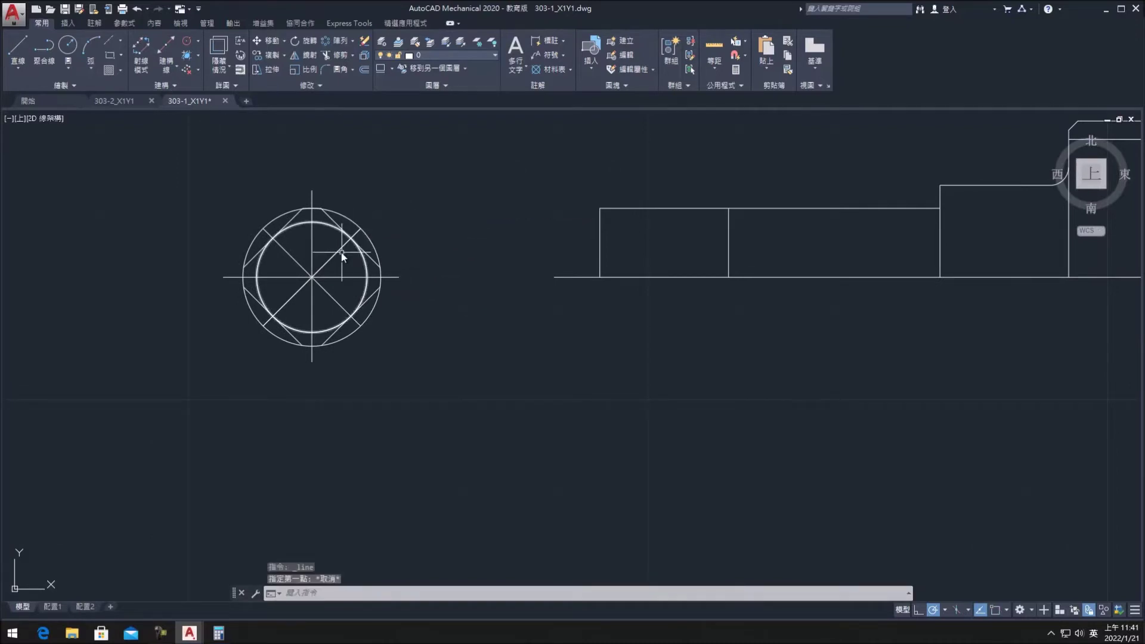
left_click(340, 248)
left_click(335, 253)
key("Delete")
Step: Draw lower, centre and upper horizontal projection lines from the section across the shaft
left_click(18, 47)
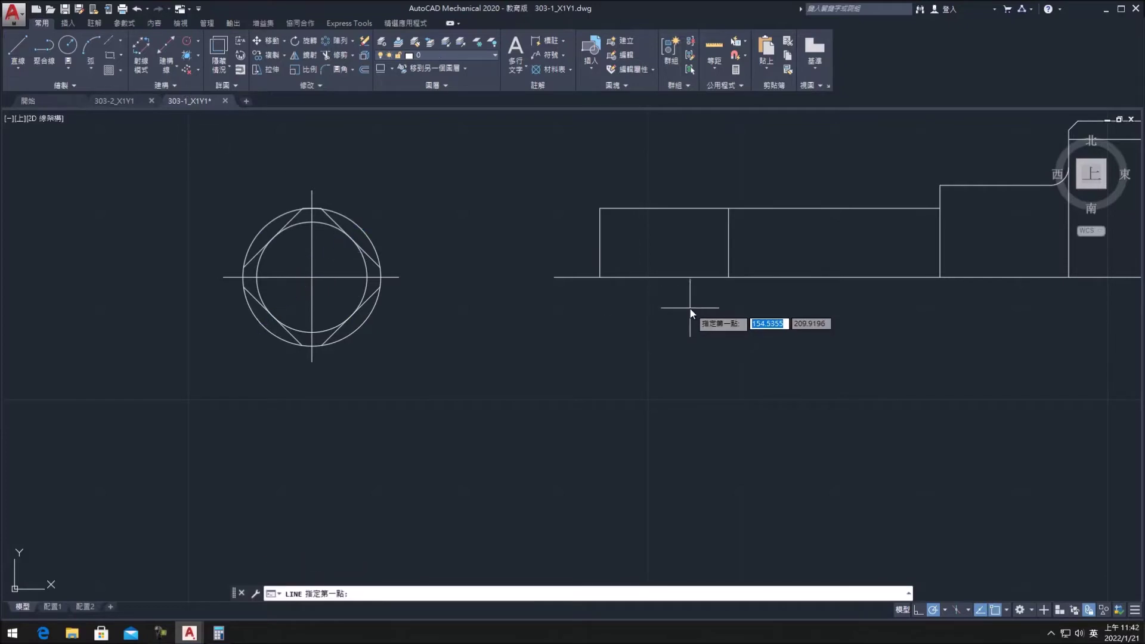
left_click(488, 267)
left_click(1019, 267)
key("Escape")
key("Return")
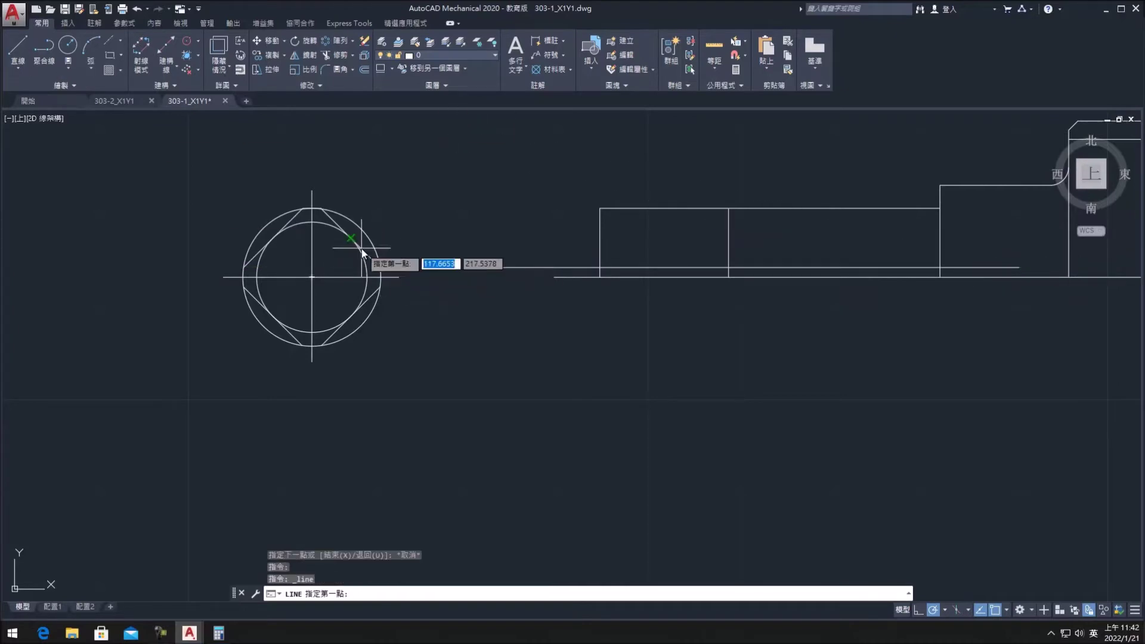
left_click(385, 239)
left_click(1016, 238)
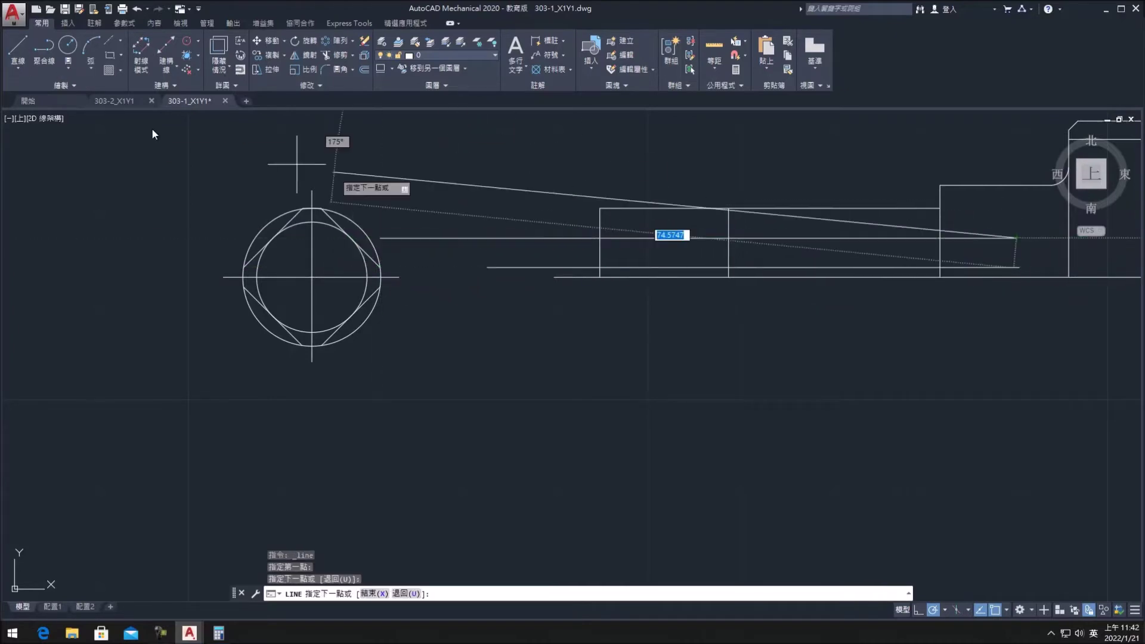
key("Escape")
key("Return")
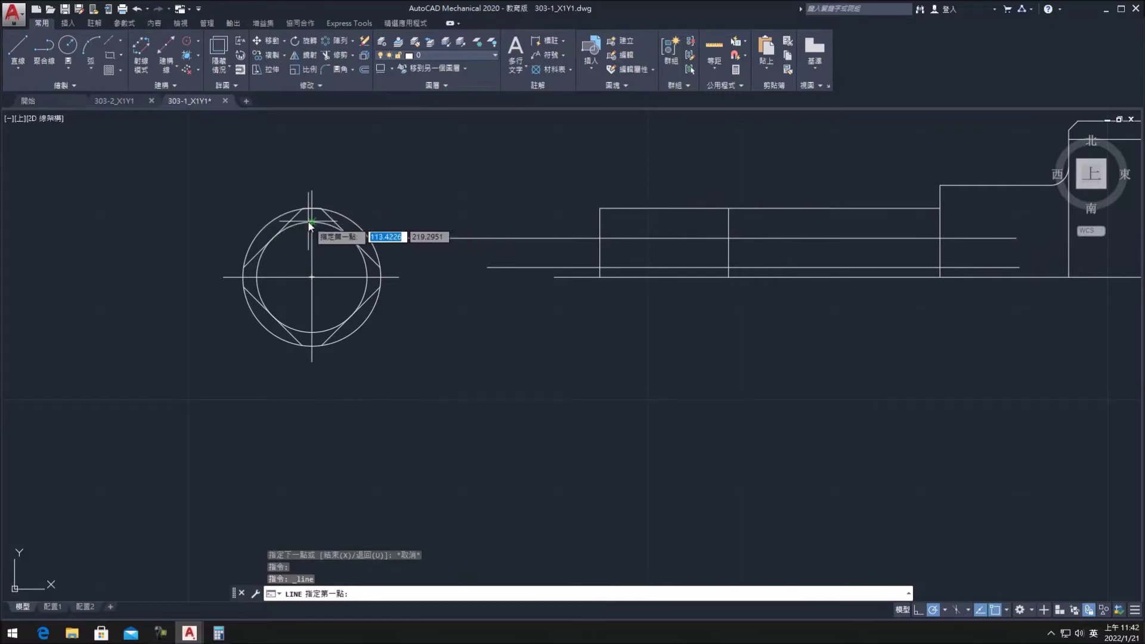
left_click(483, 222)
left_click(1018, 222)
key("Escape")
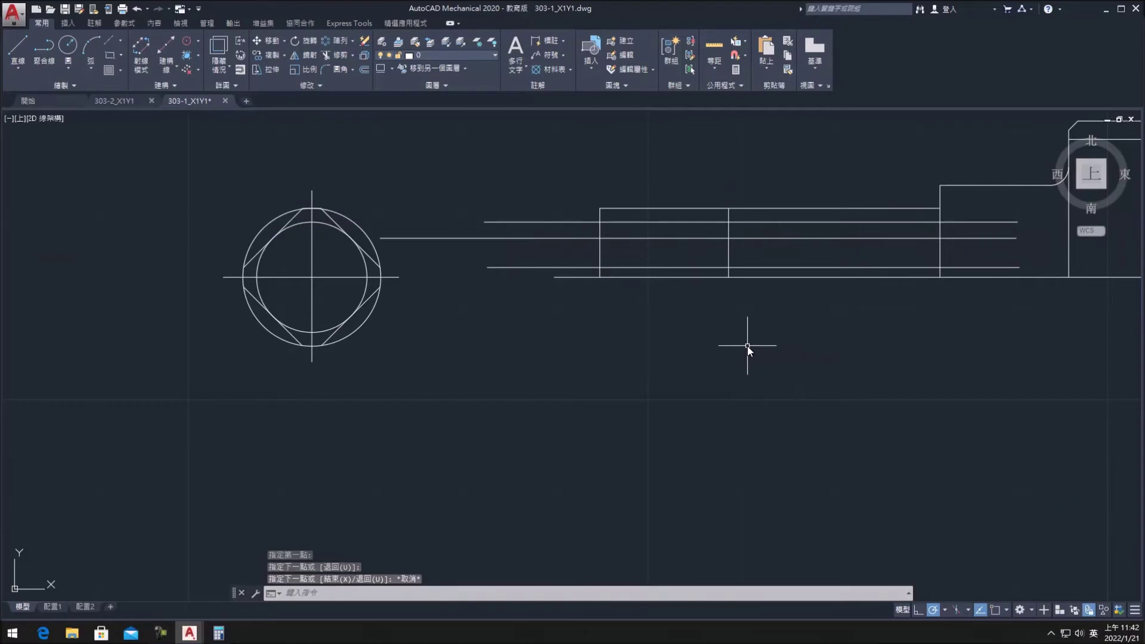
left_click(167, 73)
left_click(209, 220)
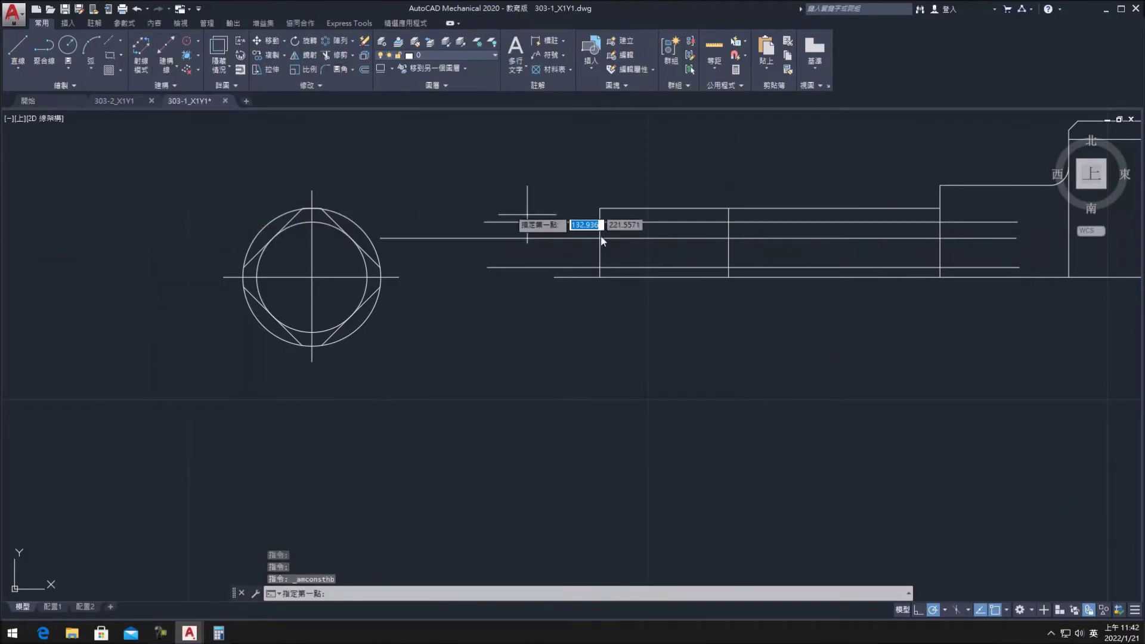
Step: Place a 30° construction line through the intersection, then delete it
left_click(600, 224)
type("30")
key("Return")
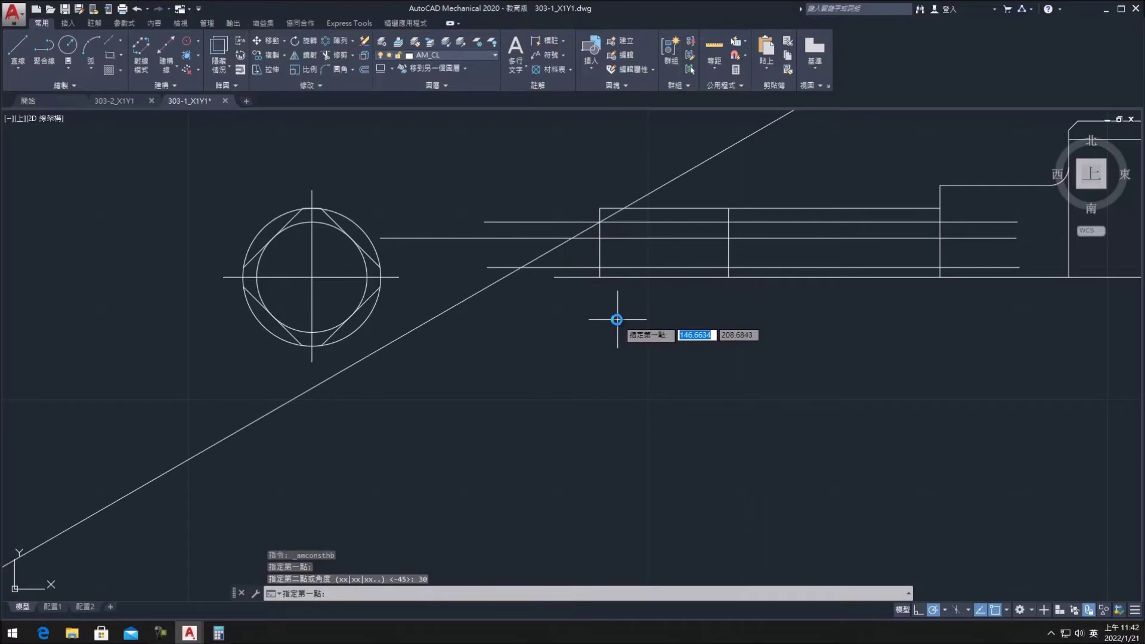
scroll(596, 280, "down", 1)
key("Escape")
scroll(563, 298, "down", 3)
left_click(638, 295)
key("Delete")
Step: Retry a 30° construction line at the shaft's edge intersection, then undo it
left_click(165, 64)
left_click(216, 220)
scroll(557, 363, "up", 3)
scroll(557, 362, "up", 3)
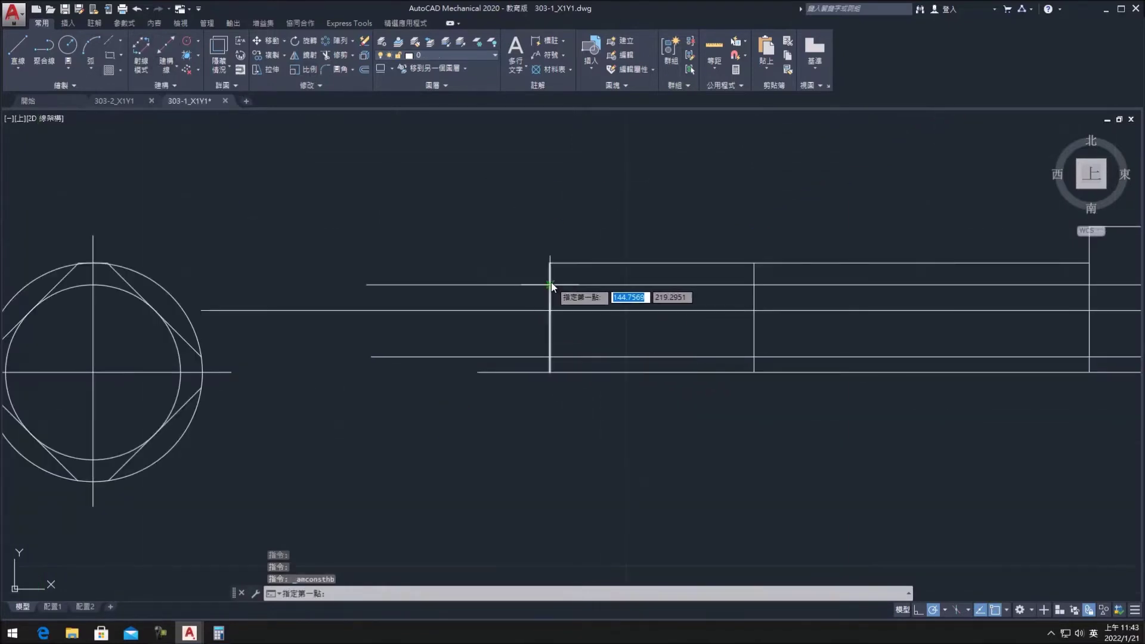
left_click(549, 284)
type("30")
key("Return")
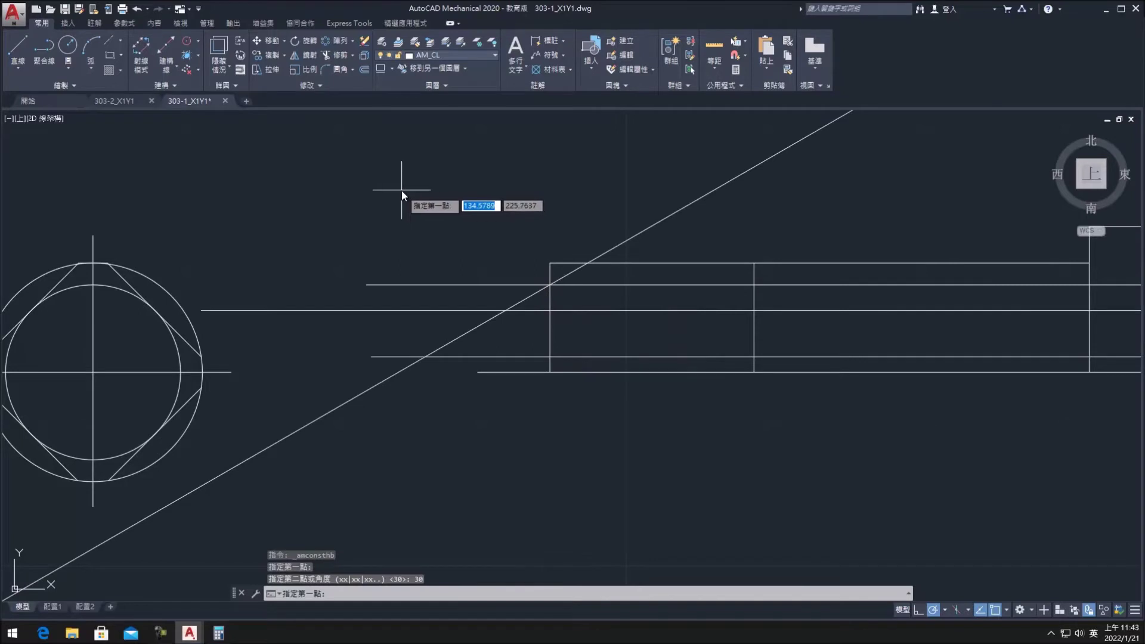
key("Escape")
key("ctrl+z")
Step: Place a 60° construction line through the top-left corner of the shaft's middle section
left_click(166, 71)
left_click(217, 221)
left_click(500, 342)
type("60")
key("Return")
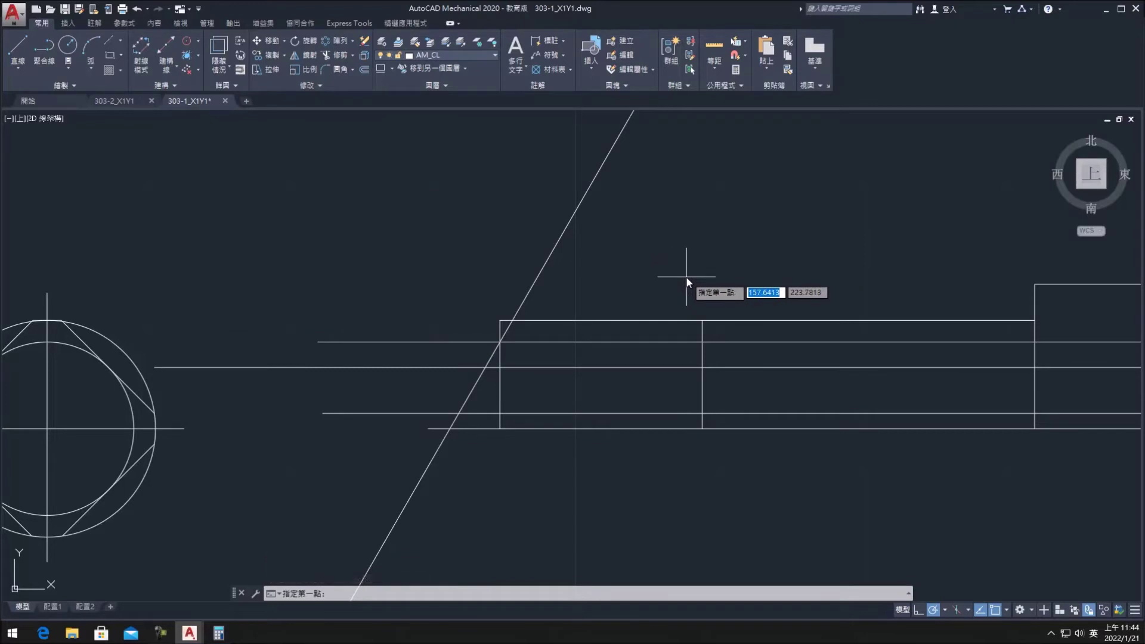
left_click(28, 46)
Step: Draw a vertical line from the 60° line/top-edge intersection down below the shaft
left_click(513, 320)
left_click(514, 457)
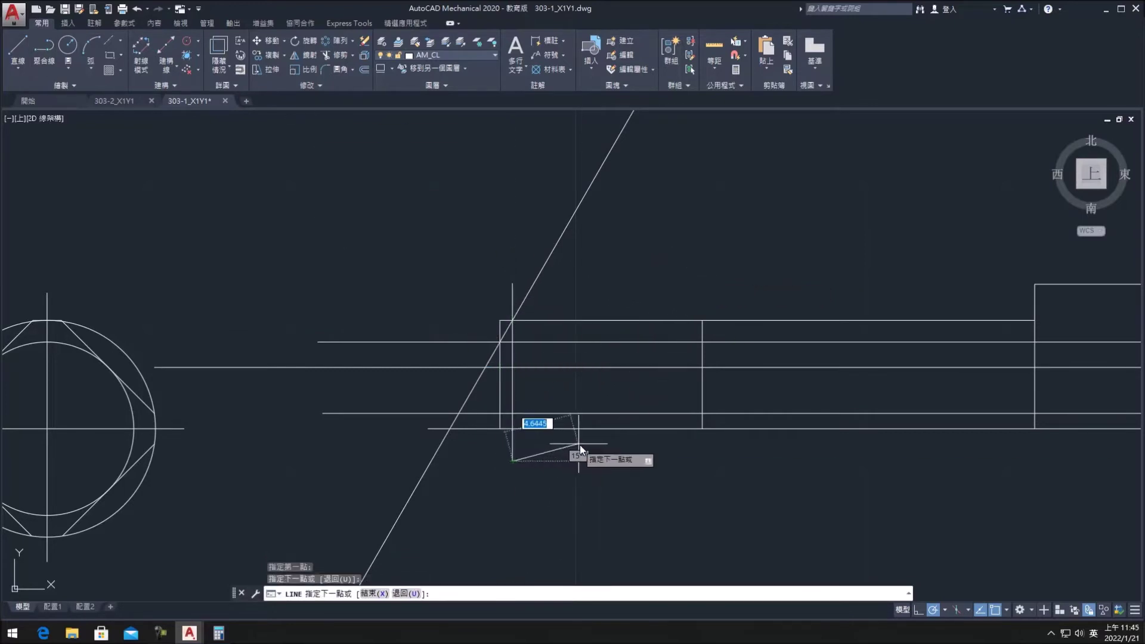
key("Escape")
Step: Start a circle at the line intersection, then cancel it twice
left_click(68, 46)
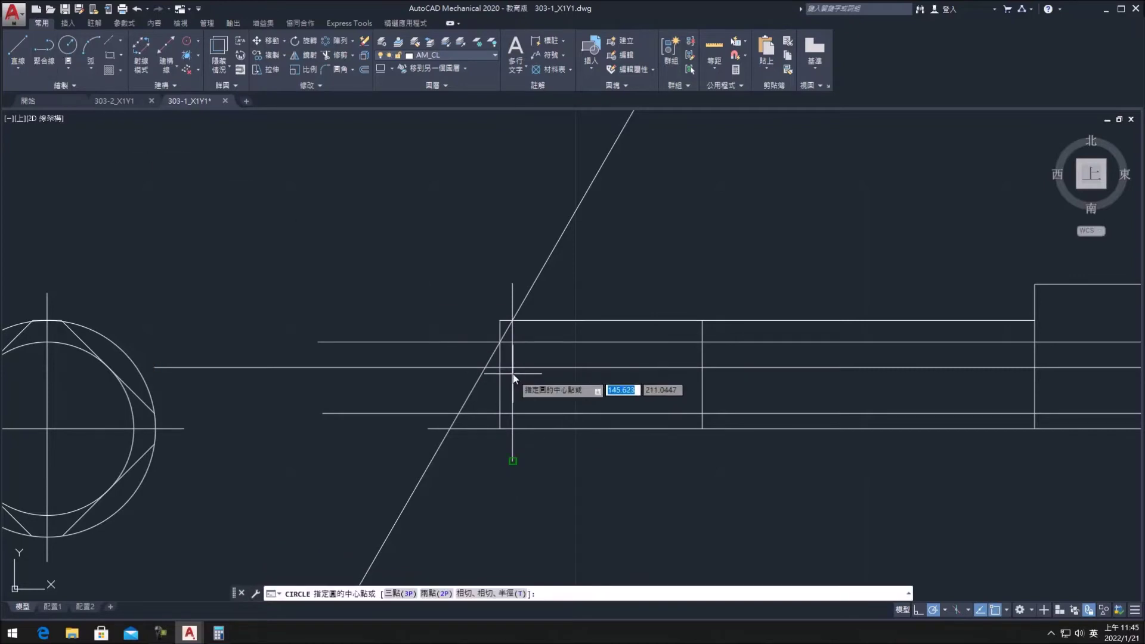
left_click(512, 367)
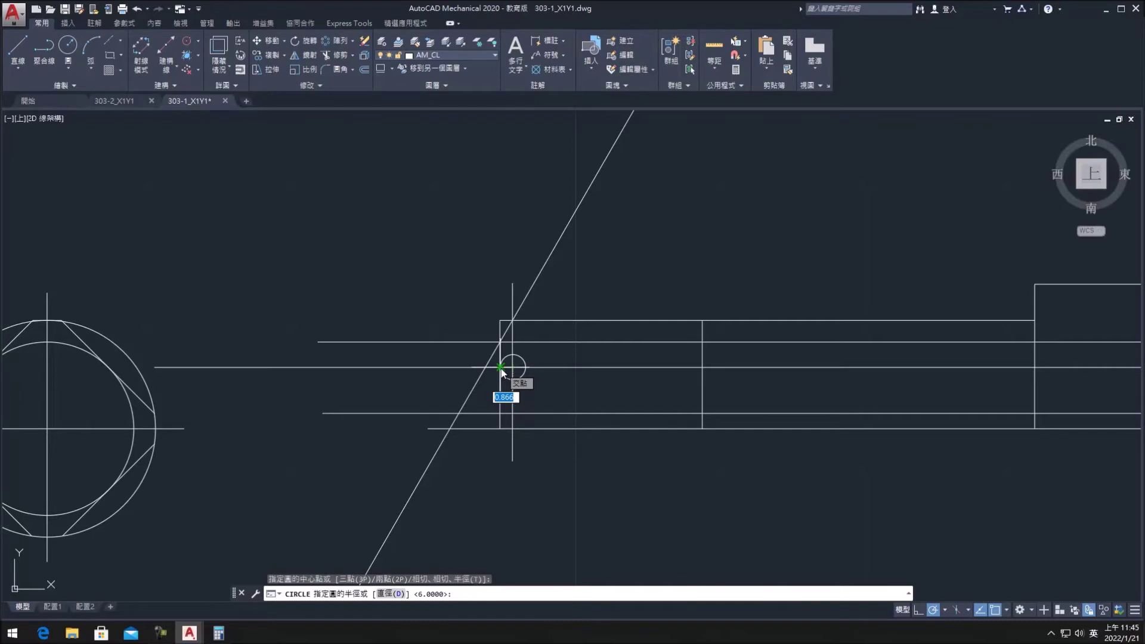
key("Escape")
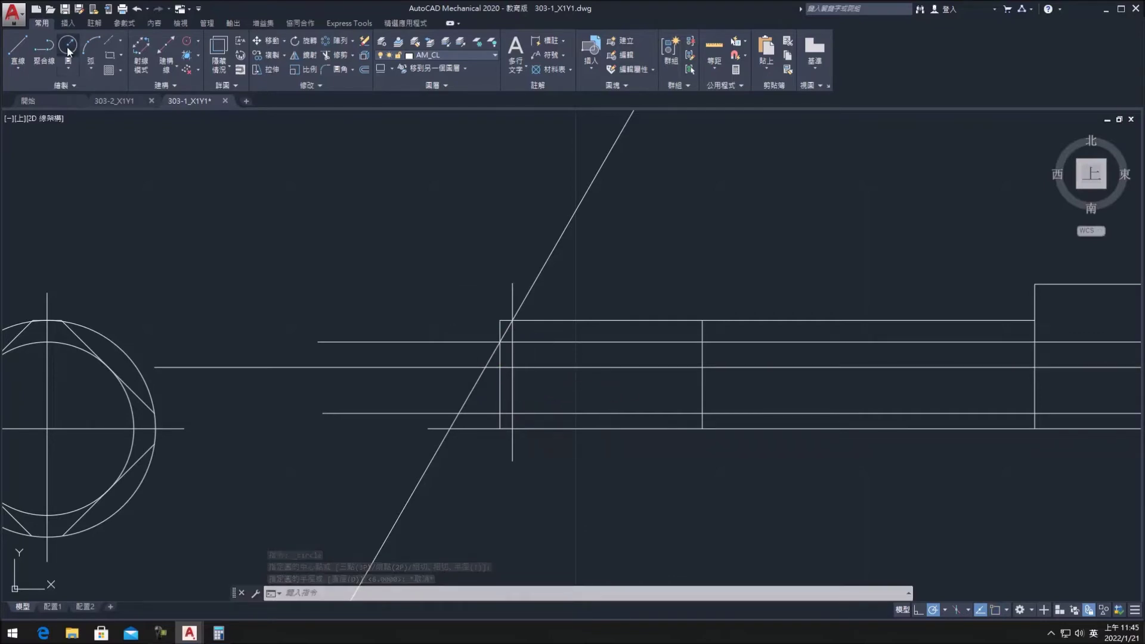
key("Return")
key("Escape")
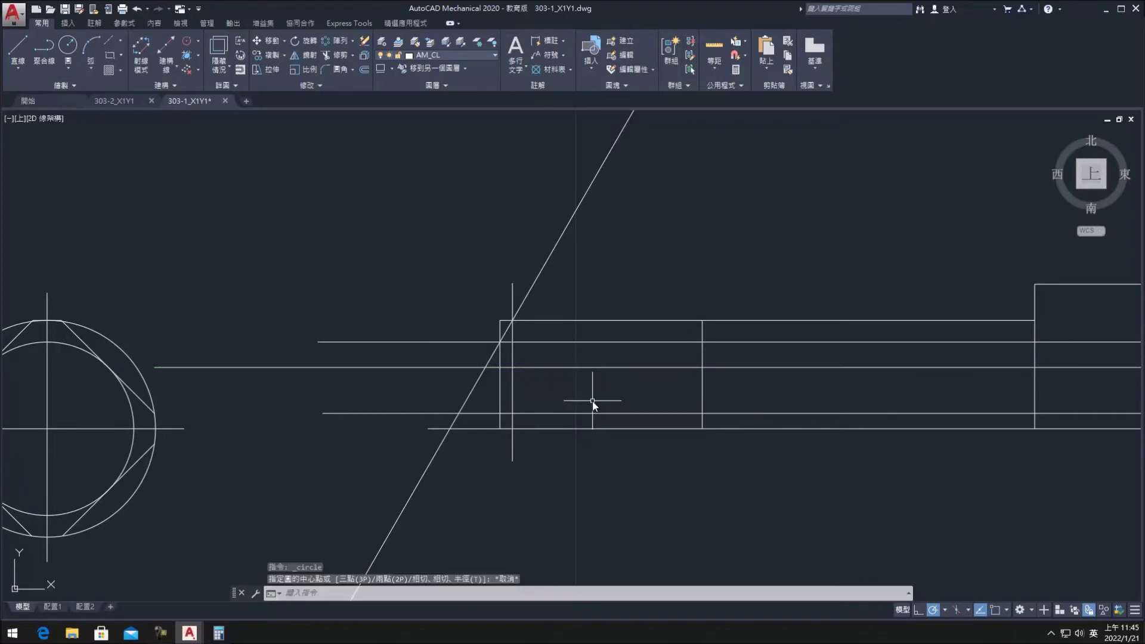
Step: Try a Tan, Tan, Tan circle against the vertical line and shaft edges
left_click(67, 66)
left_click(130, 217)
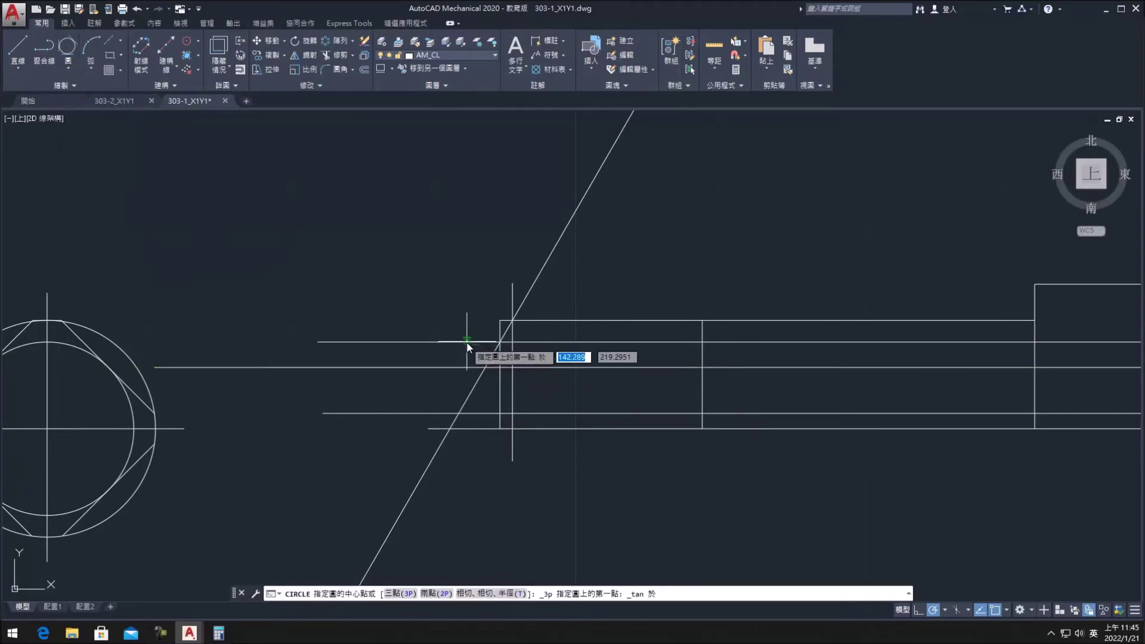
left_click(512, 367)
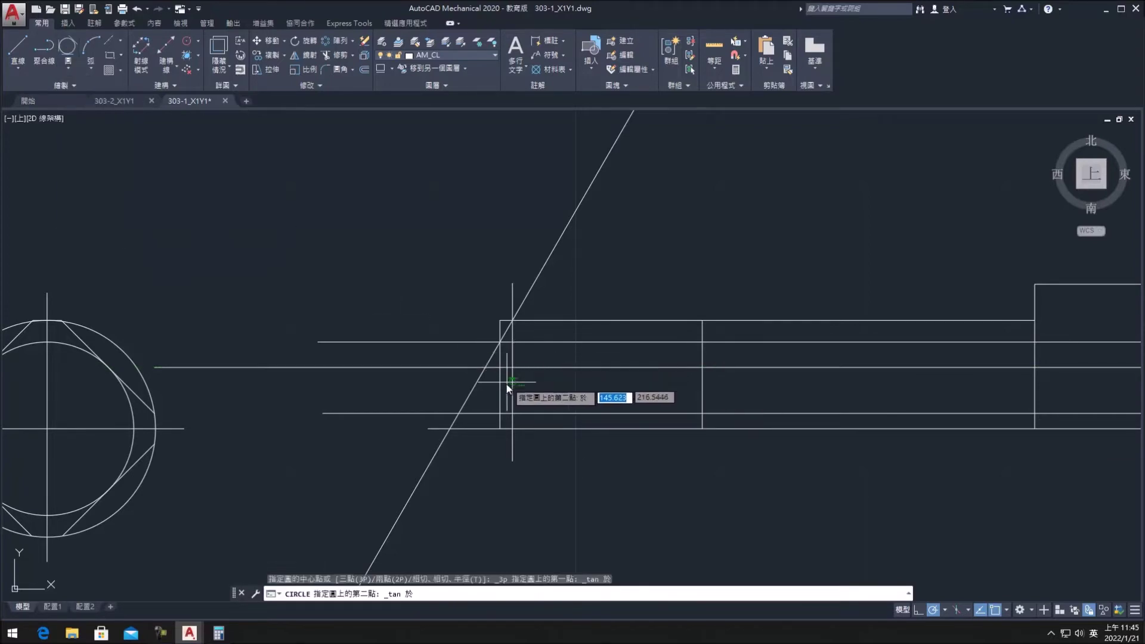
left_click(513, 416)
left_click(512, 327)
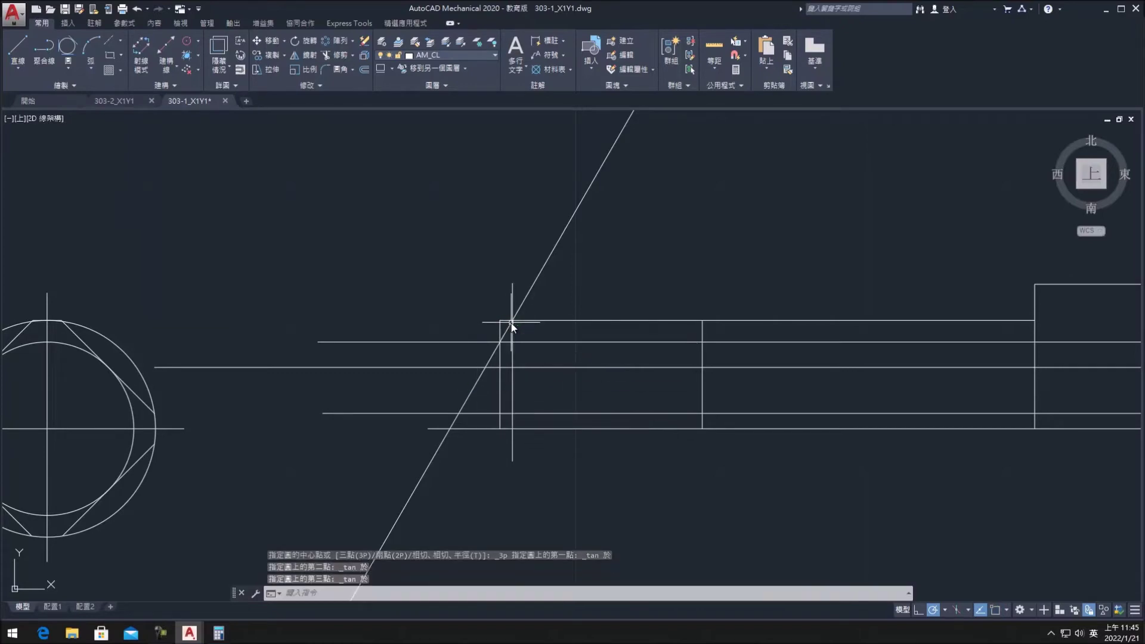
left_click(513, 367)
key("Return")
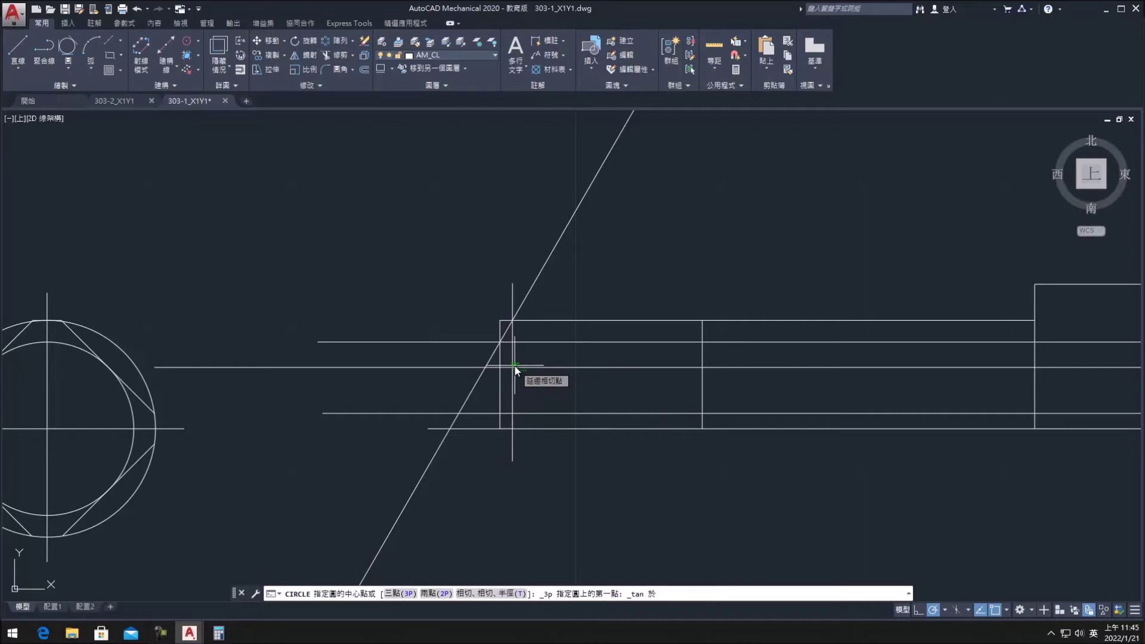
Step: Retry the three-point and three-tangent circle on the vertical line and shaft edges
left_click(401, 594)
left_click(511, 367)
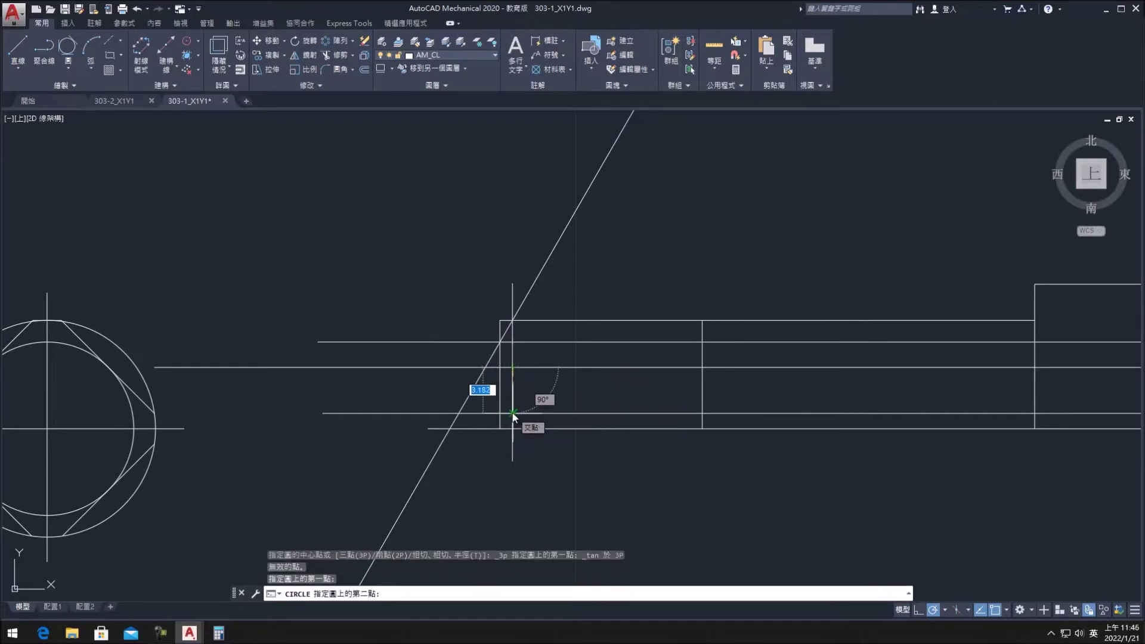
left_click(513, 412)
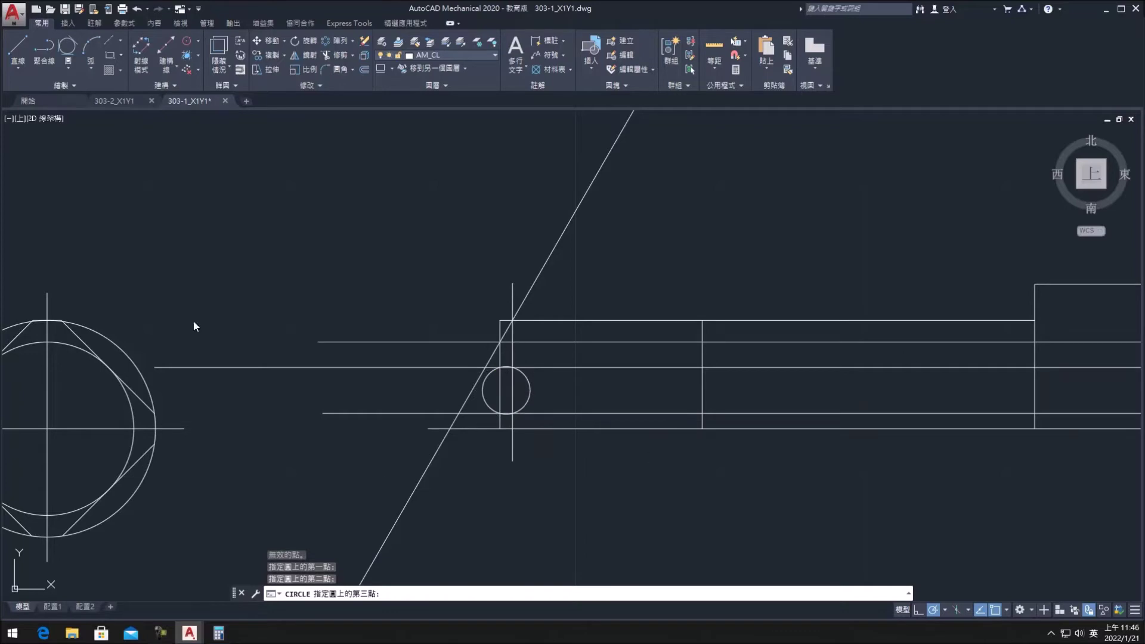
left_click(500, 367)
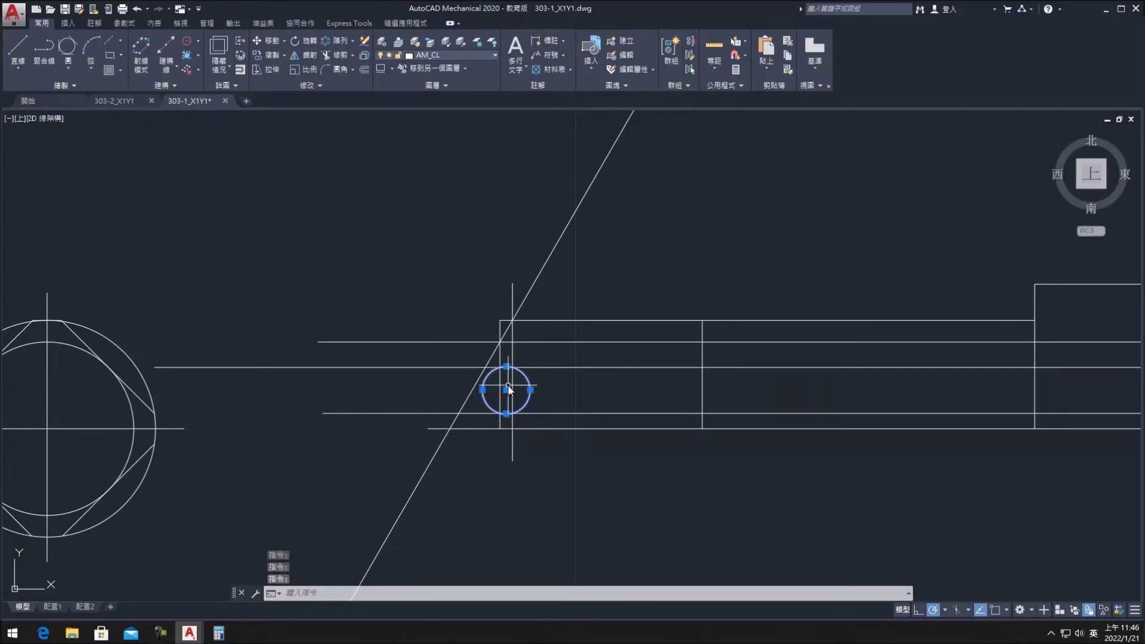
left_click(67, 46)
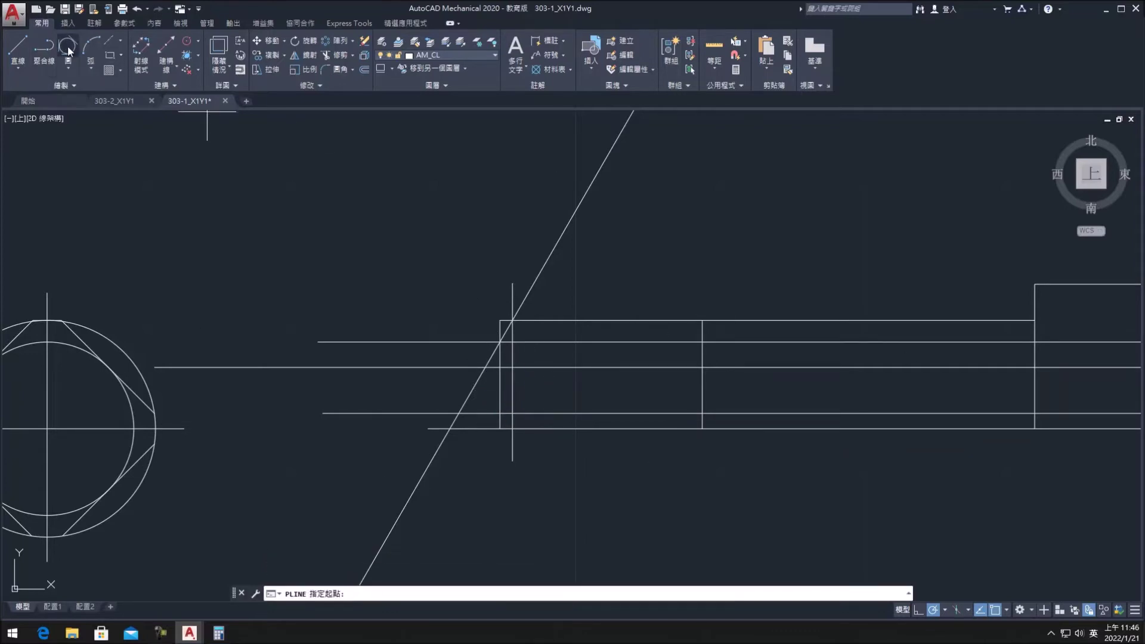
left_click(502, 413)
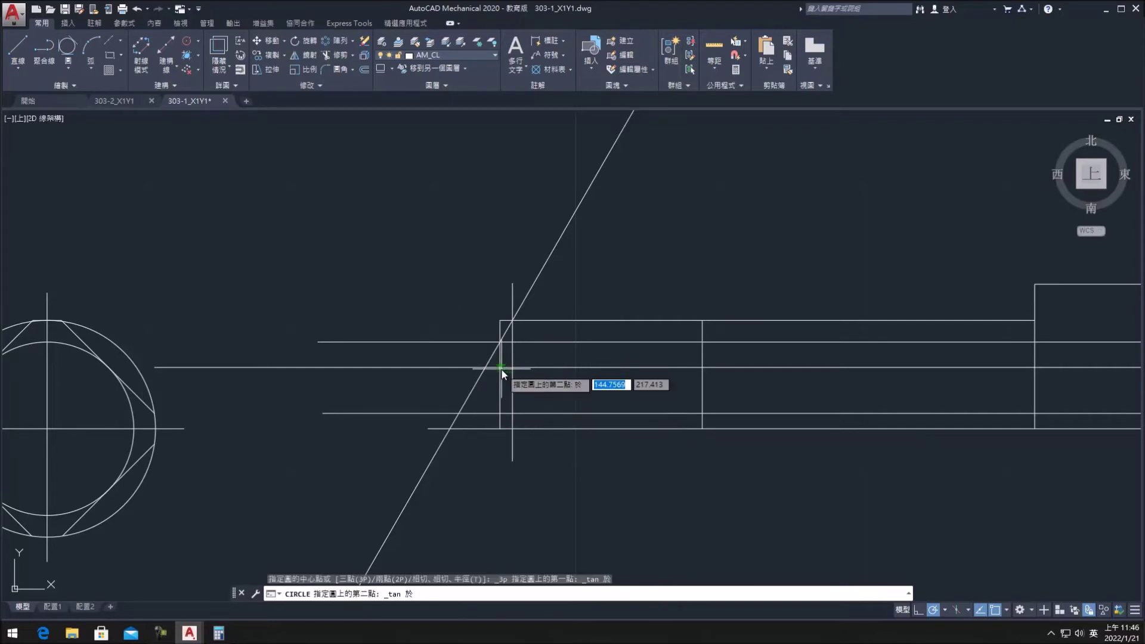
left_click(501, 367)
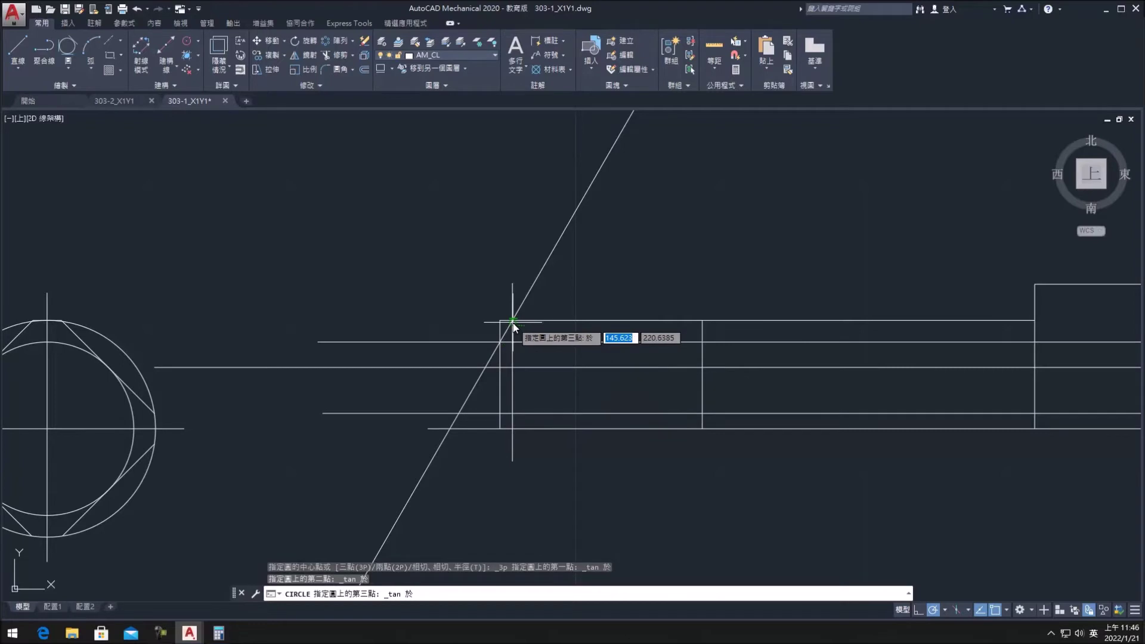
left_click(511, 325)
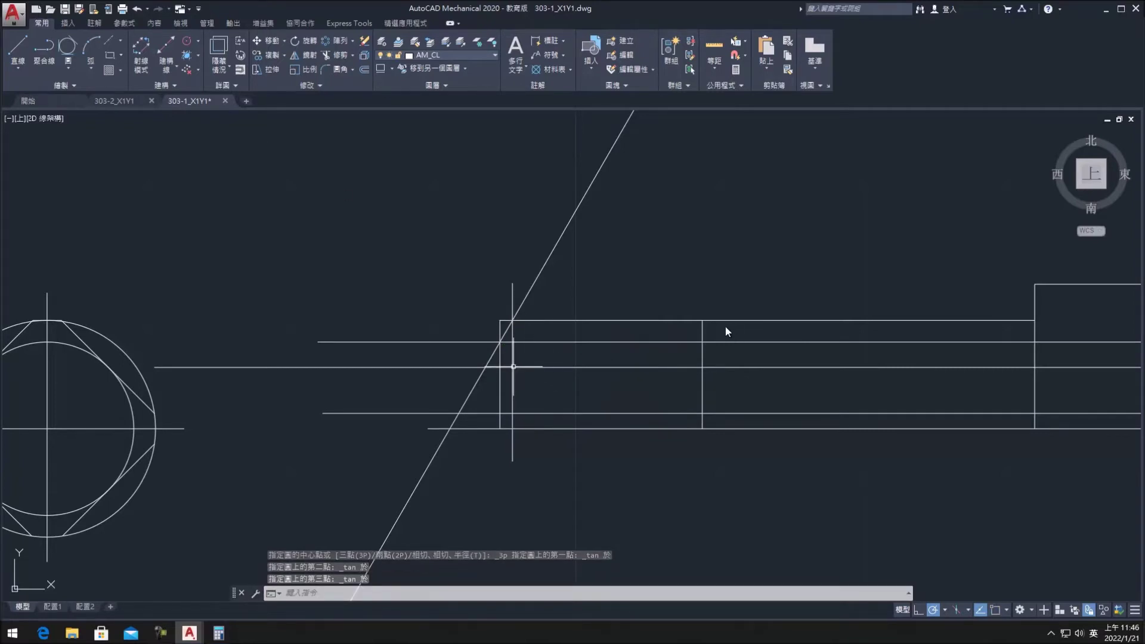
Step: Draw the circle tangent to the 60° construction line and two shaft edges
left_click(79, 52)
left_click(417, 507)
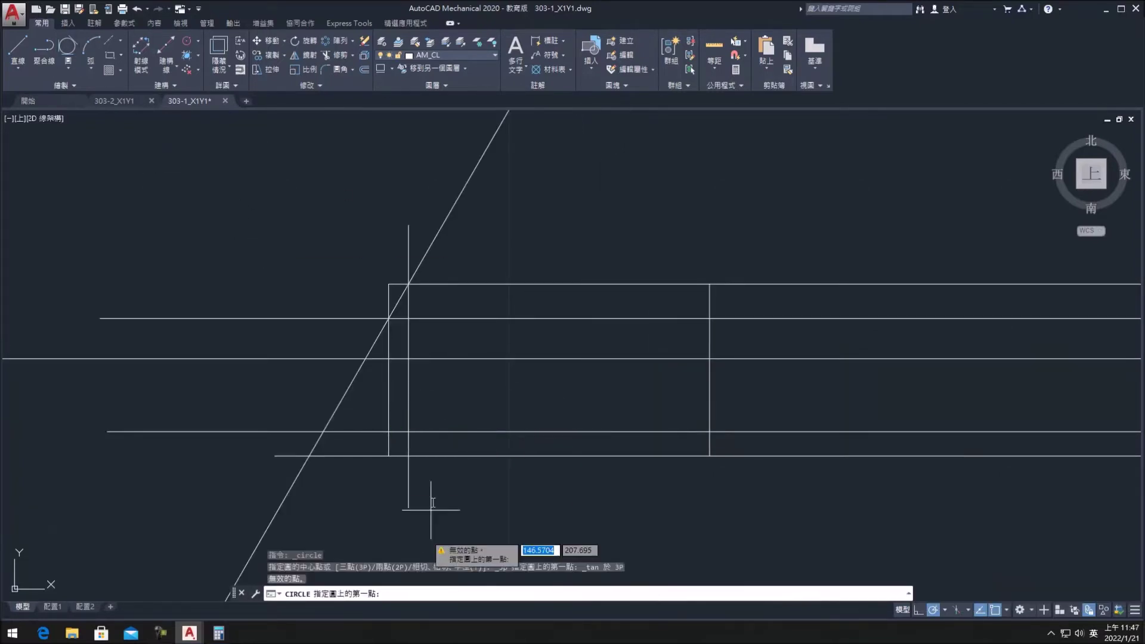
left_click(409, 432)
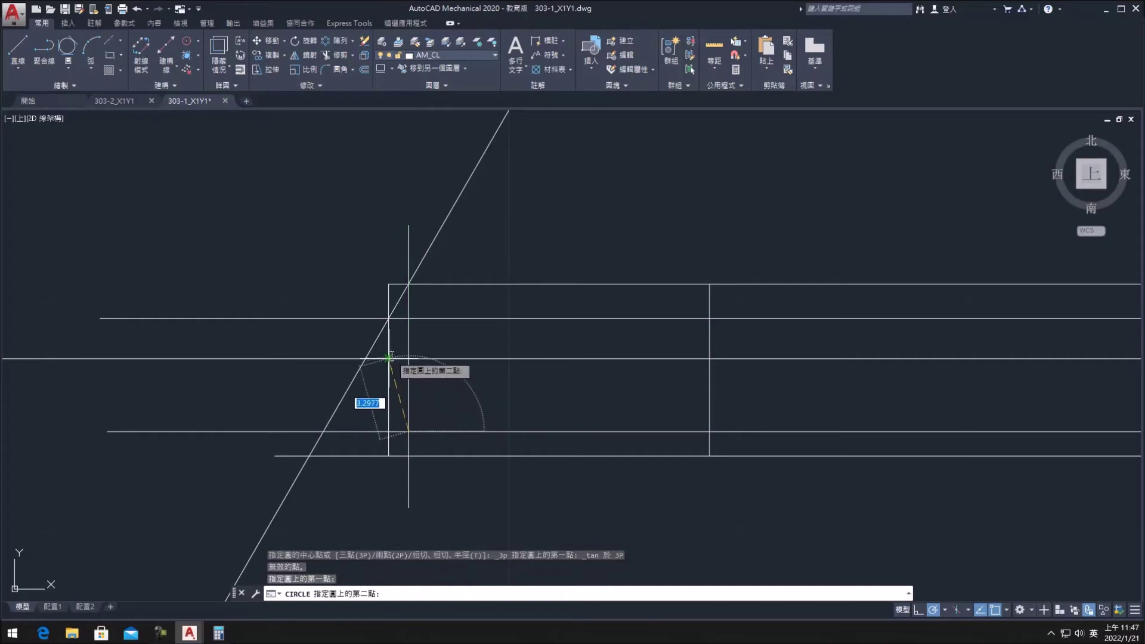
left_click(389, 358)
left_click(409, 284)
scroll(695, 545, "down", 1)
scroll(664, 535, "down", 1)
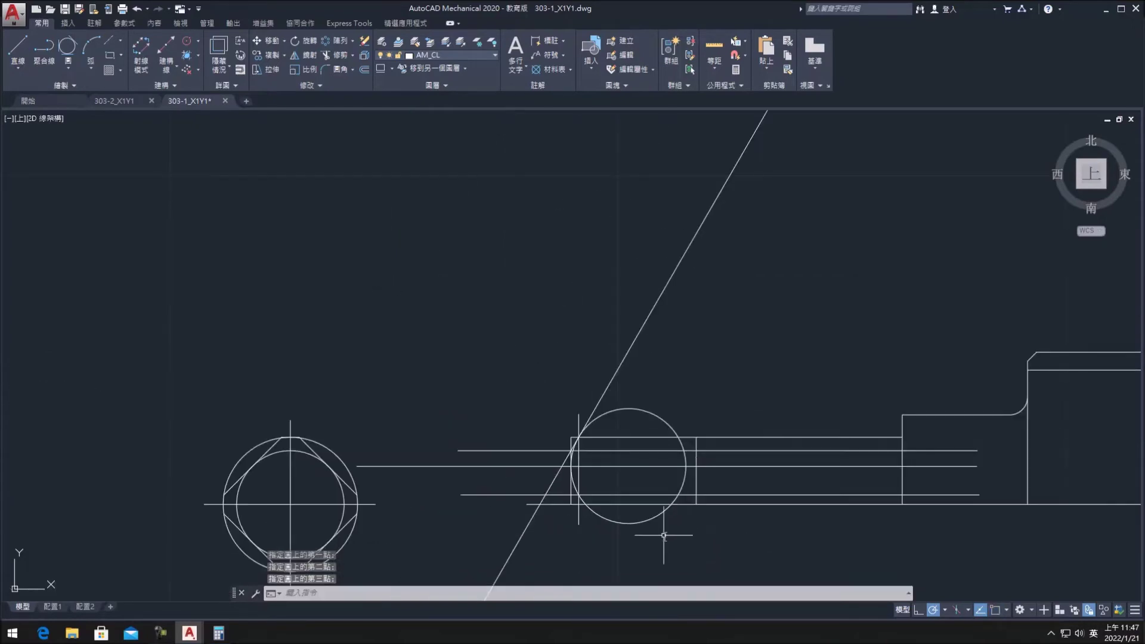
scroll(661, 537, "down", 1)
scroll(674, 539, "up", 5)
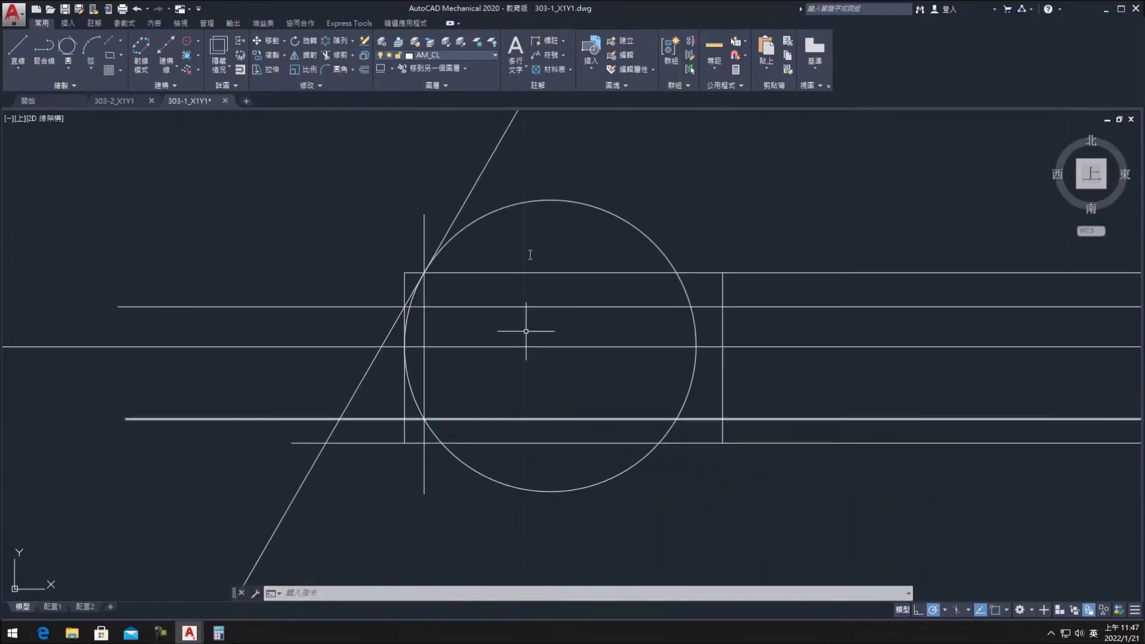
Step: Trim lines near the new circle with a crossing selection
left_click(329, 54)
scroll(383, 144, "down", 3)
scroll(316, 371, "down", 3)
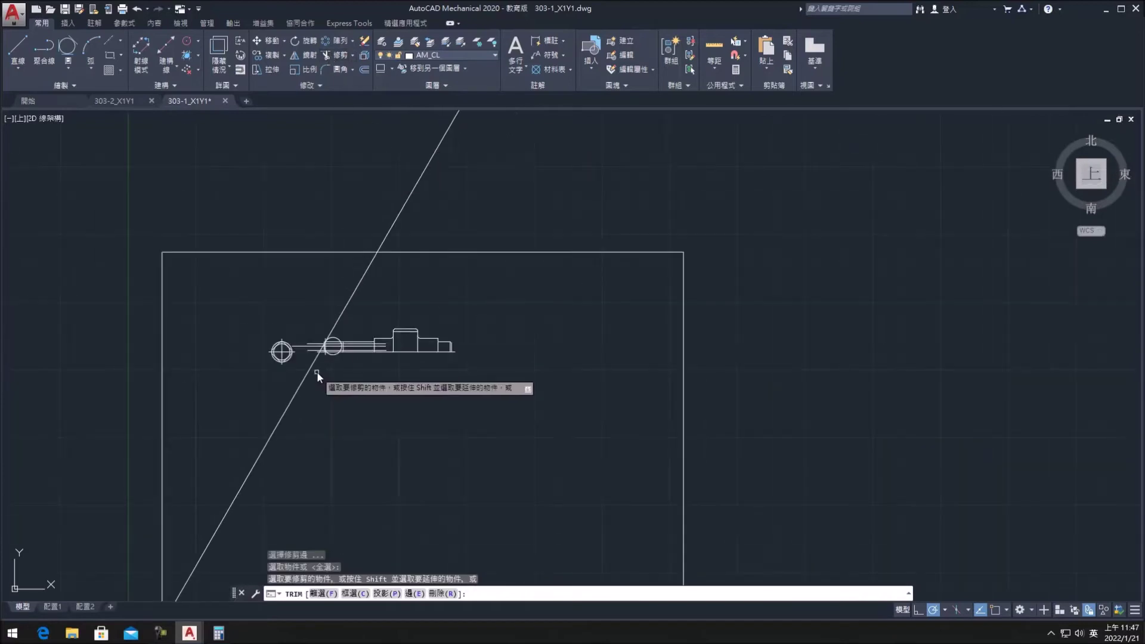
scroll(317, 371, "down", 3)
left_click(328, 224)
left_click(463, 271)
scroll(267, 537, "up", 2)
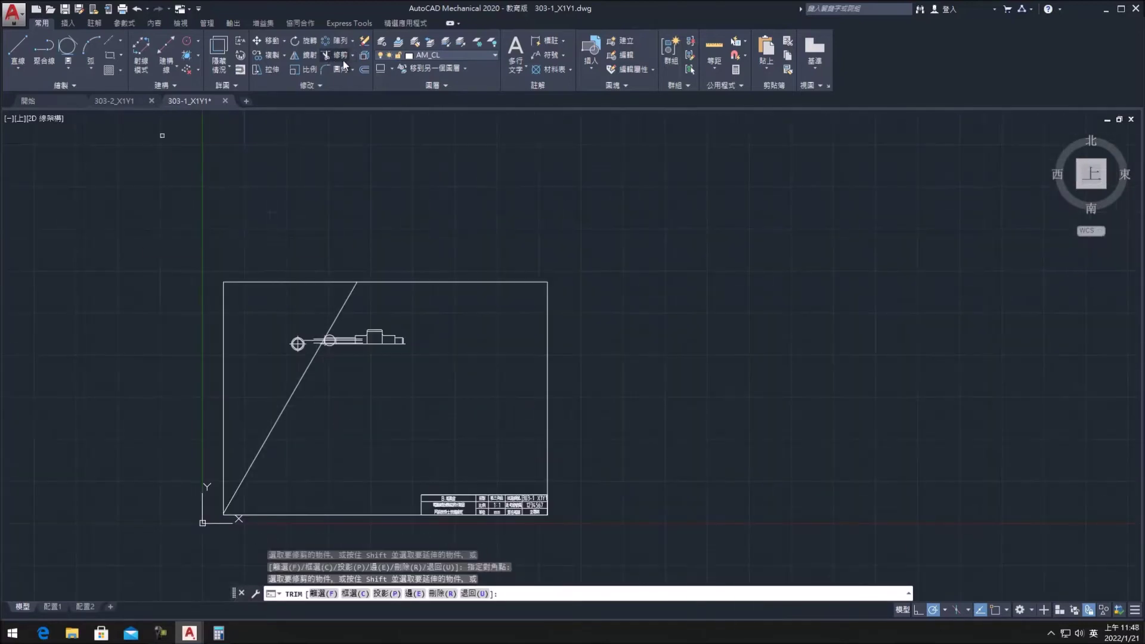
Step: Restart Trim with all objects as cutting edges
scroll(269, 361, "up", 6)
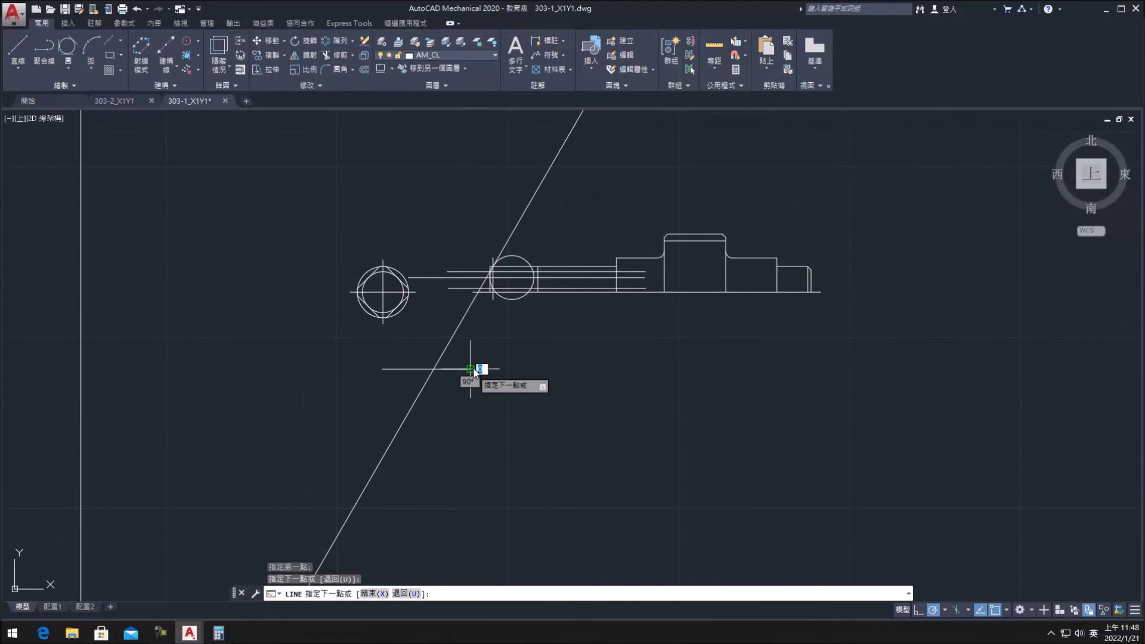
key("Escape")
left_click(338, 55)
key("Return")
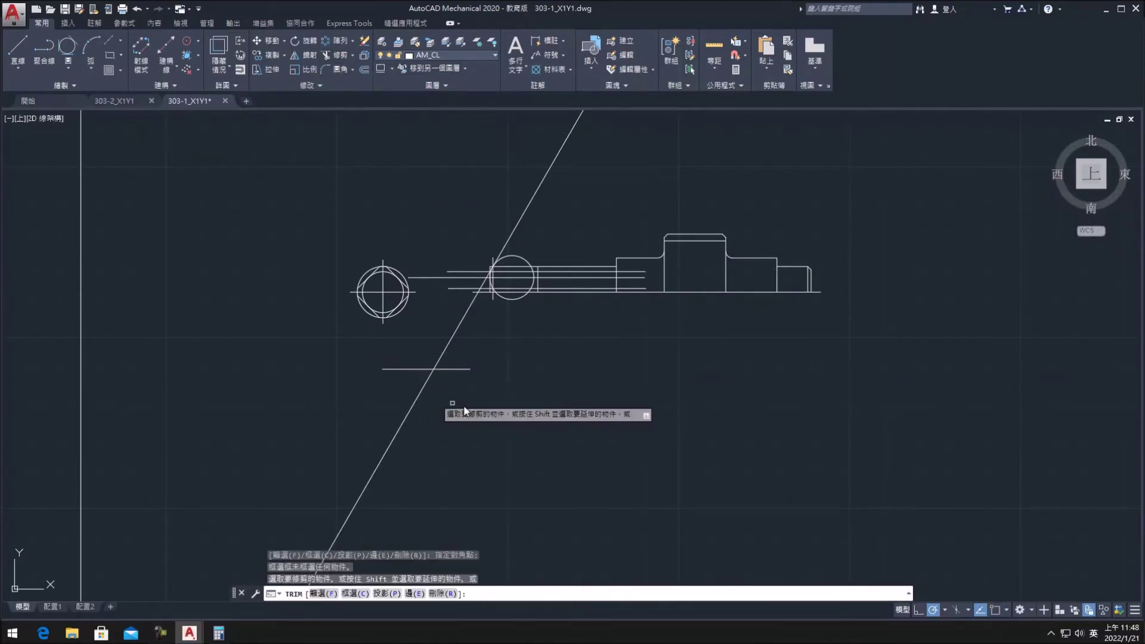
scroll(475, 435, "down", 6)
scroll(475, 436, "up", 4)
Step: Draw a short horizontal line with L, then cancel a further Trim attempt
key("Escape")
key("l")
key("Return")
left_click(458, 258)
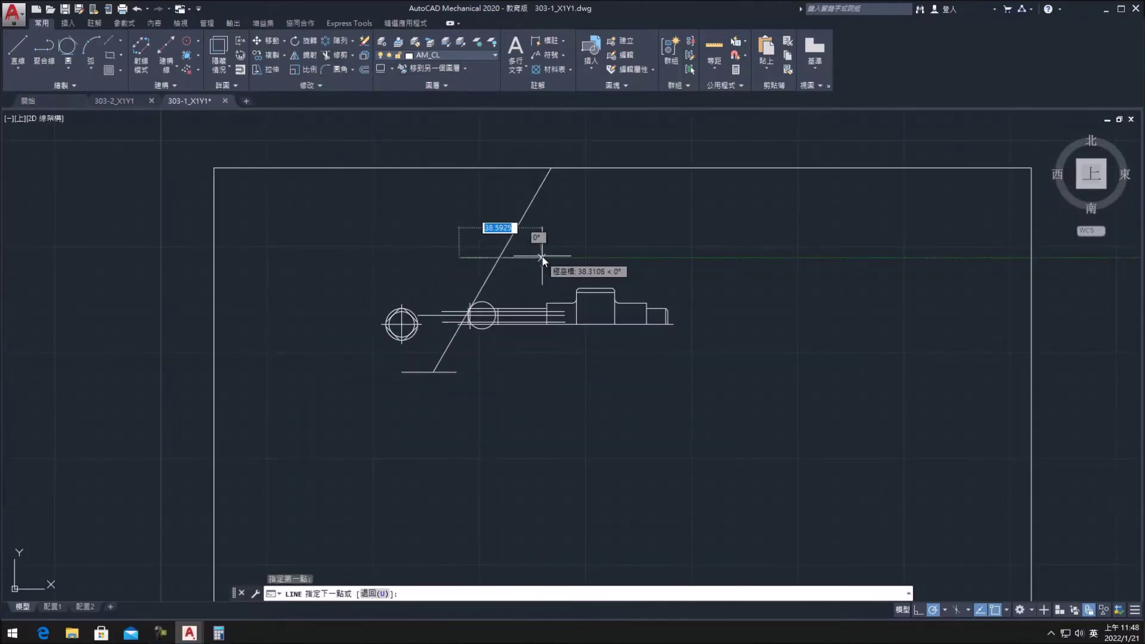
left_click(542, 257)
left_click(337, 55)
key("Return")
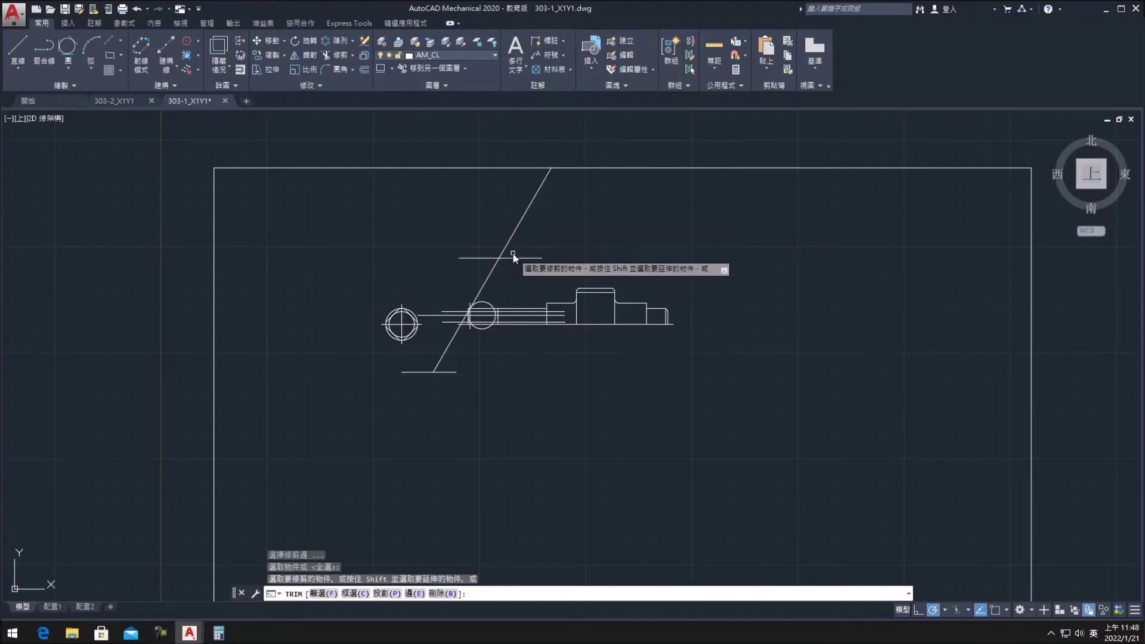
key("Escape")
Step: Delete the stray horizontal line above the drawing
left_click(511, 257)
left_click(499, 258)
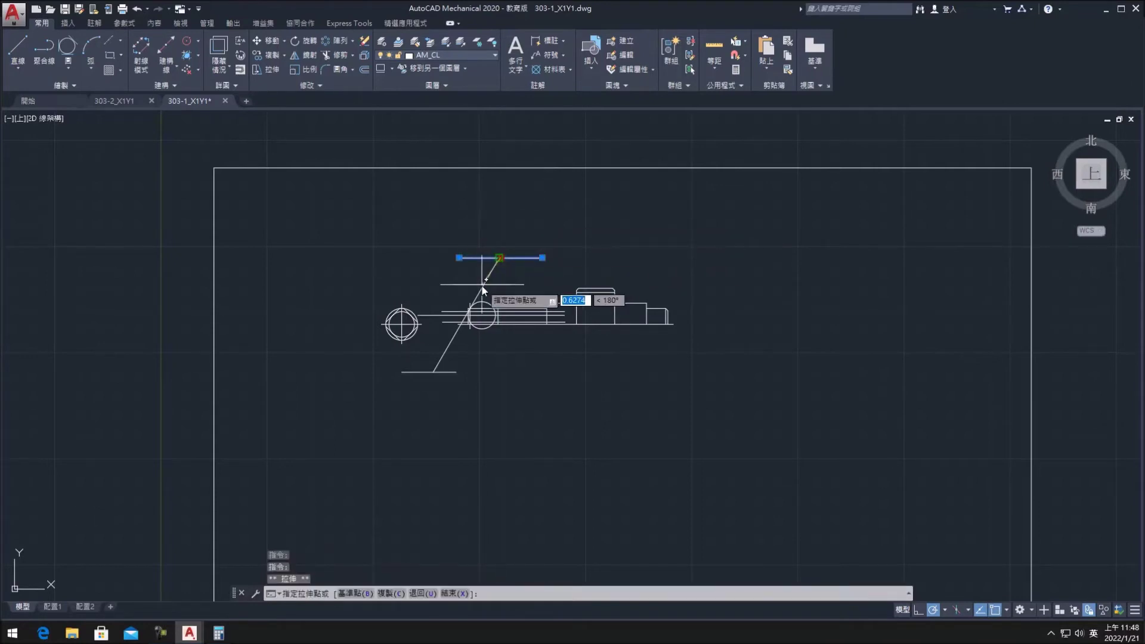
key("Escape")
key("Delete")
scroll(513, 265, "up", 2)
scroll(466, 381, "down", 2)
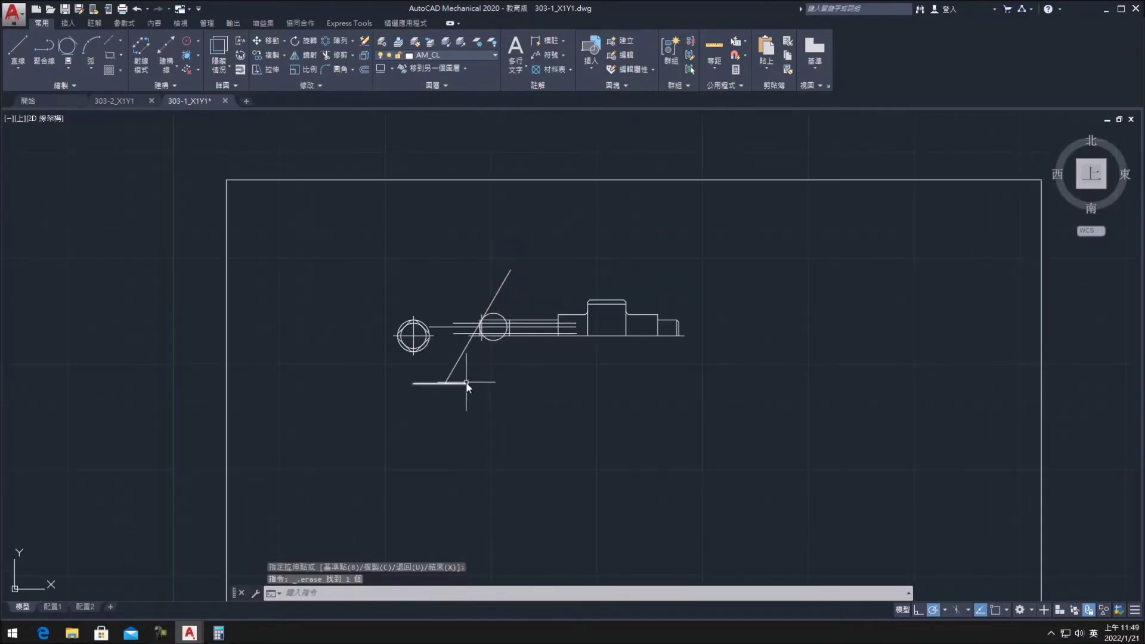
scroll(477, 375, "up", 6)
scroll(489, 283, "up", 2)
Step: Trim away the circle's top, right and lower arc pieces at the shaft's left end
left_click(327, 56)
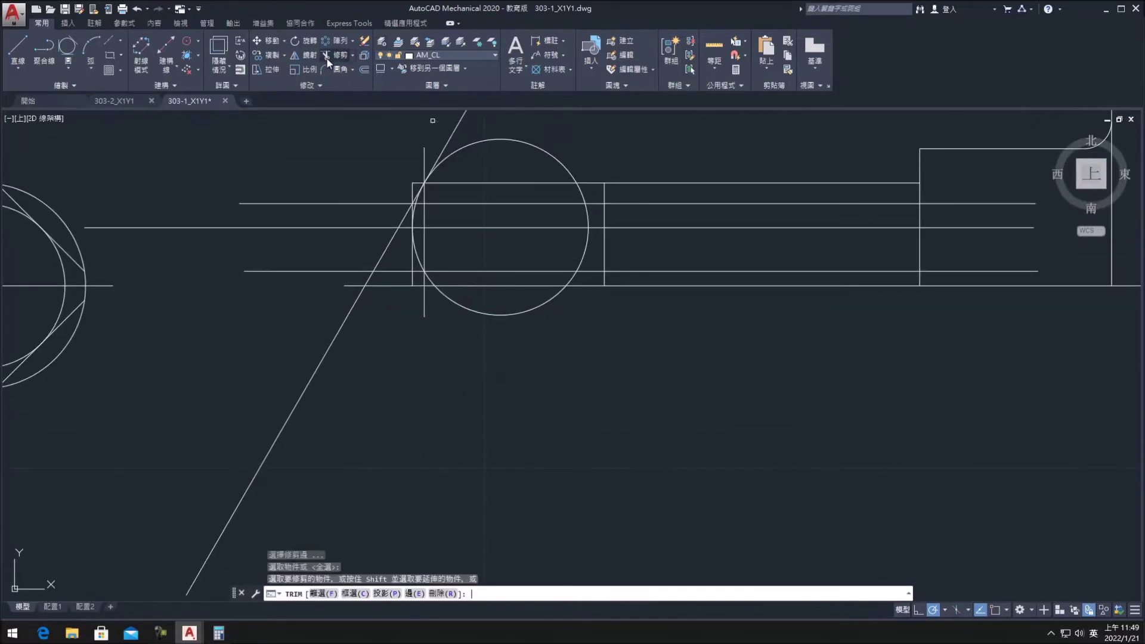
scroll(418, 286, "up", 2)
scroll(442, 280, "down", 2)
middle_click_drag(442, 280, 431, 344)
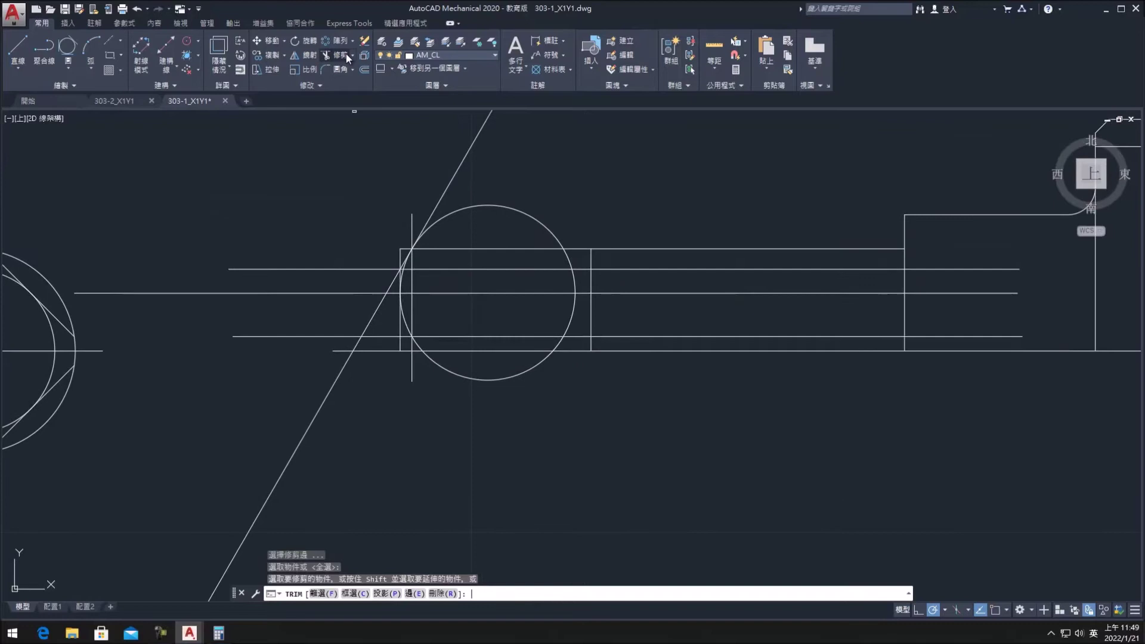
left_click(484, 206)
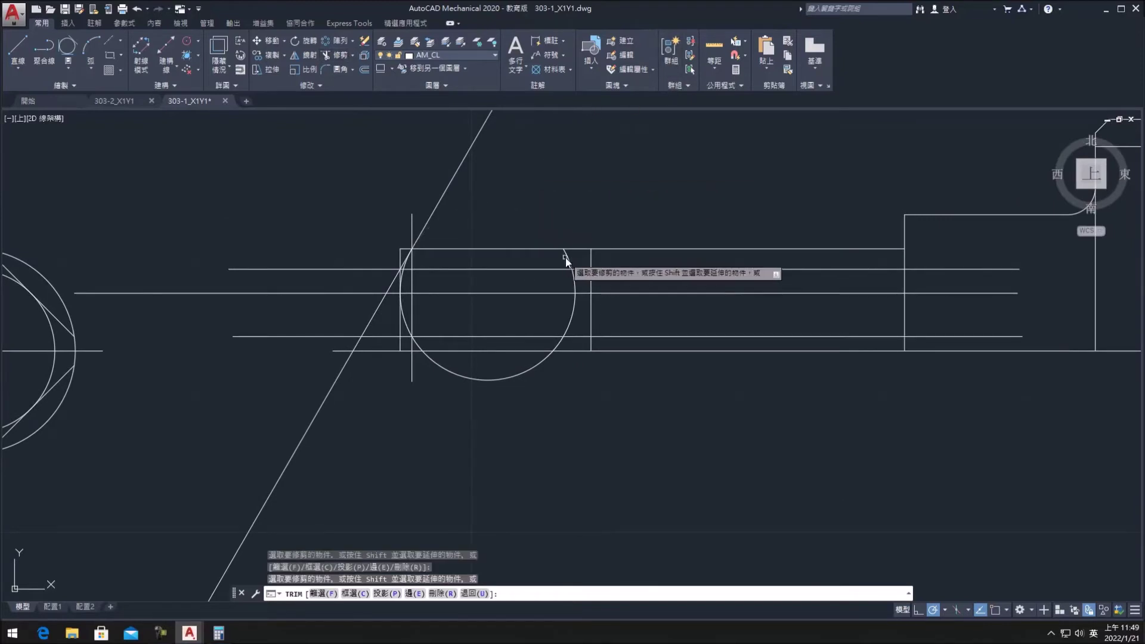
left_click(569, 258)
left_click(565, 313)
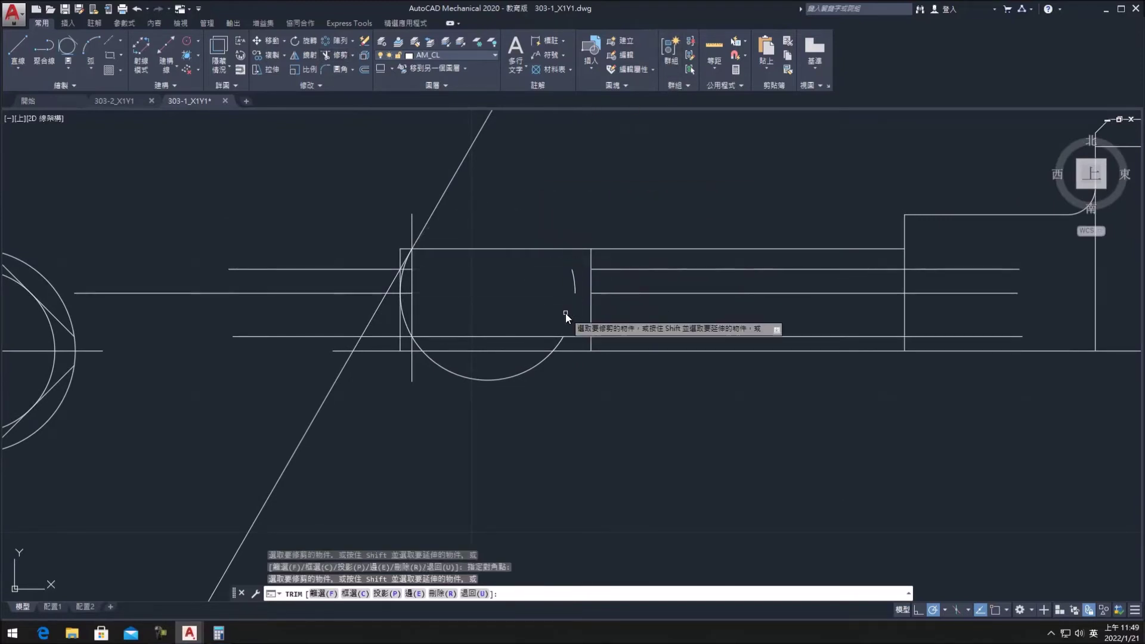
left_click(530, 373)
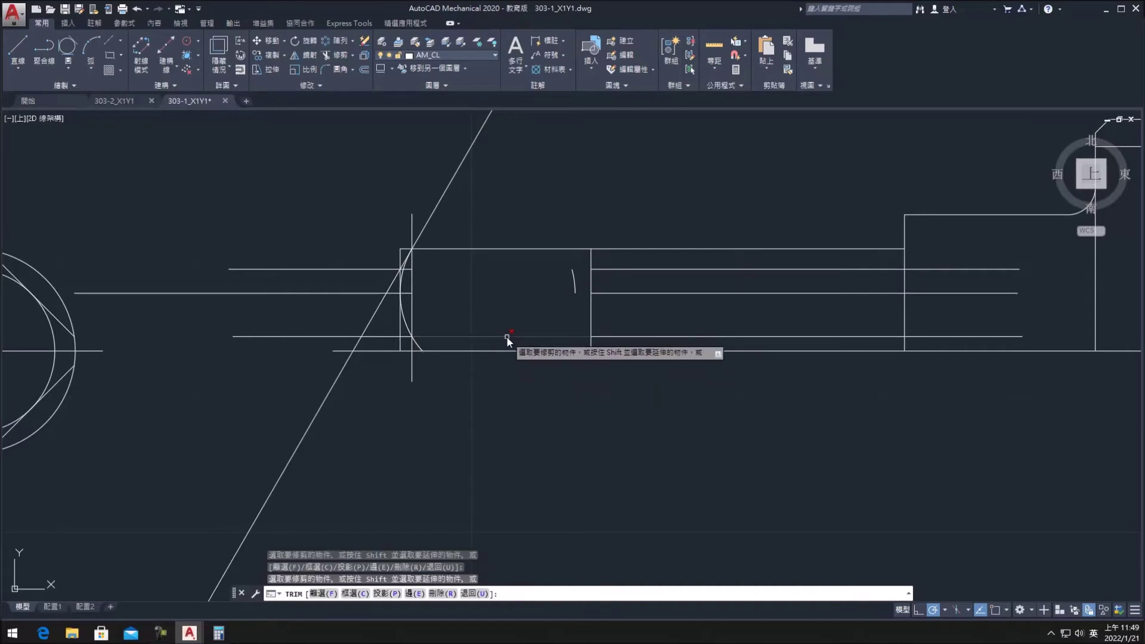
left_click(417, 345)
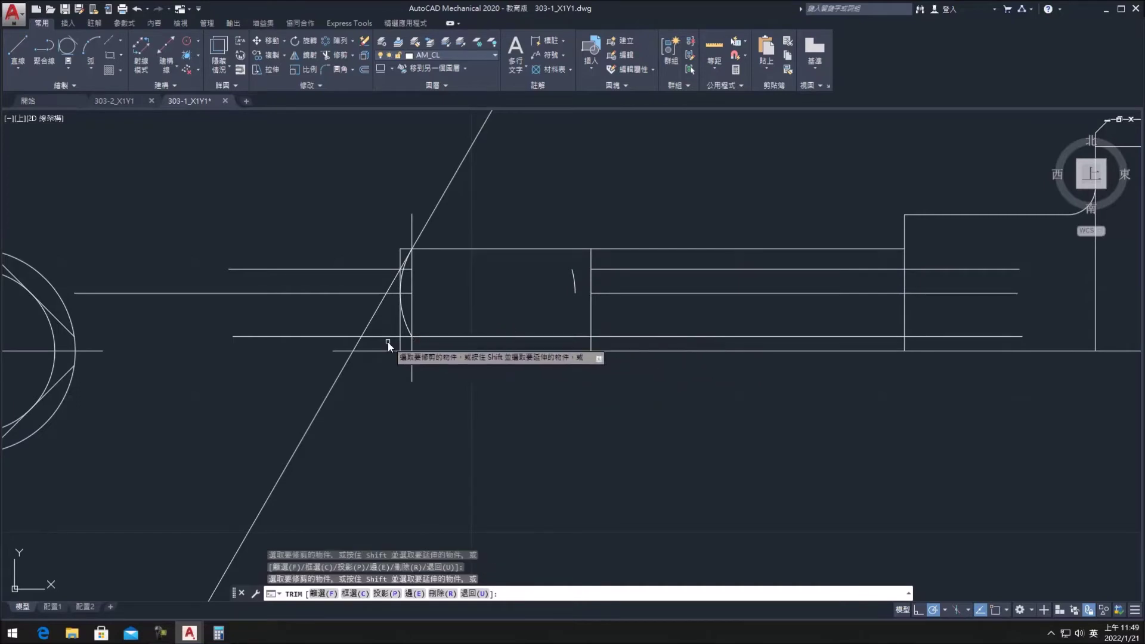
Step: Trim the diagonals, corner segments and lower horizontal construction pieces
left_click(433, 206)
scroll(380, 285, "up", 4)
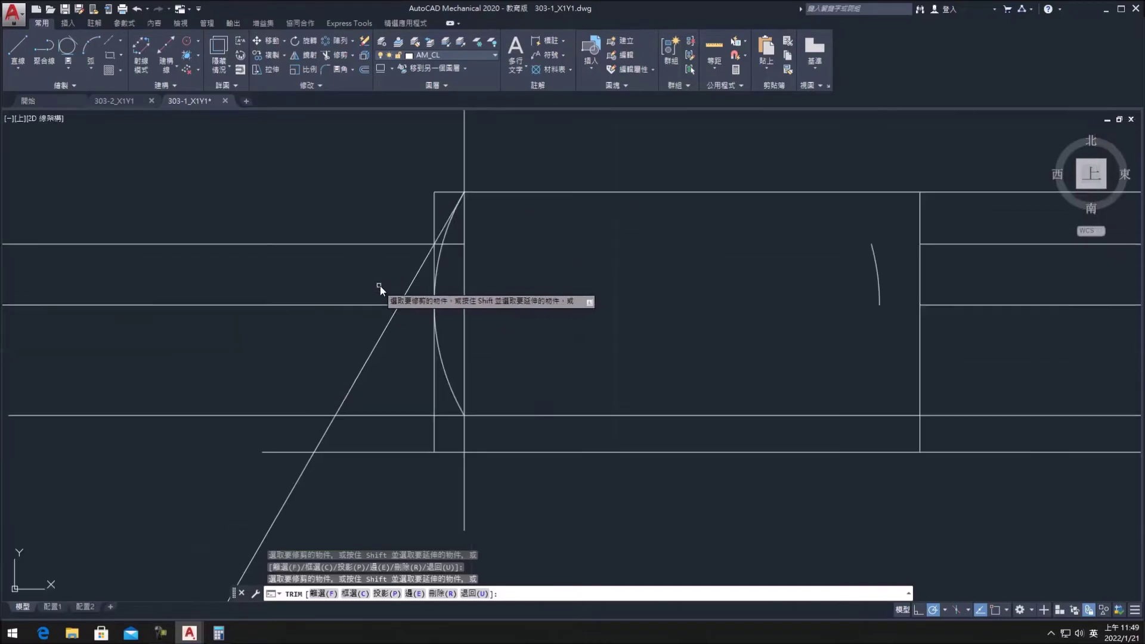
left_click(446, 192)
left_click(420, 260)
left_click(395, 310)
left_click(419, 399)
left_click(400, 463)
key("Escape")
Step: Erase the leftover short arc and stray construction lines
left_click(881, 276)
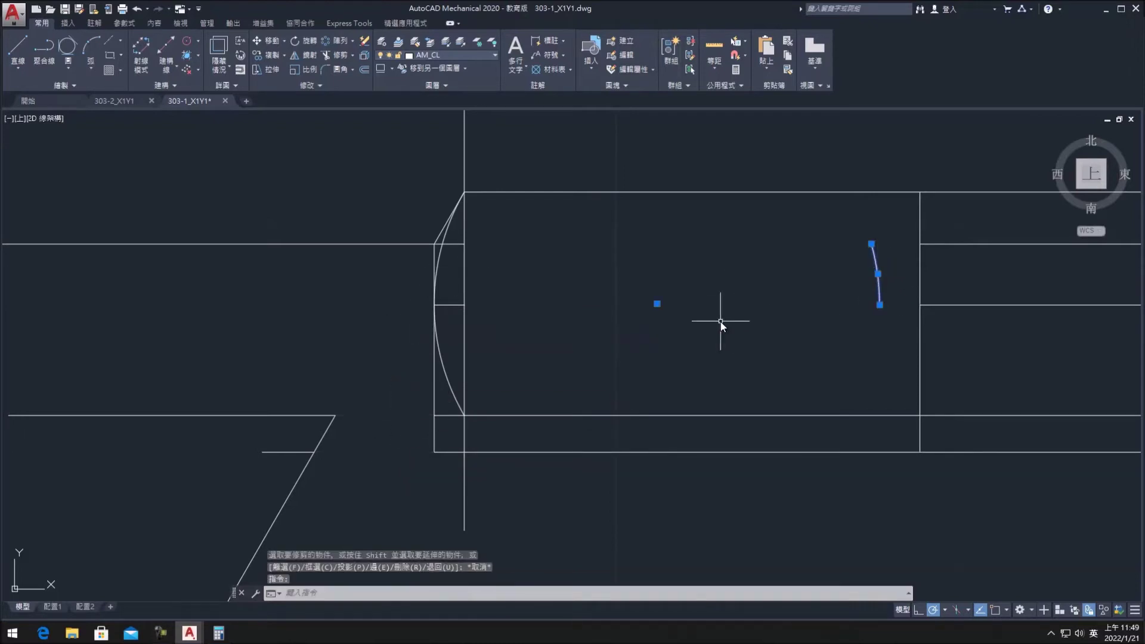
left_click(457, 245)
left_click(449, 305)
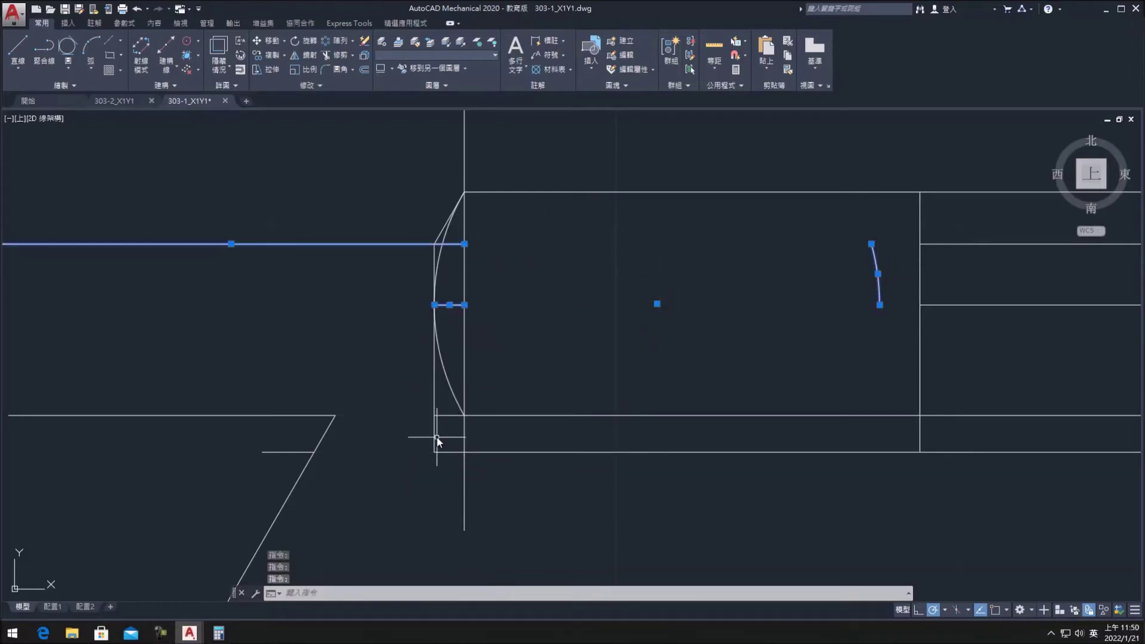
left_click(295, 412)
left_click(348, 465)
key("Delete")
middle_click_drag(495, 441, 458, 447)
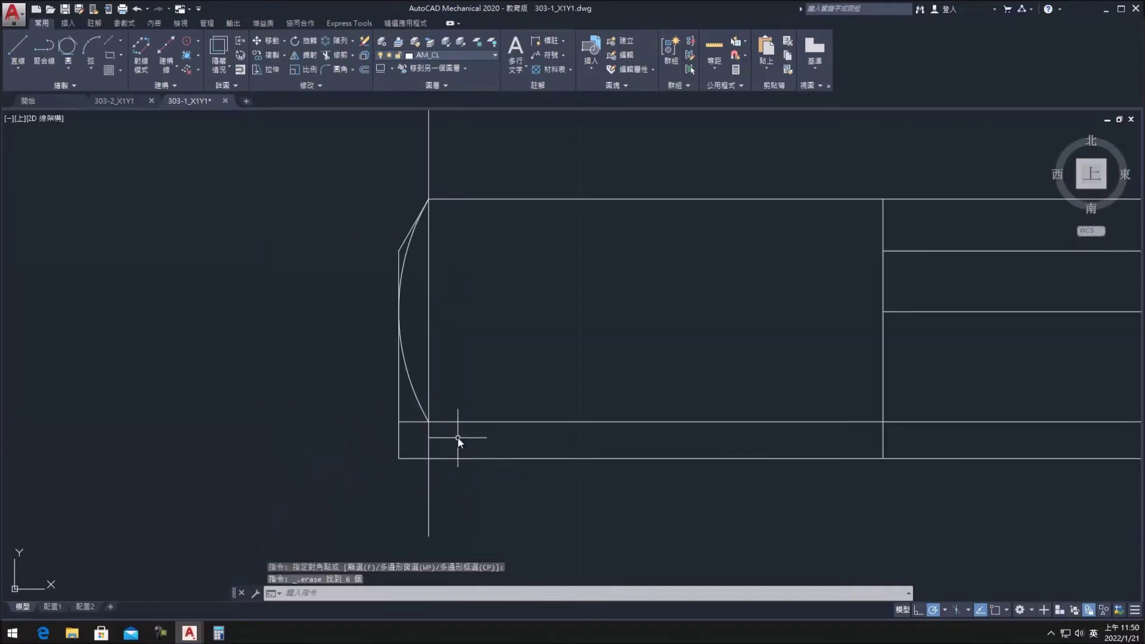
Step: Delete the two inner horizontal lines at the shaft's left end
left_click(457, 422)
left_click(398, 422)
key("Escape")
scroll(577, 435, "down", 2)
scroll(559, 420, "down", 3)
scroll(638, 440, "up", 3)
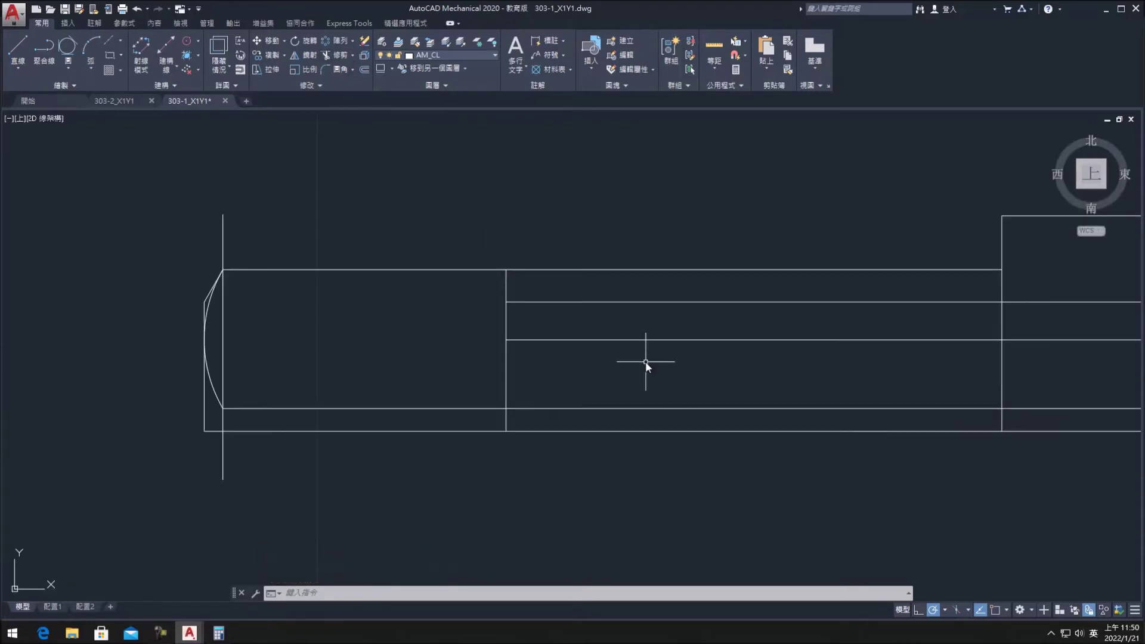
left_click(621, 302)
left_click(620, 339)
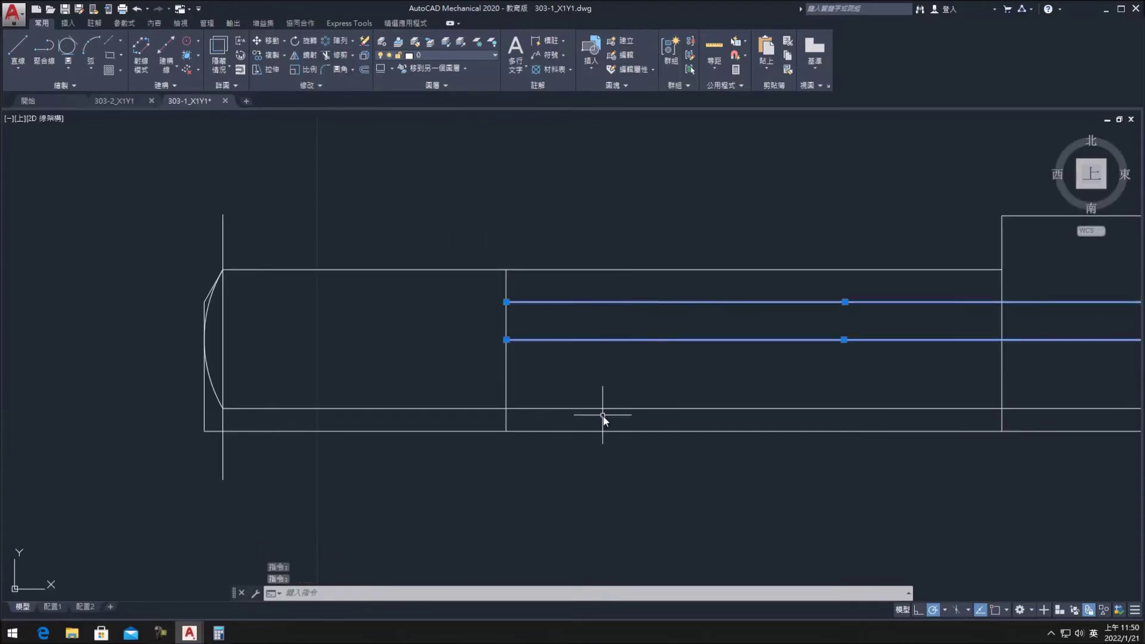
key("Delete")
Step: Trim the vertical line's overhang above the rectangle and its extra left-edge segment
scroll(961, 417, "down", 4)
left_click(913, 417)
left_click(931, 418)
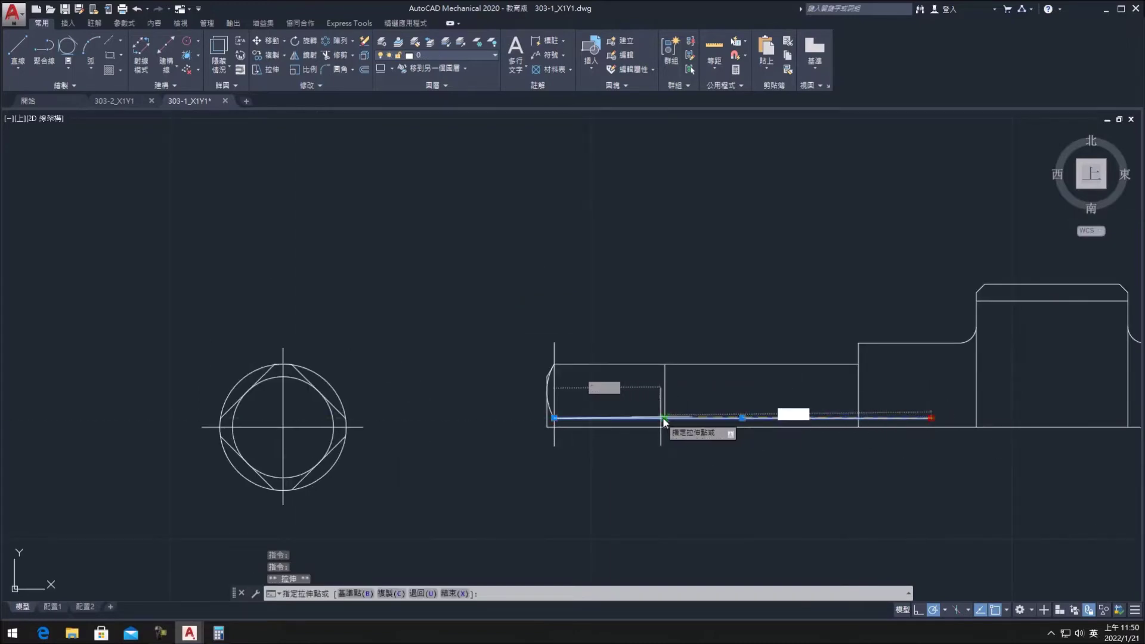
scroll(671, 438, "up", 6)
key("Escape")
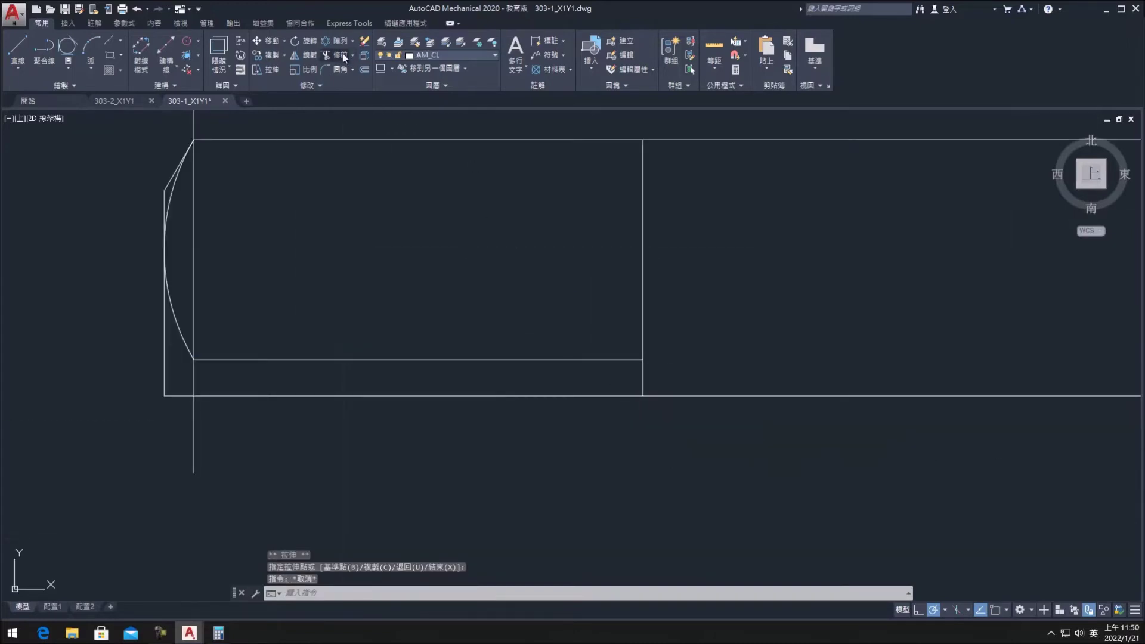
left_click(342, 52)
scroll(323, 421, "down", 2)
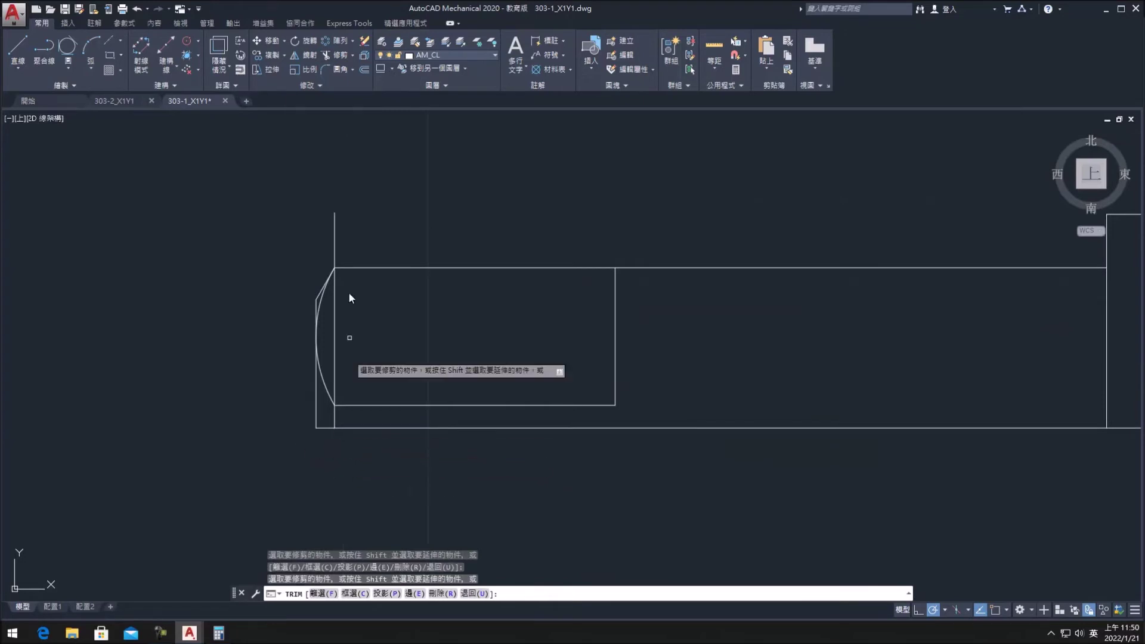
left_click(335, 242)
left_click(335, 339)
scroll(335, 344, "up", 3)
key("Escape")
Step: Window-select and erase the remaining leftover line
left_click(335, 300)
left_click(384, 322)
key("Delete")
scroll(384, 322, "down", 3)
scroll(714, 435, "down", 3)
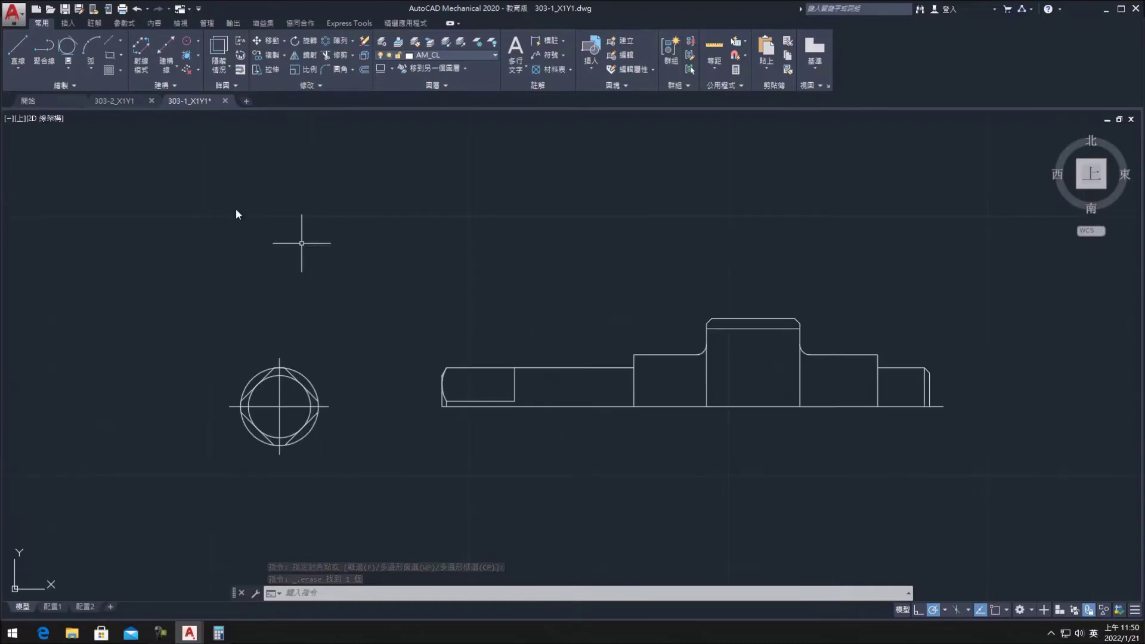
Step: Draw two corner-to-corner diagonals across the rectangular flat
left_click(18, 48)
scroll(446, 401, "up", 8)
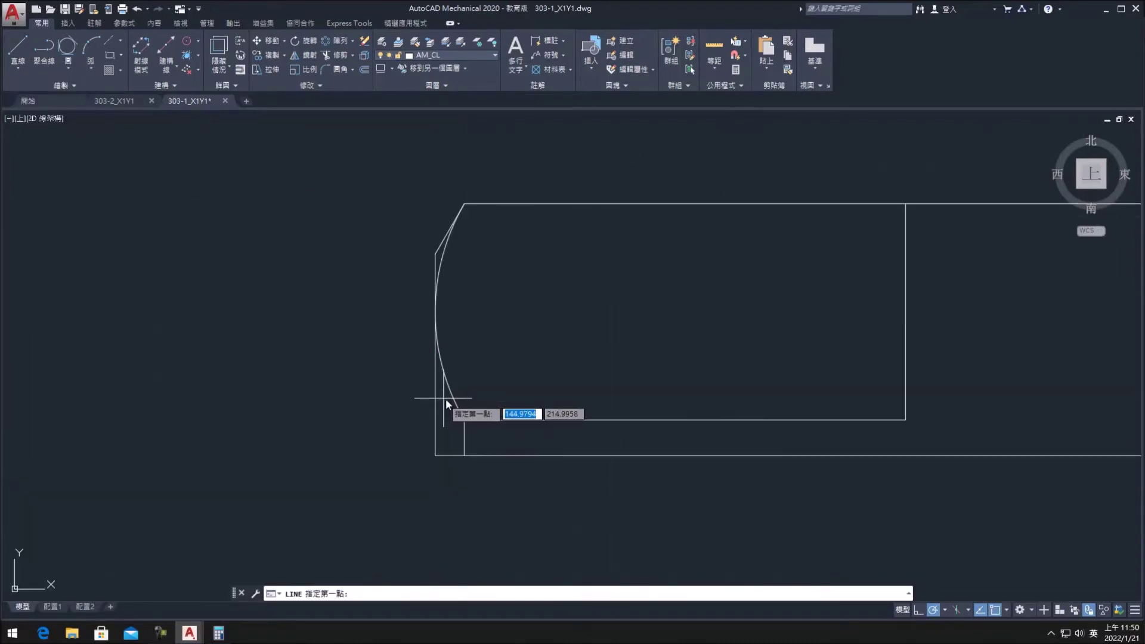
left_click(464, 419)
left_click(906, 204)
key("Escape")
key("space")
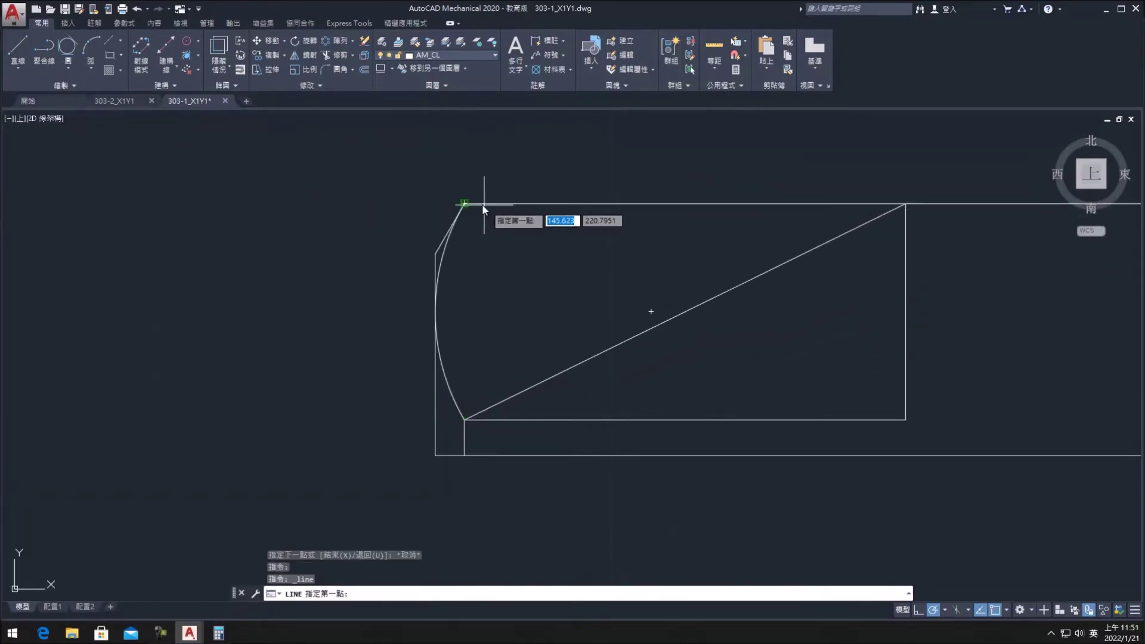
left_click(467, 205)
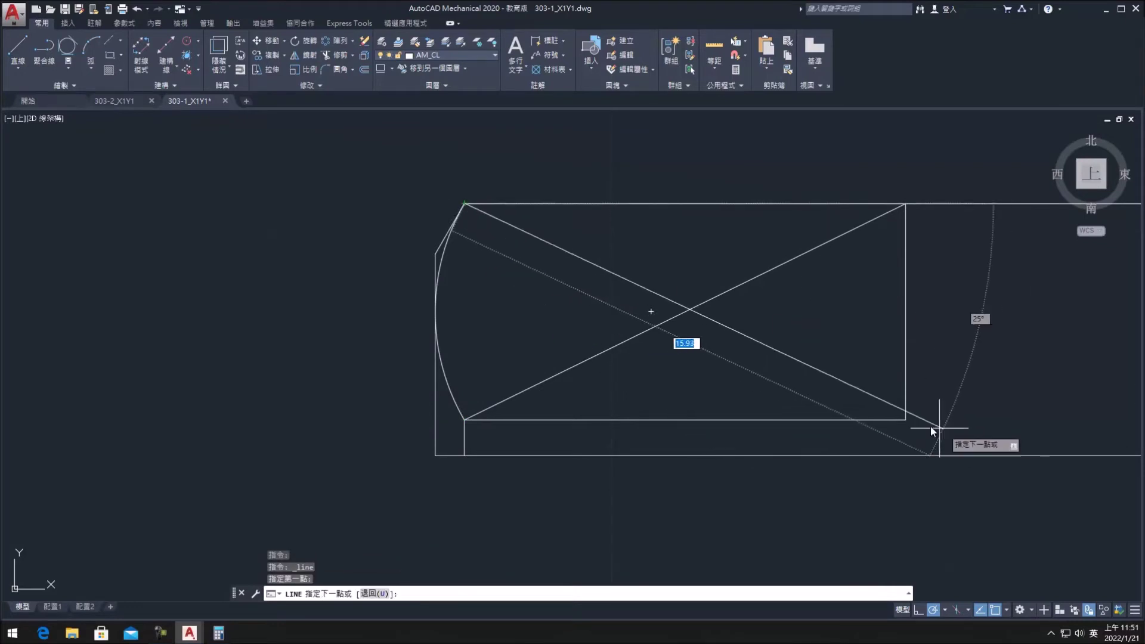
left_click(905, 419)
key("Escape")
Step: Move both diagonals onto the green layer
left_click(731, 290)
left_click(727, 333)
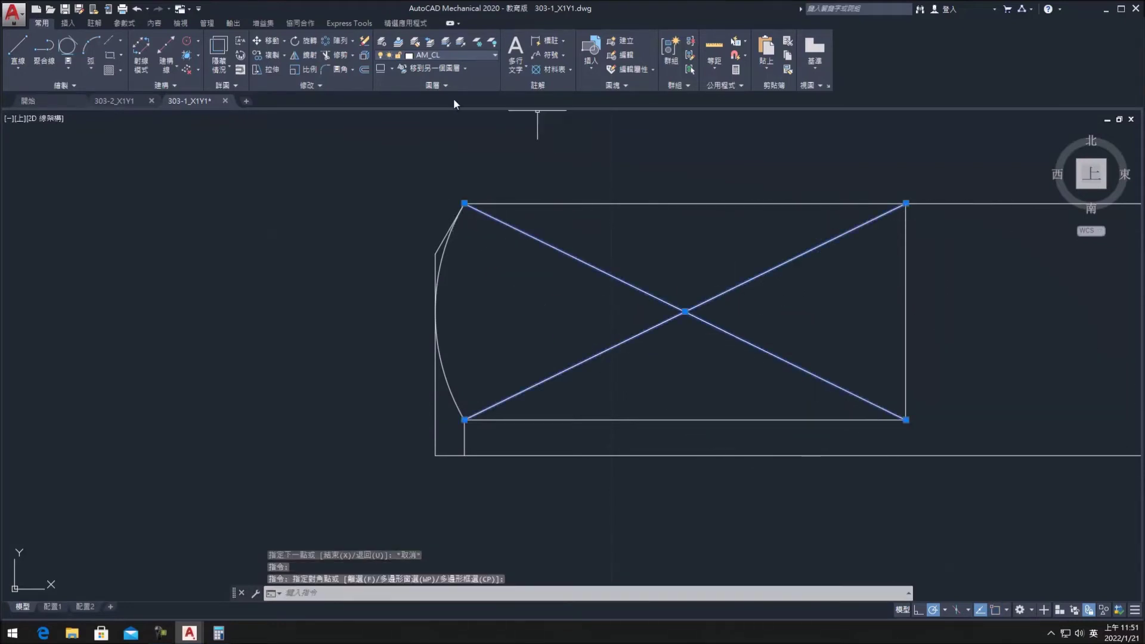
left_click(494, 55)
left_click(417, 198)
key("Escape")
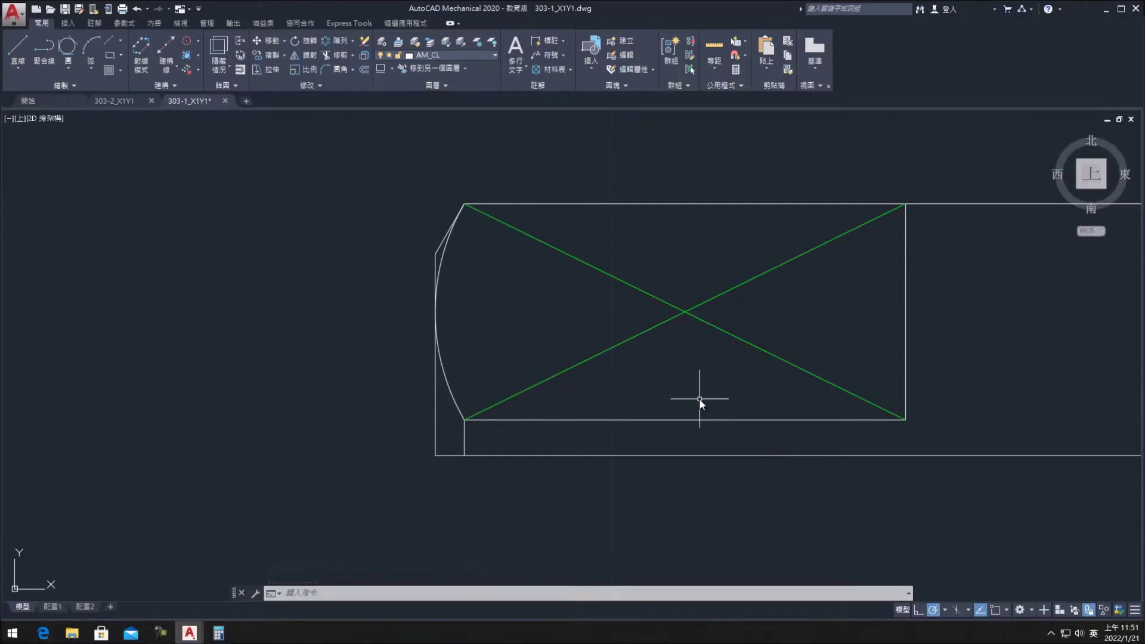
scroll(699, 400, "down", 4)
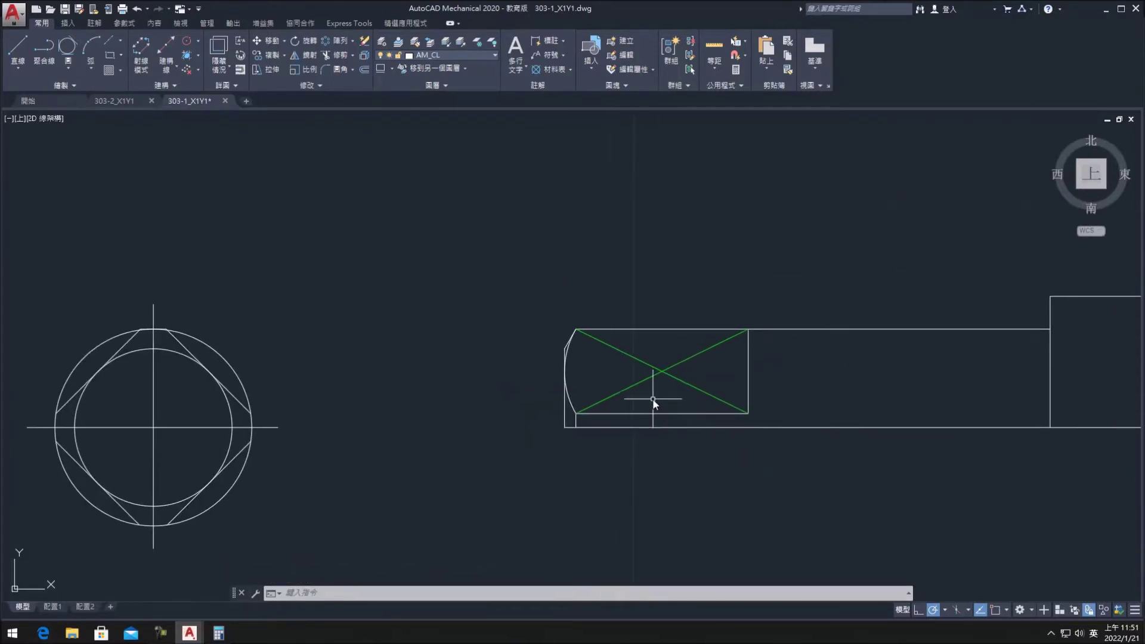
scroll(652, 398, "down", 4)
left_click(678, 347)
Step: Lengthen the collar line and baseline, and put them on the AM_CL layer
left_click(770, 347)
left_click(643, 425)
left_click(416, 425)
left_click(400, 424)
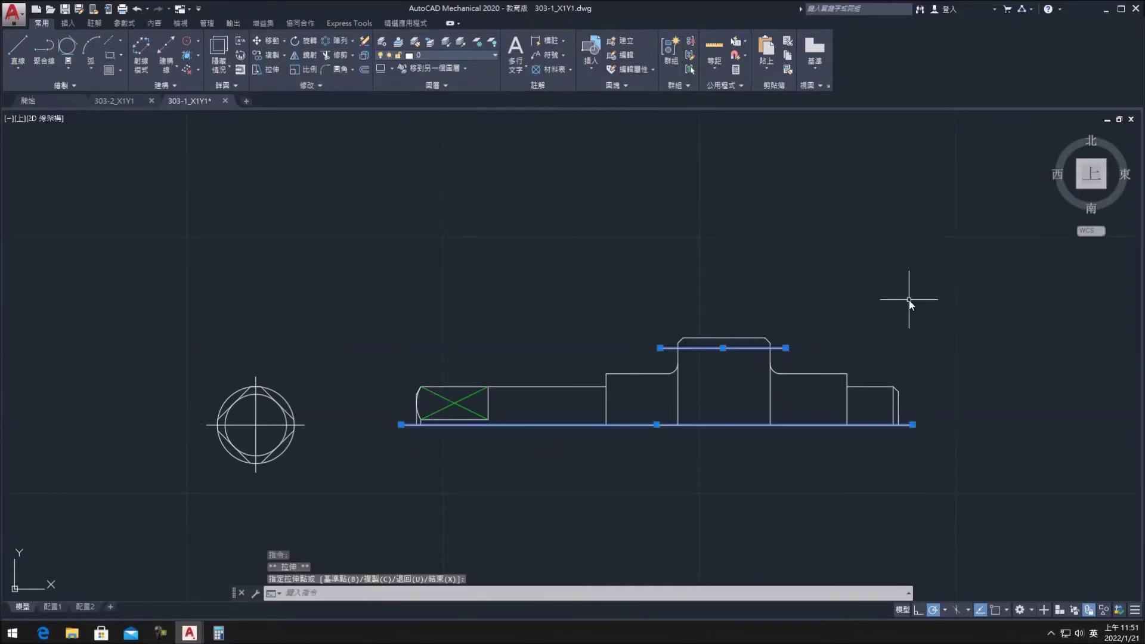
left_click(453, 55)
left_click(454, 173)
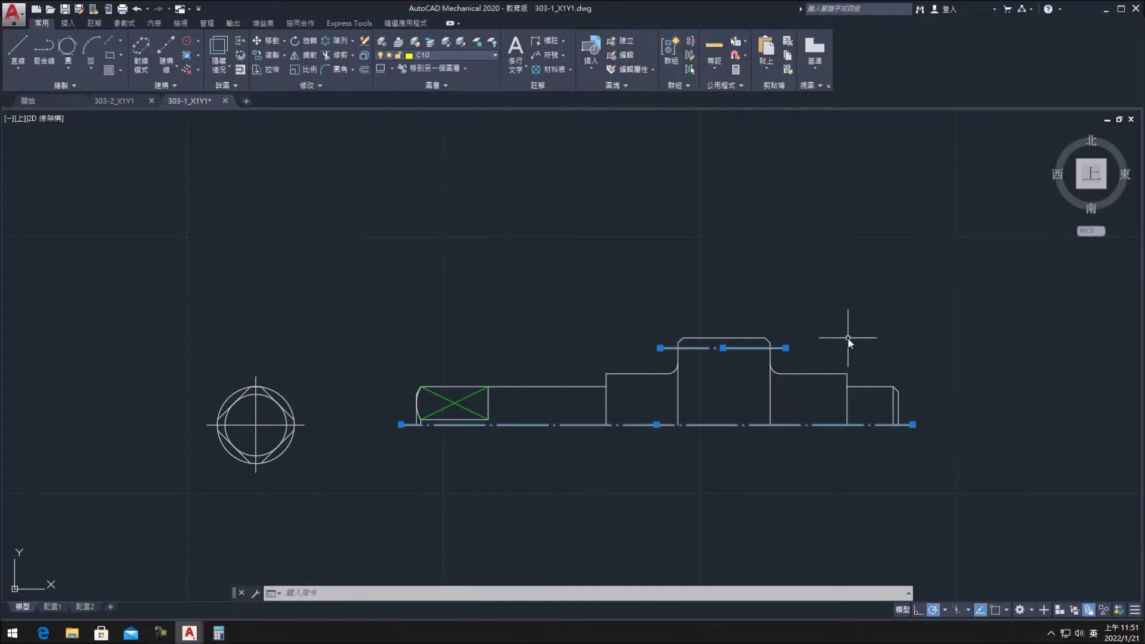
type("l")
key("Return")
Step: Mirror the shaft outline about its centreline, keeping the original lines
left_click(310, 55)
left_click(339, 380)
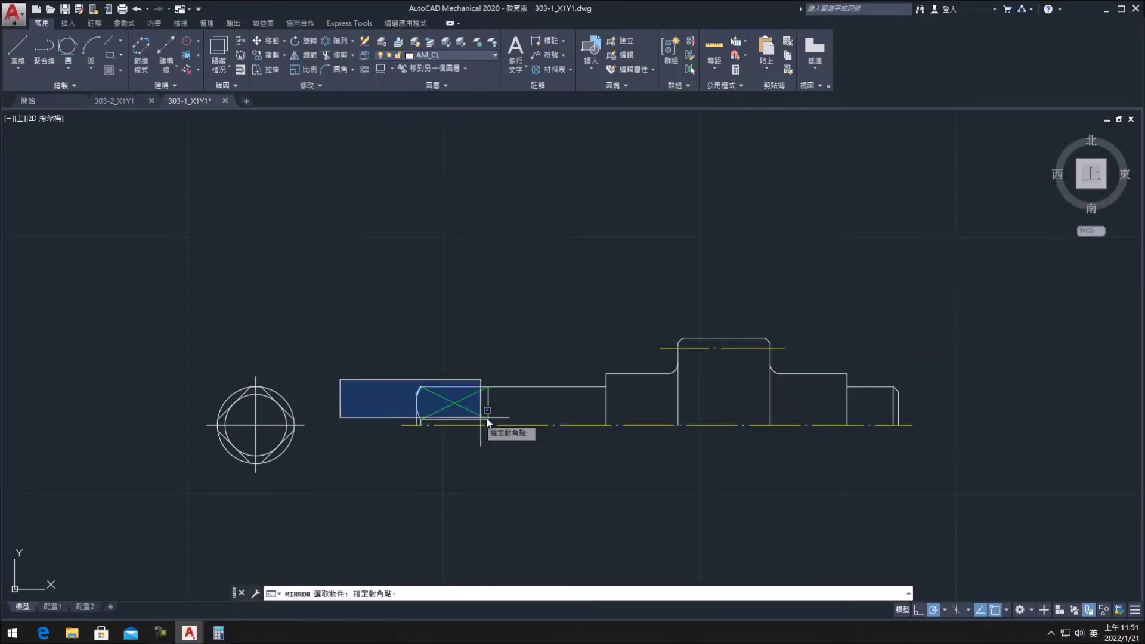
left_click(940, 410)
left_click(541, 334)
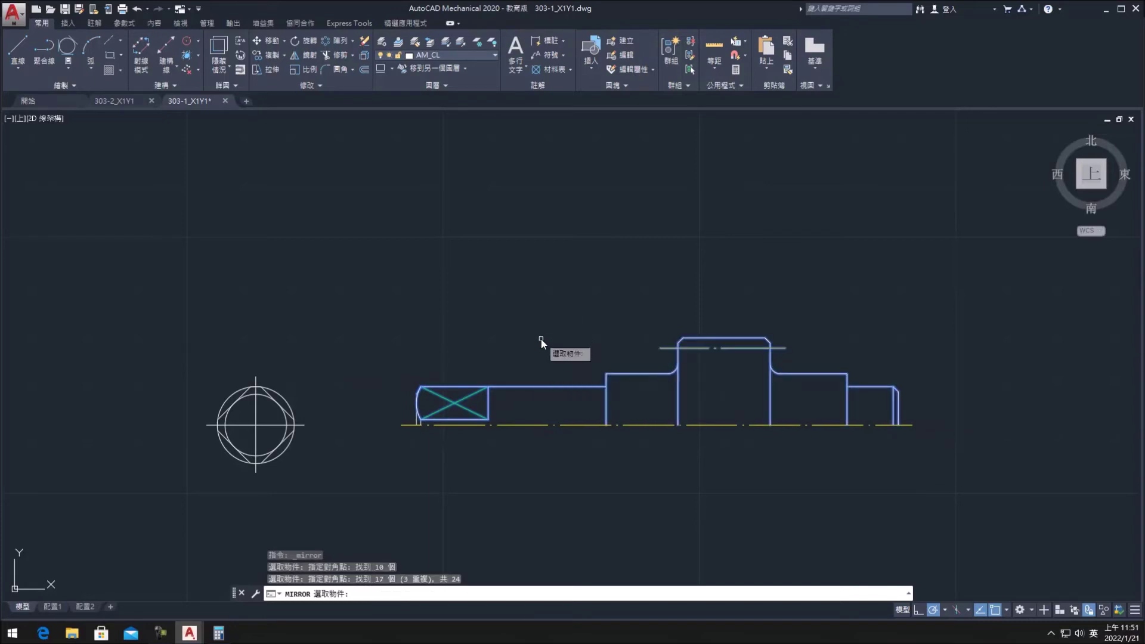
scroll(409, 411, "up", 3)
left_click(440, 439)
left_click(463, 450)
left_click(685, 512)
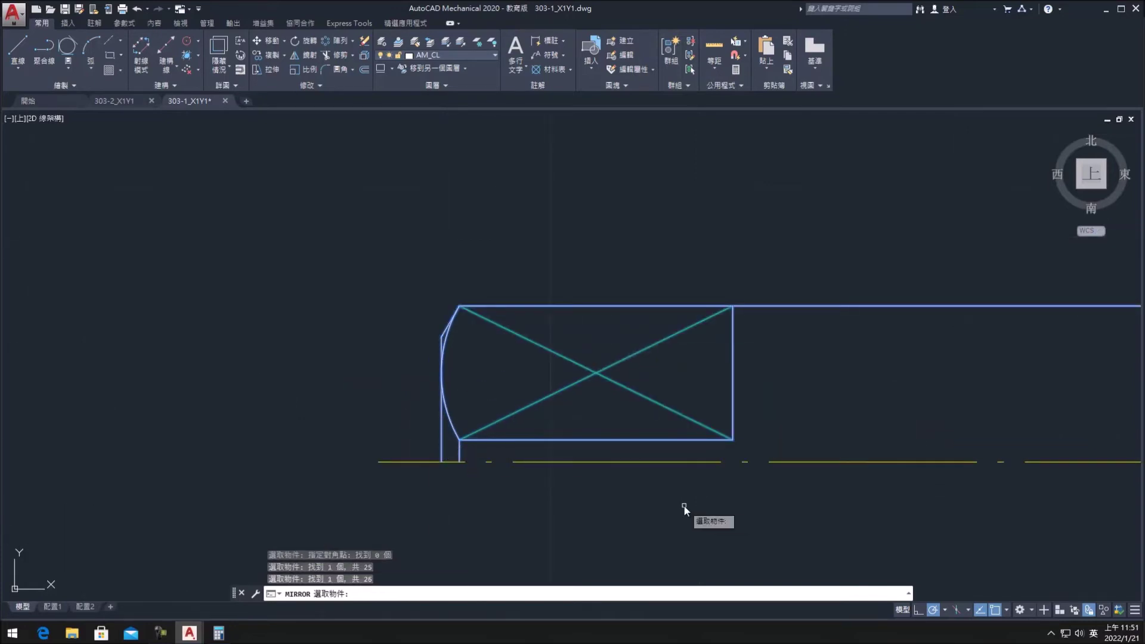
scroll(547, 431, "down", 2)
key("Return")
left_click(357, 424)
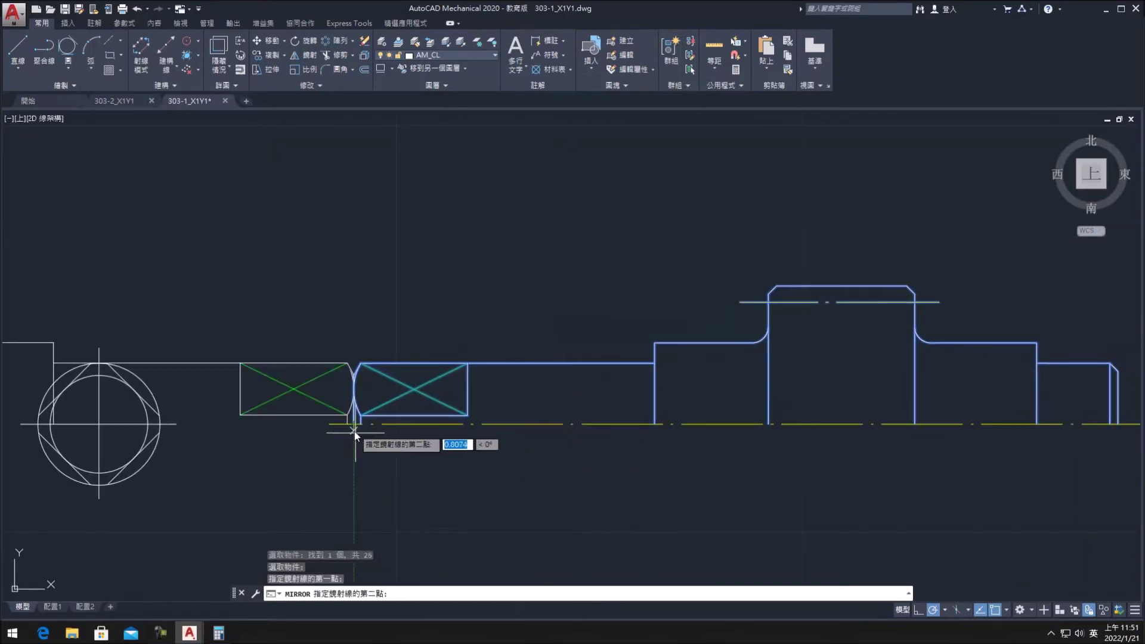
left_click(494, 424)
key("Return")
key("Return")
Step: Bring the circular cross-section into view and select its horizontal centreline
scroll(703, 442, "down", 2)
middle_click_drag(703, 443, 520, 409)
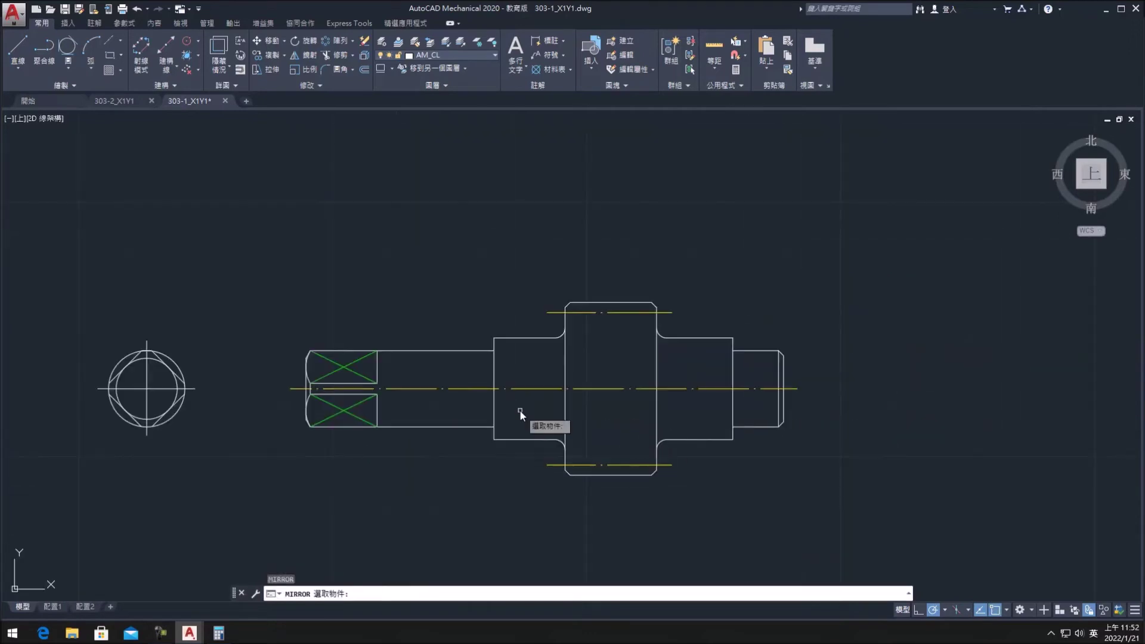
middle_click_drag(101, 402, 317, 402)
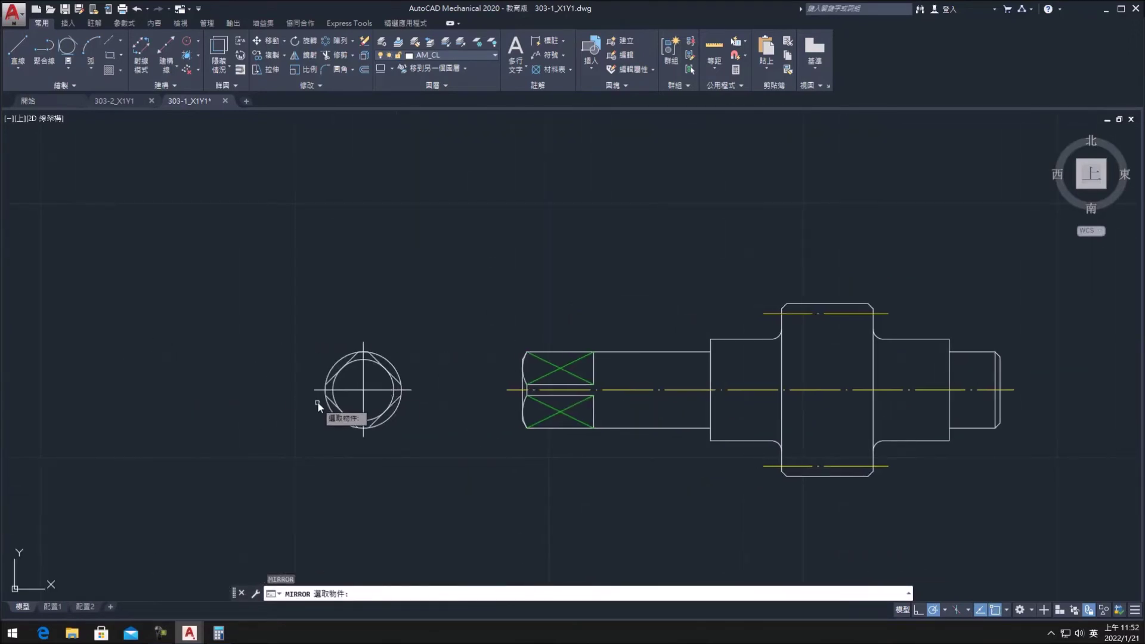
left_click(361, 389)
left_click(453, 54)
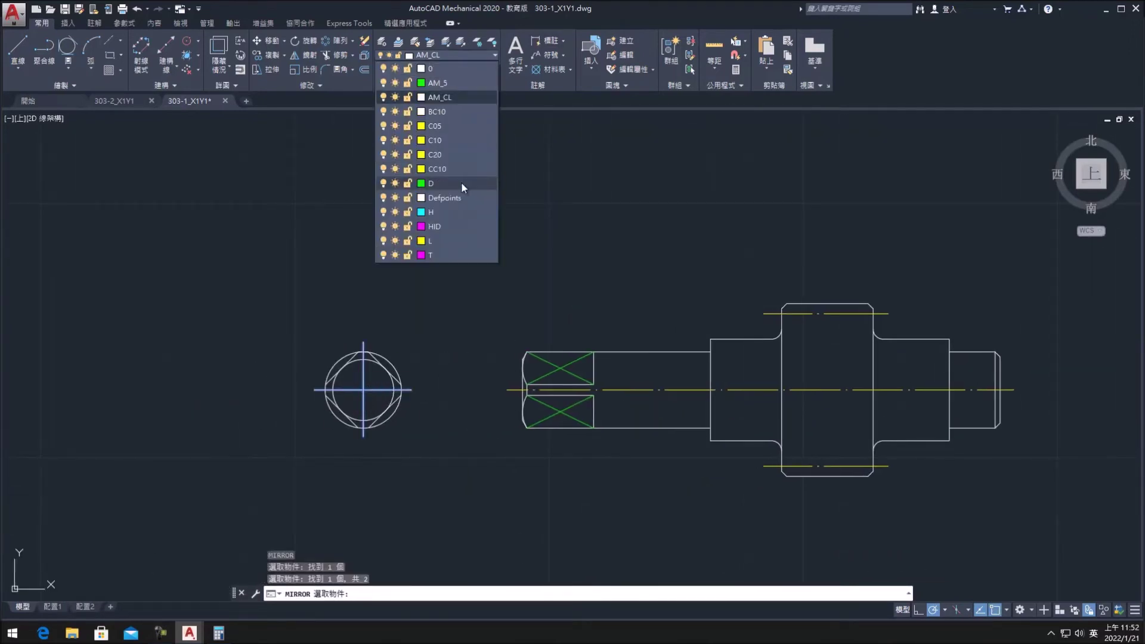
Step: Put the cross-section's horizontal centreline on layer C10
left_click(464, 144)
left_click(490, 56)
left_click(440, 145)
key("Escape")
left_click(365, 391)
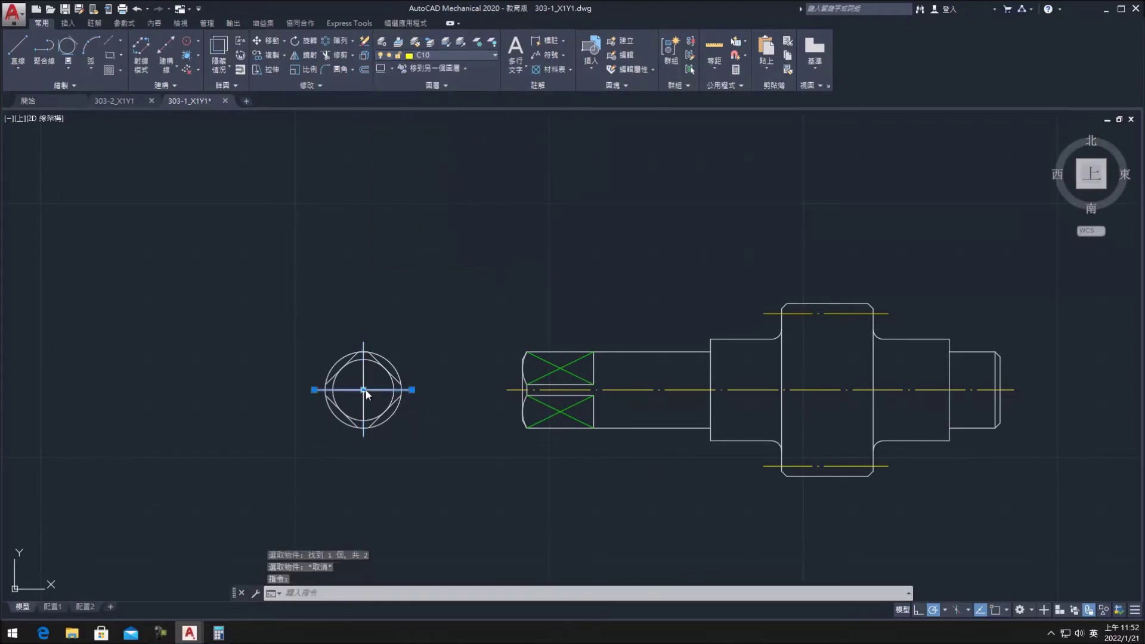
left_click(454, 54)
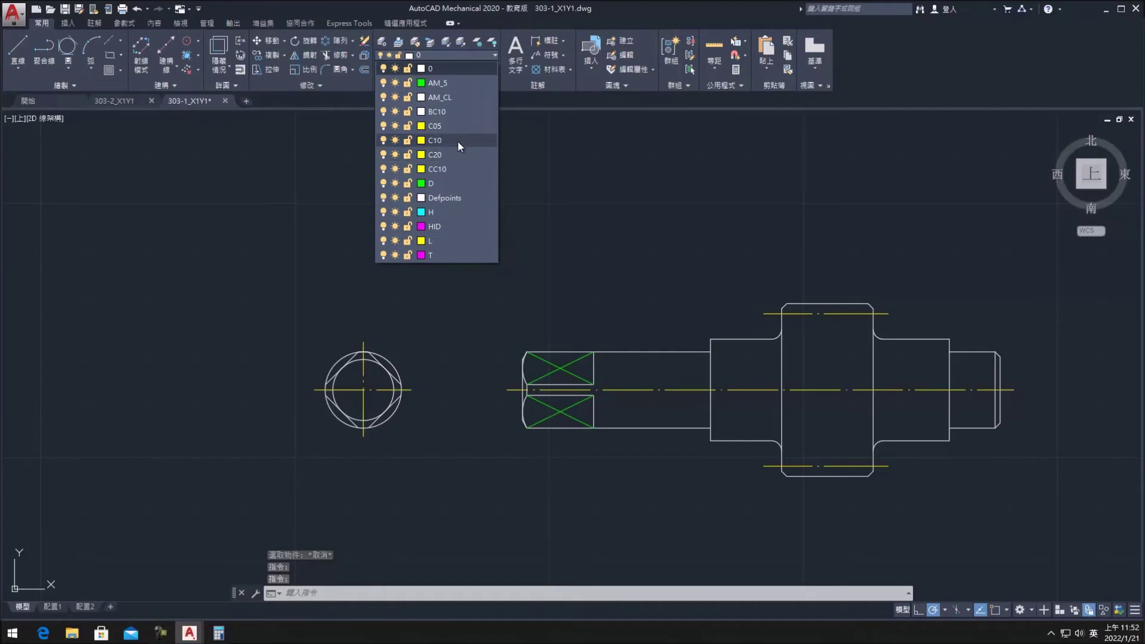
left_click(456, 140)
key("Escape")
middle_click(575, 294)
middle_click(575, 294)
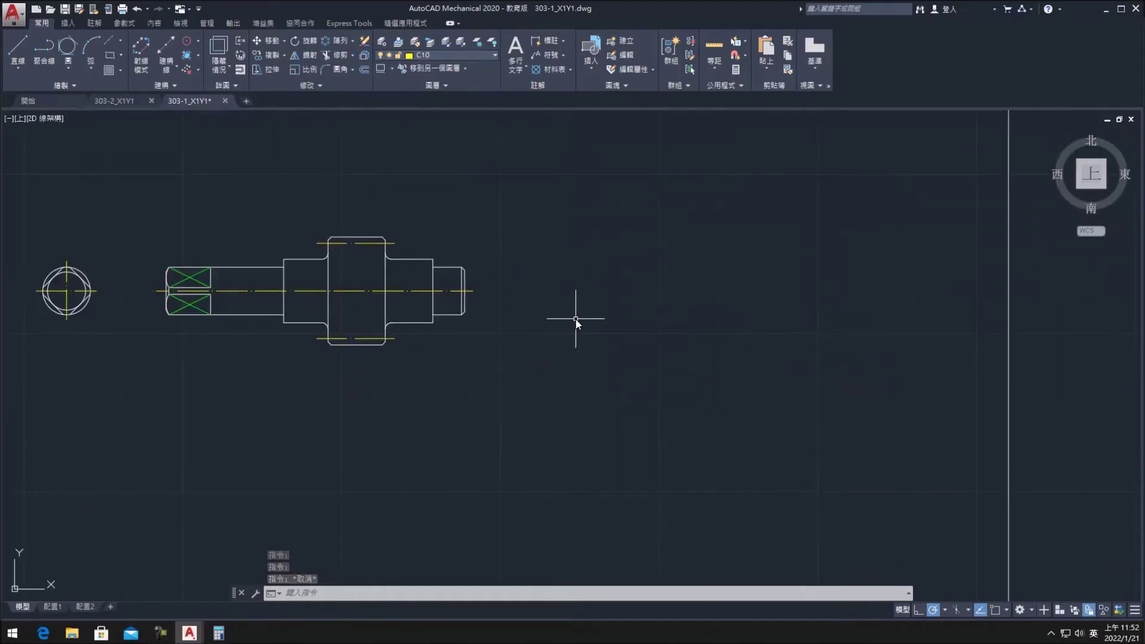
Step: Draw a trial line below the shaft, then delete it
scroll(578, 311, "down", 2)
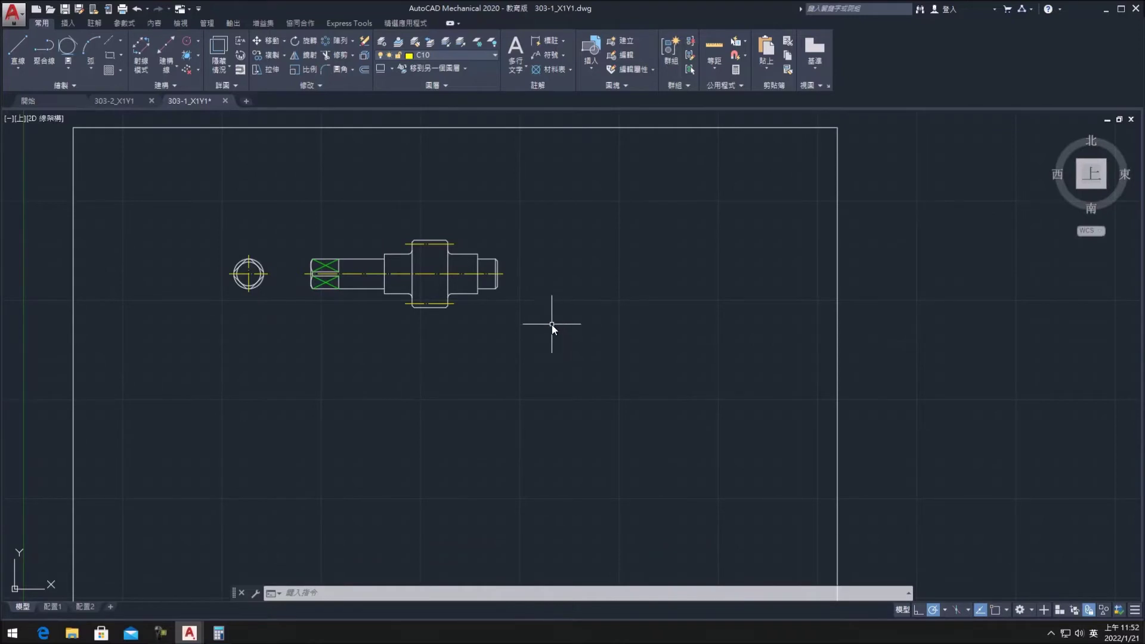
middle_click_drag(164, 141, 214, 117)
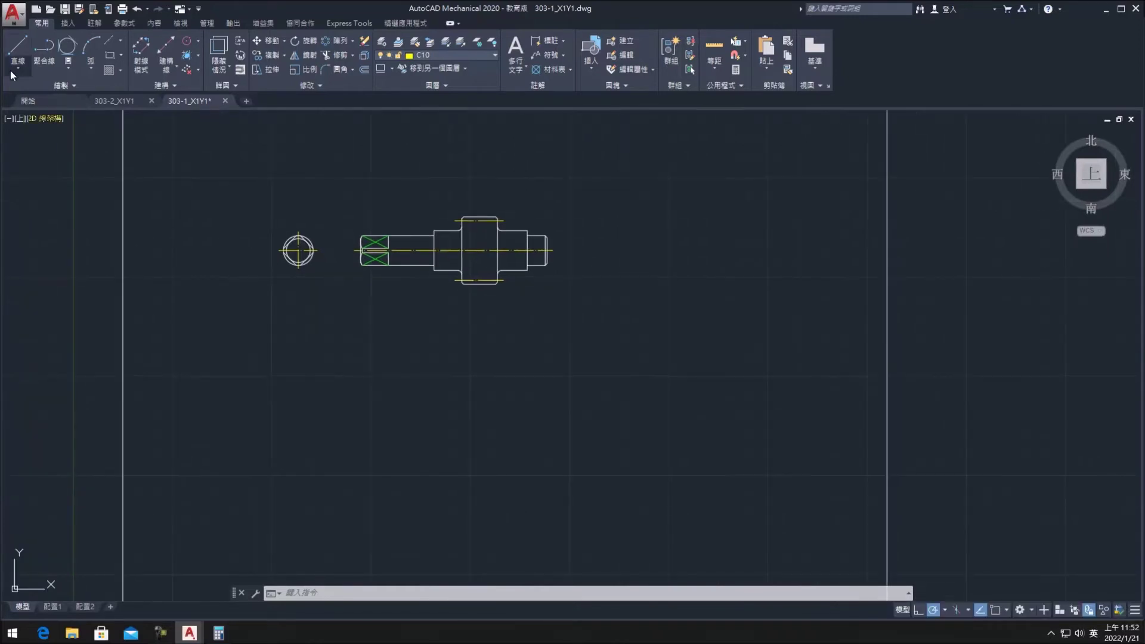
type("l")
key("Return")
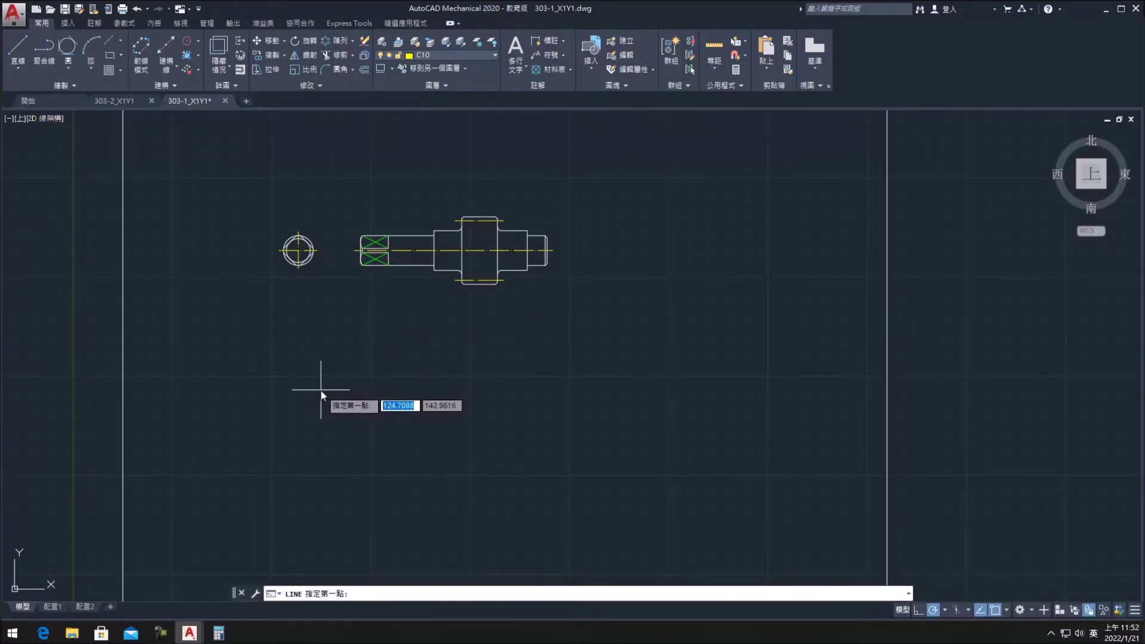
left_click(292, 422)
left_click(530, 421)
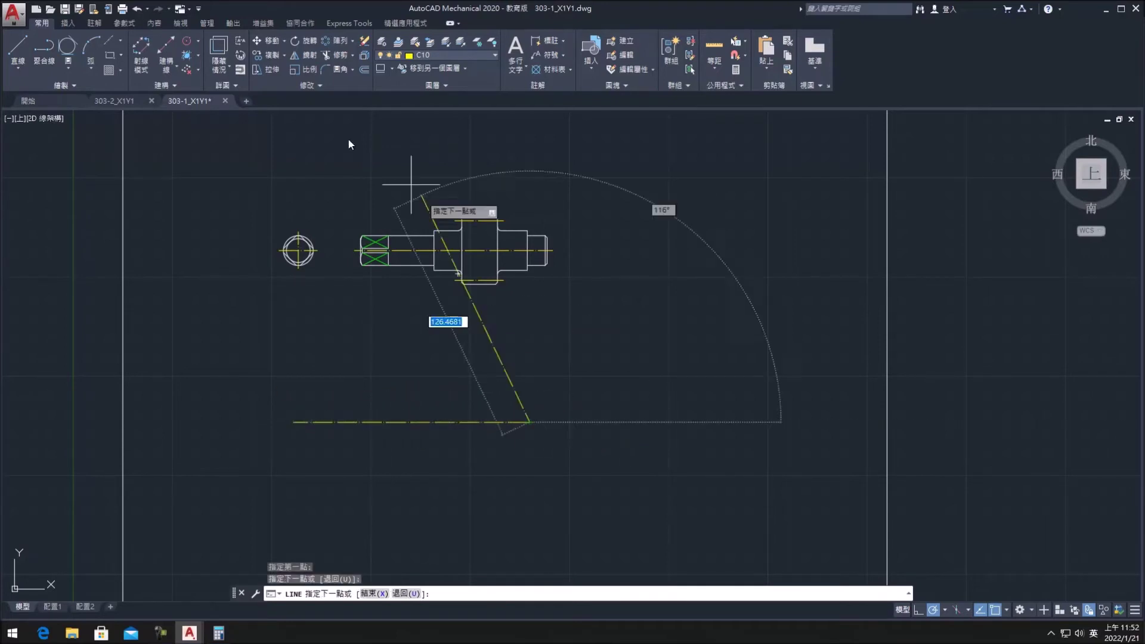
key("Escape")
left_click(478, 422)
key("Delete")
Step: Make layer 0 current and reframe the view around the shaft
left_click(482, 55)
scroll(481, 84, "up", 2)
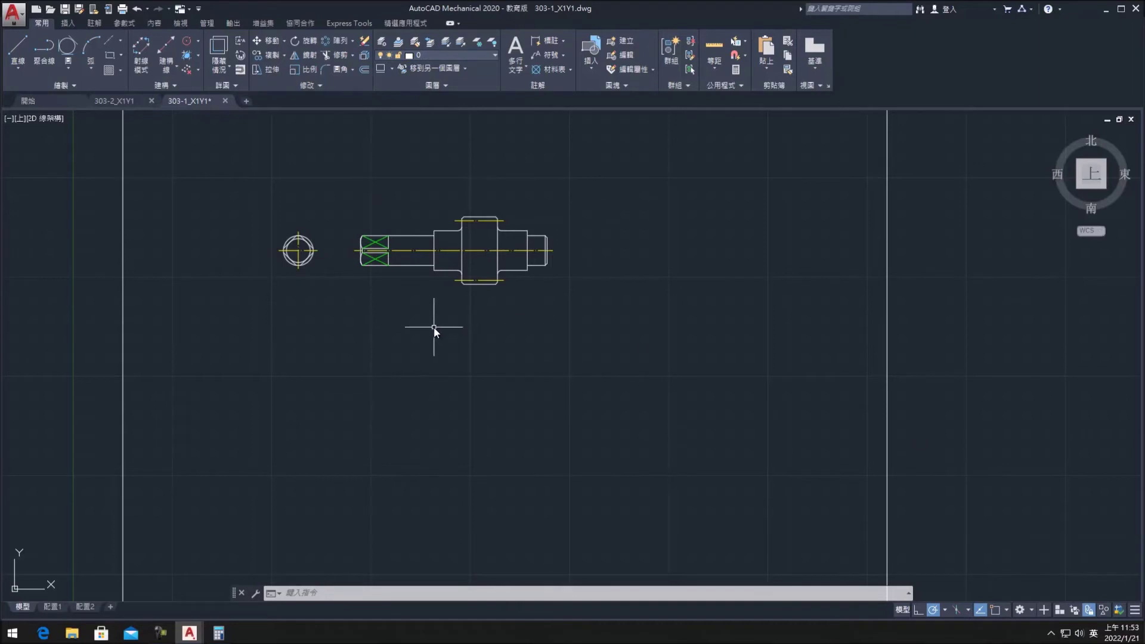
middle_click_drag(434, 326, 425, 410)
scroll(375, 396, "up", 4)
scroll(380, 389, "up", 2)
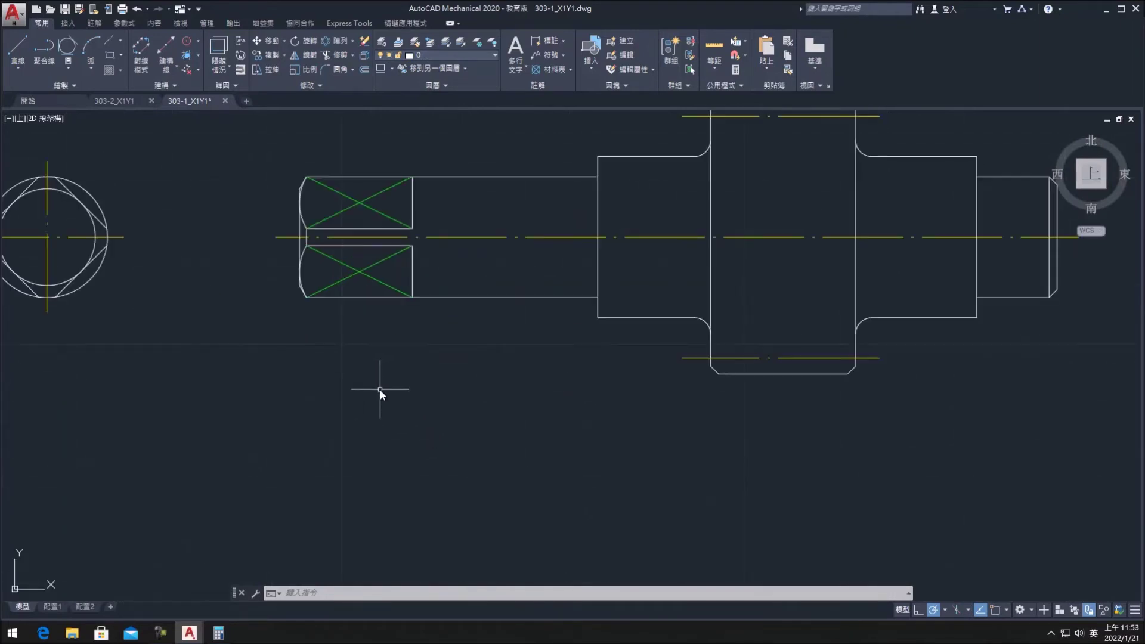
scroll(376, 421, "down", 4)
Step: Draw an 85-long horizontal base line below the shaft and a vertical line crossing it
left_click(18, 48)
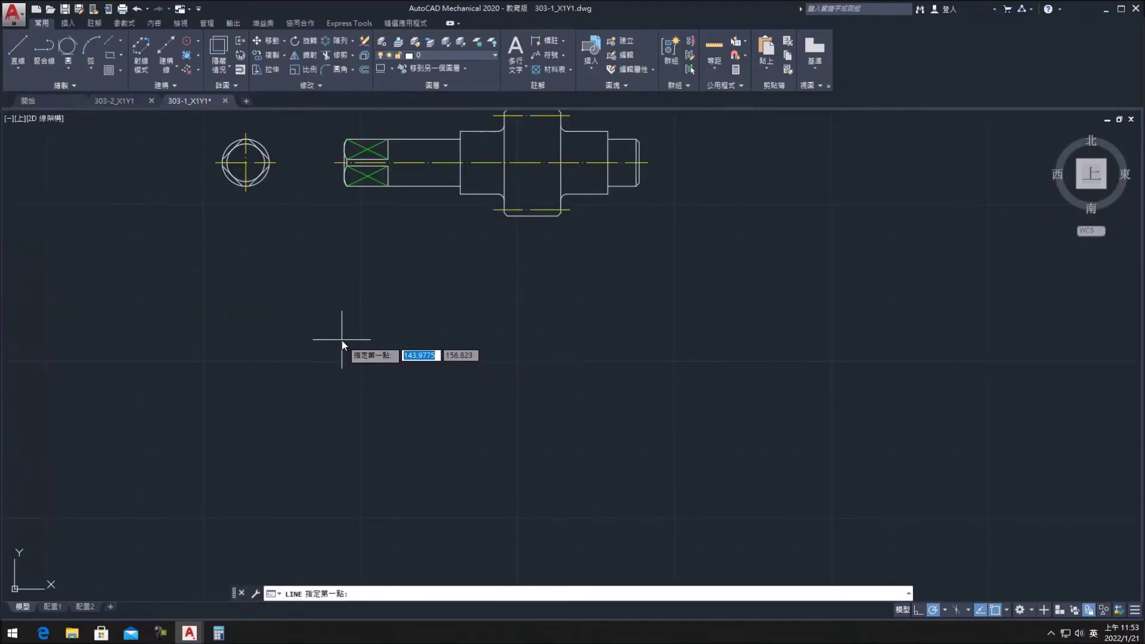
left_click(342, 340)
type("85")
key("Return")
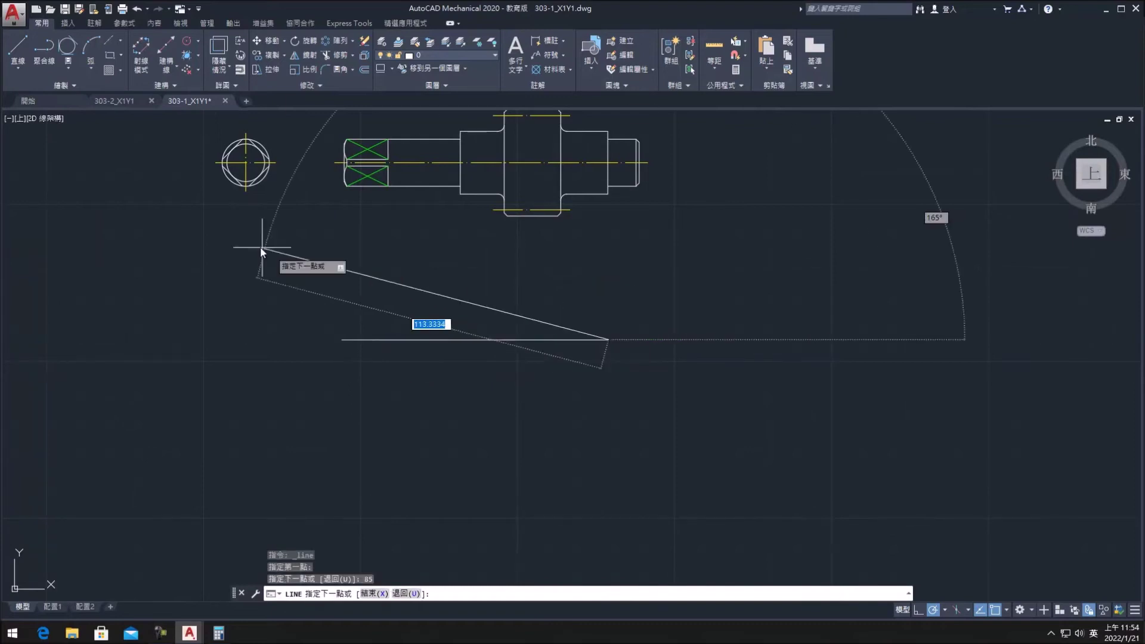
key("Return")
Step: Offset the vertical line 85 to the right and extend the base line past it
key("Return")
left_click(357, 284)
left_click(356, 356)
key("Escape")
left_click(364, 69)
type("85")
key("Return")
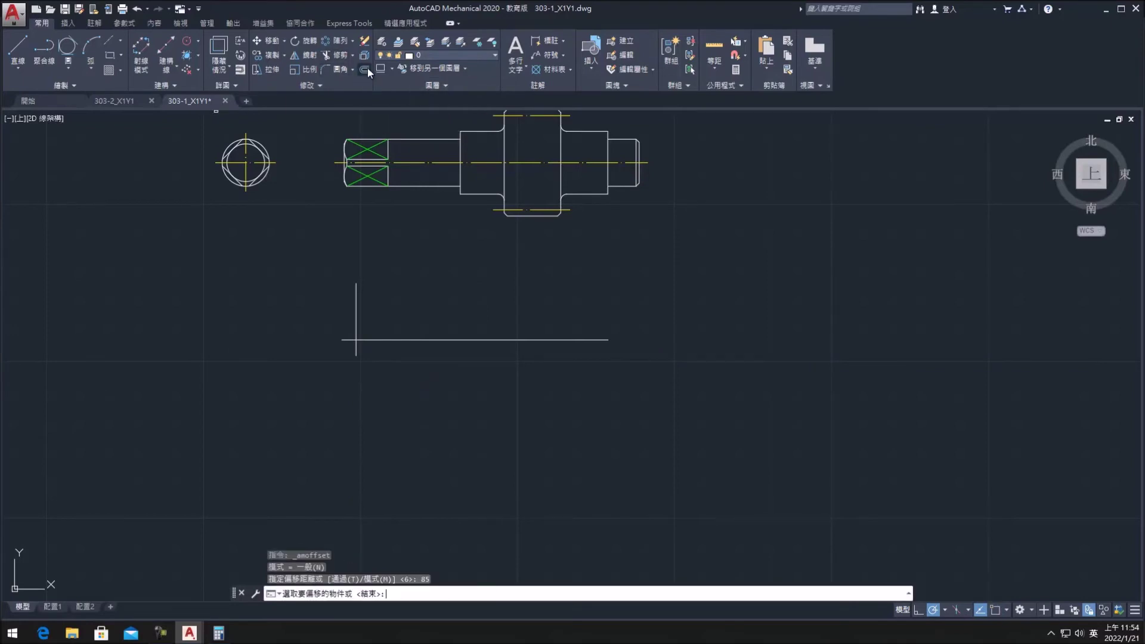
left_click(356, 317)
left_click(422, 322)
key("Return")
left_click(537, 340)
left_click(608, 340)
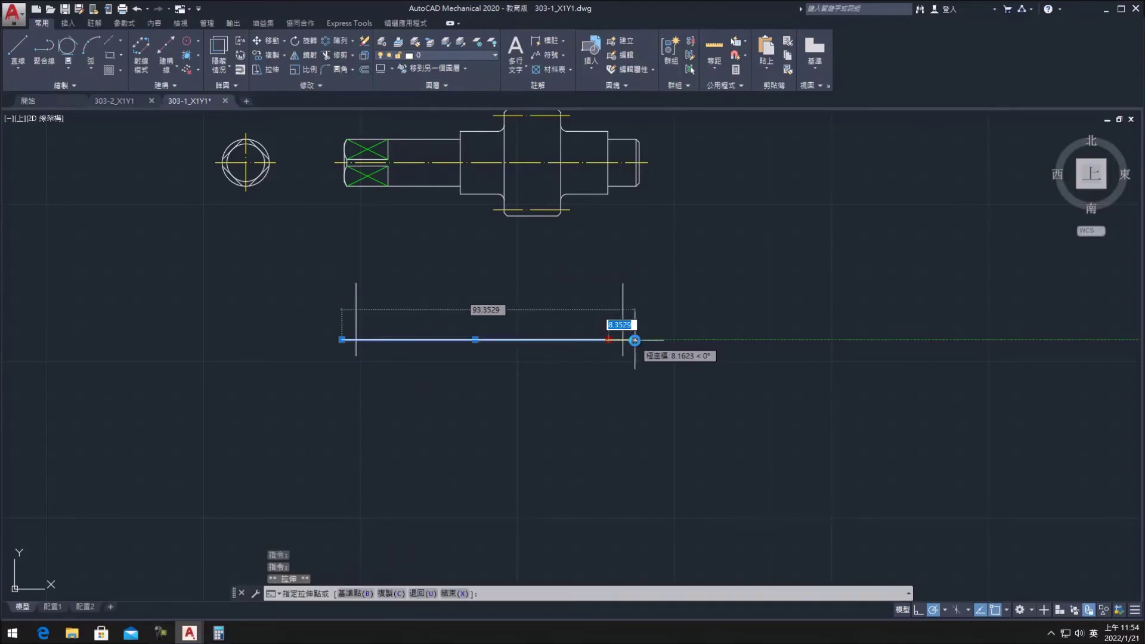
left_click(363, 70)
type("0")
key("Return")
Step: Offset the right vertical 30 to the left, then that line 45 further left
left_click(622, 310)
left_click(573, 238)
key("Escape")
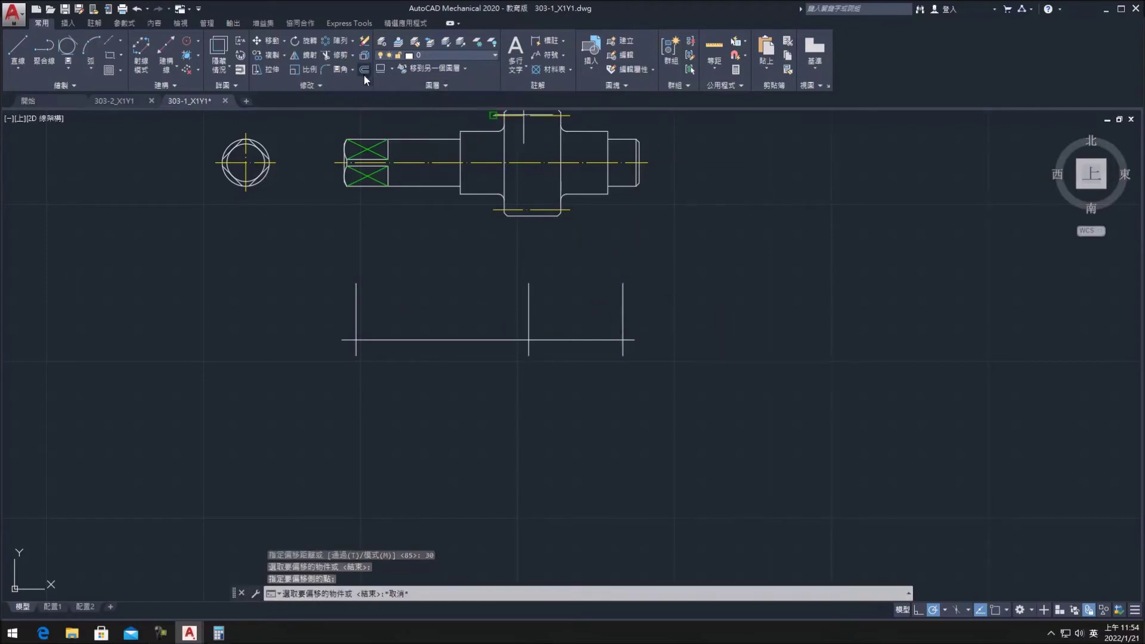
left_click(363, 73)
type("45")
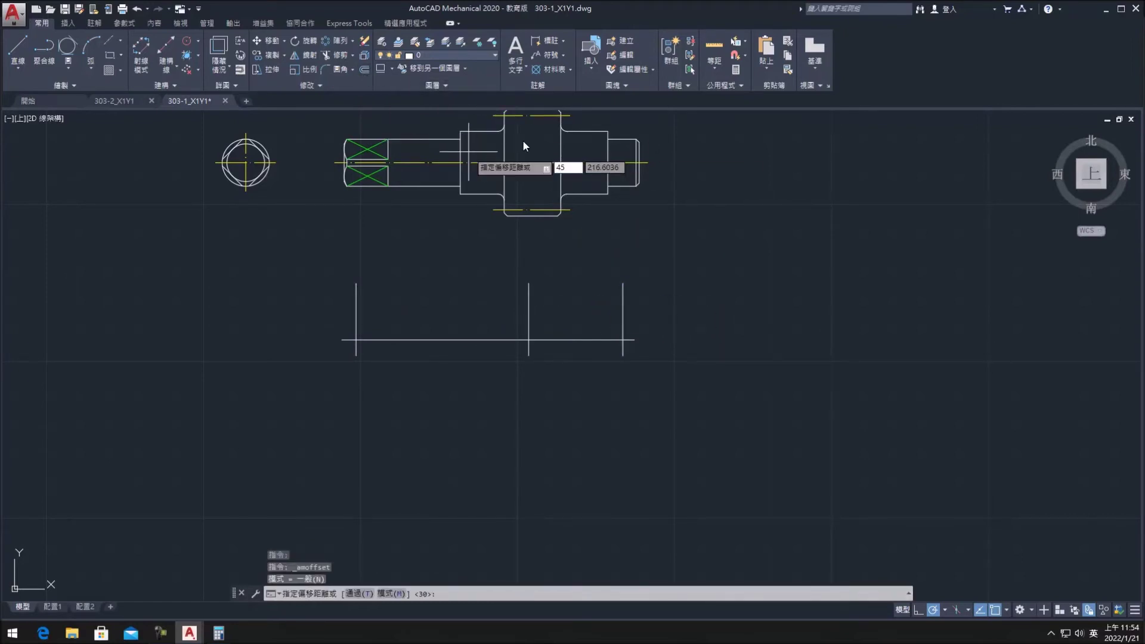
key("Return")
left_click(528, 304)
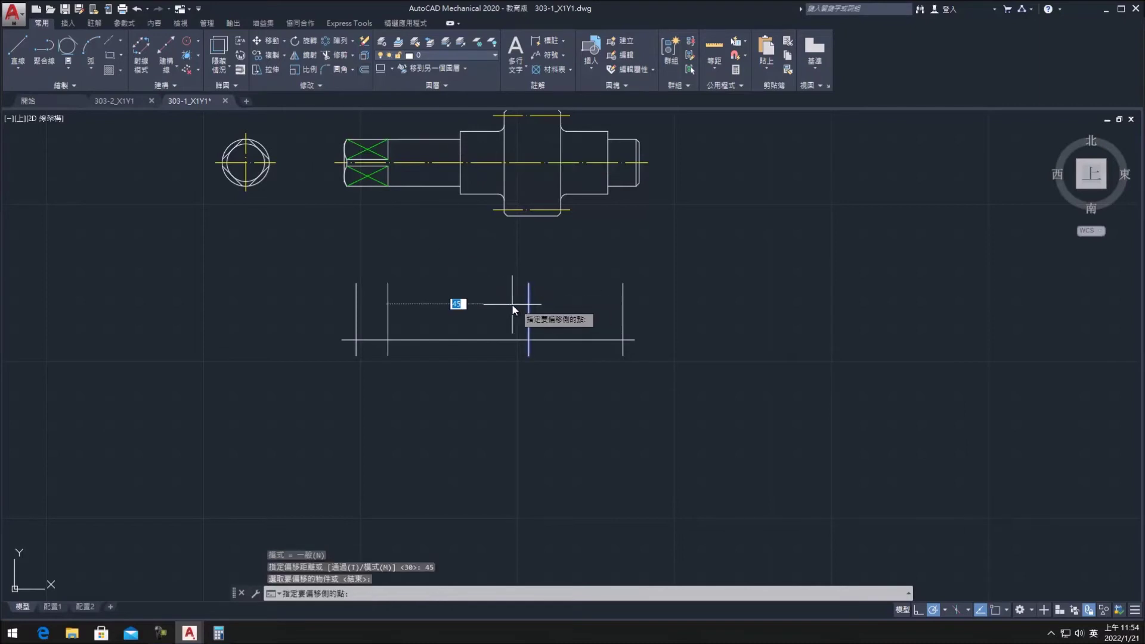
left_click(502, 311)
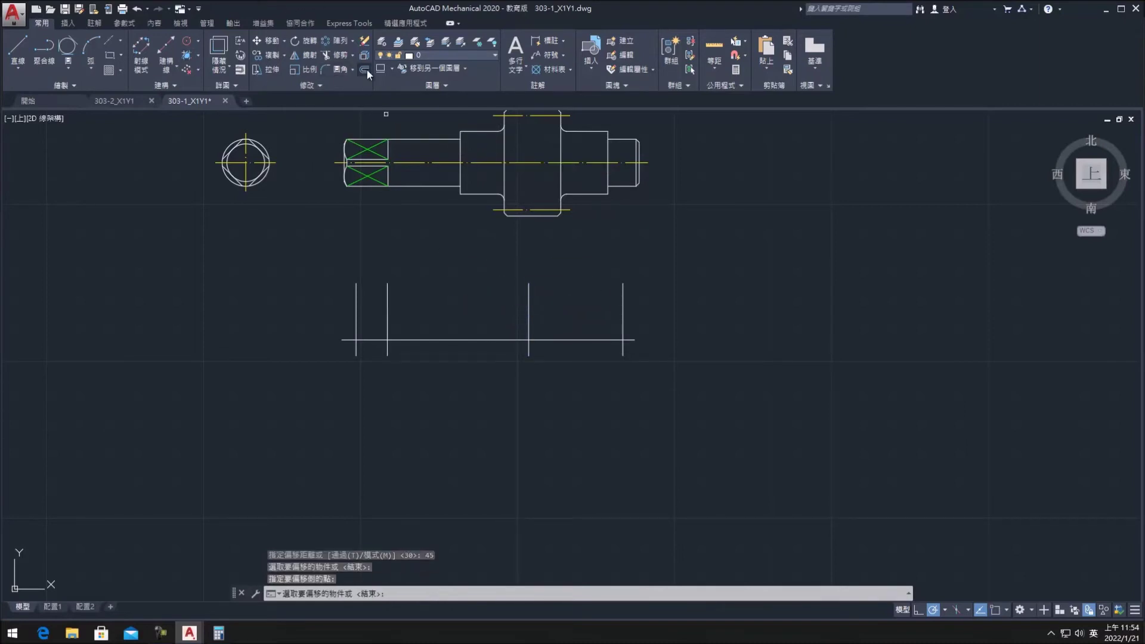
Step: Offset the base line upward by 4 and by 15
left_click(367, 70)
type("4")
key("Return")
left_click(486, 340)
left_click(364, 73)
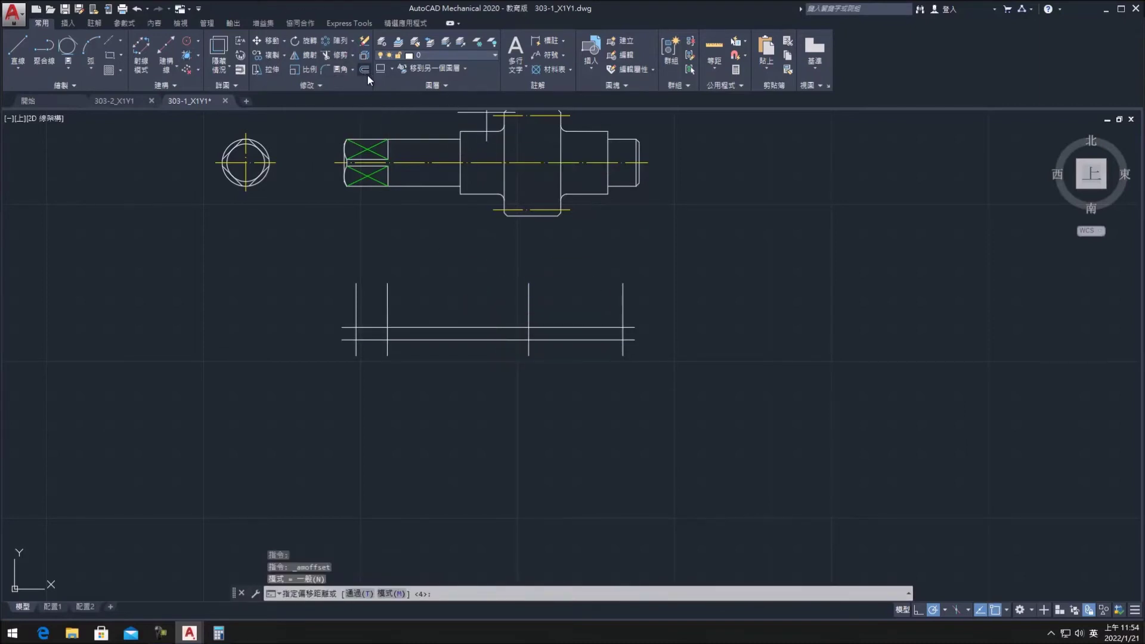
type("15")
key("Return")
left_click(558, 340)
left_click(561, 315)
key("Escape")
Step: Lengthen the right vertical lines upward
left_click(527, 288)
left_click(623, 286)
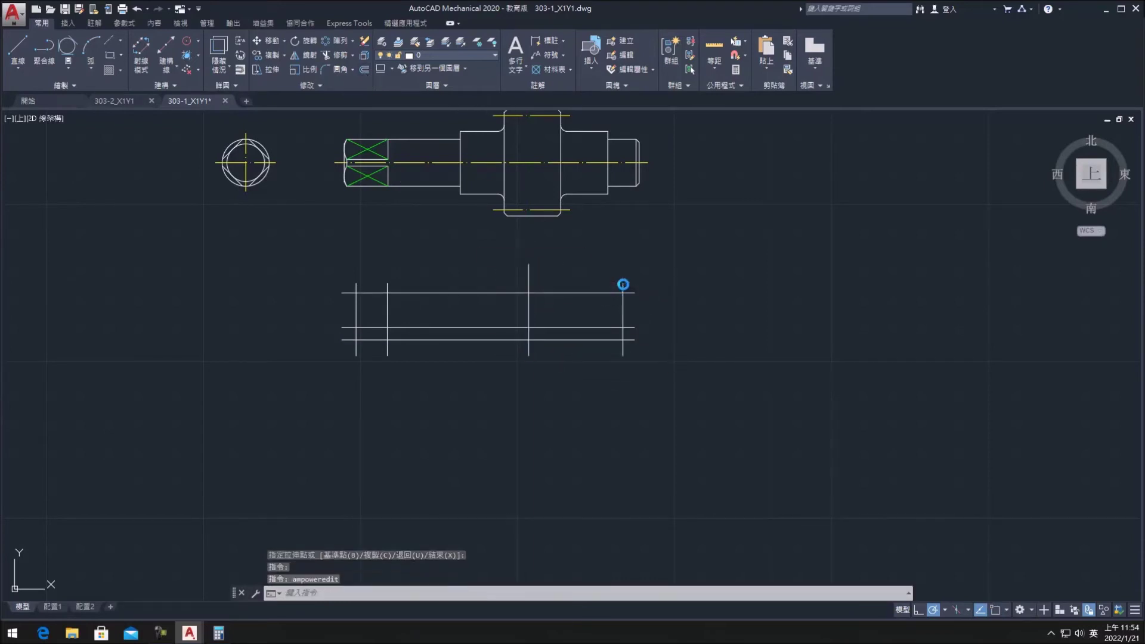
left_click(623, 284)
Step: Stretch the two left vertical lines upward
left_click(388, 289)
left_click(388, 280)
left_click(388, 262)
left_click(356, 291)
left_click(356, 284)
left_click(356, 258)
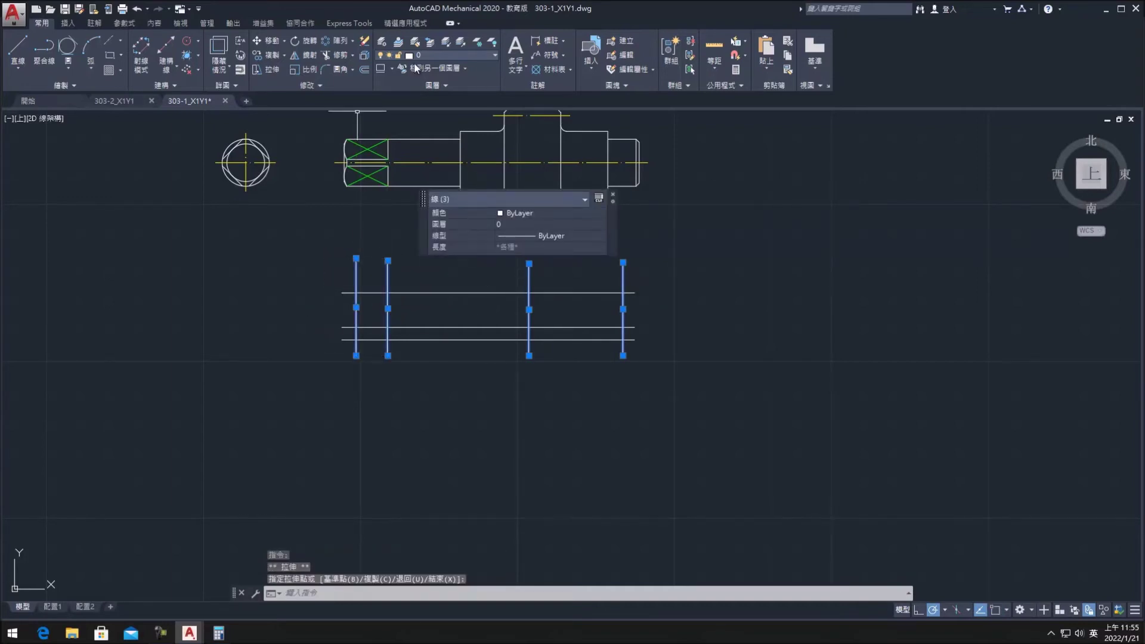
Step: Offset the base line 26 upward to form the top edge
left_click(364, 69)
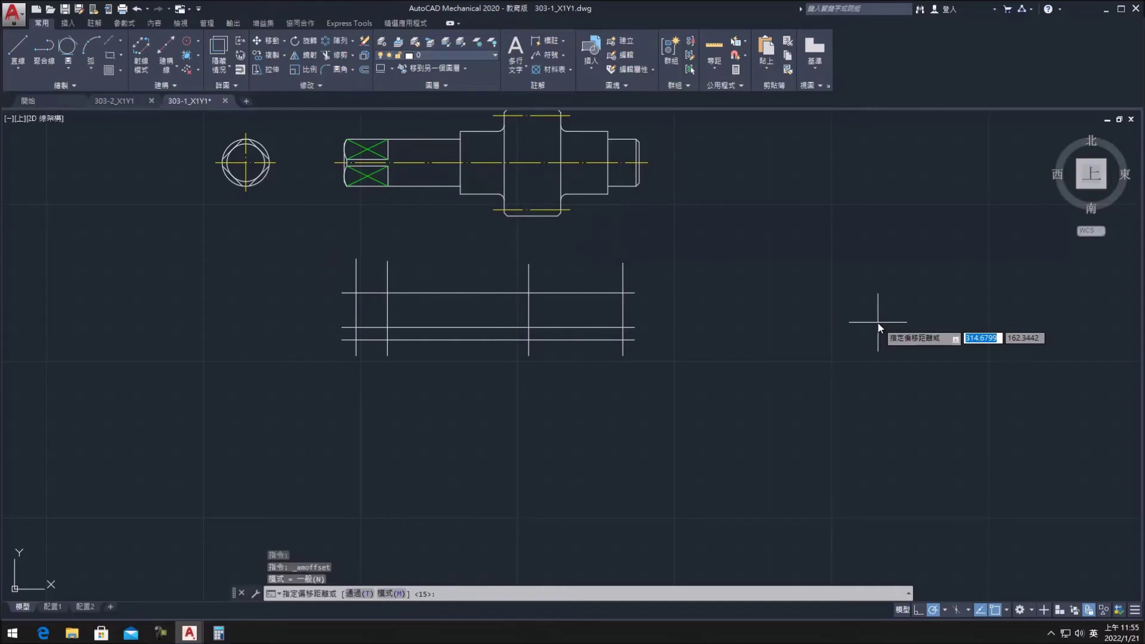
type("6")
key("Return")
left_click(590, 341)
left_click(593, 322)
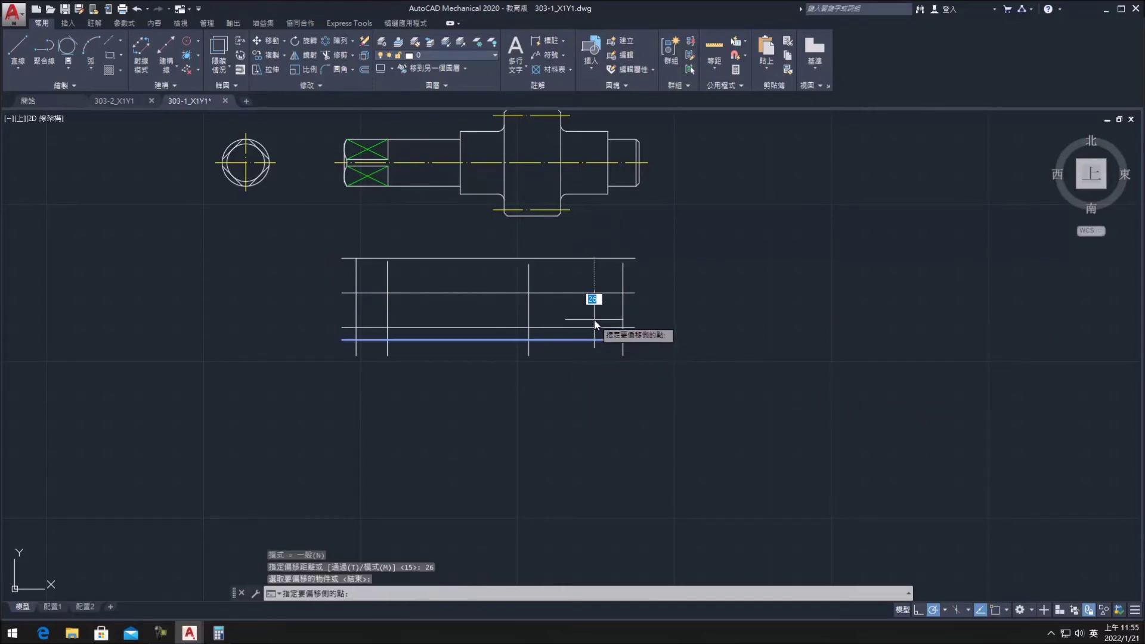
key("Escape")
Step: Stretch all four vertical lines up past the new top edge
left_click(622, 286)
left_click_drag(622, 263, 622, 245)
left_click(528, 287)
left_click_drag(528, 264, 528, 239)
key("Escape")
left_click(388, 281)
key("Escape")
mouse_move(388, 260)
left_mouse_down()
mouse_move(387, 245)
mouse_move(356, 245)
left_mouse_up()
left_click(356, 286)
key("Escape")
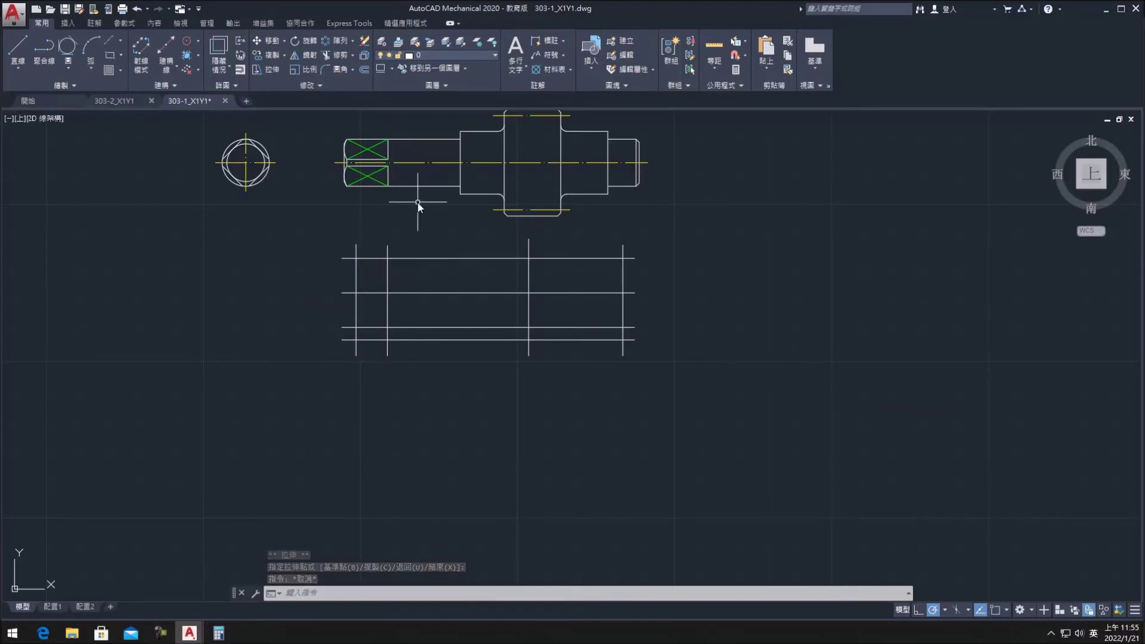
Step: Trim the grid's overhanging ends above, below, left and right of the outline
left_click(337, 59)
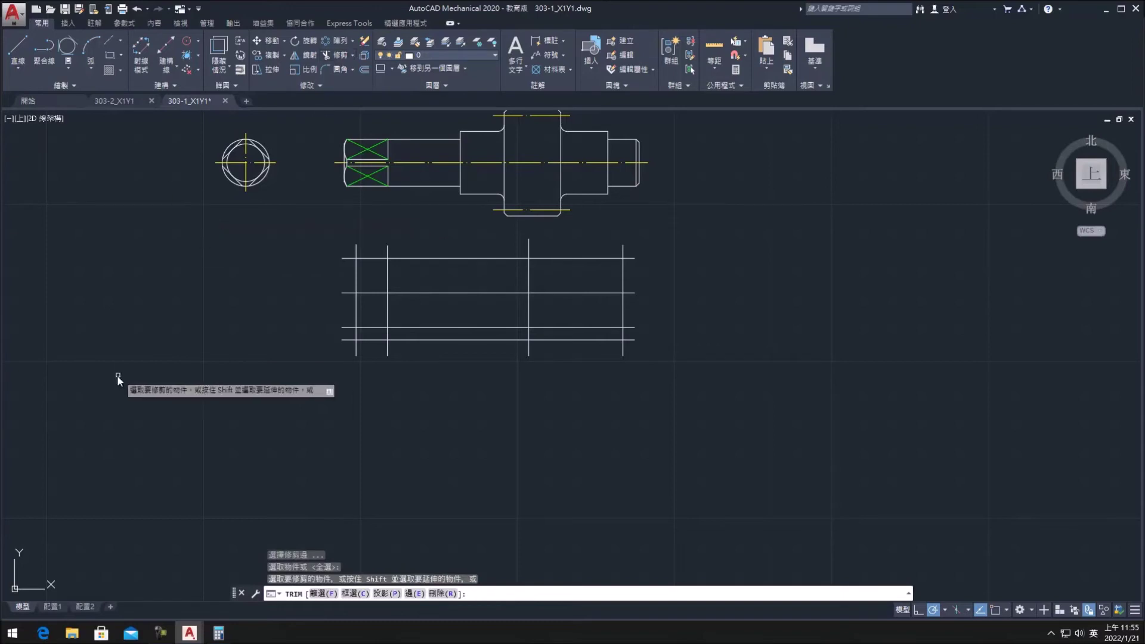
left_click(329, 351)
left_click(565, 355)
left_click(640, 249)
left_click(345, 251)
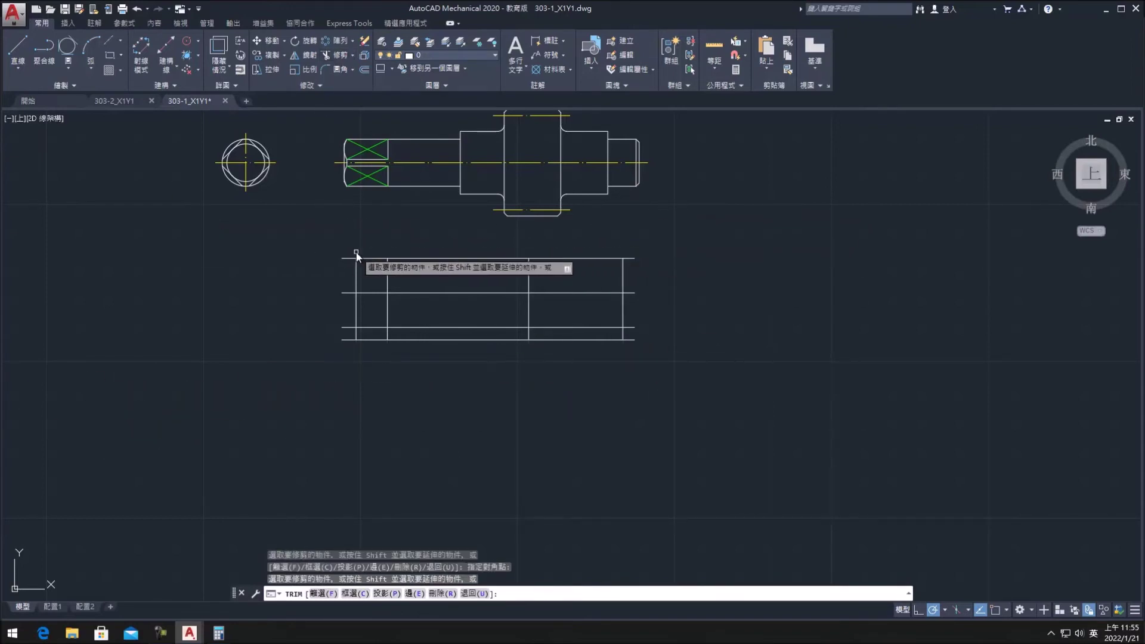
left_click(350, 249)
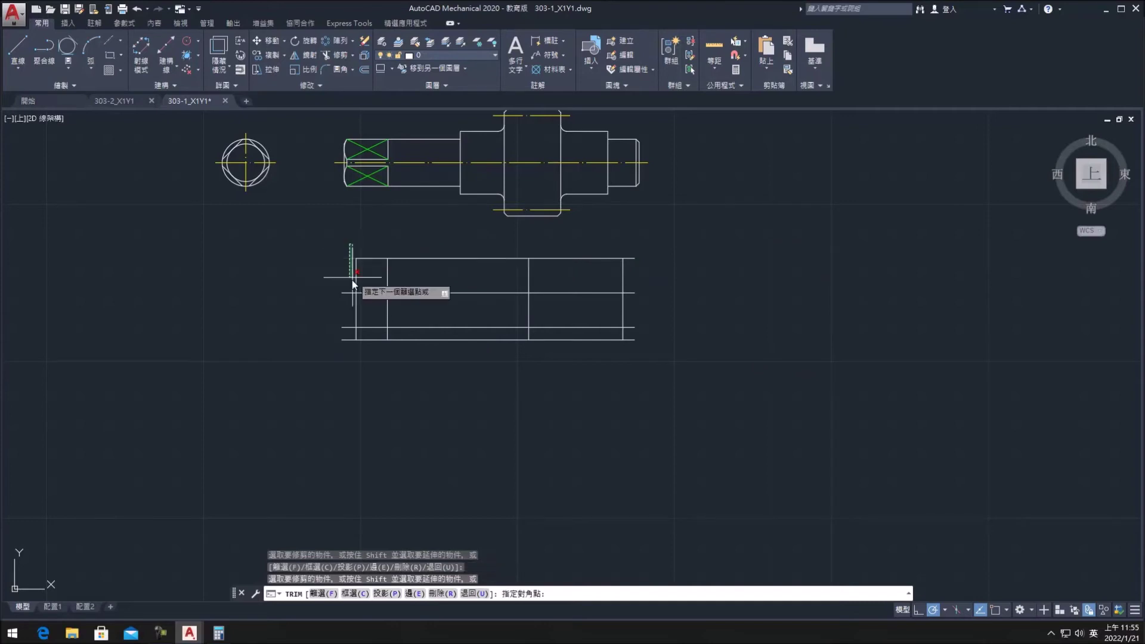
left_click(347, 356)
left_click_drag(638, 242, 634, 345)
scroll(48, 25, "down", 1)
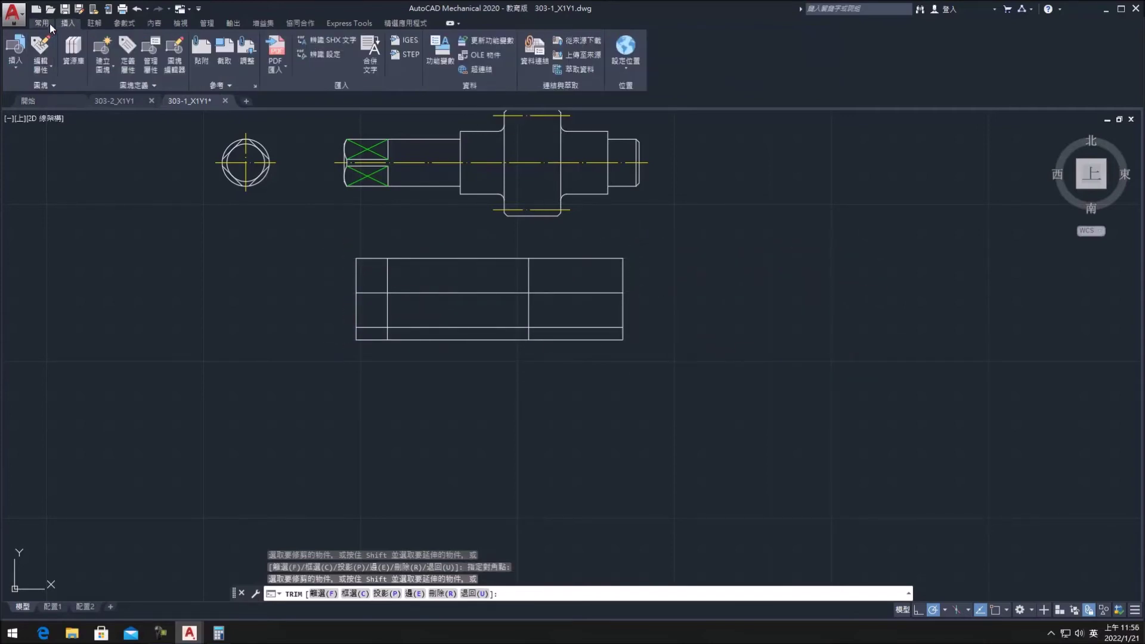
Step: Try a power dimension (pd) across the bottom edge, then abandon it
type("pd")
left_click(356, 340)
left_click(622, 340)
key("Escape")
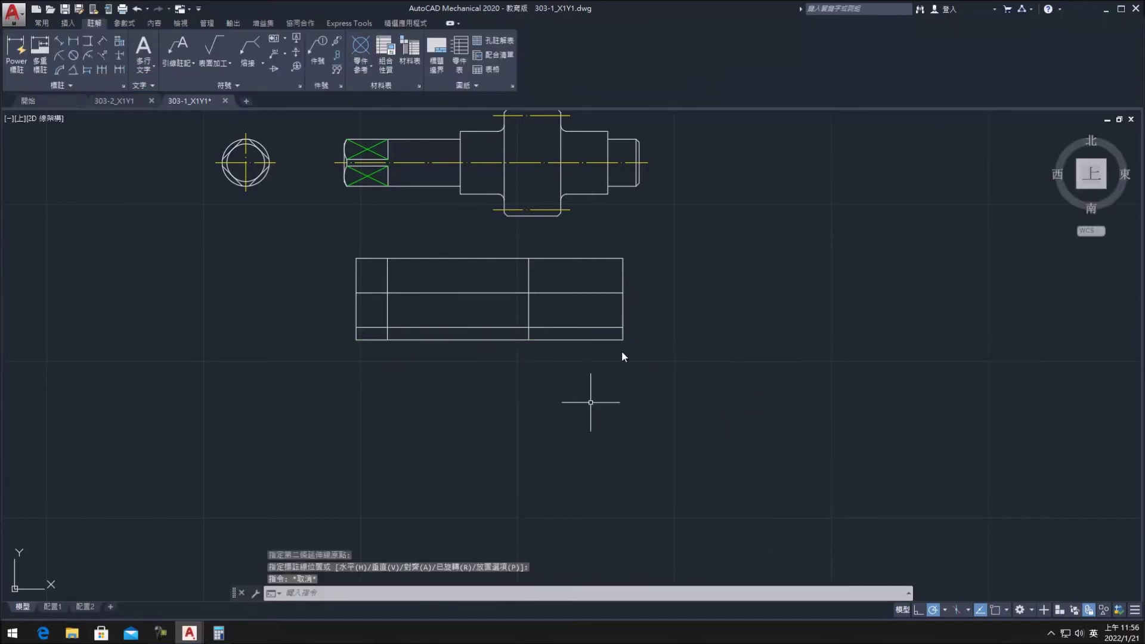
key("Return")
left_click(356, 339)
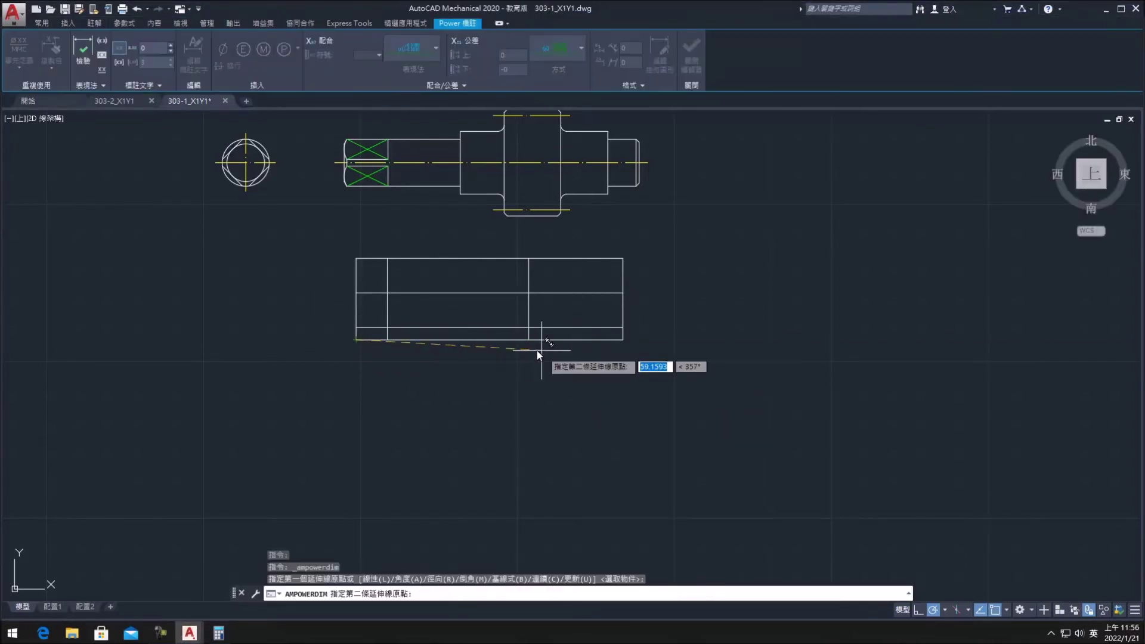
left_click(623, 340)
key("Escape")
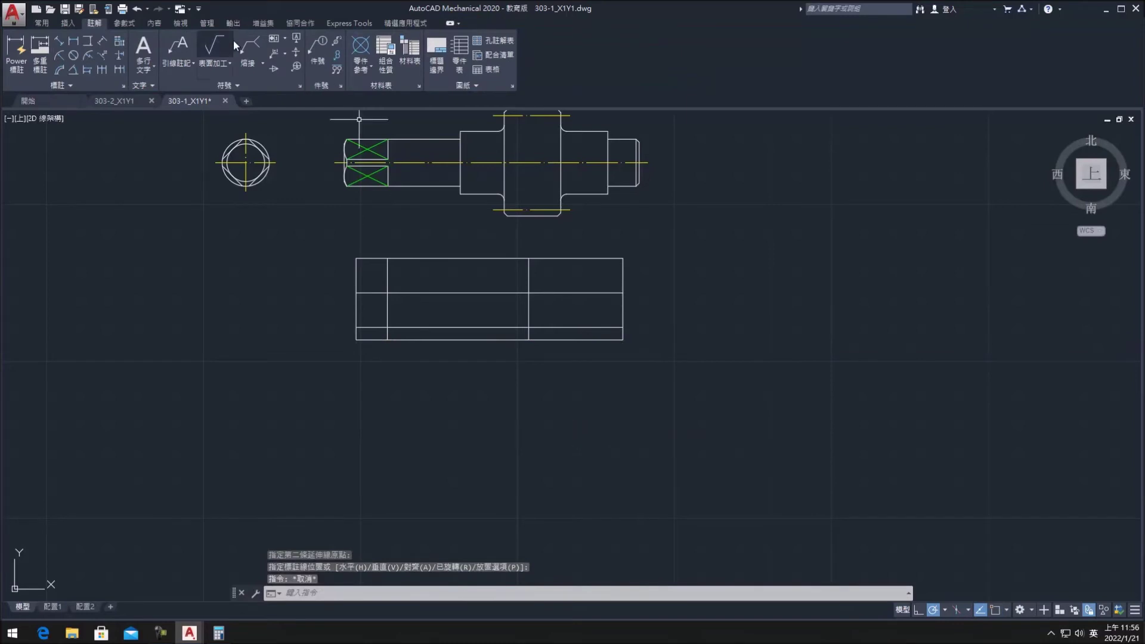
Step: Trim the vertical stubs and outline segments into a stepped shape with a bottom recess
type("tr")
key("Return")
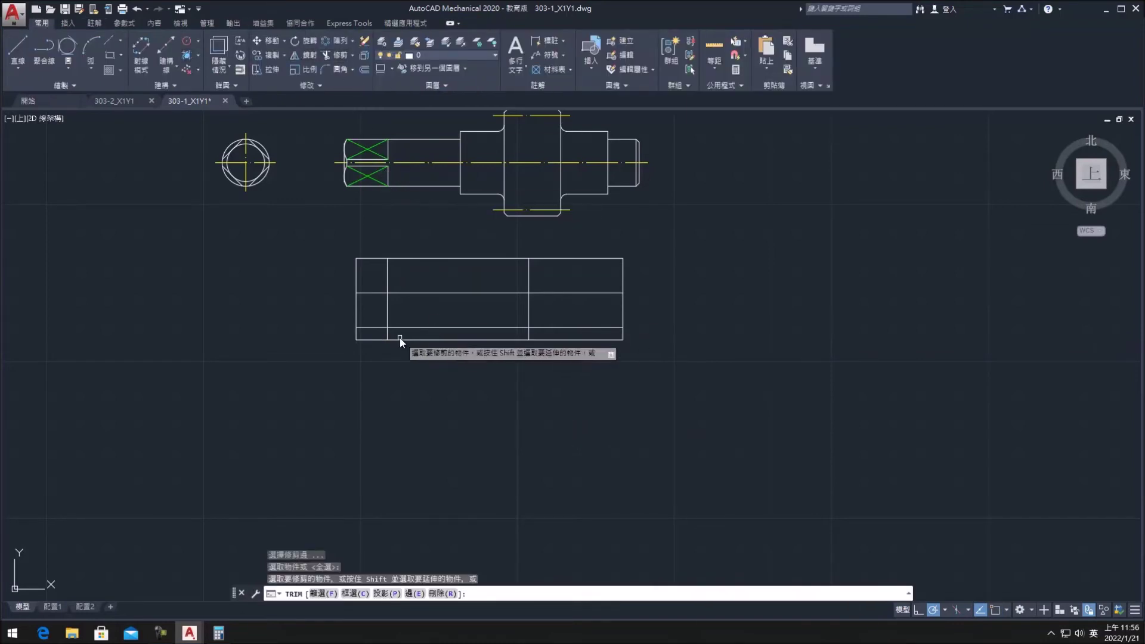
left_click_drag(571, 335, 365, 329)
left_click(365, 328)
left_click(396, 340)
left_click(389, 310)
left_click(388, 278)
left_click(561, 293)
left_click(529, 275)
left_click(529, 310)
key("Escape")
Step: Stretch the middle horizontal line beyond the right side of the outline
left_click(366, 293)
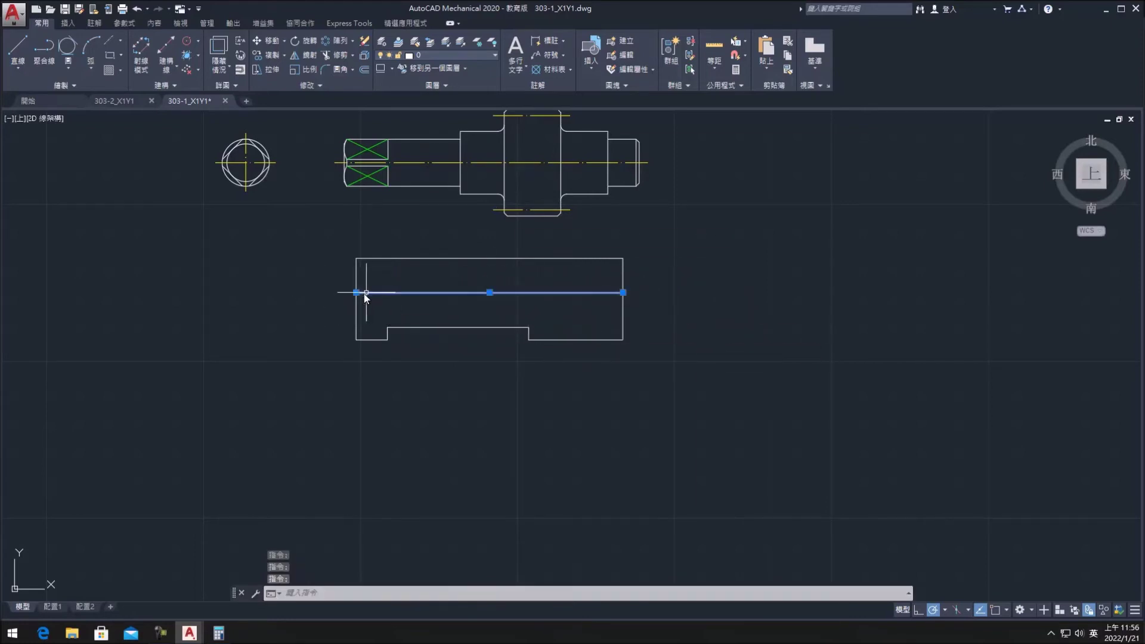
left_click(623, 293)
left_click(657, 292)
key("Escape")
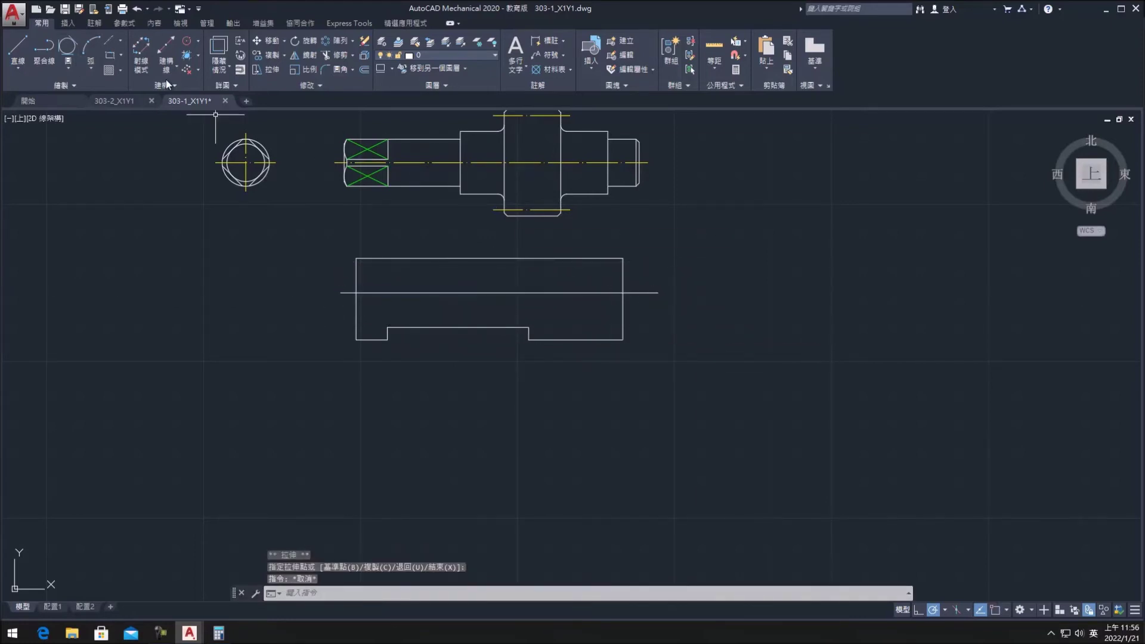
Step: Draw an S-shaped spline break curve from above the top edge to below the bottom edge
left_click(65, 85)
left_click(13, 102)
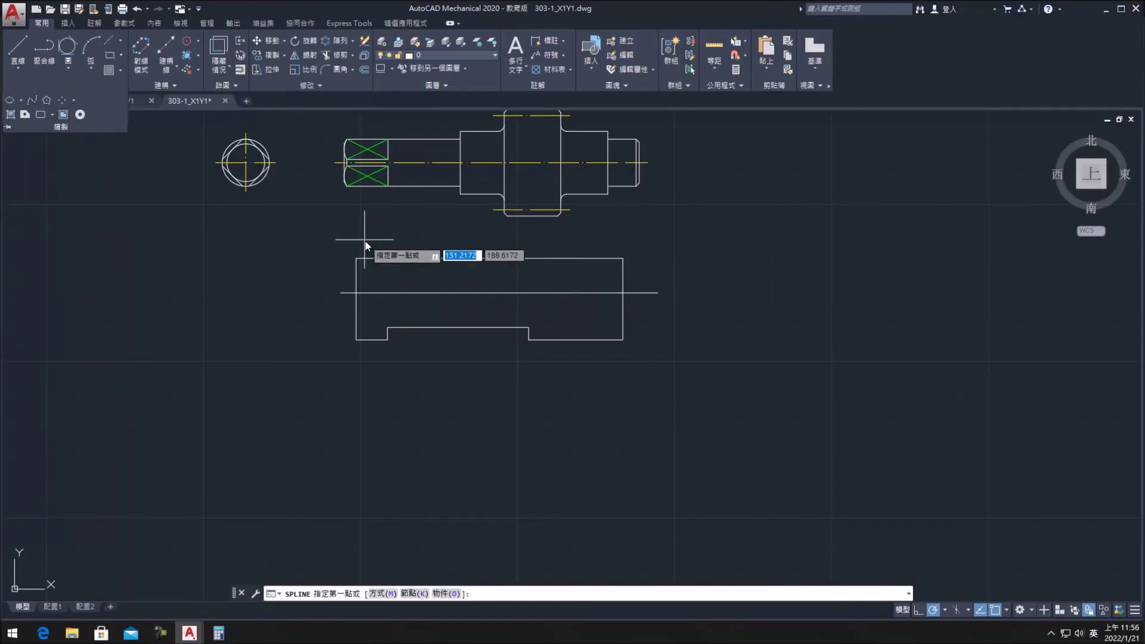
left_click(438, 237)
left_click(423, 284)
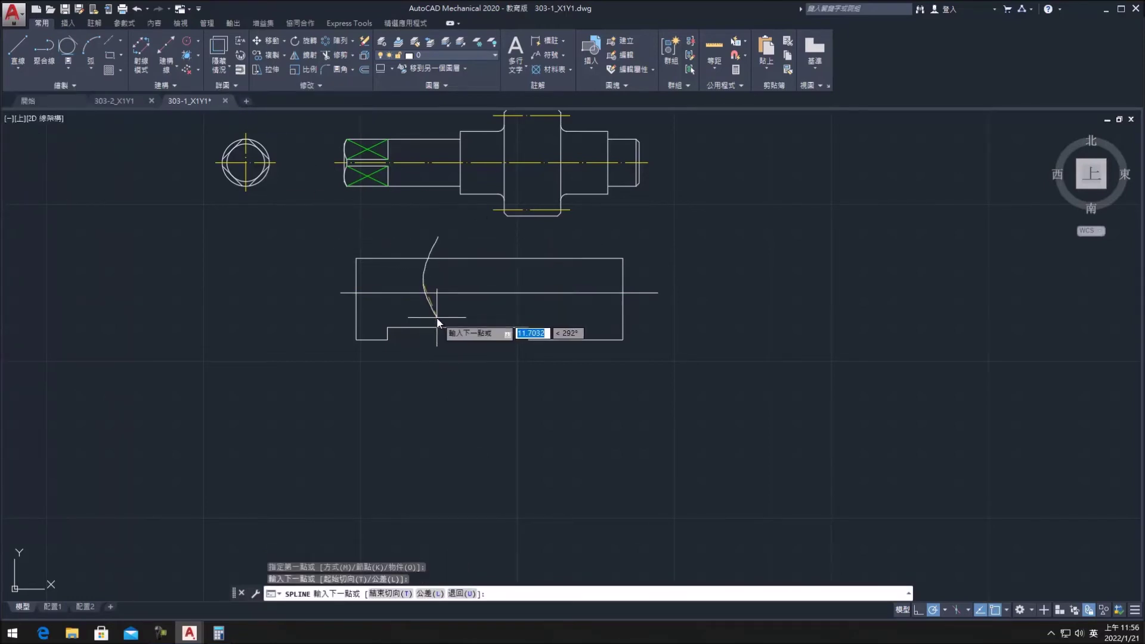
left_click(438, 319)
left_click(427, 352)
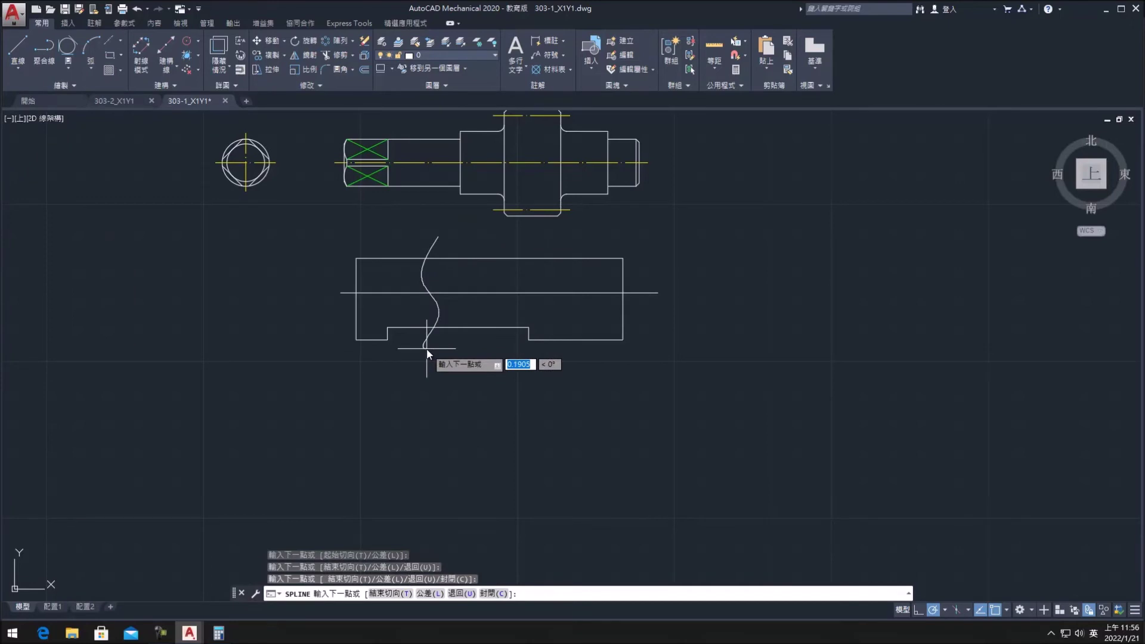
key("Return")
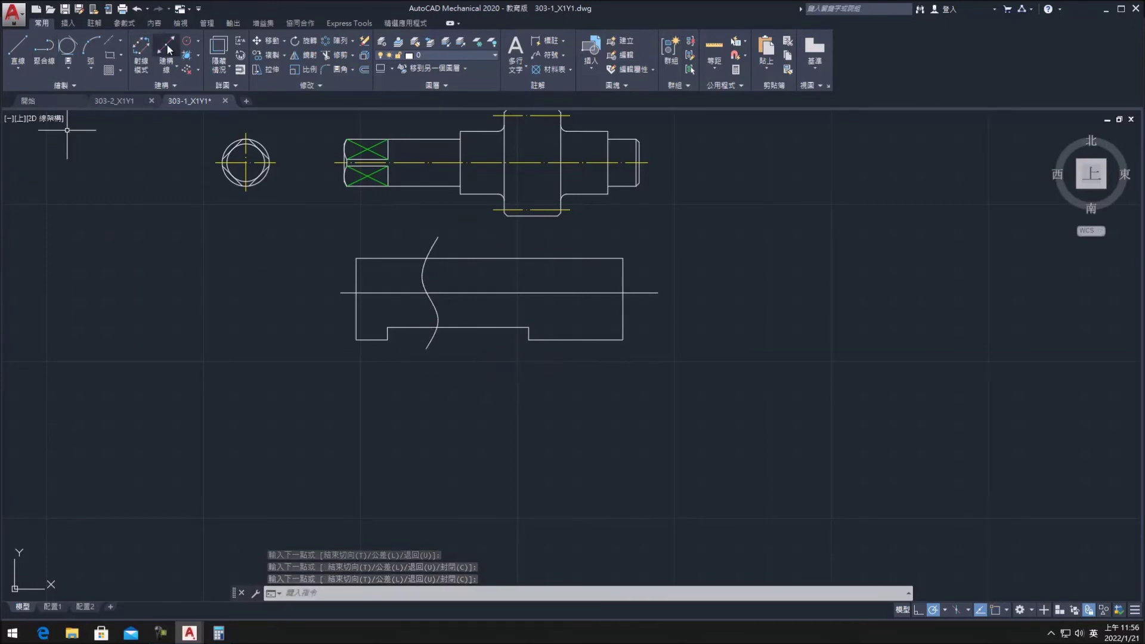
left_click(176, 71)
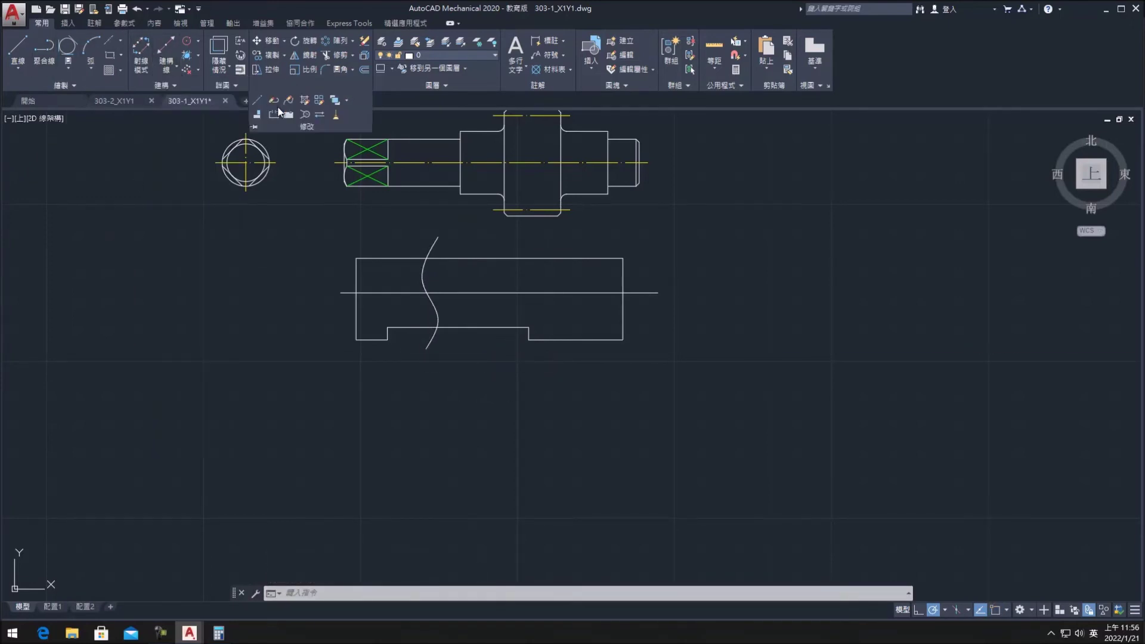
Step: Draw a second parallel S-shaped break curve just right of the first
left_click(61, 85)
left_click(38, 116)
left_click(450, 240)
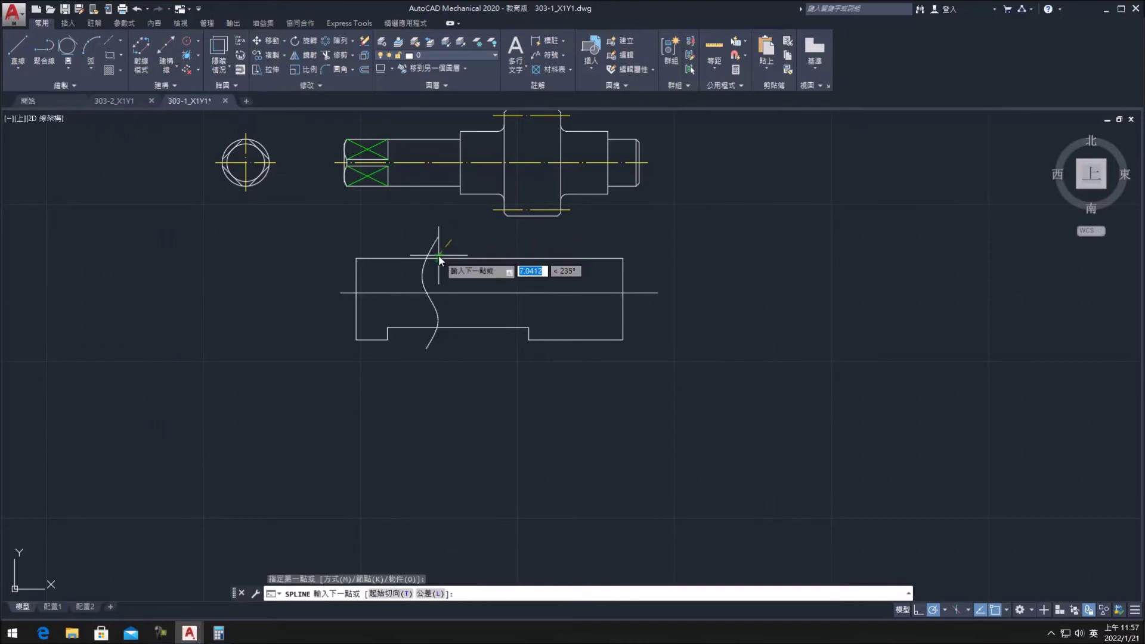
left_click(439, 274)
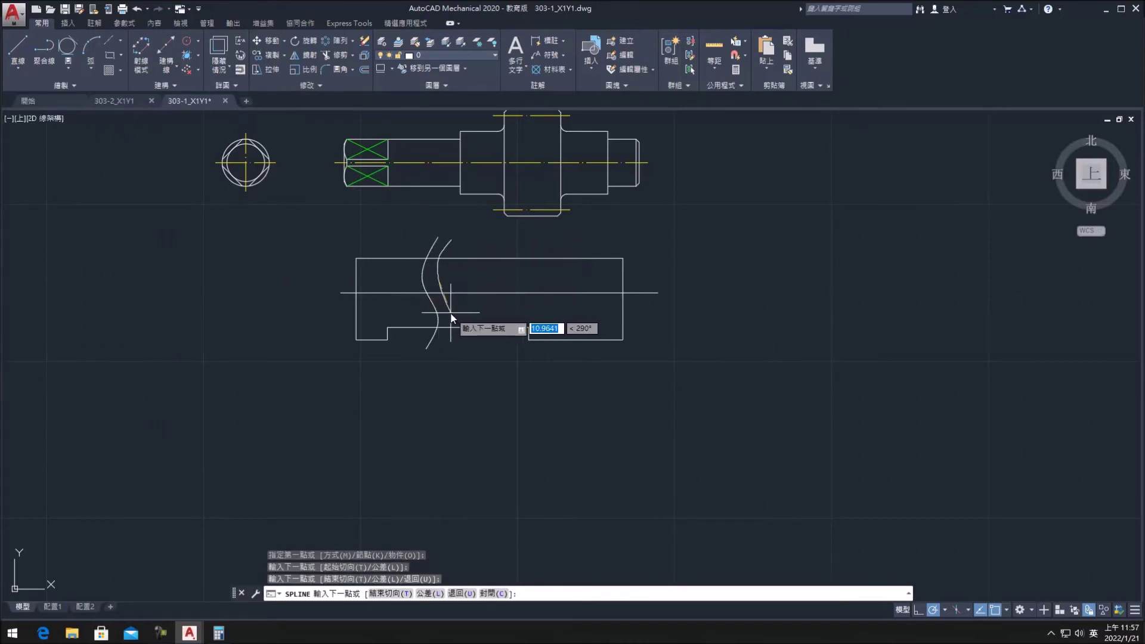
left_click(450, 316)
left_click(440, 352)
key("Return")
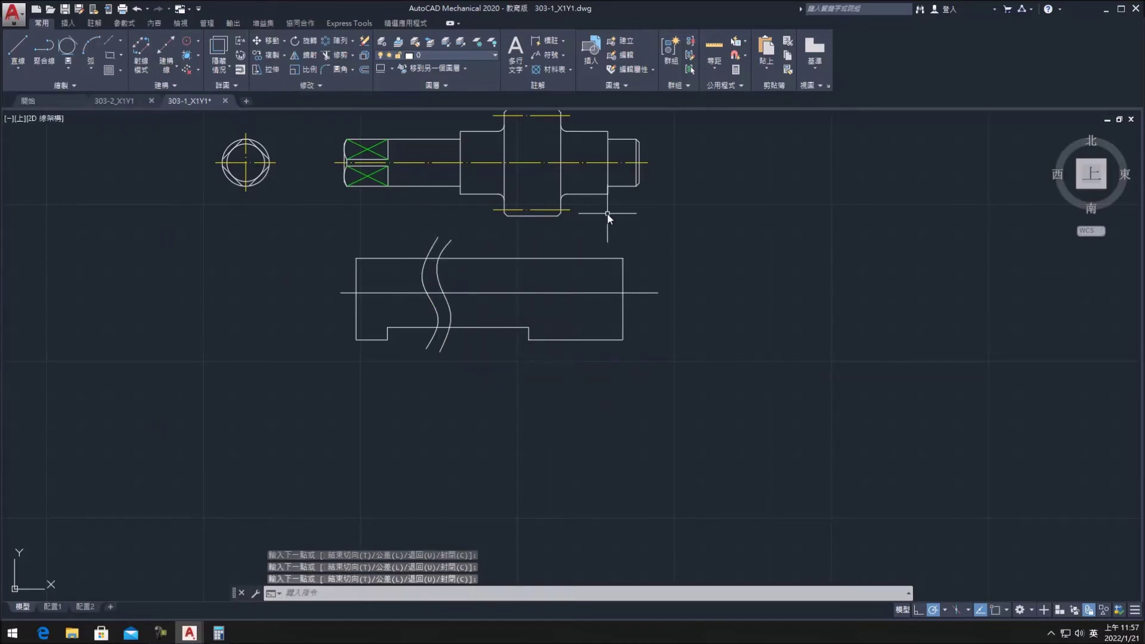
key("Escape")
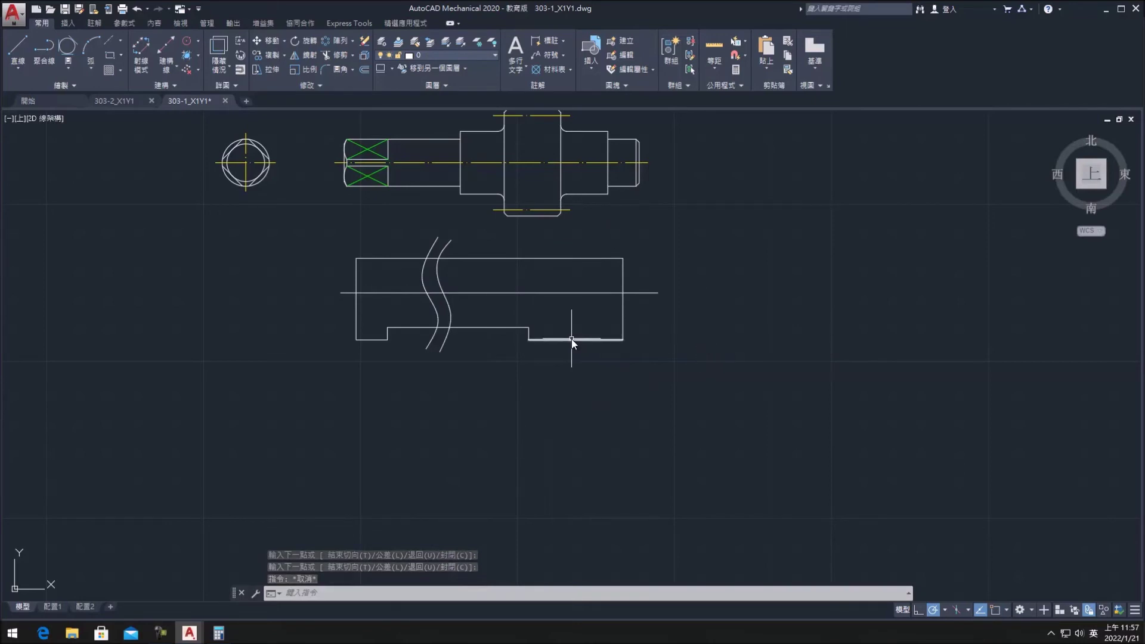
type("tr")
key("Return")
key("Return")
Step: Trim the top and bottom edges between the two break curves
scroll(437, 256, "up", 4)
left_click(428, 253)
left_click(444, 432)
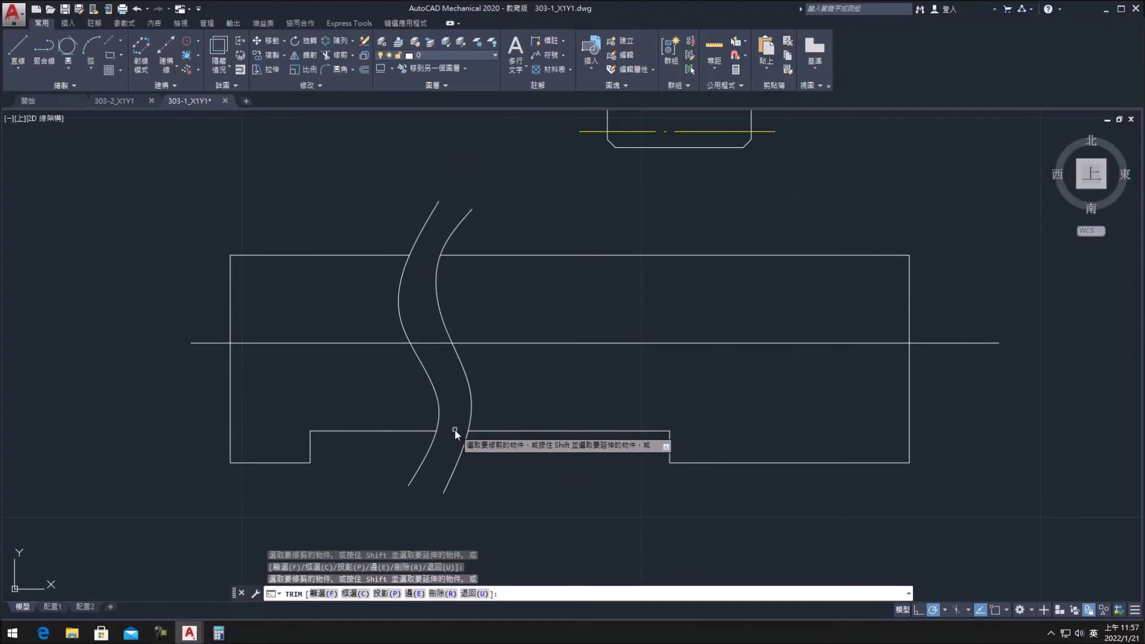
middle_click_drag(699, 321, 696, 324)
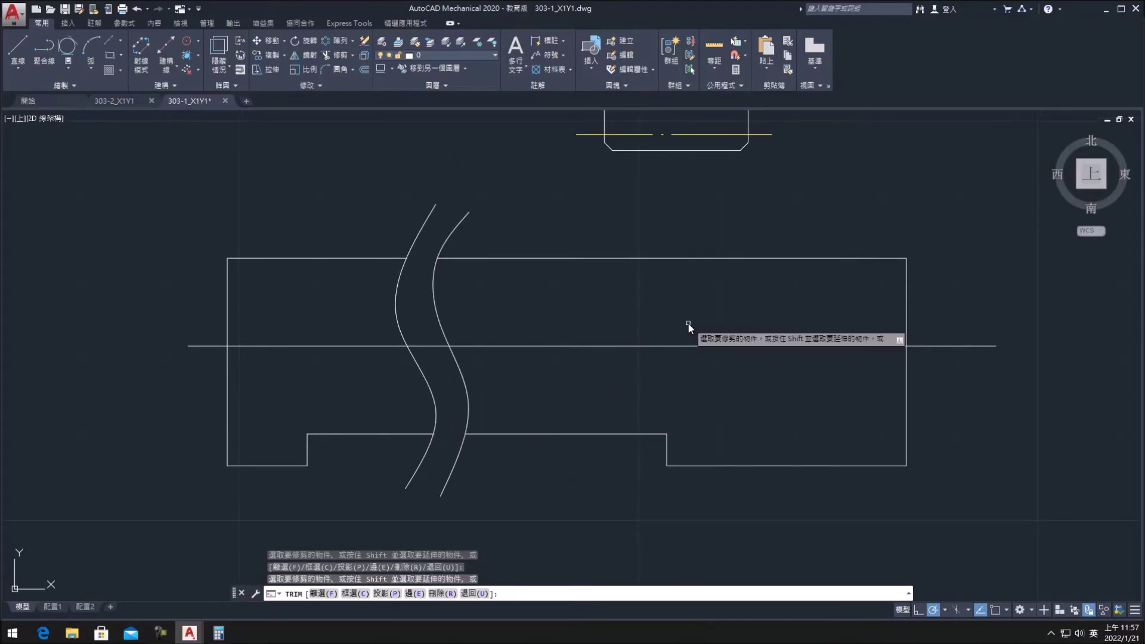
Step: Offset the top edge downward twice, 4.5 each time
left_click(364, 71)
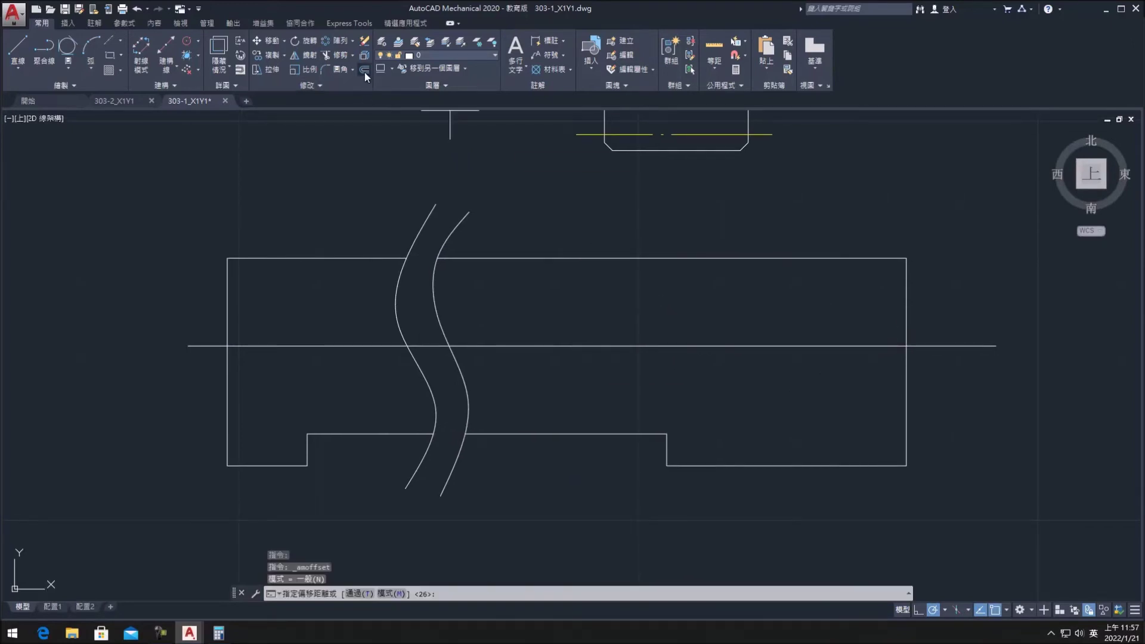
type("4.5")
key("Return")
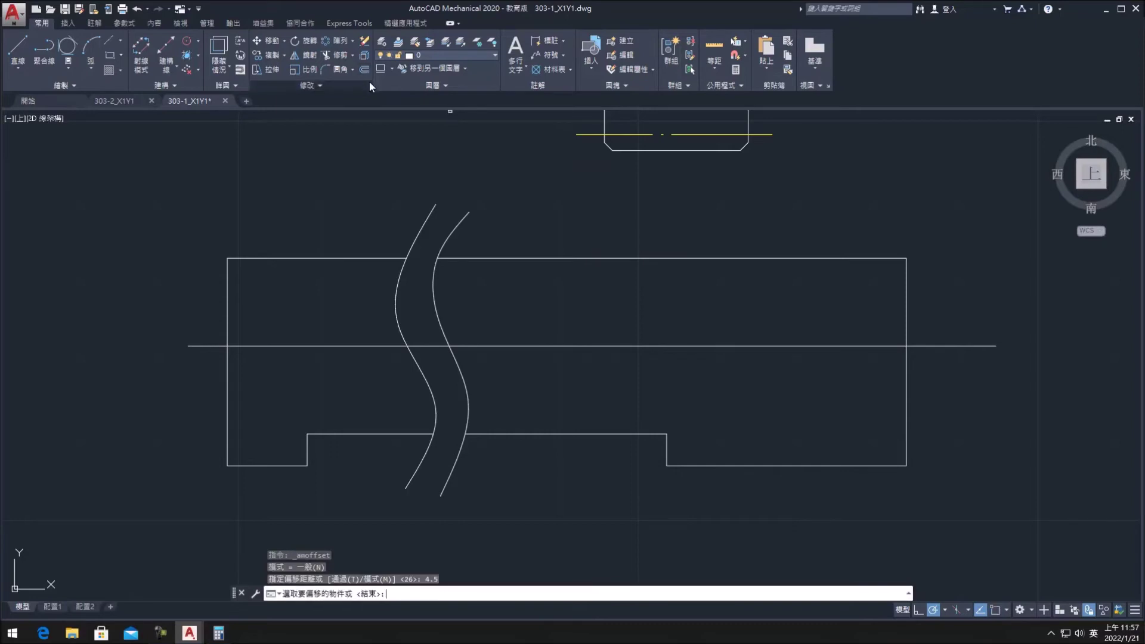
left_click(857, 257)
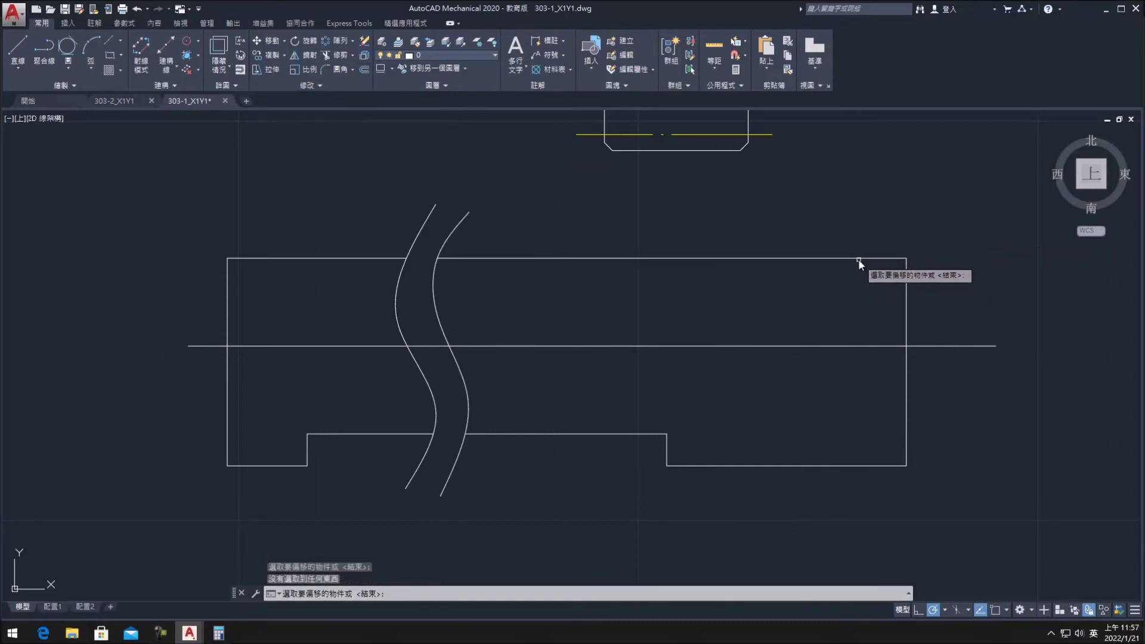
left_click(854, 282)
left_click(367, 69)
key("Return")
left_click(818, 258)
left_click(661, 277)
key("Escape")
Step: Stretch both new lines' left ends to the view's left edge
left_click(442, 274)
left_click(228, 274)
left_click(449, 295)
left_click(438, 294)
left_click(231, 285)
key("Escape")
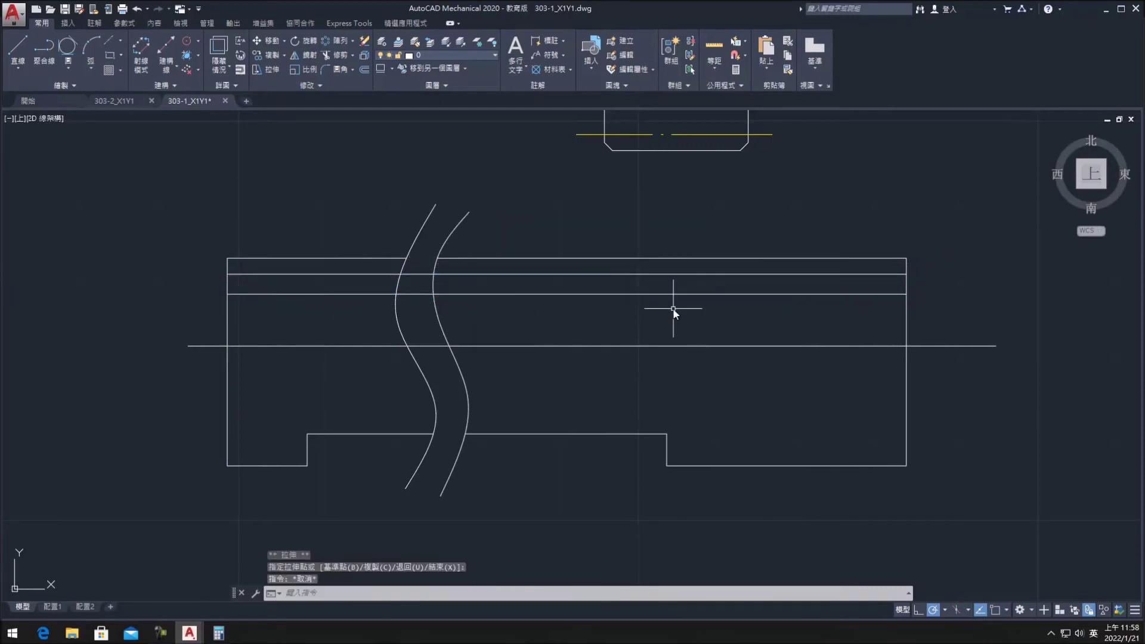
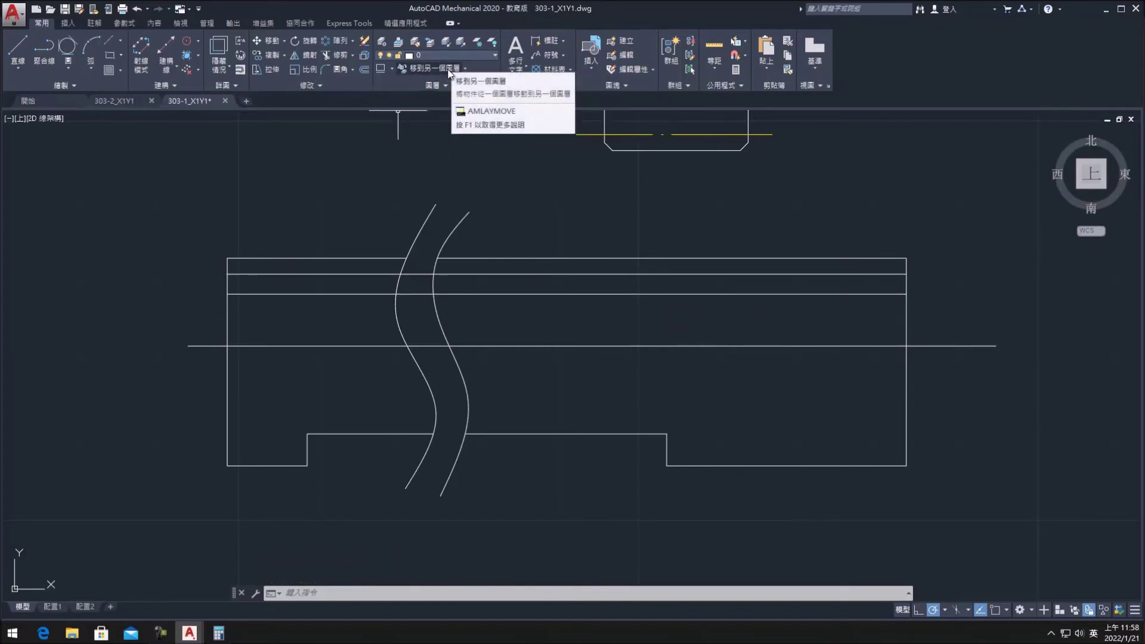
Step: Offset the right end line 5.7 to the left with AMOFFSET
left_click(366, 68)
type("2")
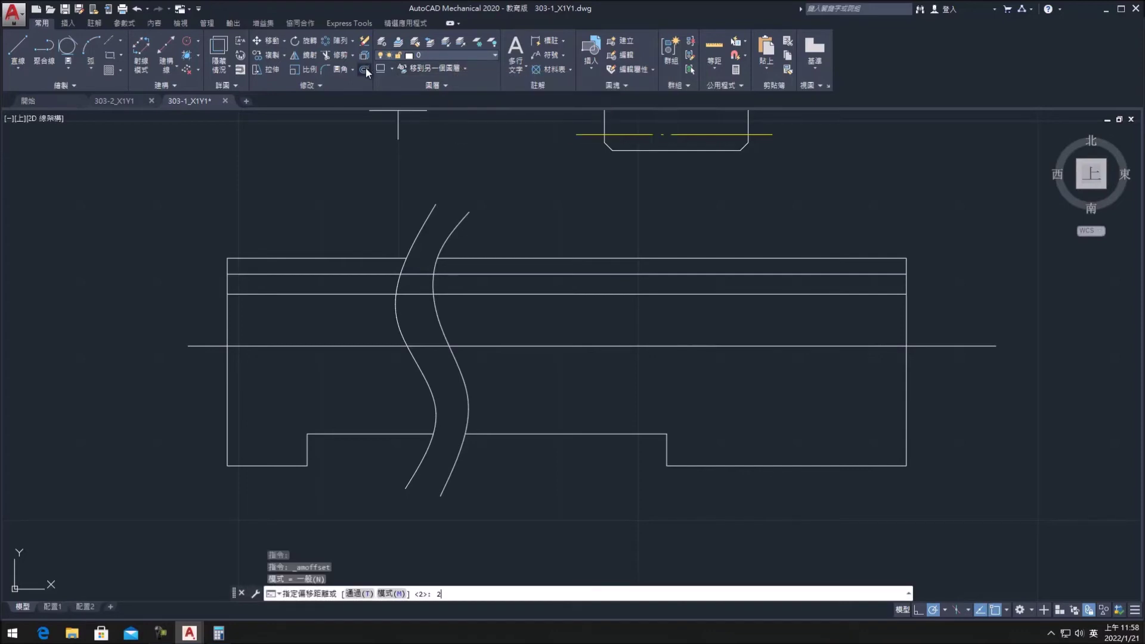
type(">: 5.7")
key("Return")
left_click(907, 387)
left_click(880, 391)
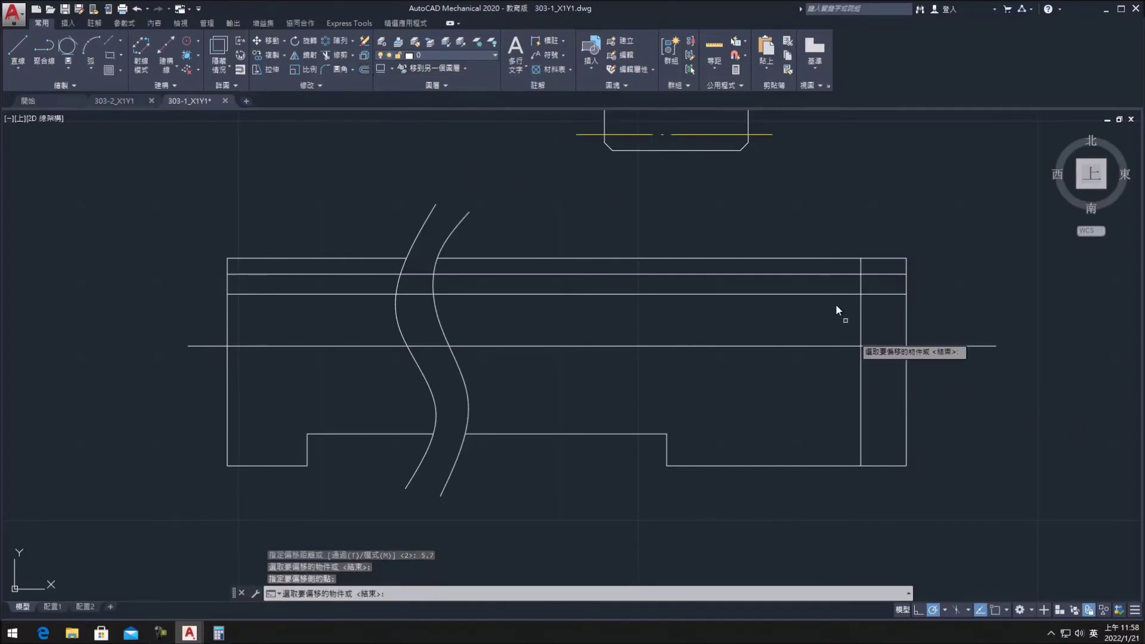
Step: Erase the stray diagonal line near the right end
left_click(829, 328)
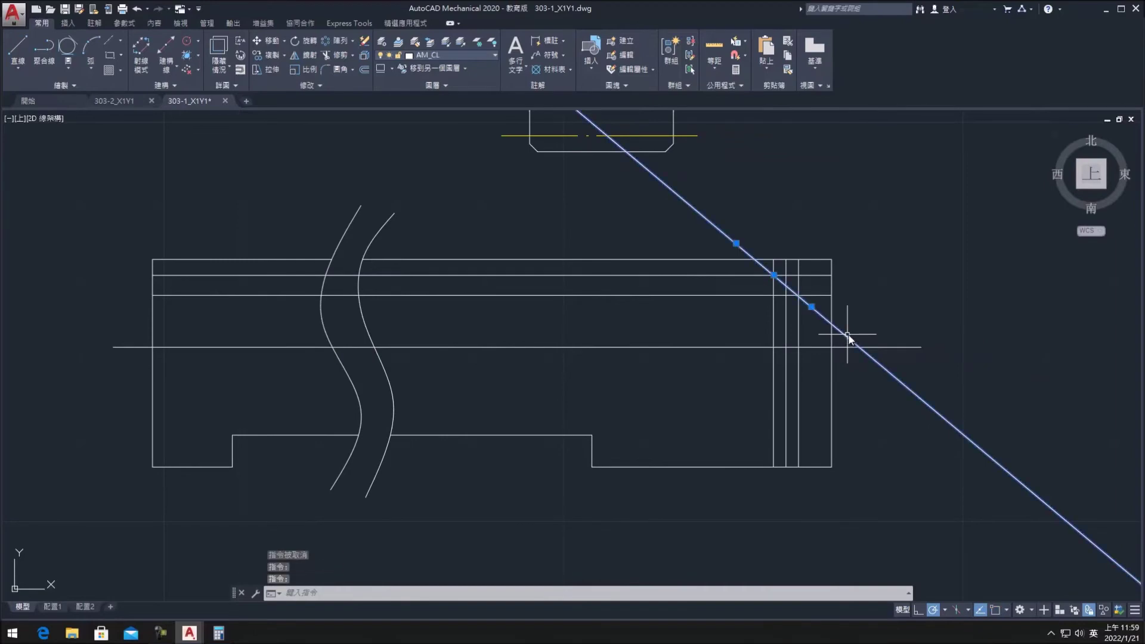
key("Delete")
left_click(170, 71)
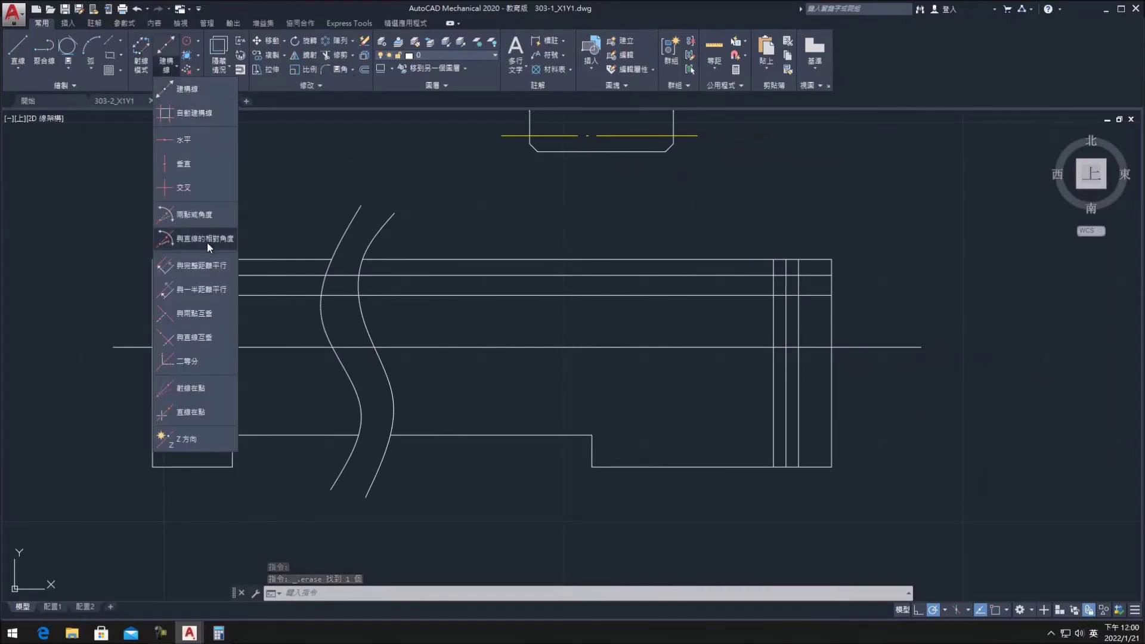
left_click(202, 212)
left_click(774, 275)
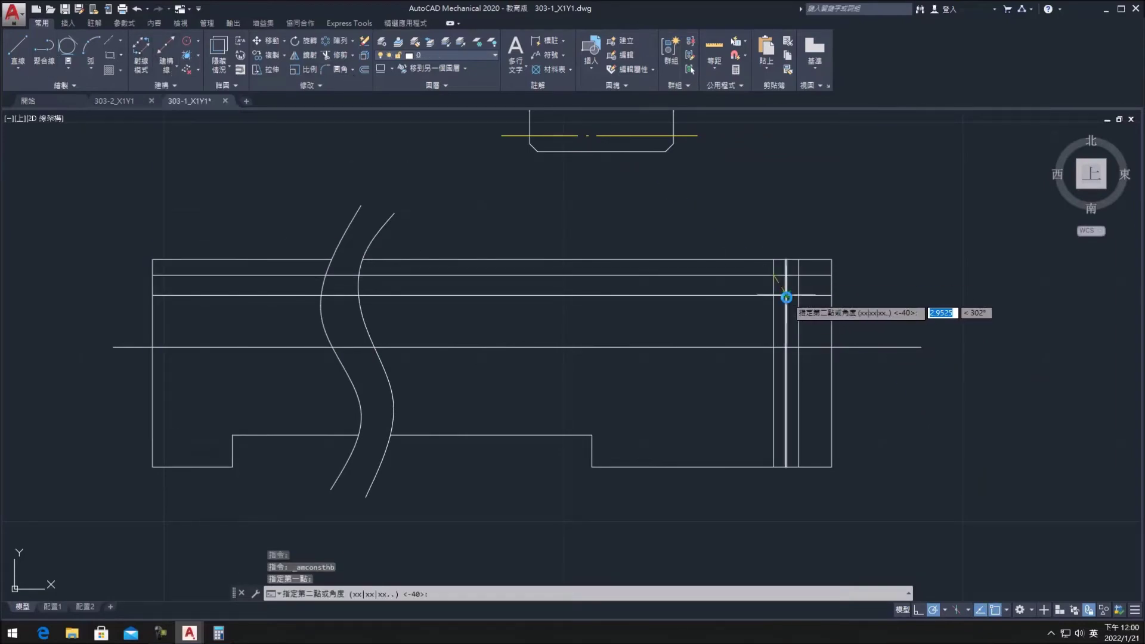
type("20")
key("Return")
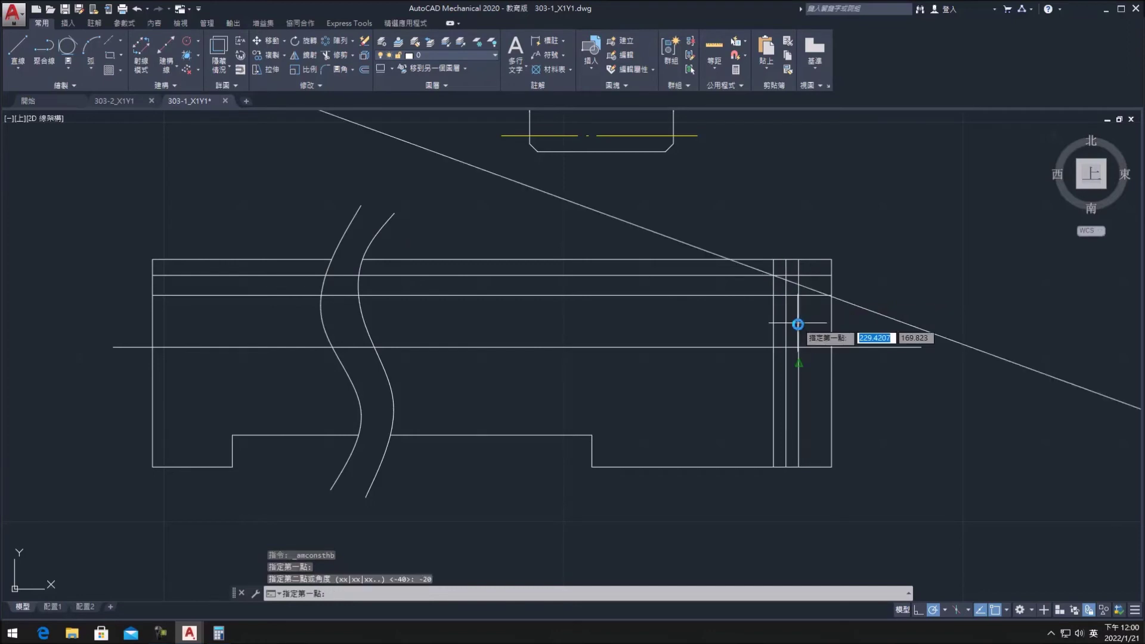
key("Escape")
left_click(864, 306)
key("Delete")
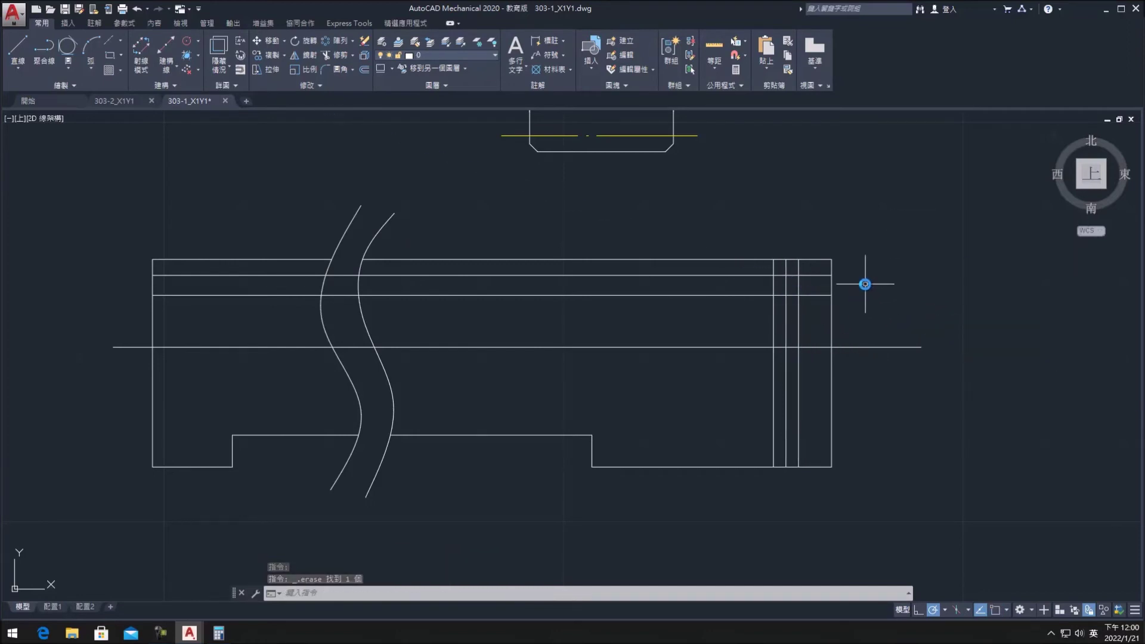
left_click(9, 56)
left_click(798, 275)
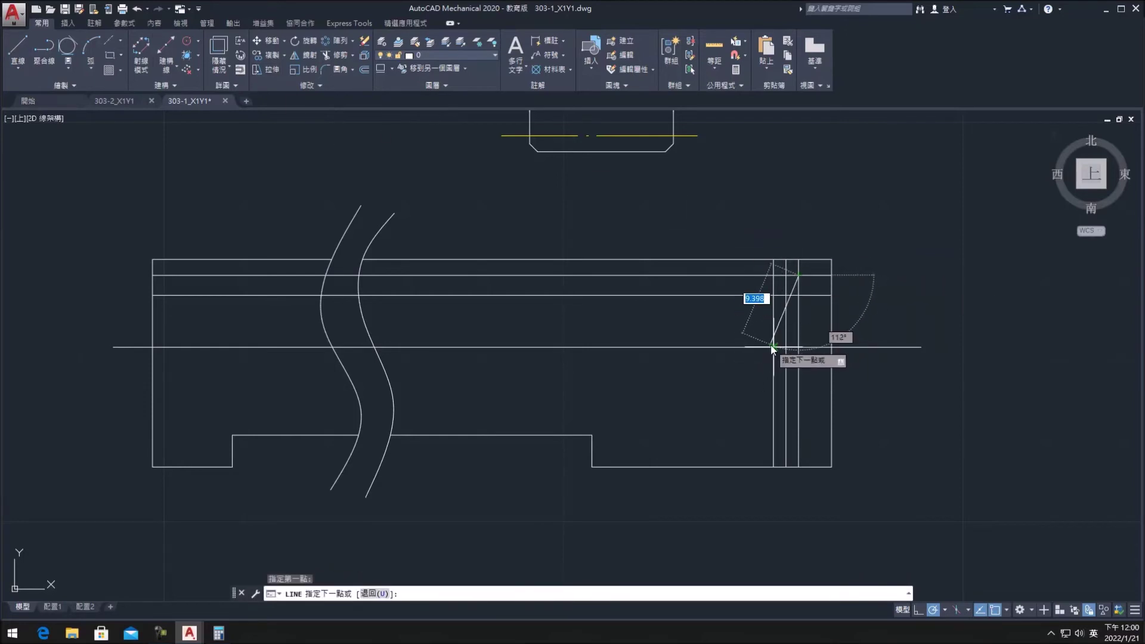
left_click(773, 346)
scroll(817, 343, "up", 4)
key("Return")
key("Return")
left_click(705, 169)
left_click(768, 351)
key("Escape")
left_click(786, 355)
key("Escape")
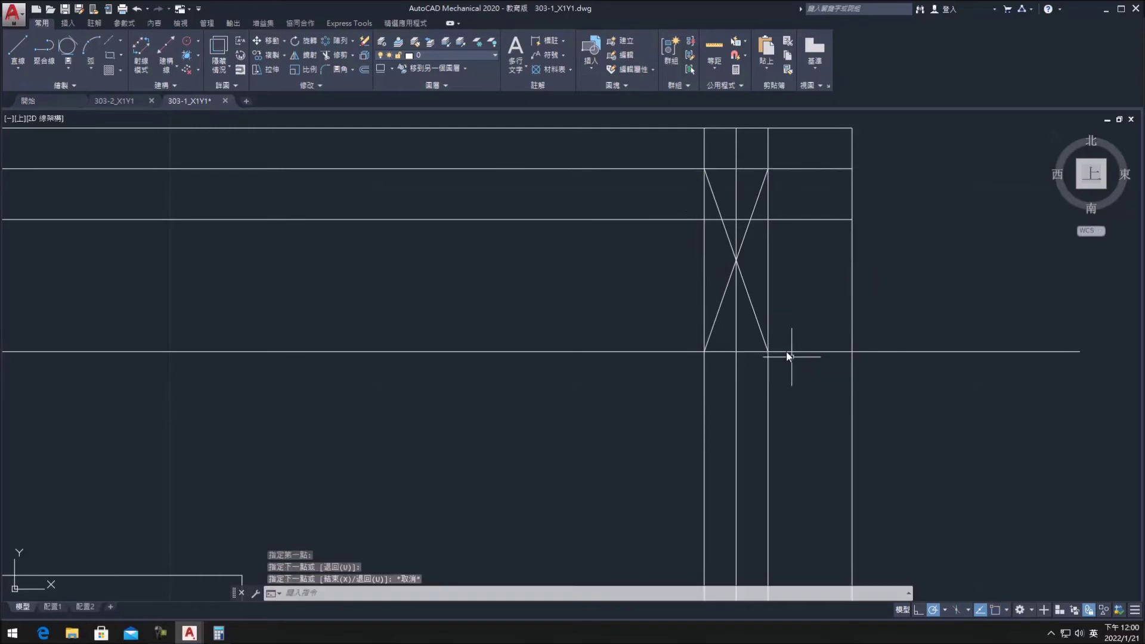
scroll(709, 322, "up", 2)
left_click(712, 310)
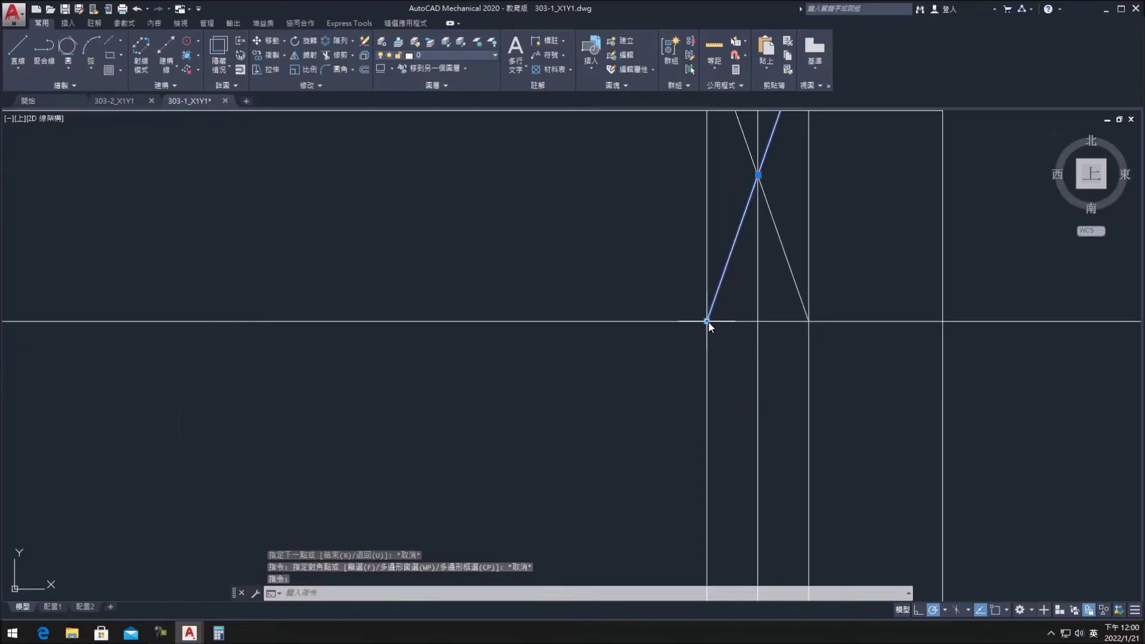
left_click(692, 362)
left_click(805, 310)
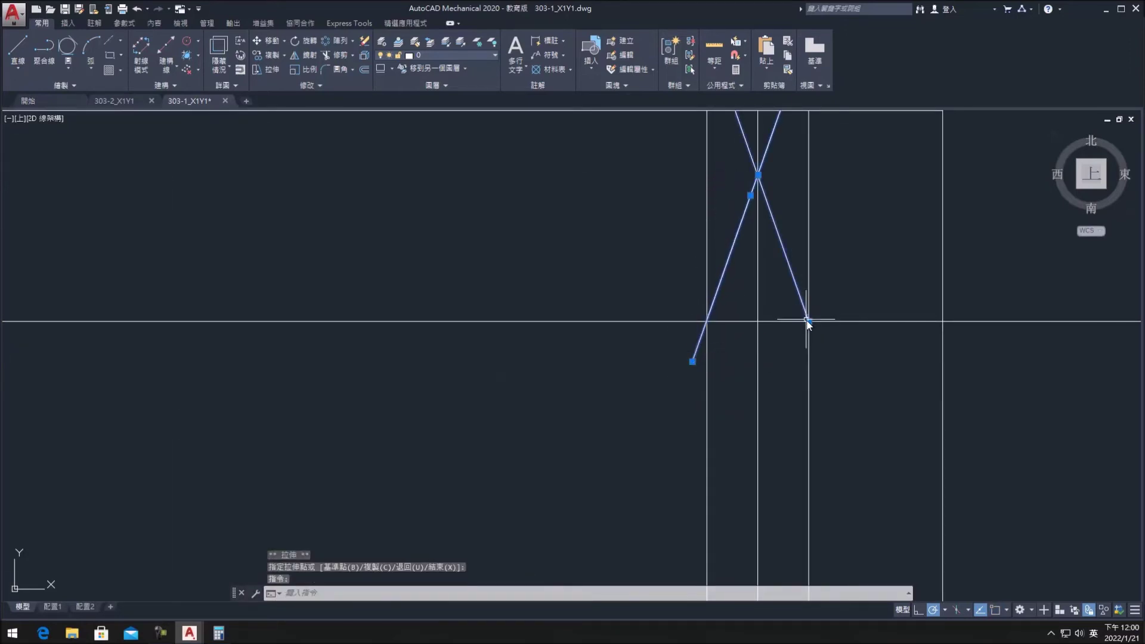
left_click(826, 372)
key("Escape")
middle_click_drag(893, 399, 771, 434)
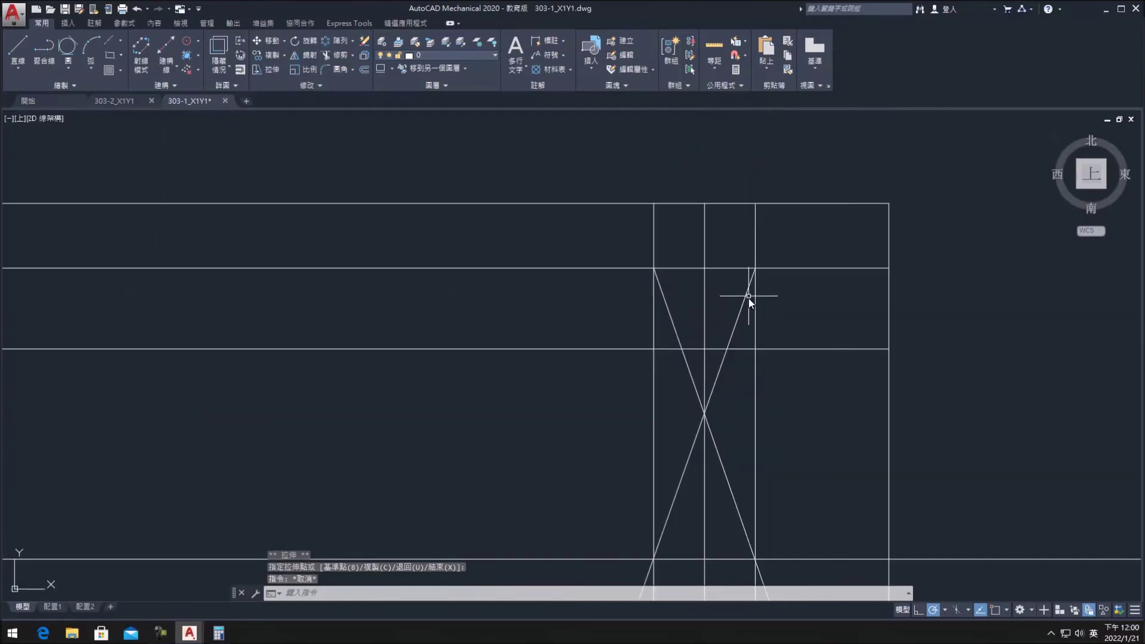
left_click(745, 298)
left_click(755, 268)
left_click(765, 242)
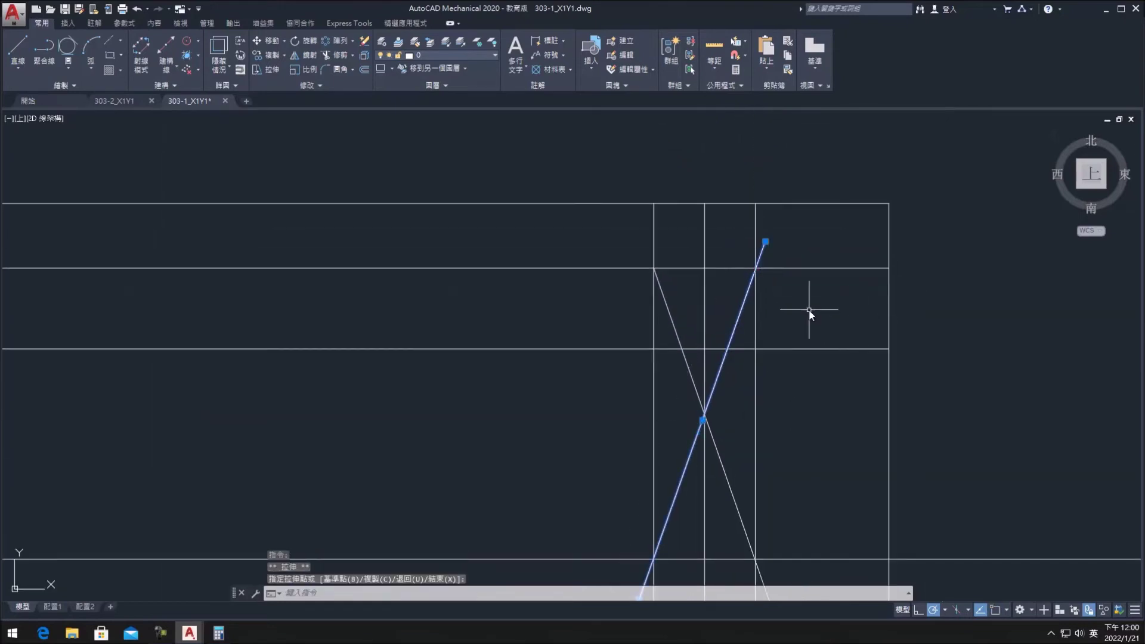
key("Escape")
key("Escape")
scroll(740, 262, "up", 4)
scroll(769, 262, "up", 3)
scroll(876, 239, "down", 4)
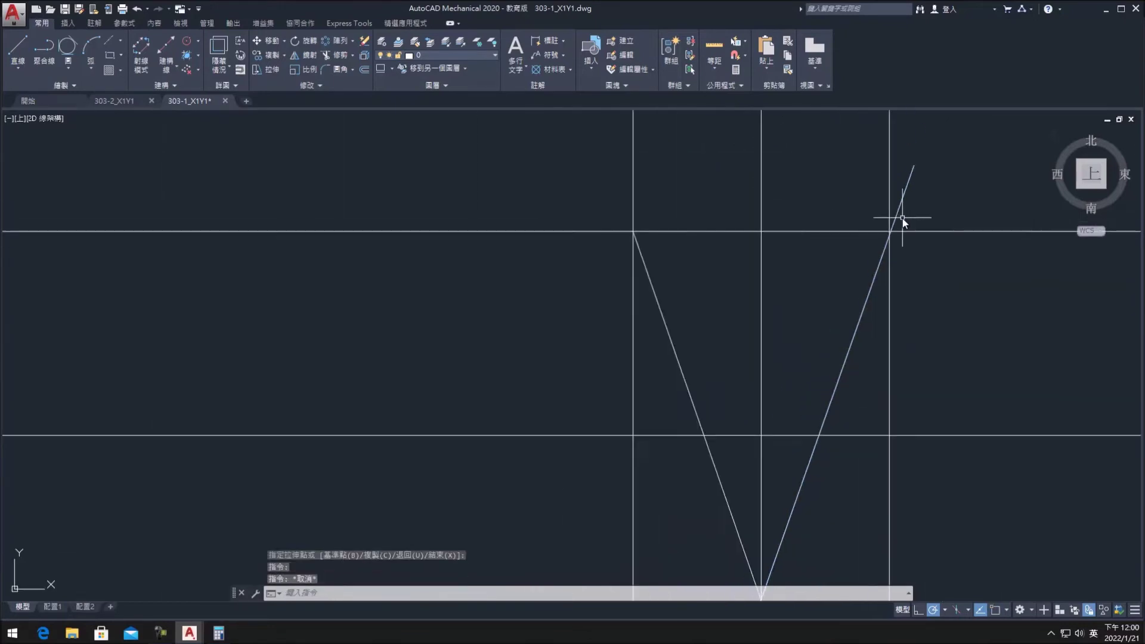
scroll(901, 227, "down", 4)
left_click(921, 172)
left_click(136, 9)
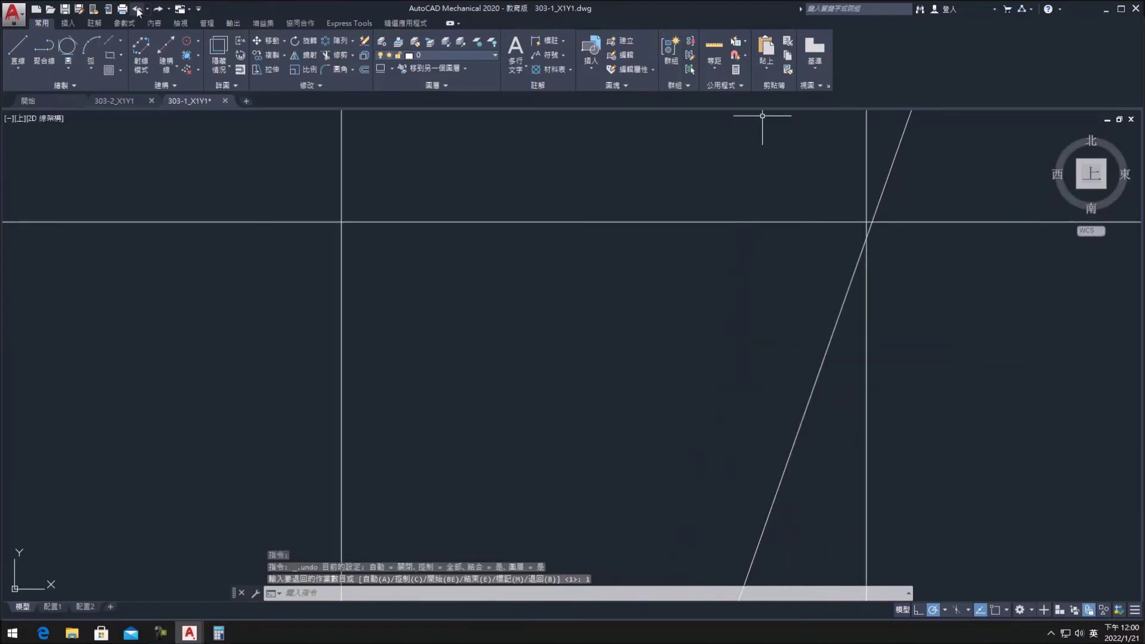
left_click(158, 9)
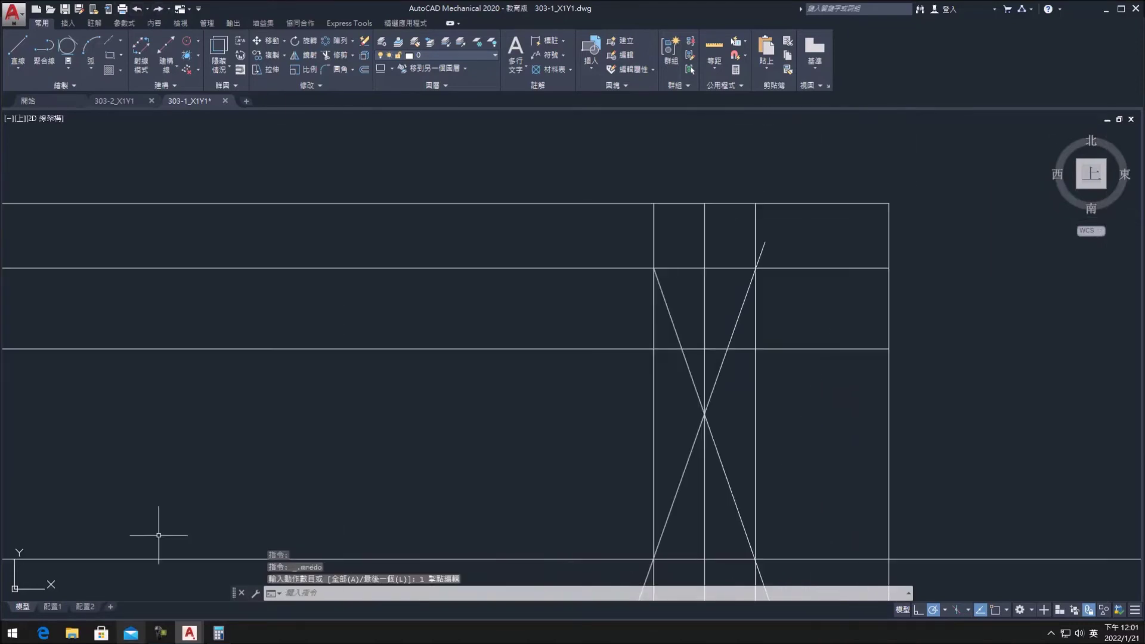
left_click(157, 634)
left_click(157, 633)
scroll(728, 297, "up", 4)
left_click(542, 233)
key("Escape")
left_click(538, 222)
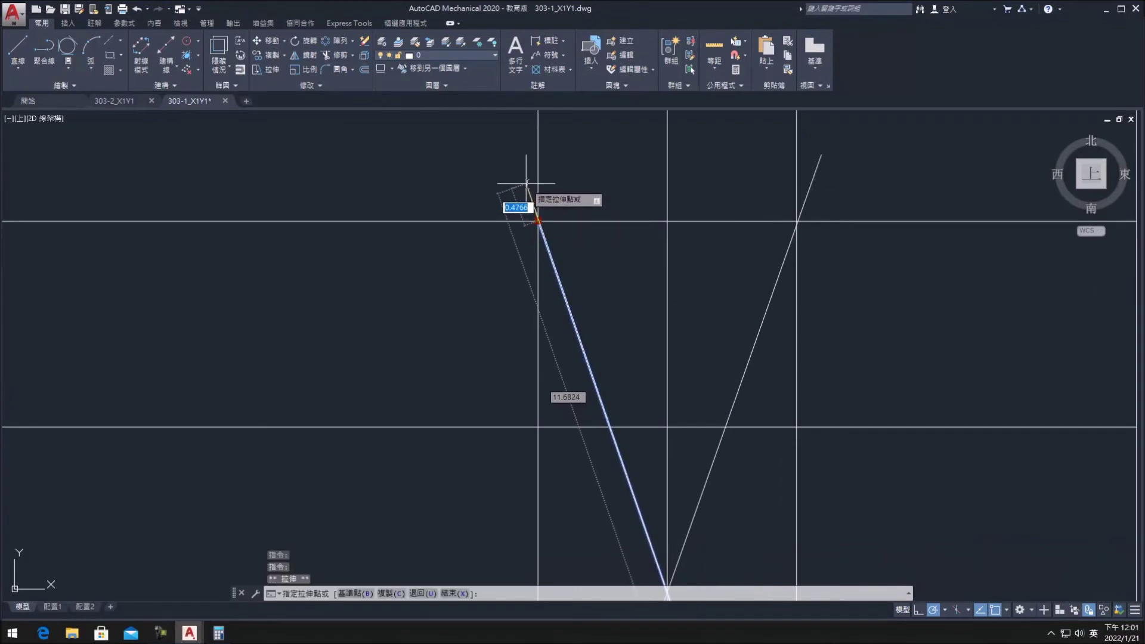
left_click(528, 186)
key("Escape")
scroll(669, 428, "down", 4)
scroll(700, 439, "down", 2)
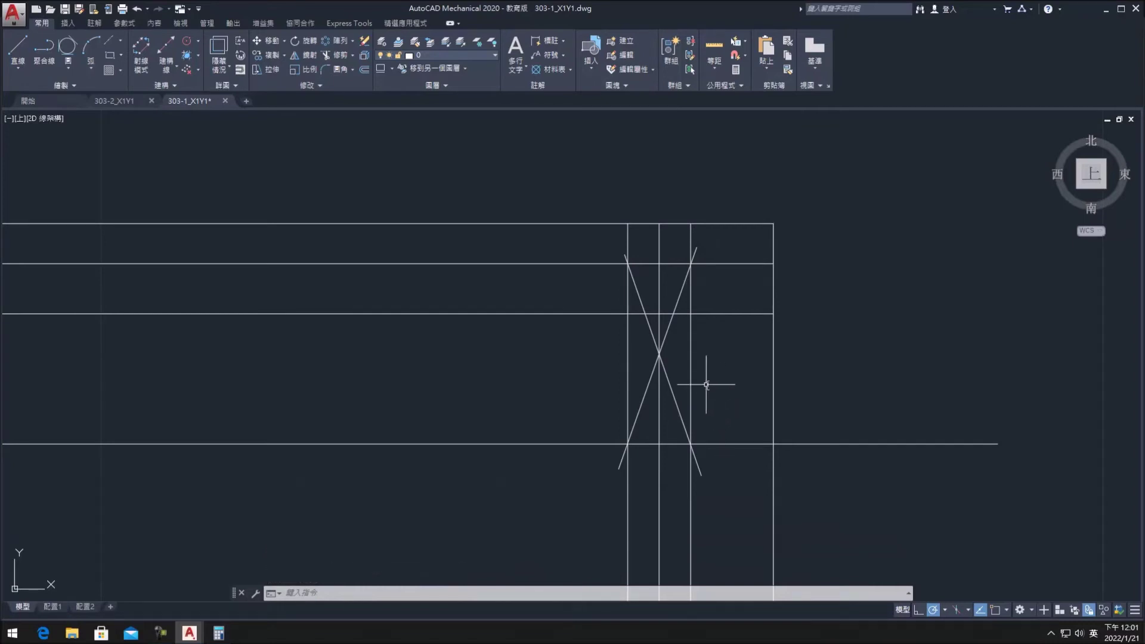
left_click(348, 57)
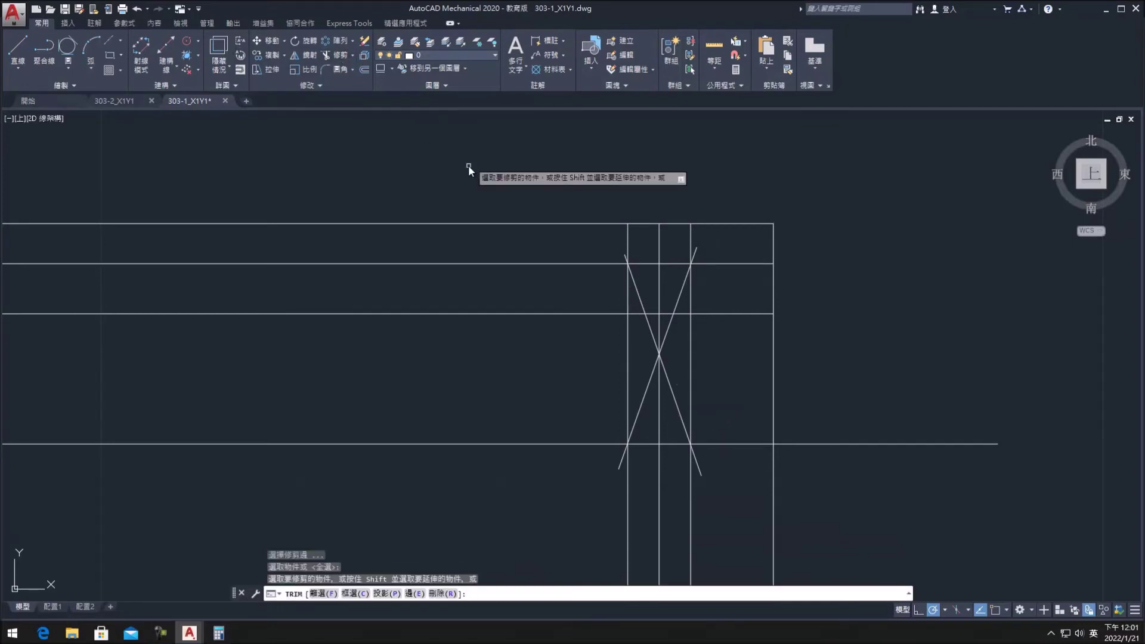
key("Escape")
scroll(710, 246, "up", 4)
scroll(707, 248, "up", 2)
left_click(636, 295)
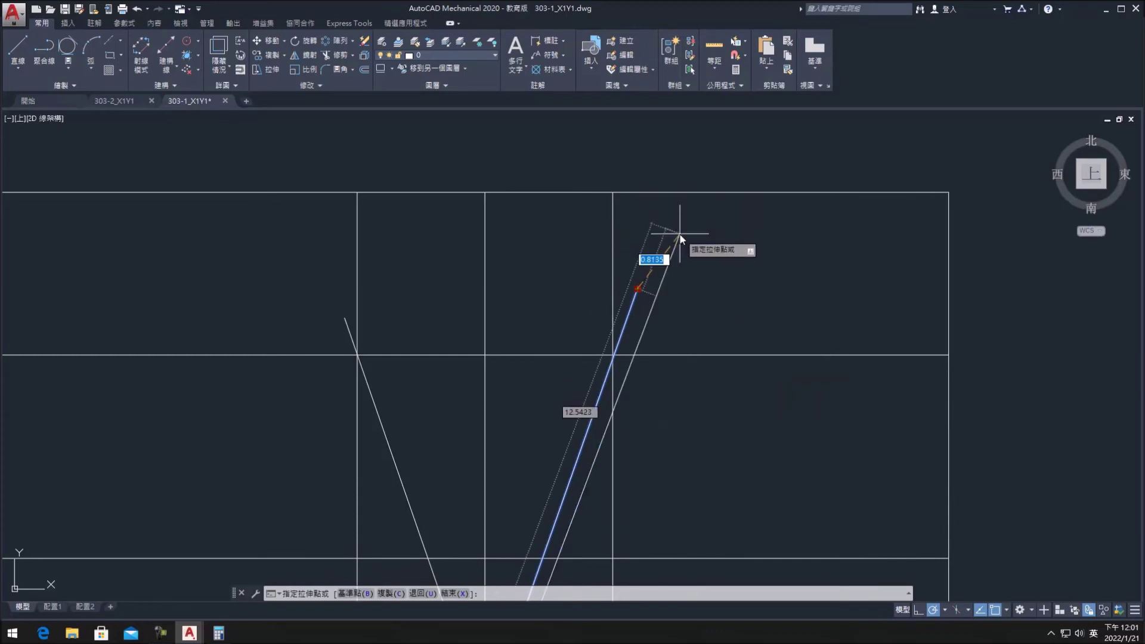
key("Escape")
scroll(643, 417, "down", 4)
left_click(553, 218)
key("Escape")
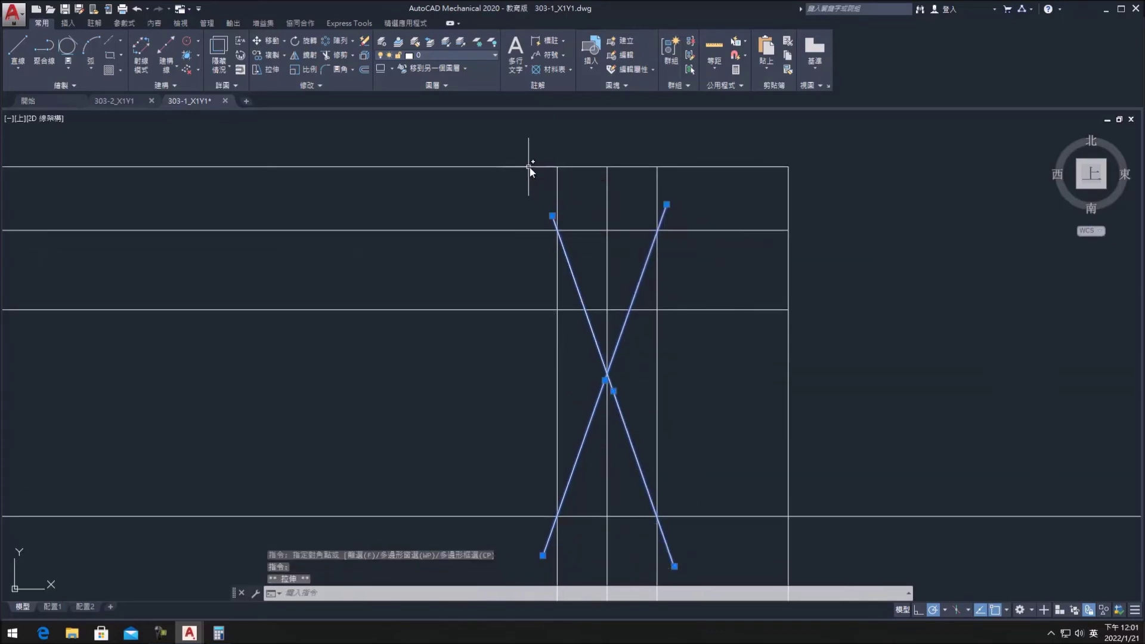
key("Escape")
left_click(18, 50)
left_click(557, 230)
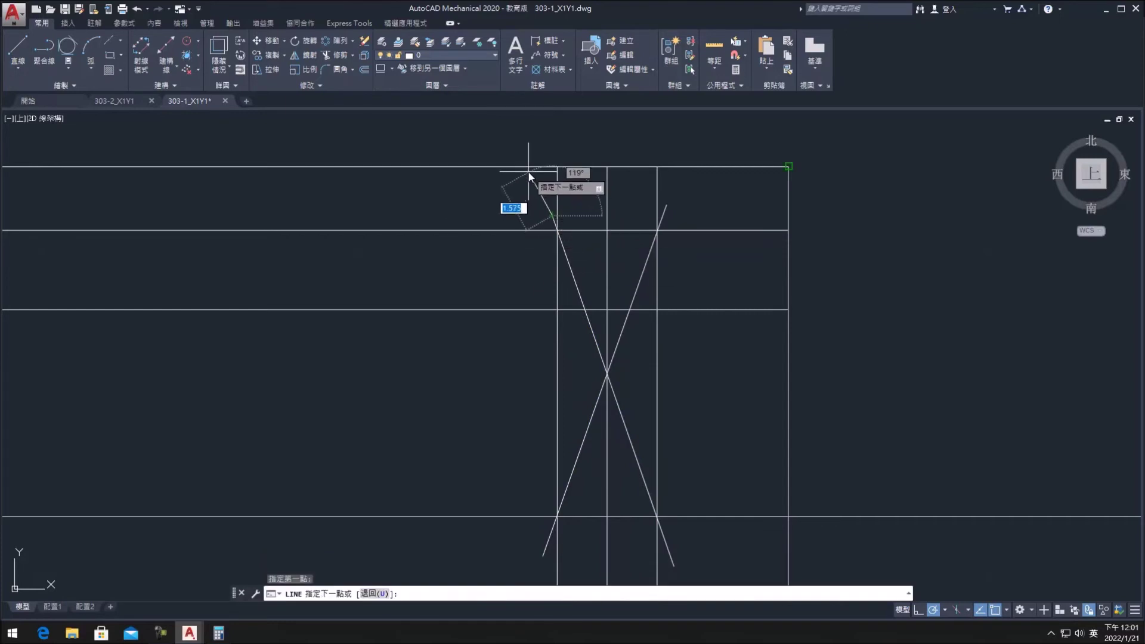
key("Escape")
scroll(619, 227, "up", 2)
scroll(619, 227, "up", 2)
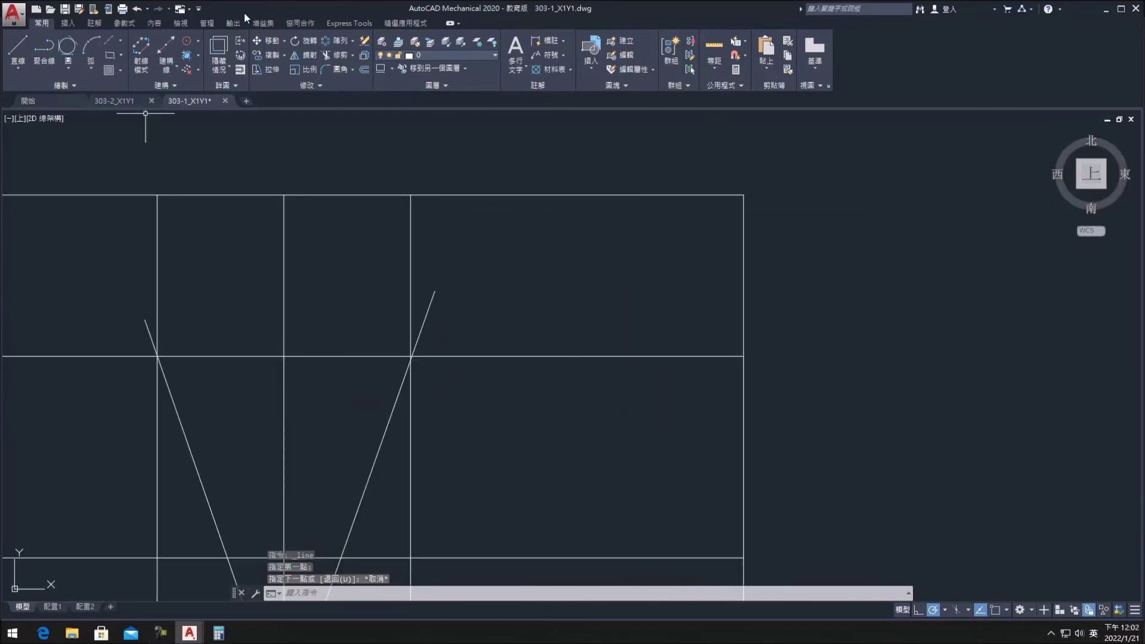
left_click(356, 96)
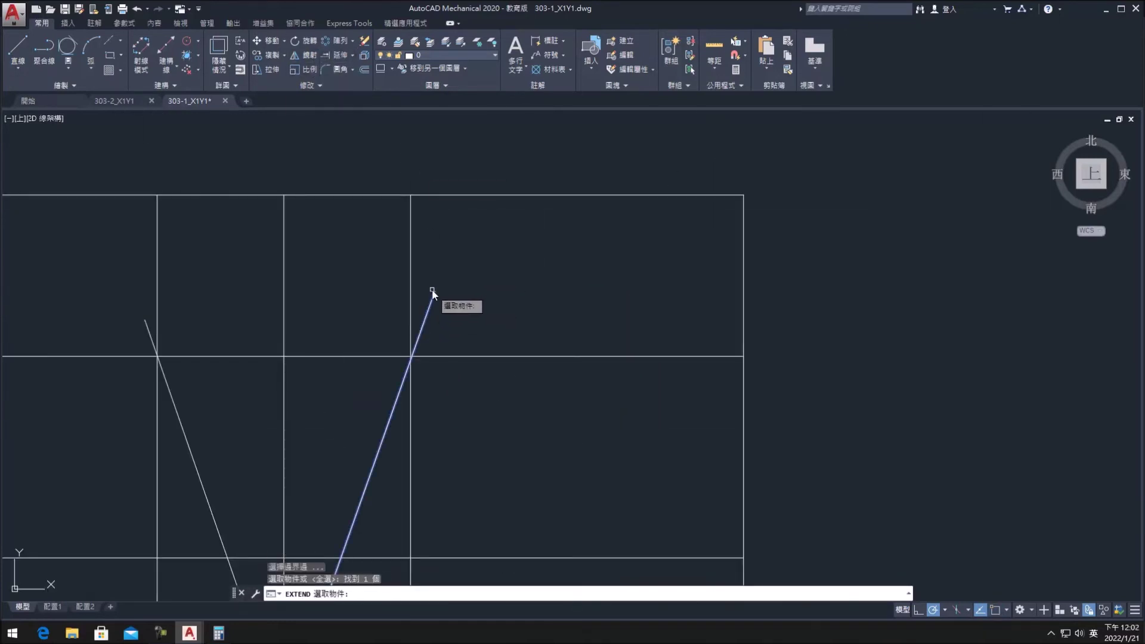
left_click(436, 291)
scroll(465, 334, "down", 3)
scroll(503, 398, "up", 3)
key("Escape")
left_click(370, 320)
left_click(372, 309)
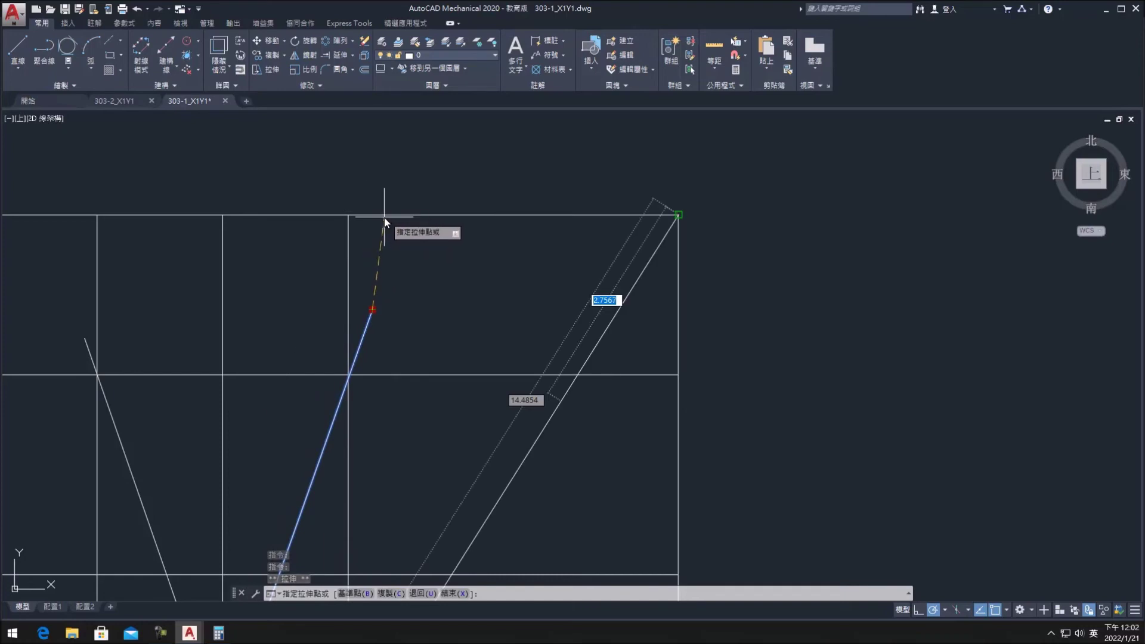
key("Escape")
key("Delete")
left_click(167, 72)
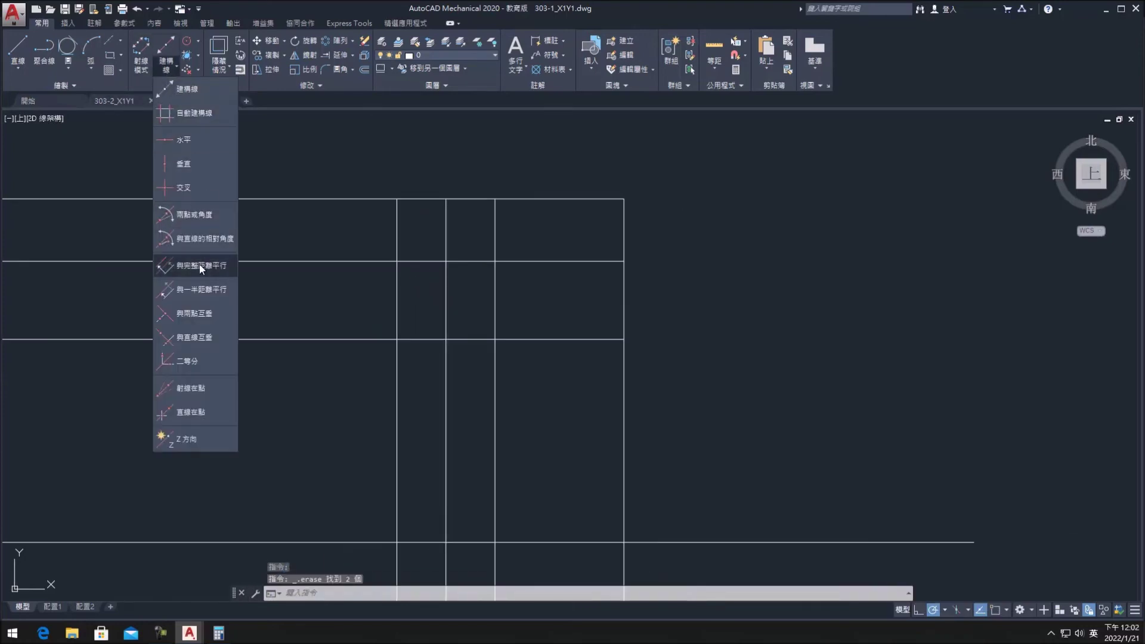
Step: Try a 40° construction line at the guide intersection, then undo it
left_click(198, 264)
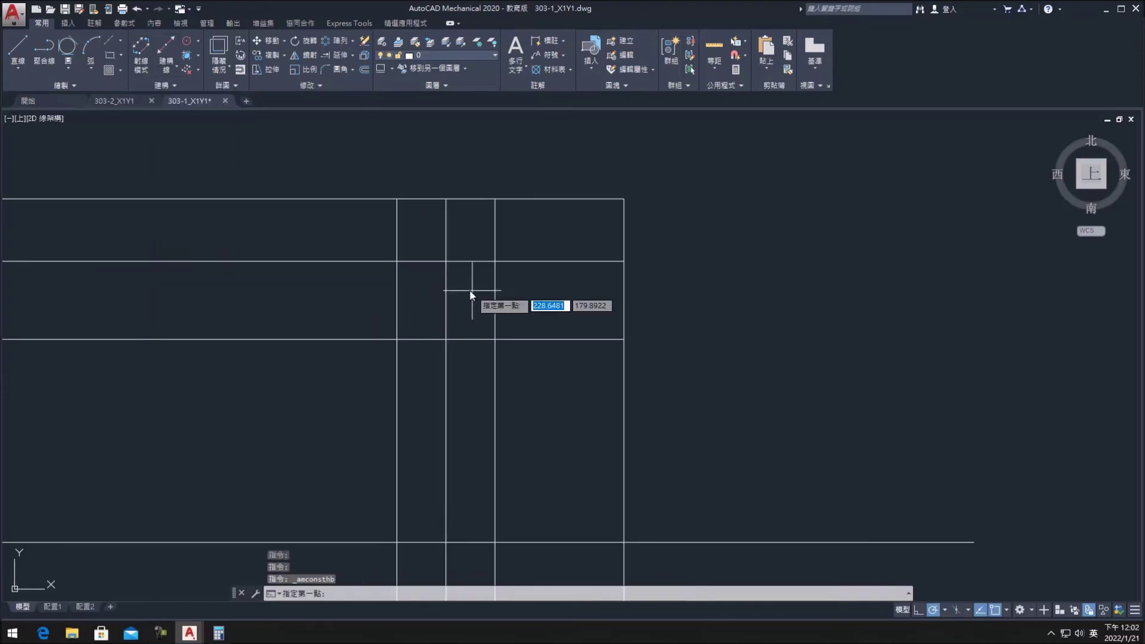
left_click(397, 261)
type("40")
key("Return")
key("Escape")
key("ctrl+z")
Step: Draw the second slanted line from the upper guide intersection toward the lower left
type("l")
key("Return")
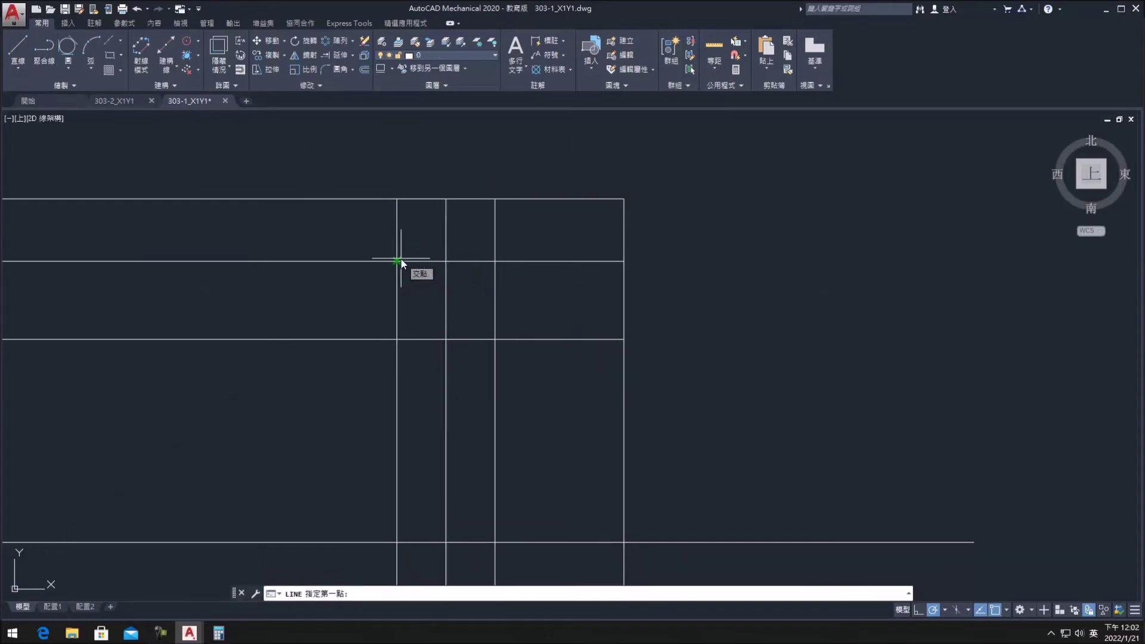
left_click(401, 259)
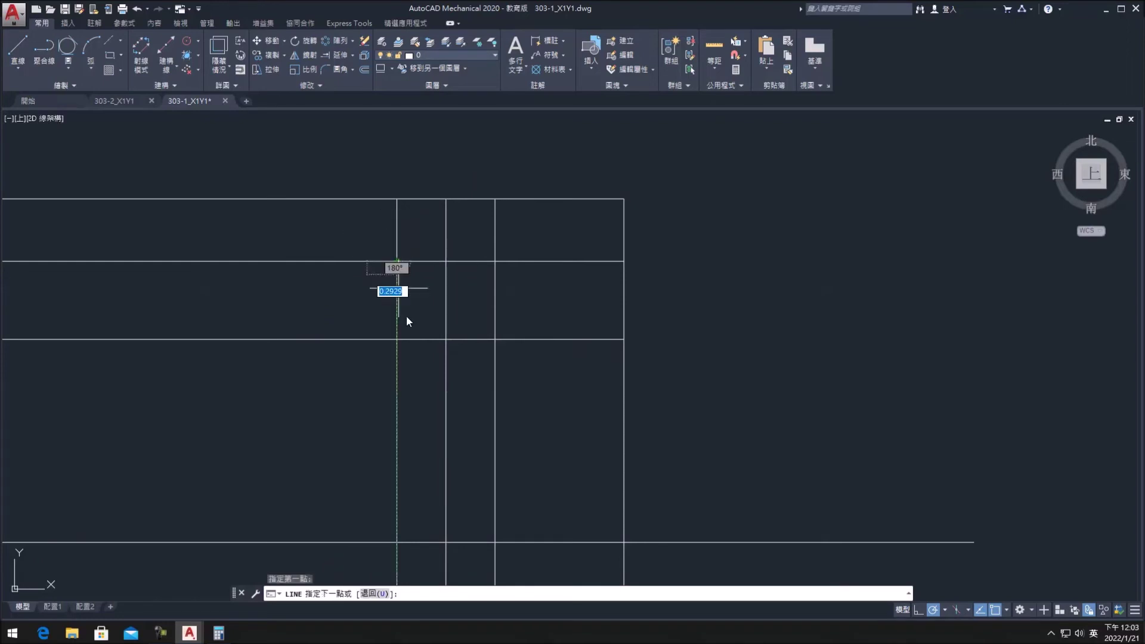
middle_click_drag(511, 558, 491, 413)
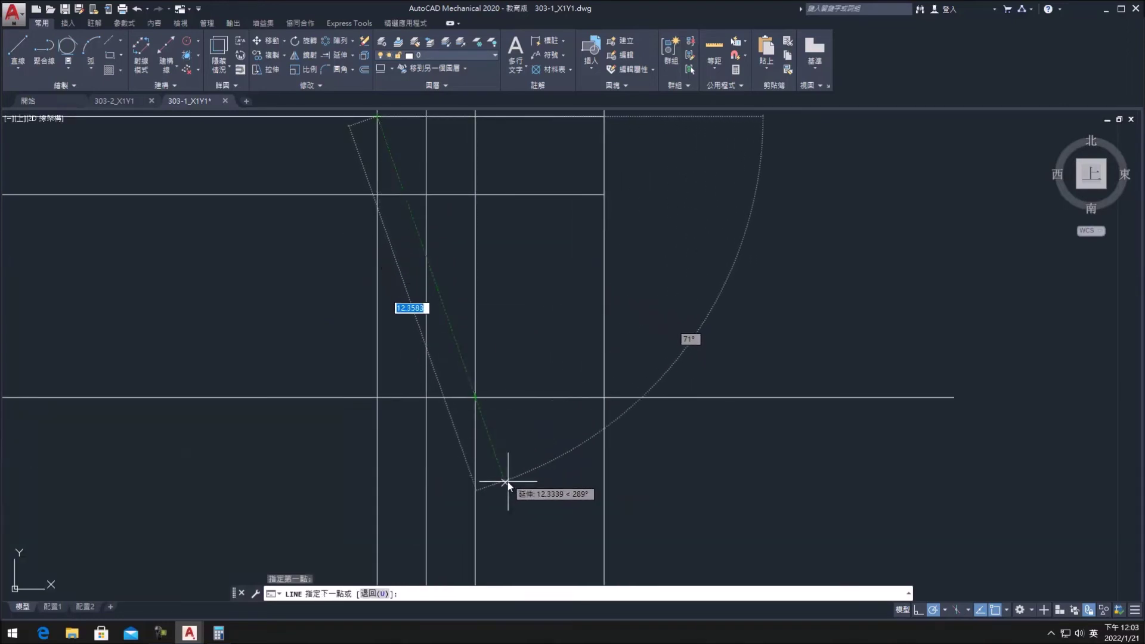
left_click(534, 567)
scroll(517, 495, "down", 2)
key("Return")
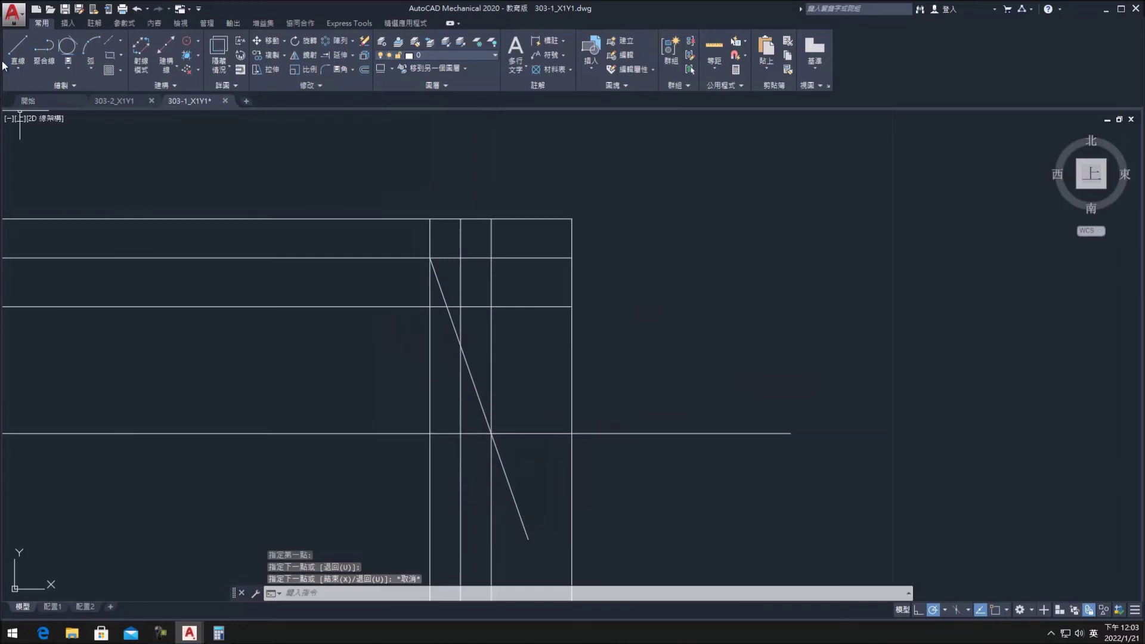
key("Return")
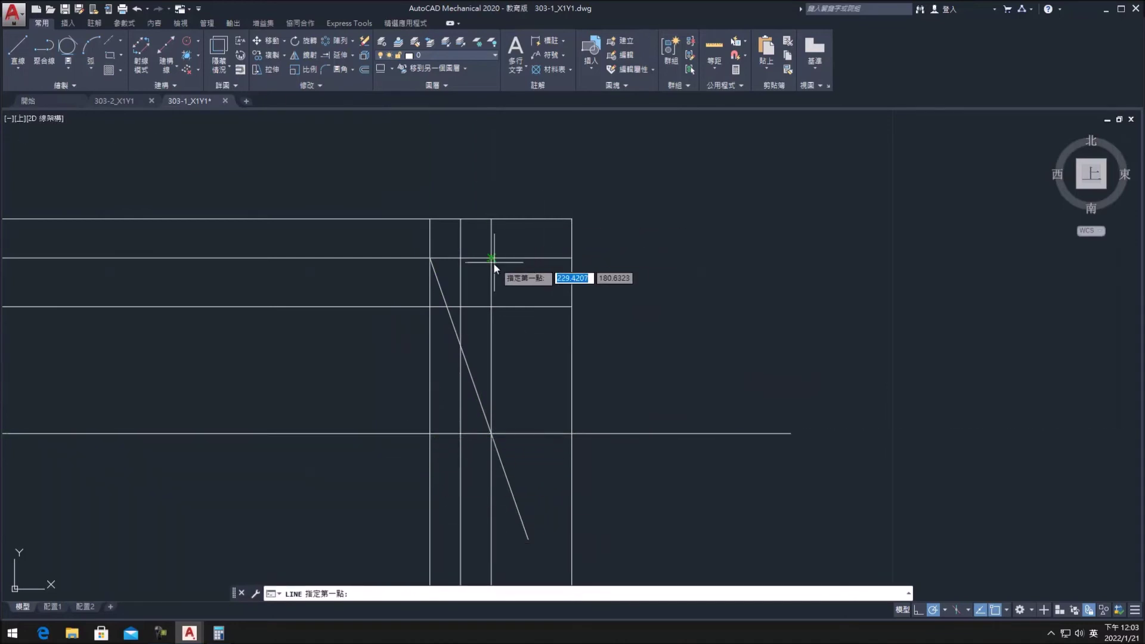
left_click(491, 260)
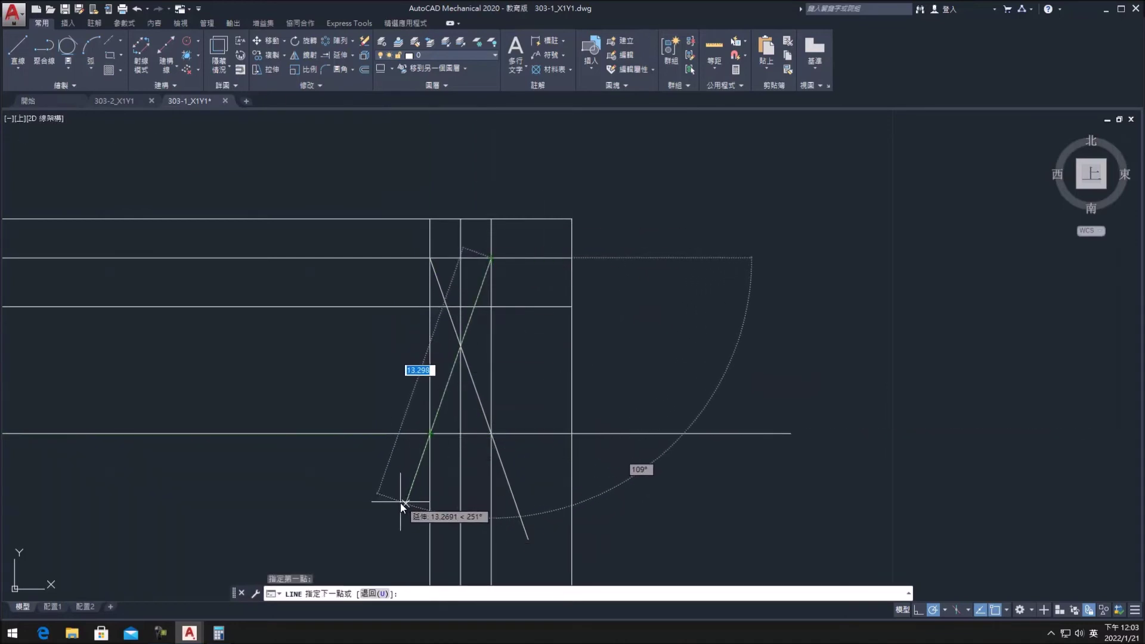
left_click(395, 532)
key("Escape")
Step: Stretch the new slanted line's top end up to the part's top edge
left_click(487, 270)
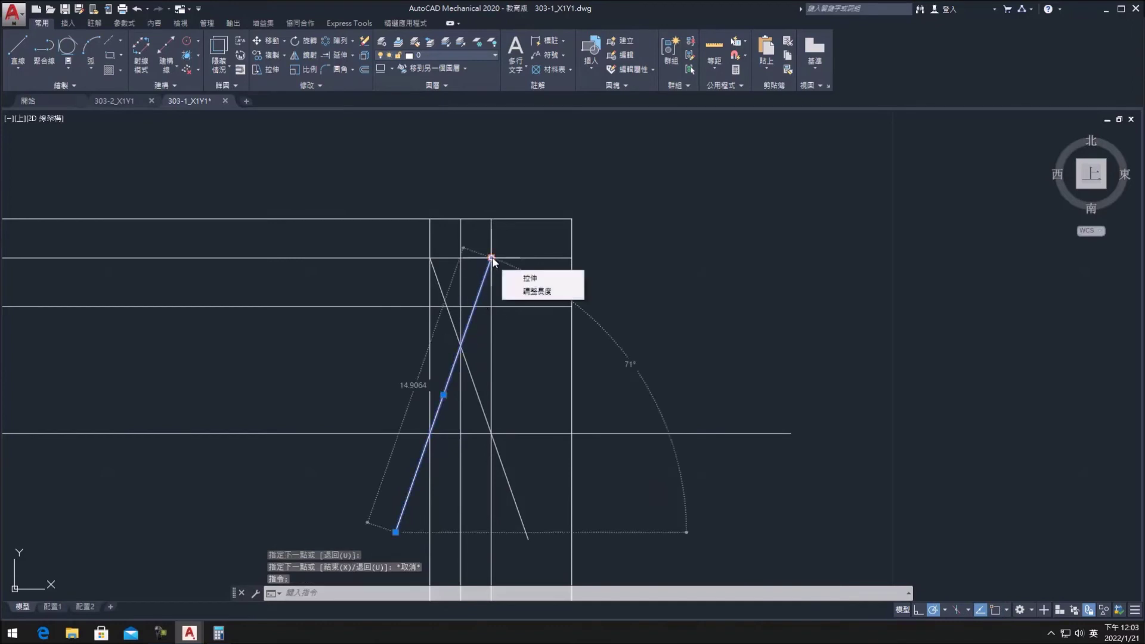
left_click(491, 258)
left_click(505, 218)
left_click(433, 266)
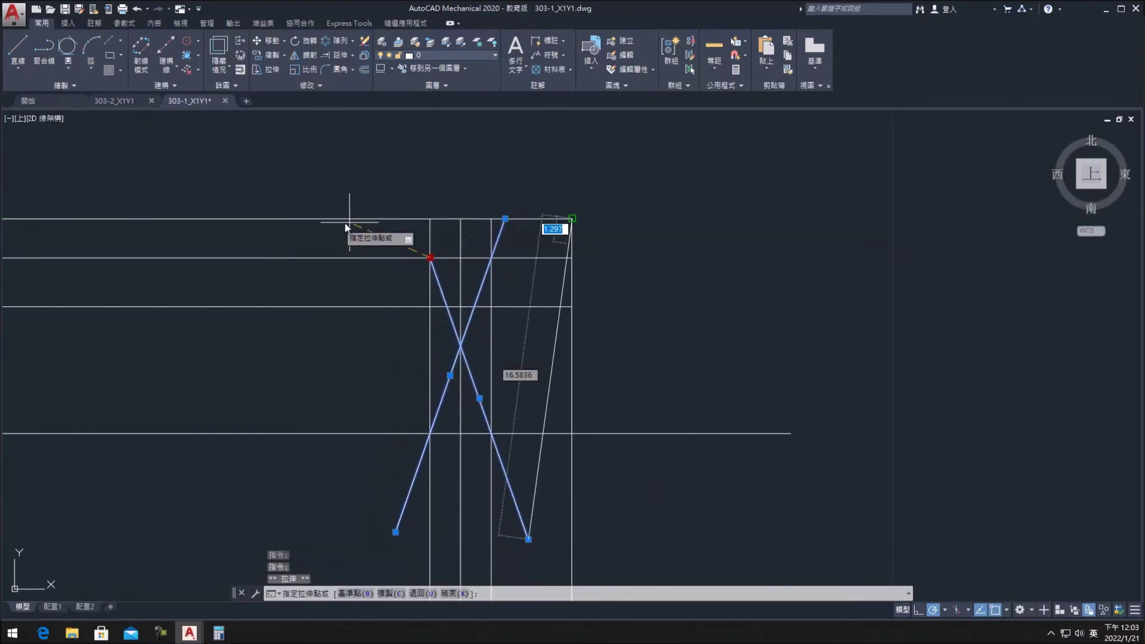
key("Escape")
left_click(430, 257)
key("Escape")
key("Escape")
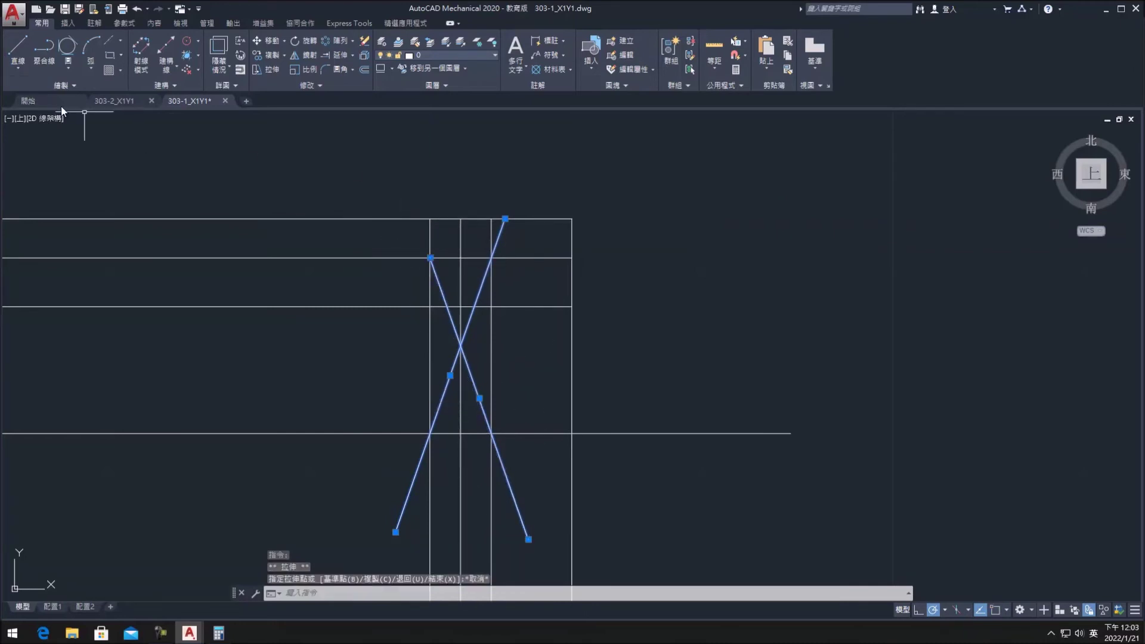
Step: Draw a trial line to the top-right corner and erase it
left_click(18, 50)
scroll(429, 257, "up", 6)
left_click(459, 309)
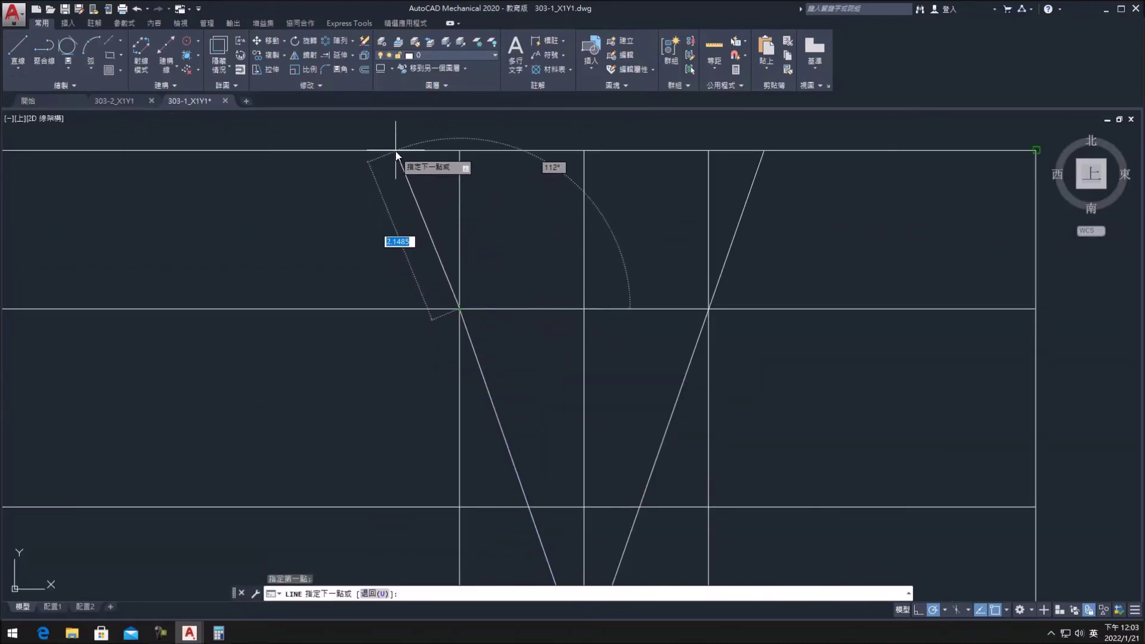
left_click(1036, 151)
key("Escape")
left_click(978, 167)
key("Delete")
Step: Window-select the slanted line and attempt stretching its top end, then cancel
scroll(562, 401, "down", 2)
left_click(572, 405)
mouse_move(548, 362)
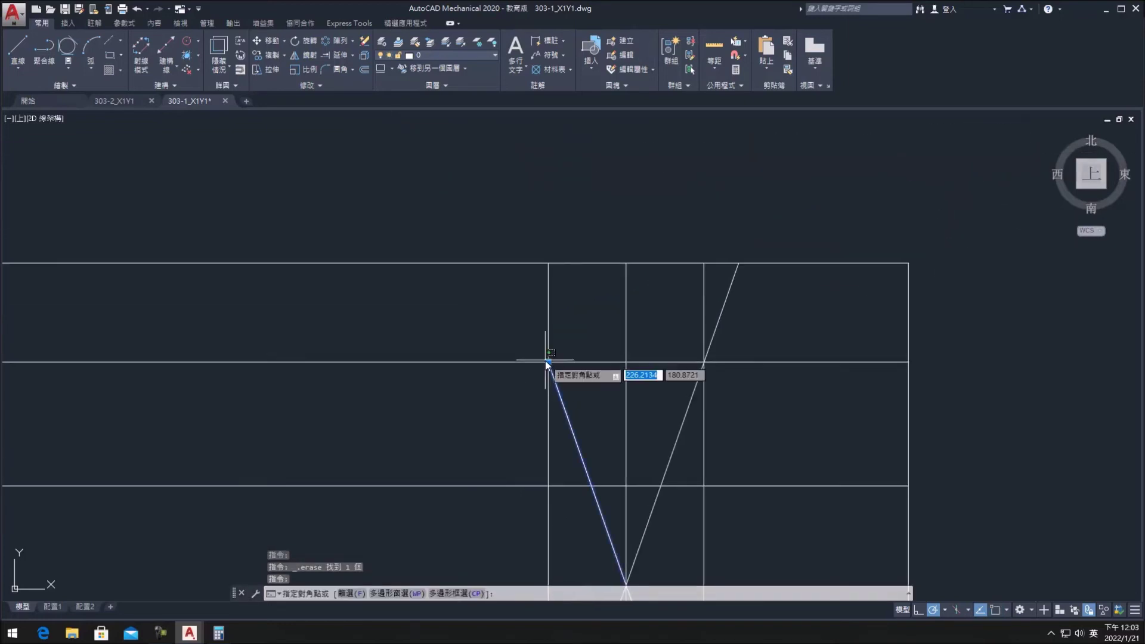
left_click(543, 358)
left_click(548, 362)
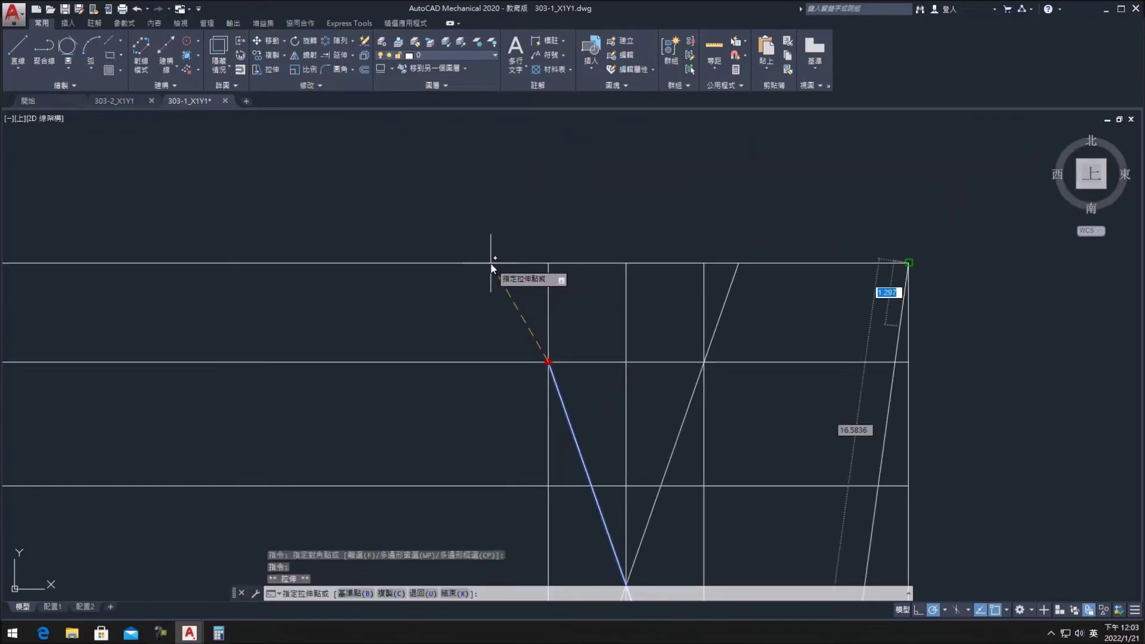
scroll(520, 282, "up", 2)
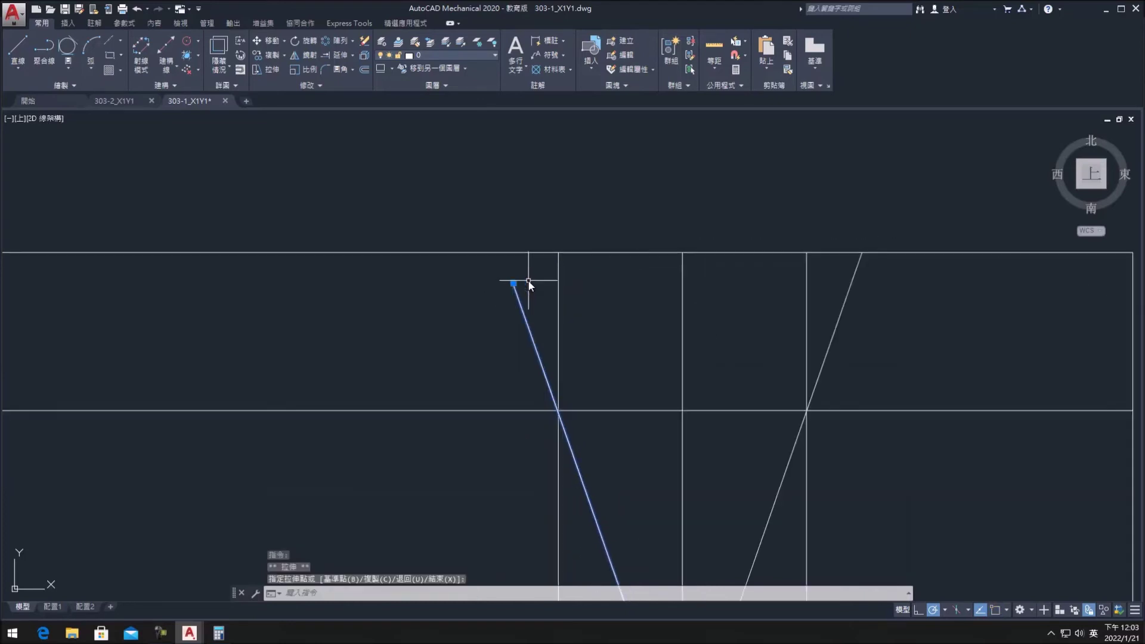
scroll(536, 305, "up", 2)
key("Escape")
Step: Draw a stray line from the slanted line's top end and delete it
left_click(20, 54)
left_click(570, 337)
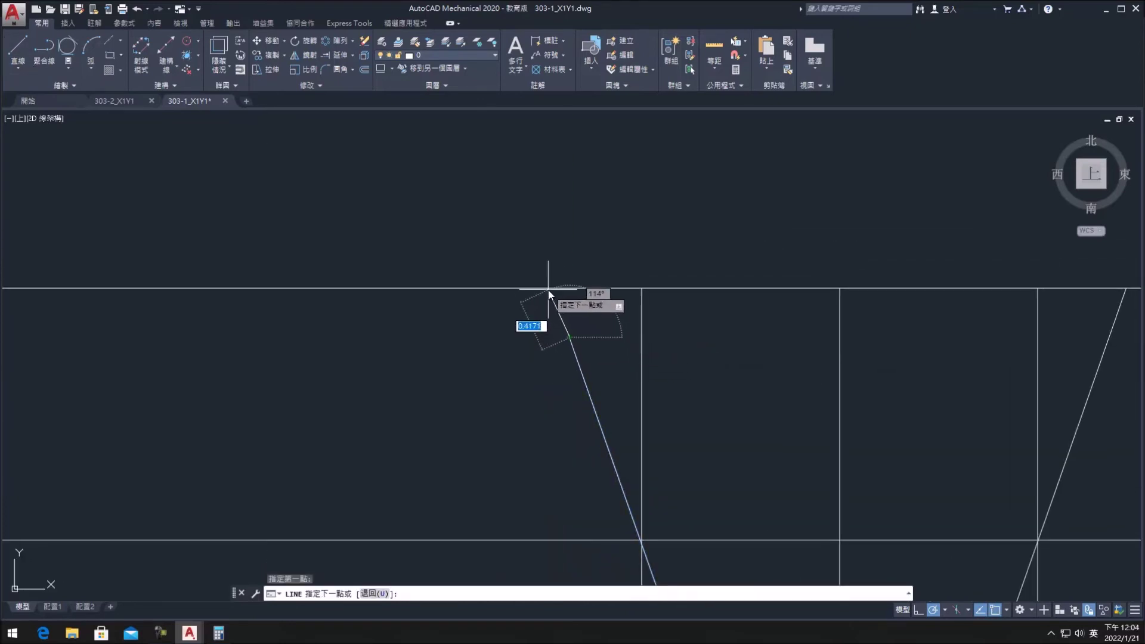
left_click(1073, 291)
key("Escape")
left_click(718, 327)
key("Delete")
Step: Grab the slanted line's top end again and cancel, along with a new line
left_click(18, 54)
key("Escape")
left_click(570, 337)
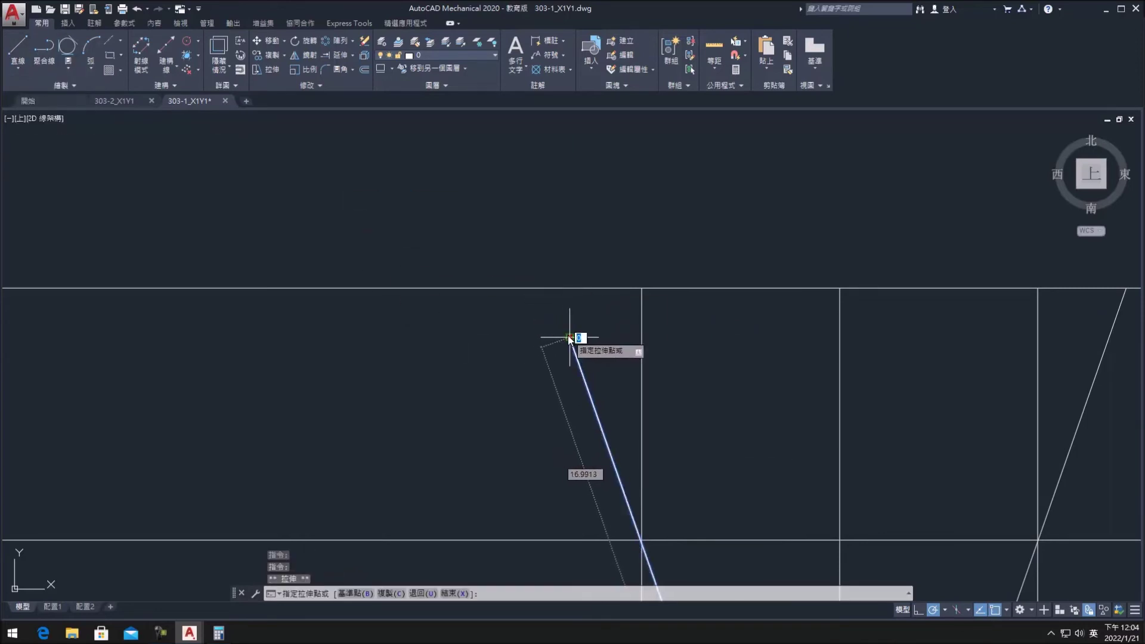
key("Escape")
scroll(492, 269, "down", 2)
key("space")
left_click(529, 286)
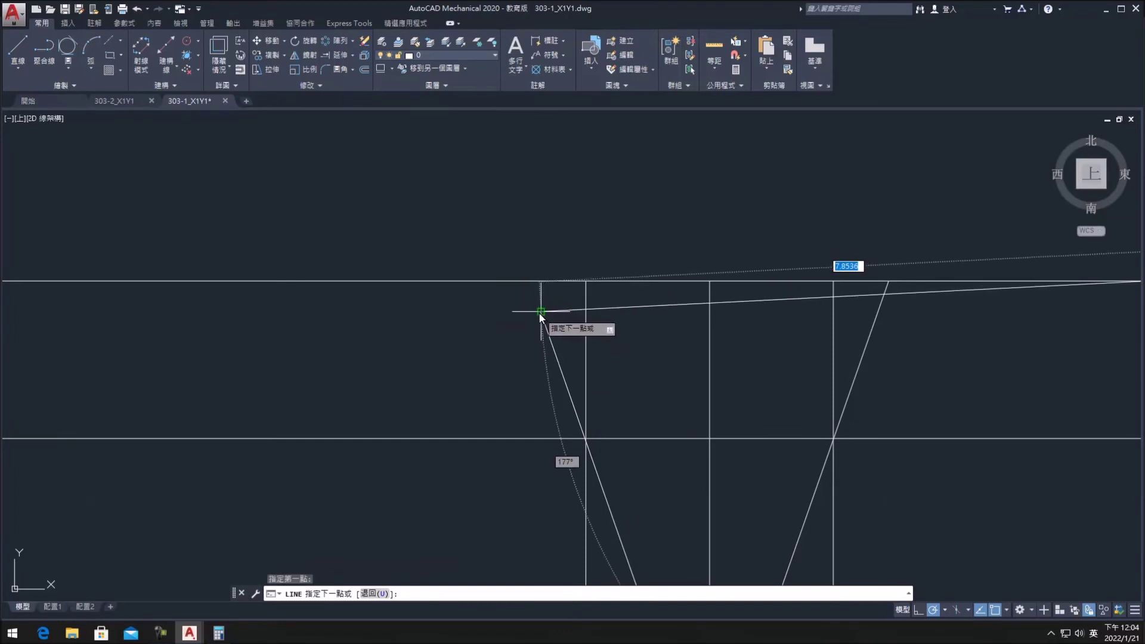
key("Escape")
Step: Pan over the groove area and retry stretching the slanted line's top, cancelling
scroll(560, 458, "down", 3)
middle_click_drag(560, 458, 542, 464)
scroll(442, 262, "up", 2)
middle_click_drag(439, 228, 422, 263)
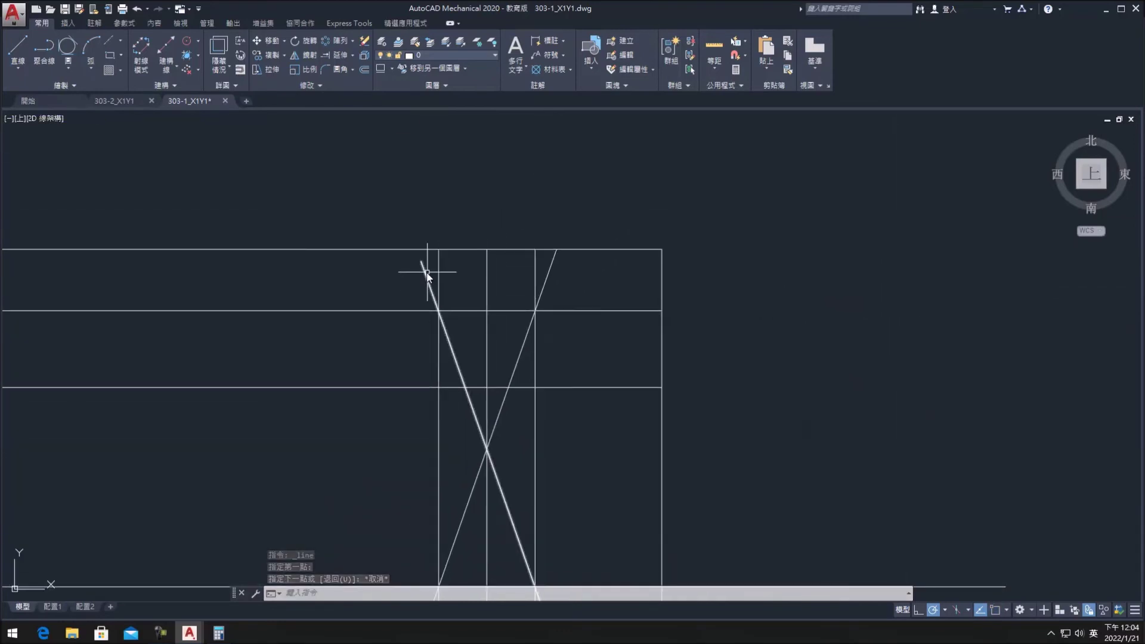
left_click(424, 263)
left_click(420, 251)
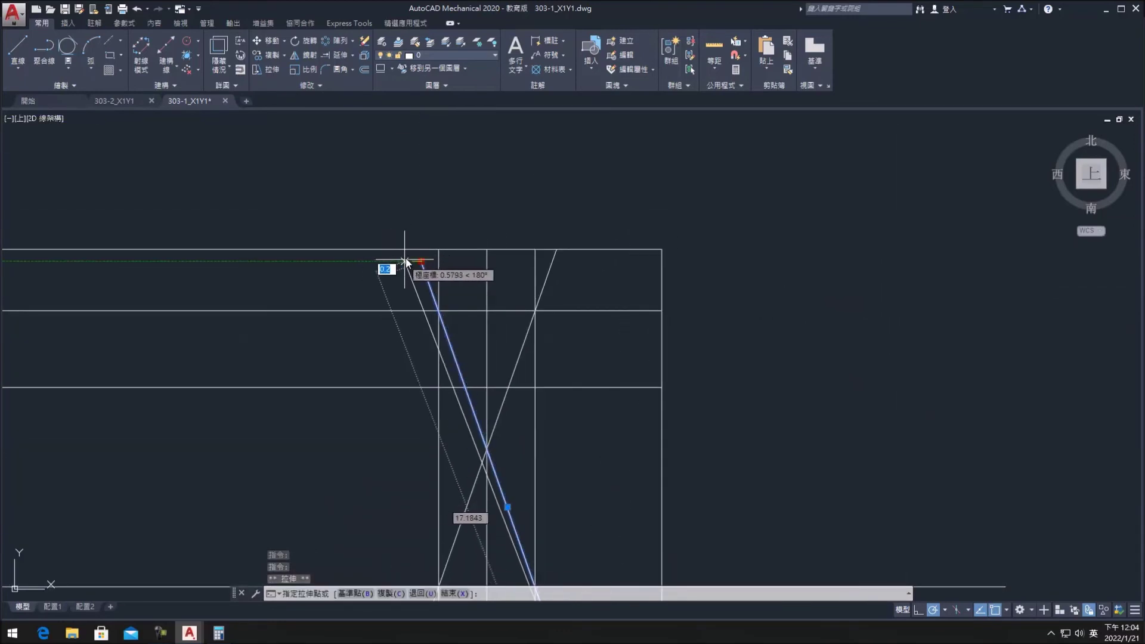
scroll(406, 259, "up", 5)
scroll(415, 258, "up", 2)
key("Escape")
key("Escape")
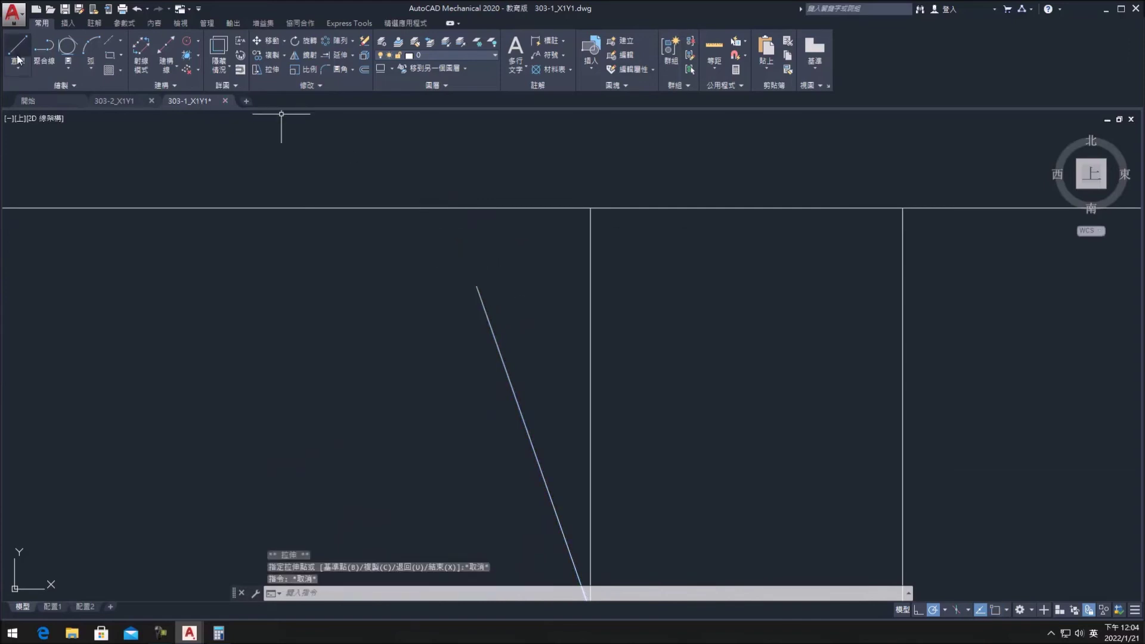
Step: Draw a line continuing the slant to the top edge, then undo it
key("space")
left_click(477, 287)
left_click(457, 232)
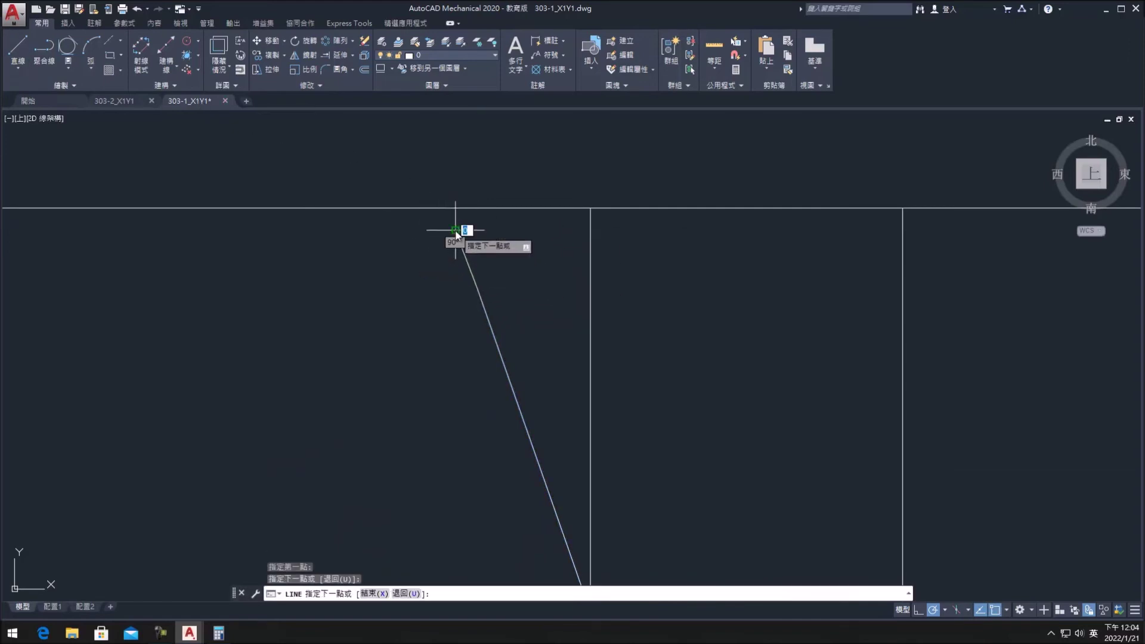
left_click(478, 231)
key("Escape")
key("ctrl+z")
key("ctrl+z")
Step: Draw and delete an unwanted horizontal line across the slanted line
left_click(18, 51)
left_click(402, 264)
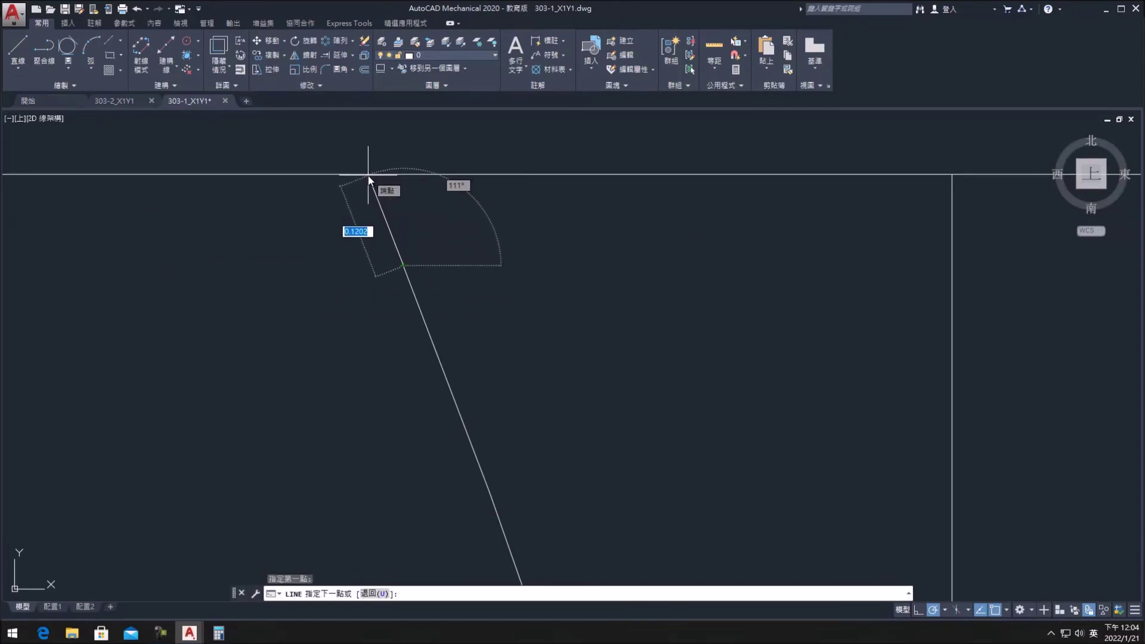
left_click(493, 256)
key("Escape")
key("Delete")
Step: Select the slanted line and try stretching its lower end, then cancel
scroll(584, 357, "down", 2)
scroll(557, 293, "down", 2)
scroll(603, 415, "down", 2)
left_click(620, 500)
key("Escape")
key("Escape")
left_click(614, 473)
middle_click_drag(619, 473, 629, 435)
left_click(645, 518)
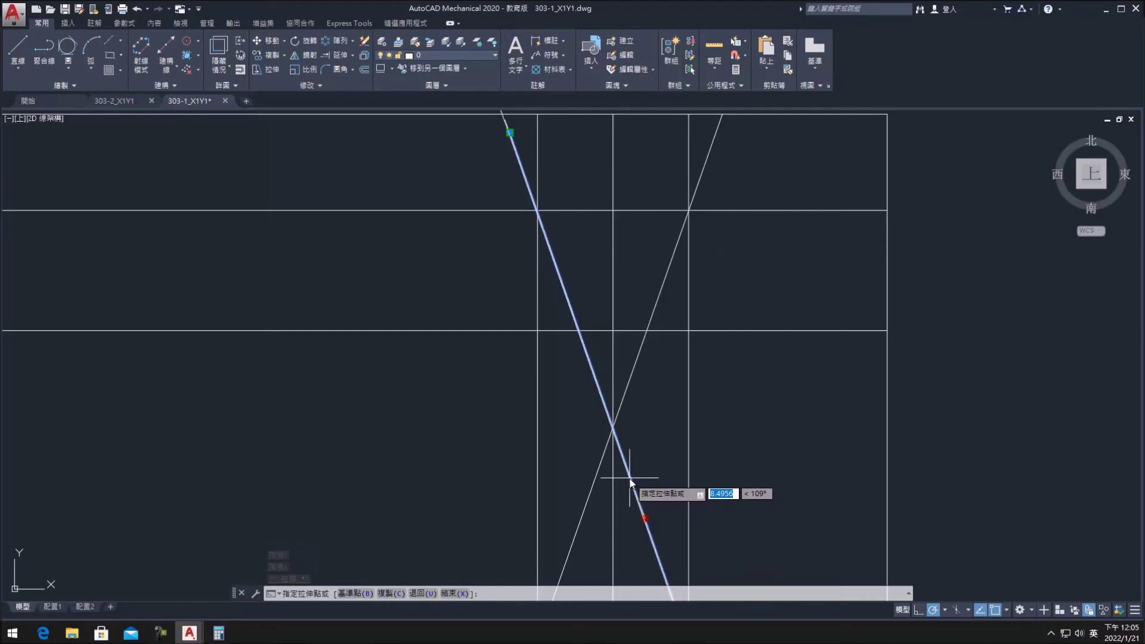
key("Escape")
Step: Delete the short slanted segment, leaving the two crossing diagonals
scroll(722, 438, "up", 5)
scroll(549, 262, "down", 2)
scroll(549, 332, "up", 4)
left_click(532, 281)
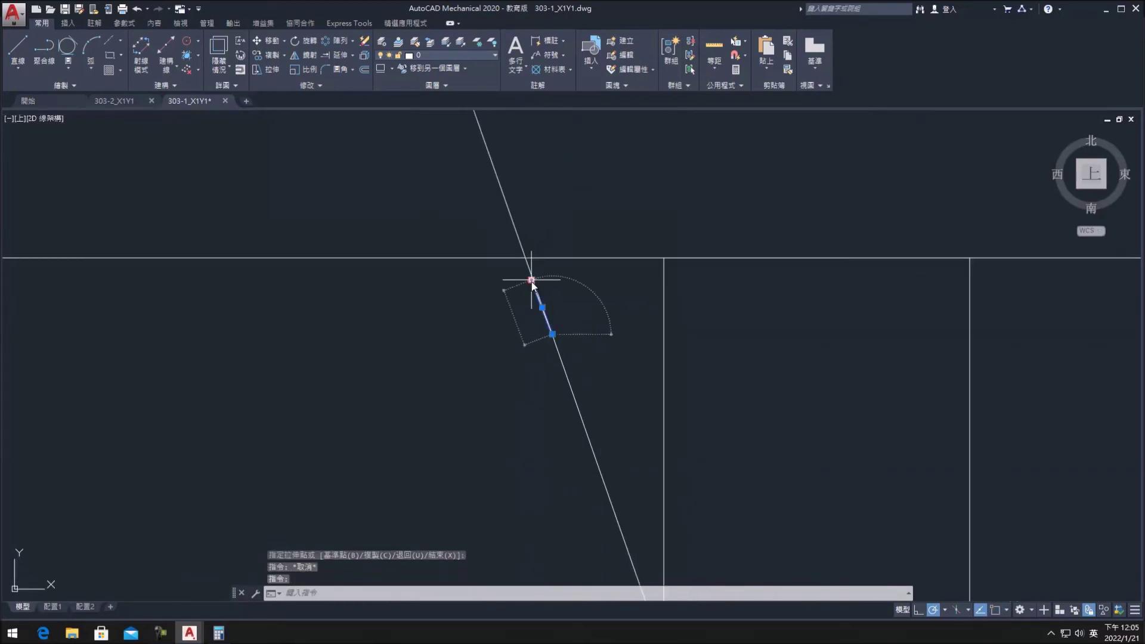
key("Delete")
scroll(550, 417, "down", 3)
scroll(609, 406, "up", 2)
scroll(571, 371, "up", 2)
scroll(570, 369, "up", 1)
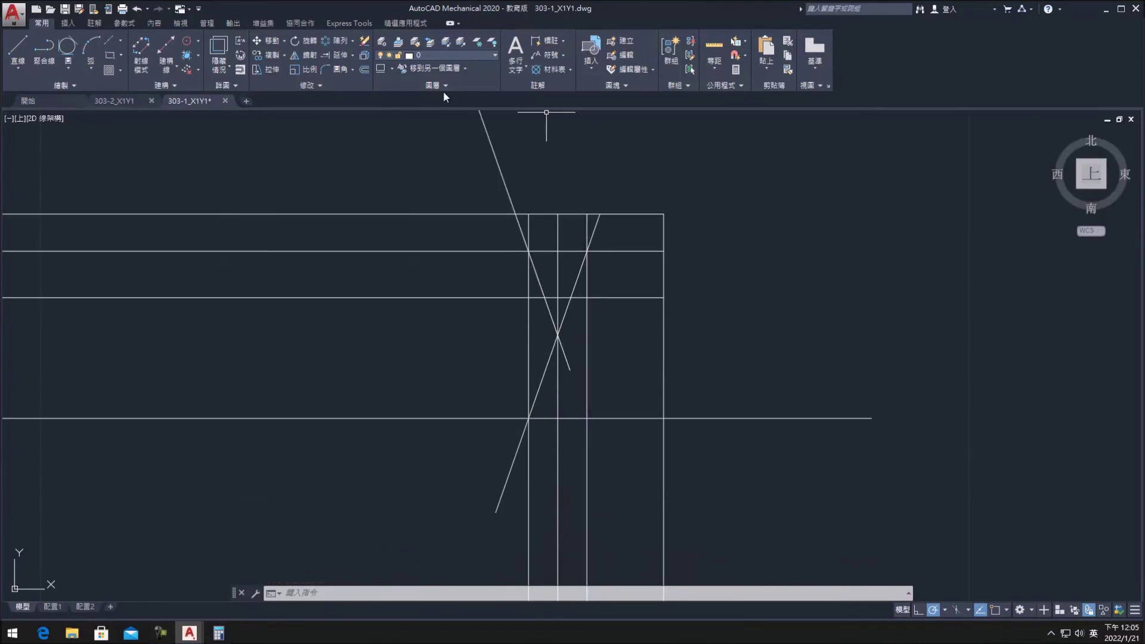
left_click(313, 57)
Step: Trim both diagonals above the top edge and remove the top edge inside the groove
key("Escape")
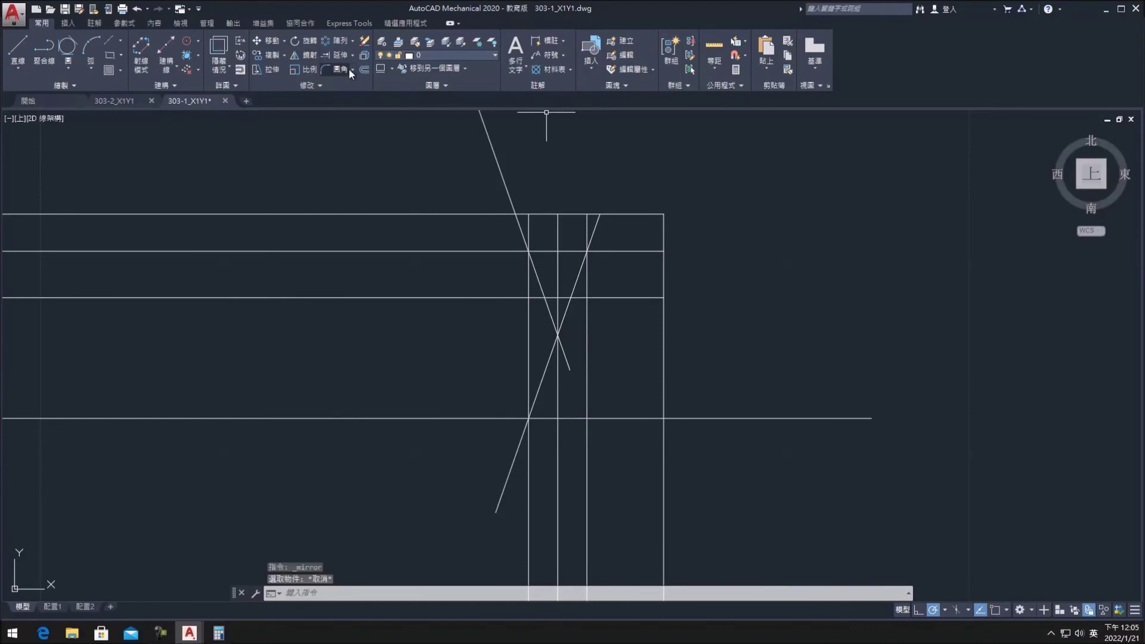
left_click(352, 55)
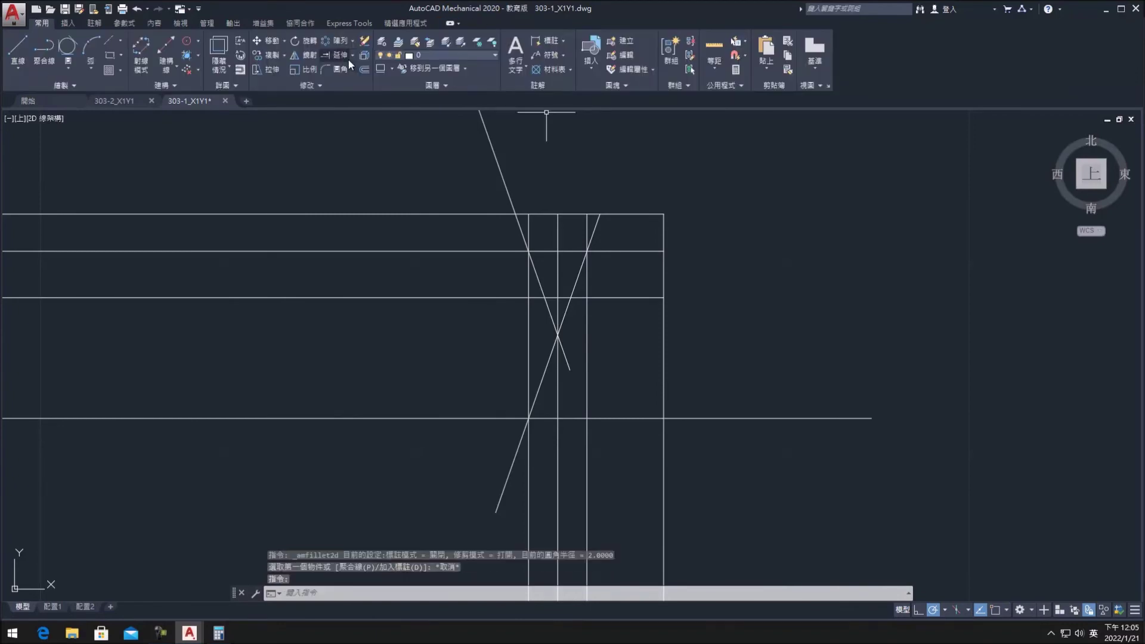
left_click(438, 166)
left_click(508, 163)
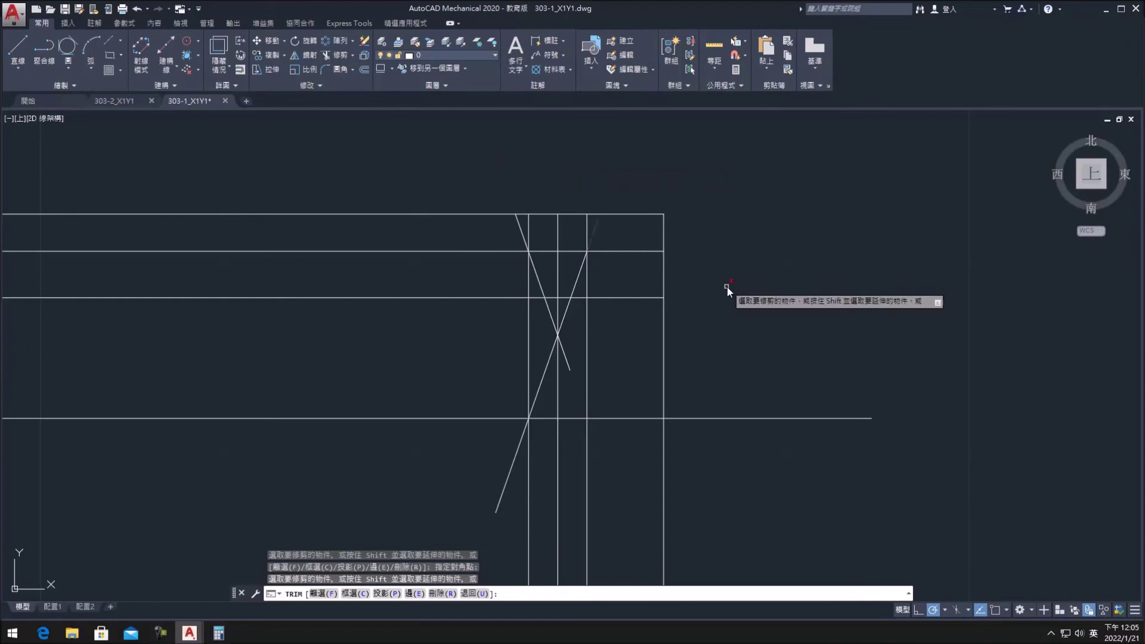
left_click(592, 215)
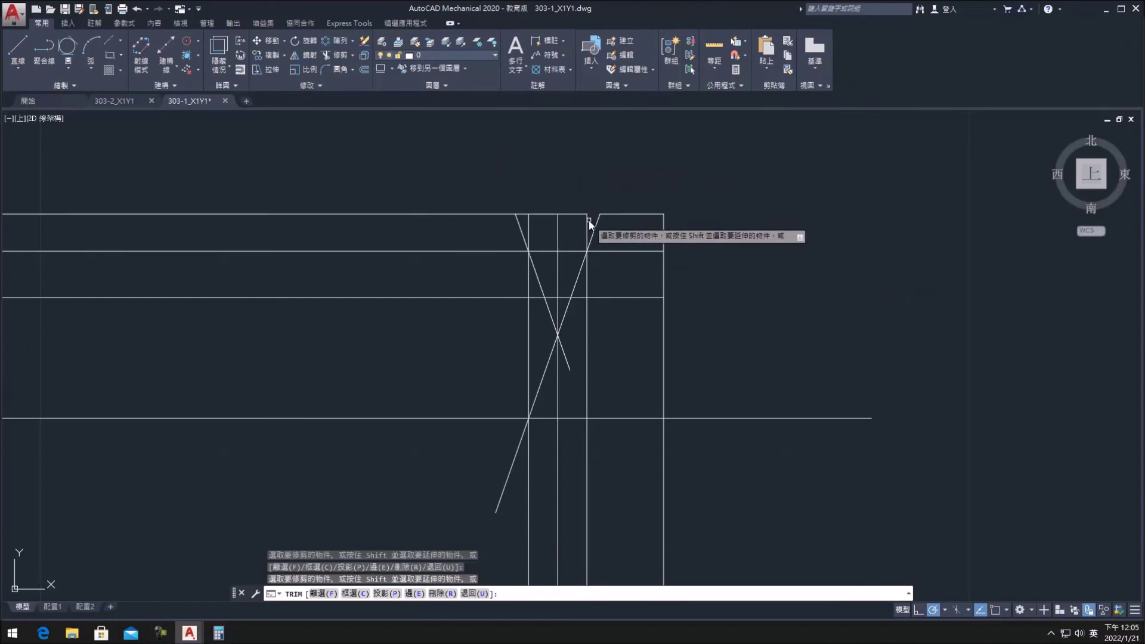
left_click(549, 213)
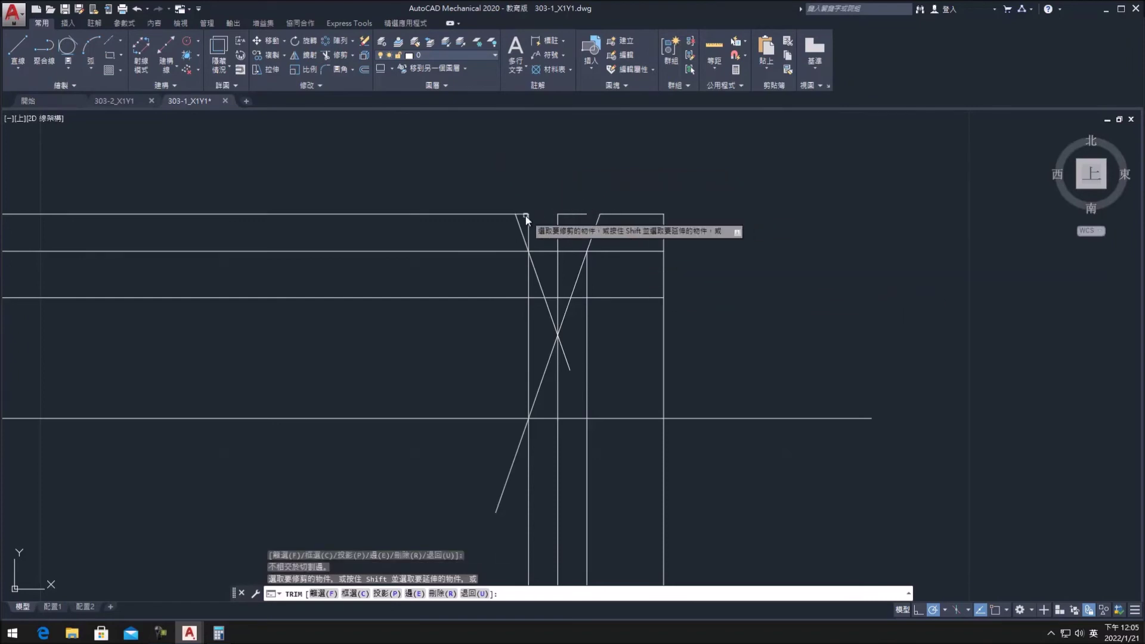
key("Escape")
left_click(578, 215)
key("Delete")
Step: Trim the stubs below the groove bottom and delete the leftover slanted pieces
left_click(334, 55)
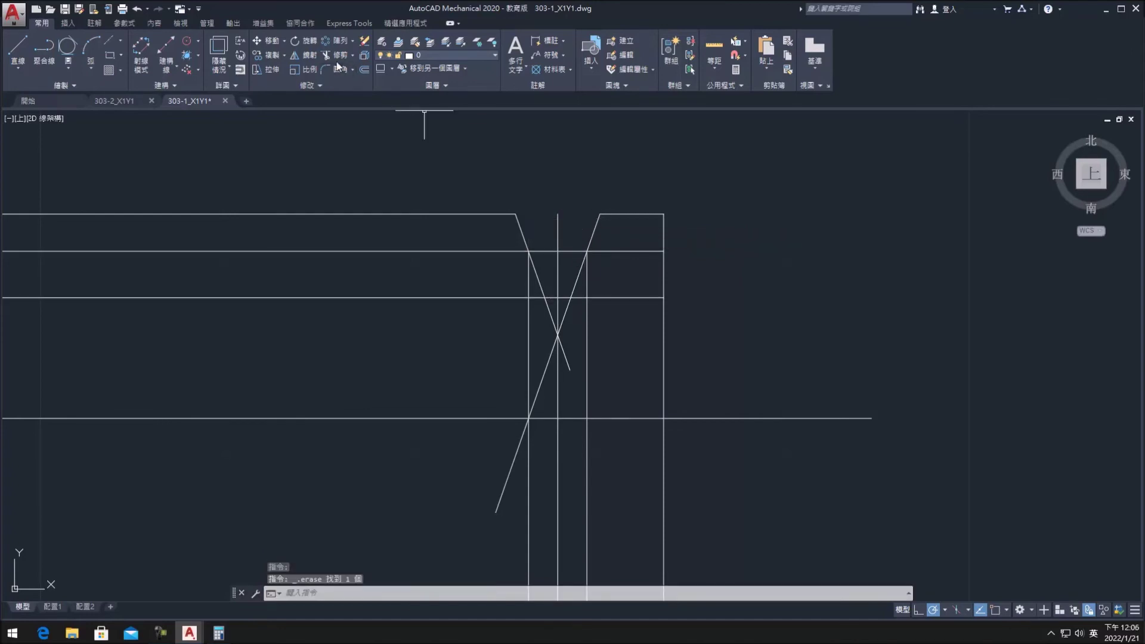
left_click(611, 298)
left_click(587, 286)
left_click(532, 281)
left_click(549, 310)
left_click(568, 309)
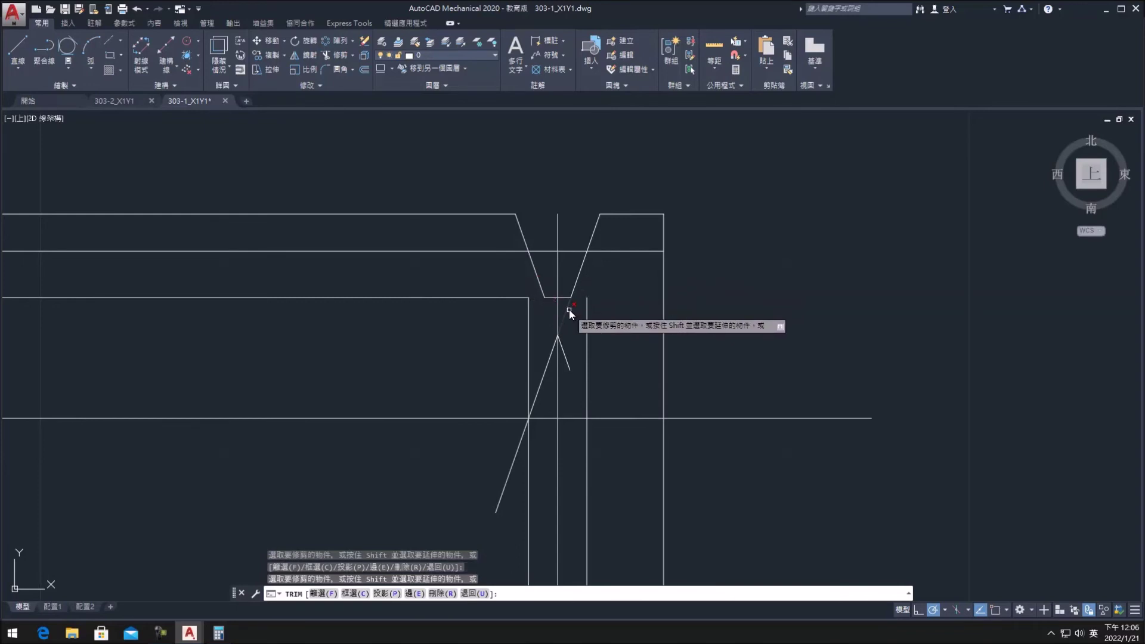
key("Escape")
left_click(554, 351)
key("Delete")
key("Escape")
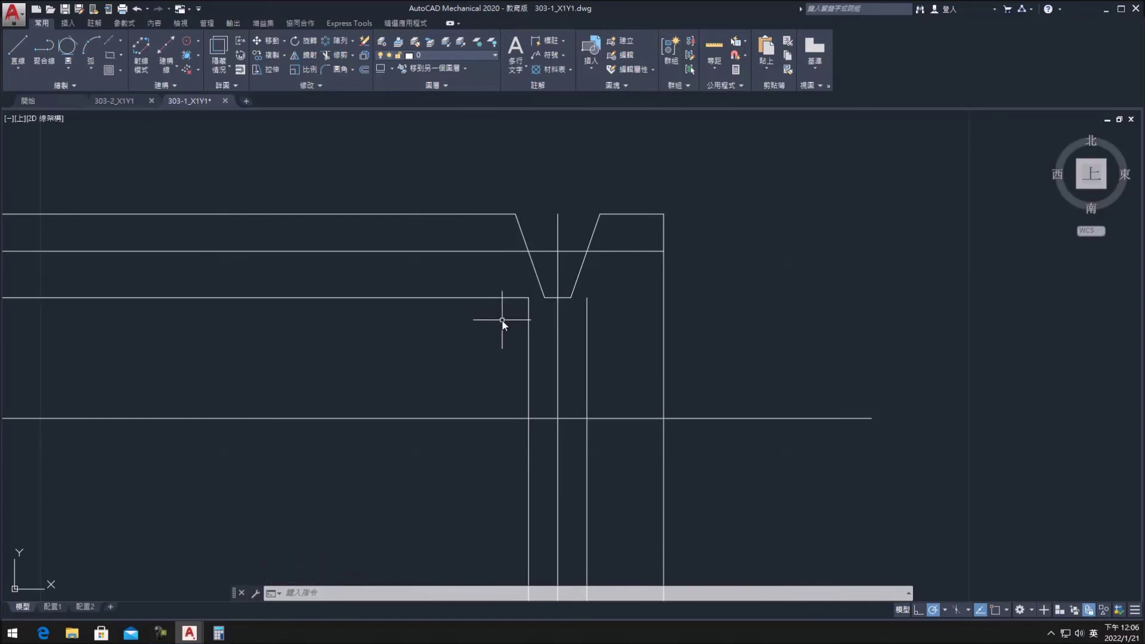
Step: Zoom and pan to review the flat-bottomed V-groove at the part's right end
scroll(505, 349, "up", 2)
scroll(537, 344, "down", 2)
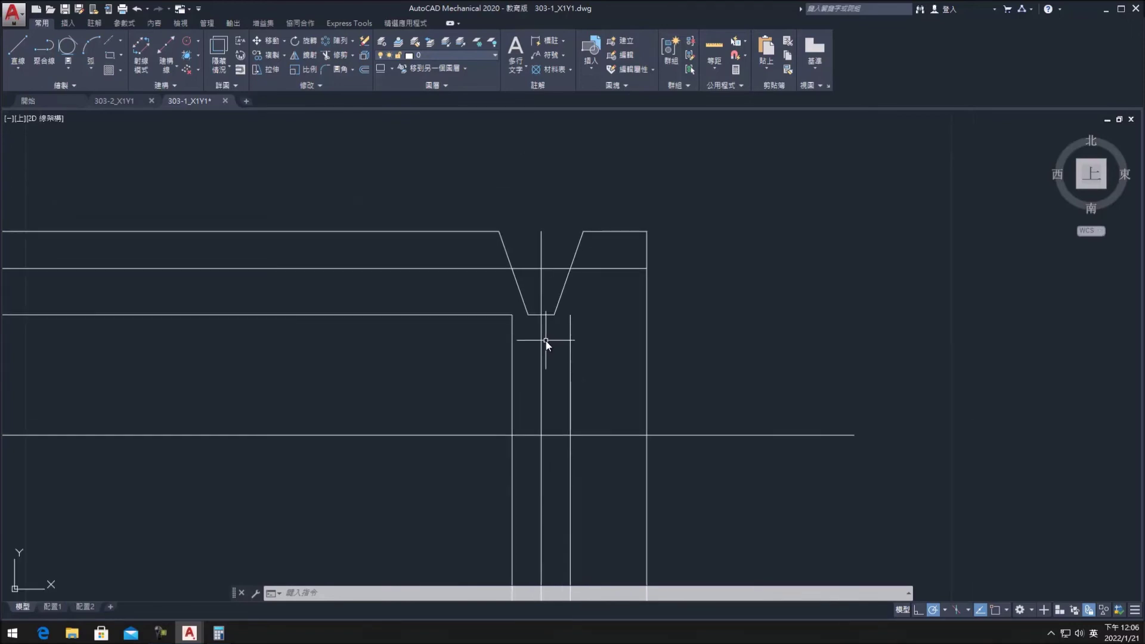
scroll(590, 351, "up", 2)
scroll(544, 383, "down", 2)
middle_click_drag(536, 421, 534, 393)
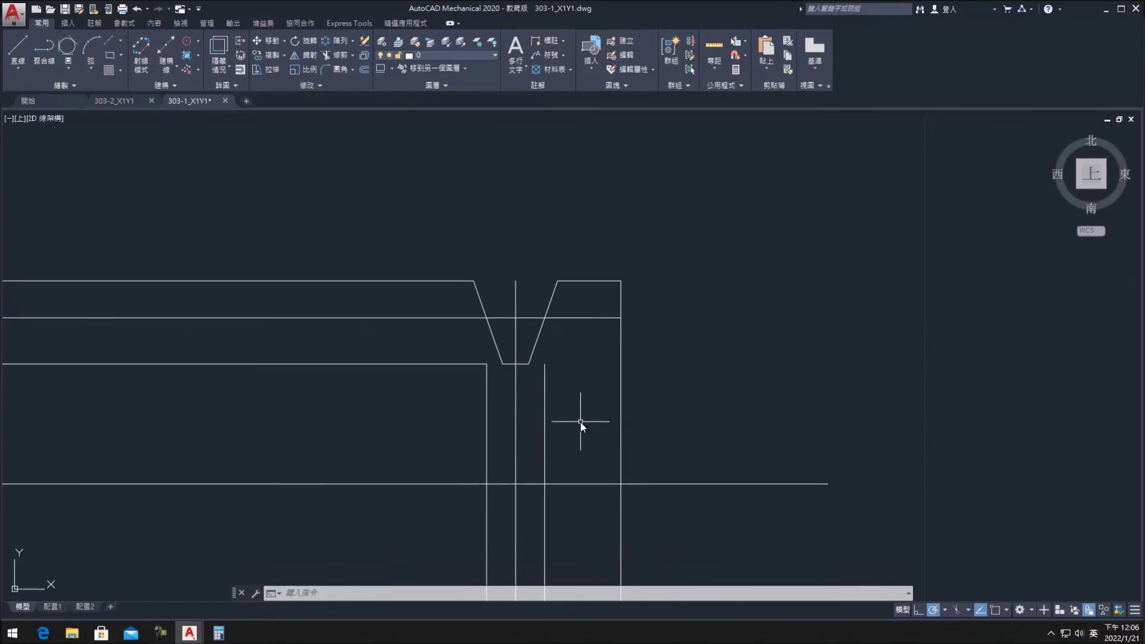
middle_click_drag(575, 434, 583, 413)
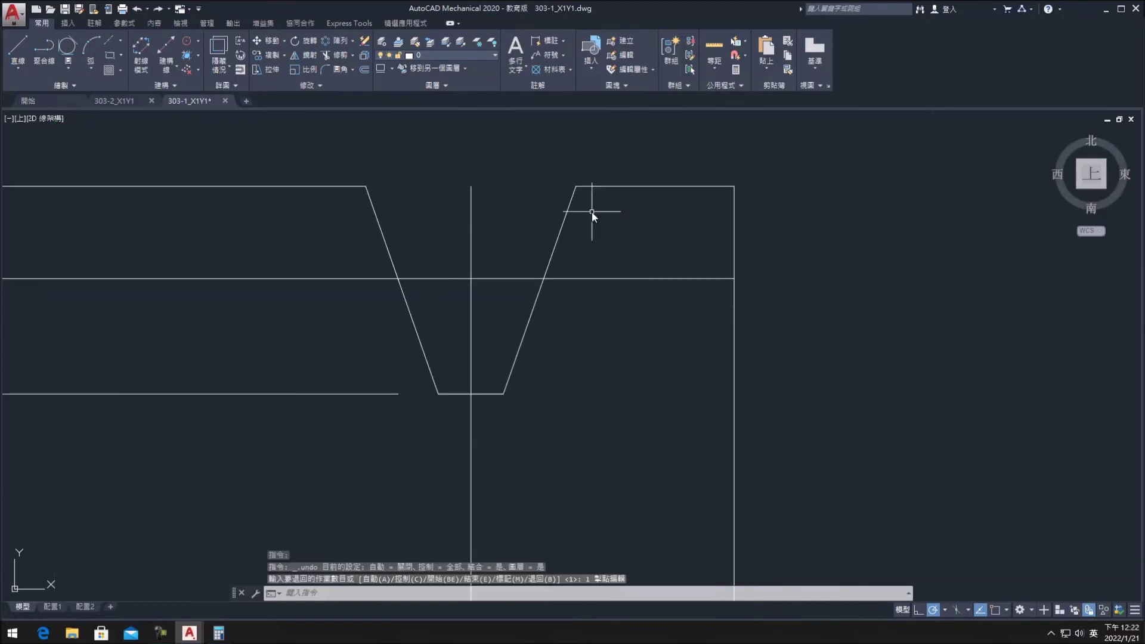
left_click(271, 55)
Step: Copy the groove bottom line onto the top edge near the right end and stretch it longer
left_click(485, 393)
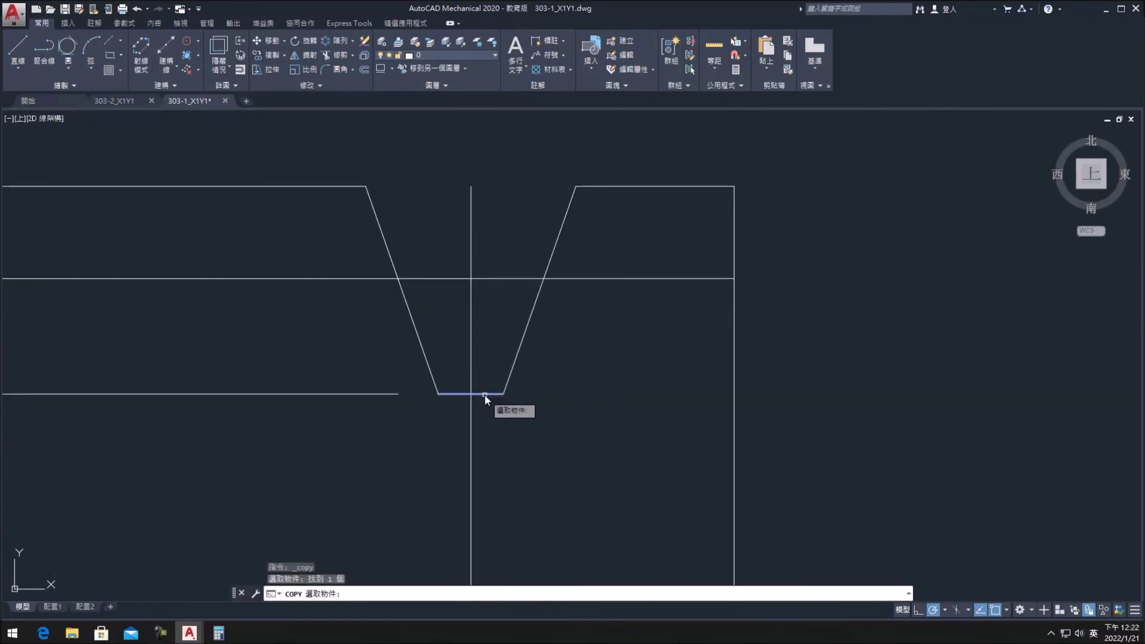
key("Return")
left_click(459, 396)
left_click(582, 187)
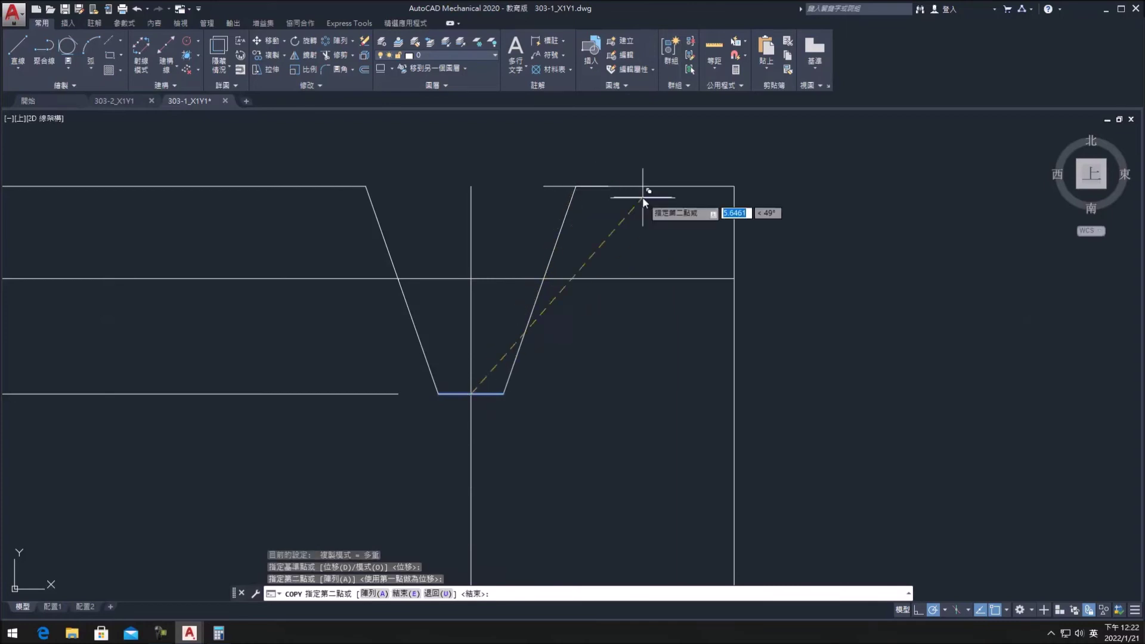
key("Escape")
left_click(583, 186)
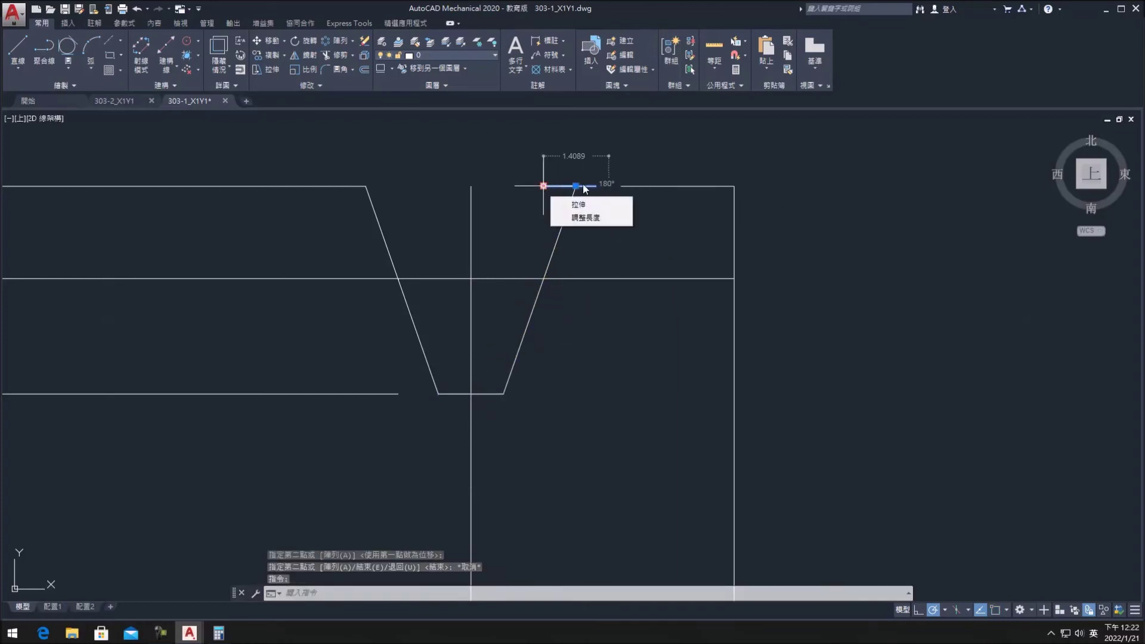
left_click(575, 186)
left_click(607, 187)
middle_click_drag(642, 209, 610, 224)
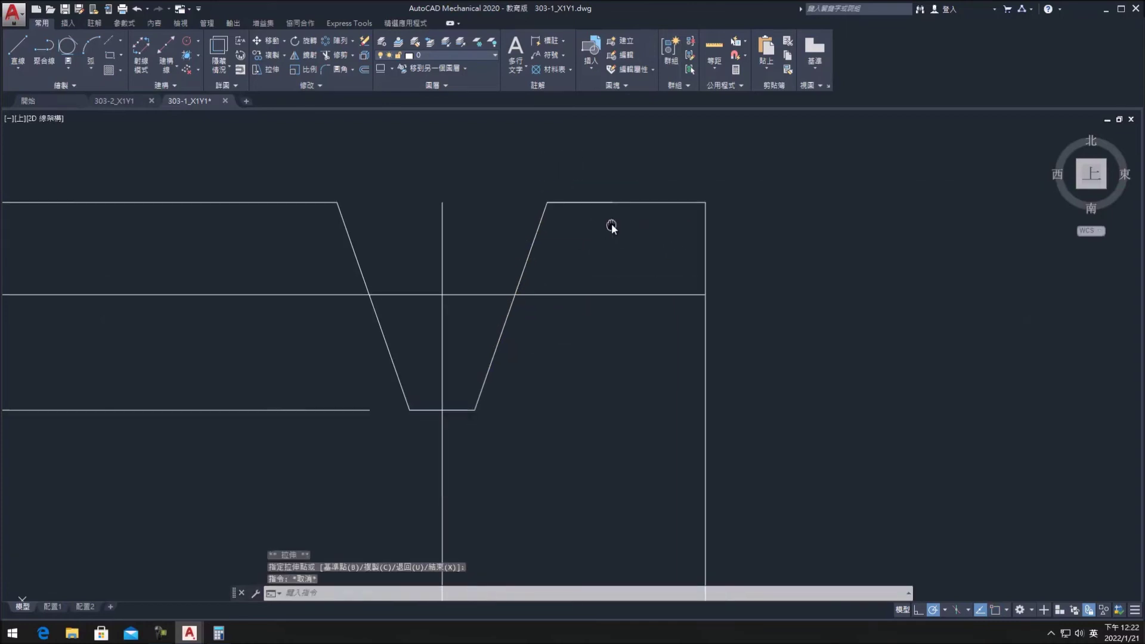
Step: Draw a short helper line at groove-bottom depth out to the right edge
type("l")
key("Return")
left_click(603, 206)
key("Escape")
key("Return")
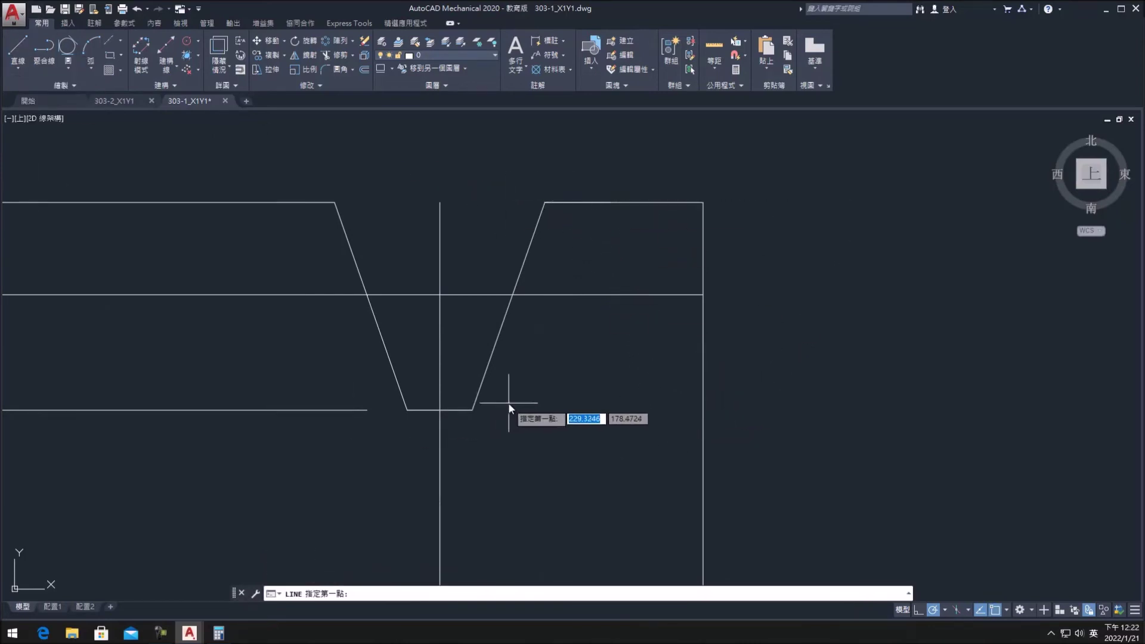
left_click(642, 410)
left_click(716, 410)
key("Return")
key("Return")
Step: Draw the slanted flank from the top edge down to groove-bottom depth, then delete the helper line
left_click(609, 203)
left_click(702, 410)
key("Escape")
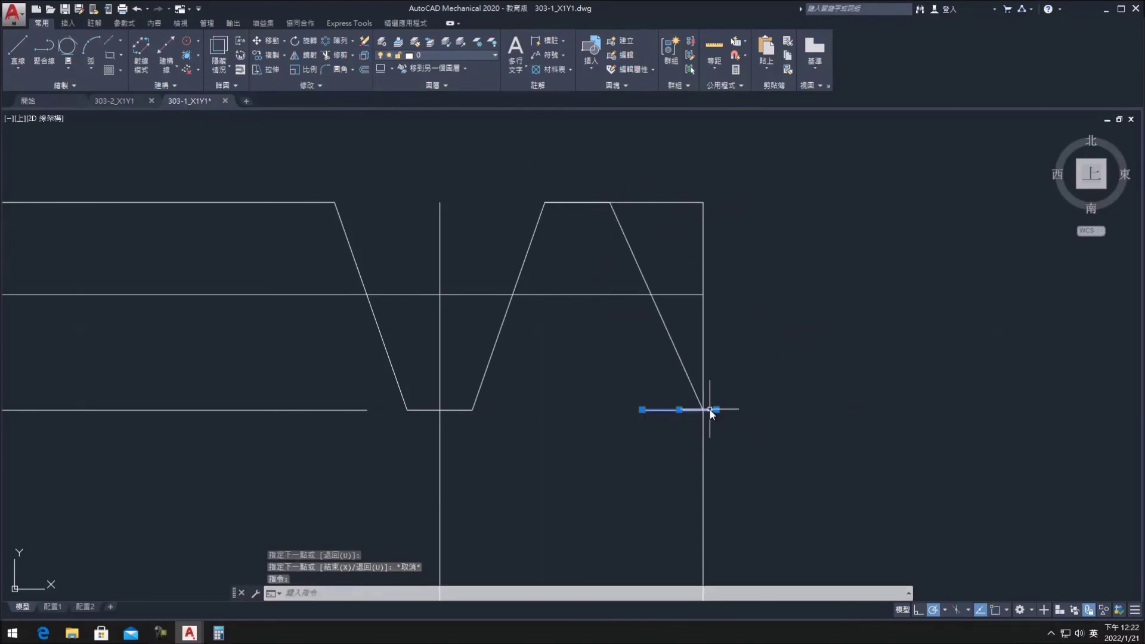
key("Delete")
scroll(586, 203, "down", 2)
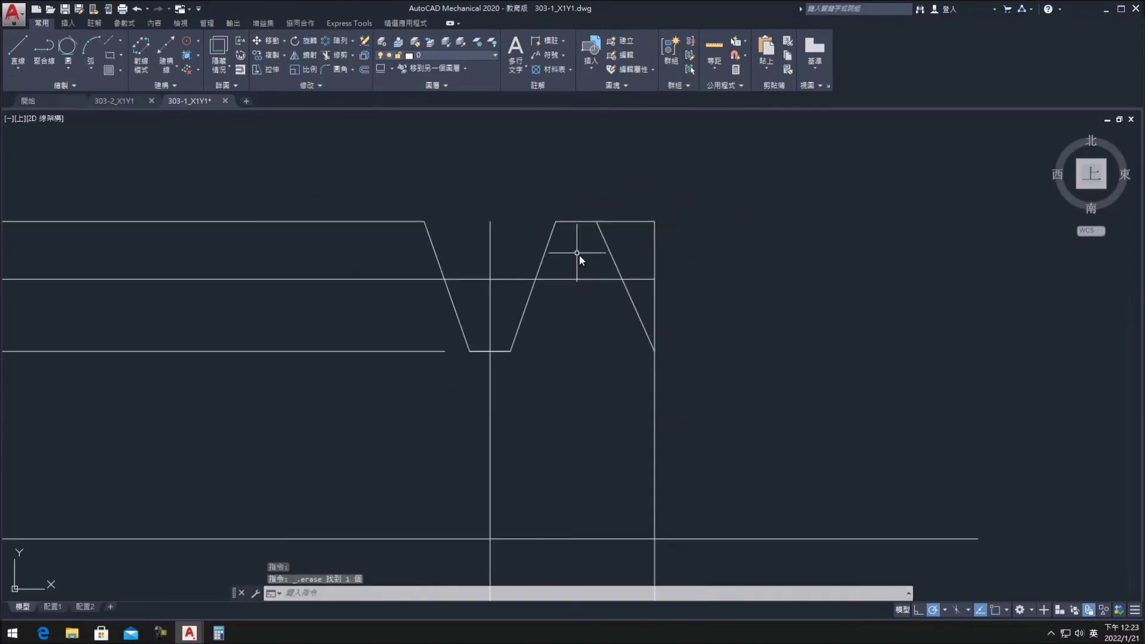
scroll(578, 255, "down", 2)
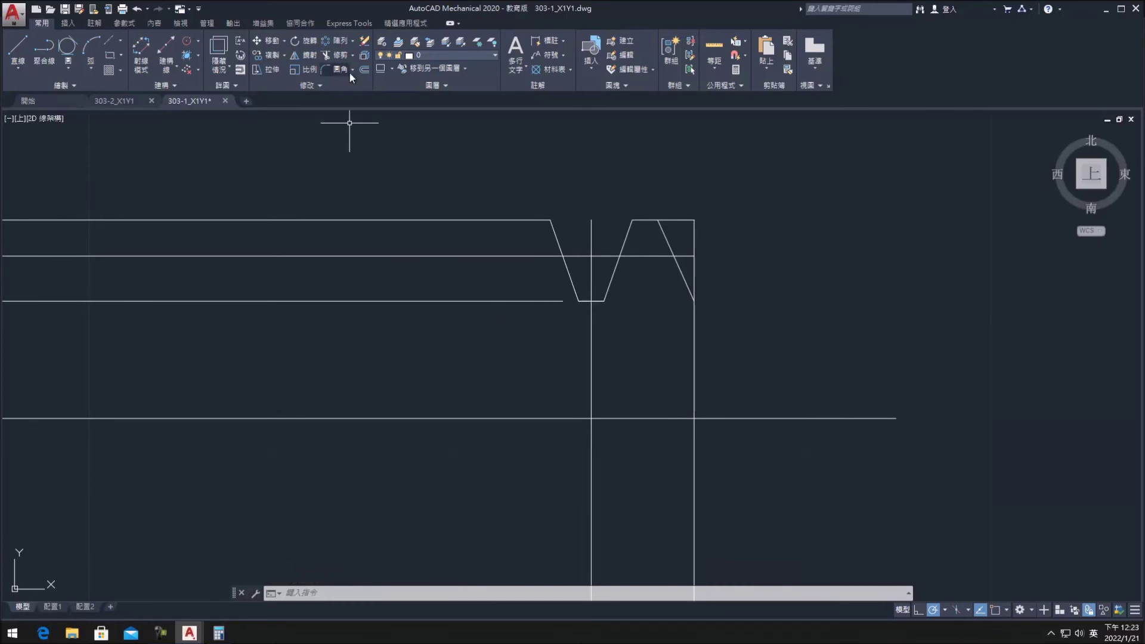
scroll(611, 377, "down", 2)
Step: Shorten the groove centreline so it ends just below the groove
left_click(597, 494)
left_click(600, 499)
left_click(598, 572)
left_click(598, 352)
key("Escape")
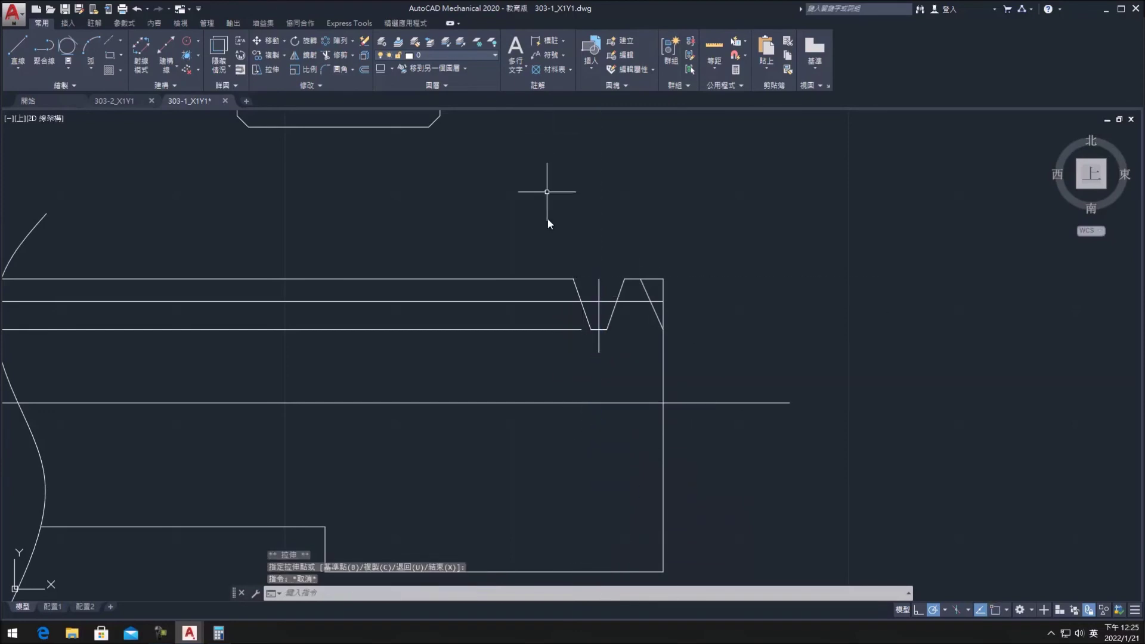
Step: Offset the groove centreline 6.2 to the left
left_click(363, 70)
key("Return")
left_click(599, 319)
key("Escape")
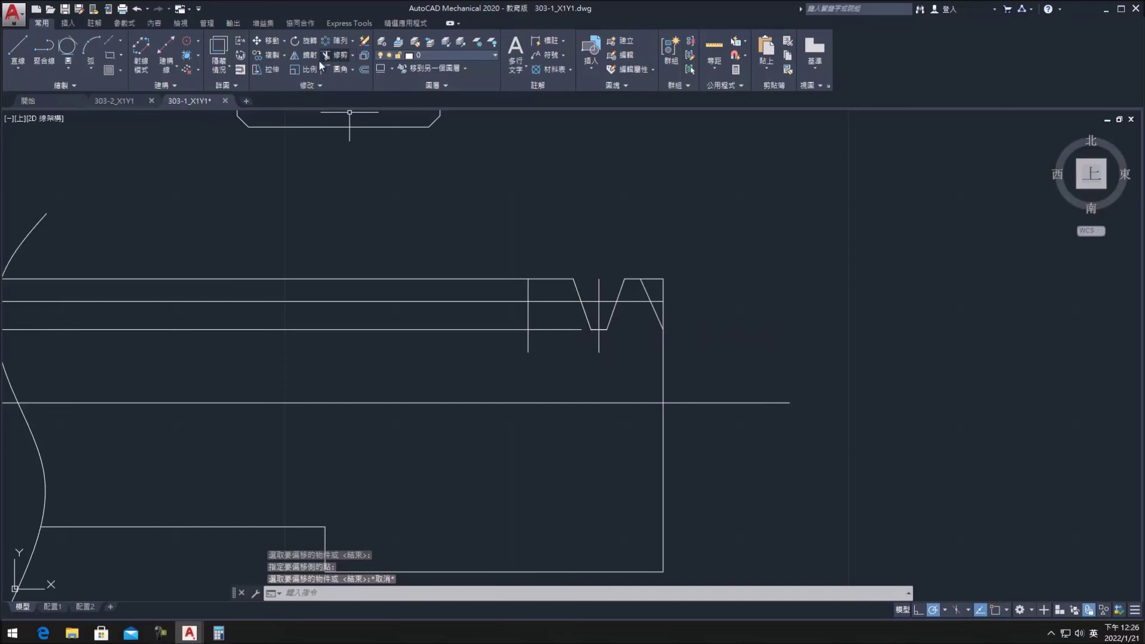
Step: Copy the groove's flanks and bottom onto the new 6.2 offset centreline
left_click(267, 54)
left_click_drag(579, 292, 574, 285)
left_click(598, 329)
left_click(613, 311)
key("Return")
left_click(599, 329)
left_click(529, 330)
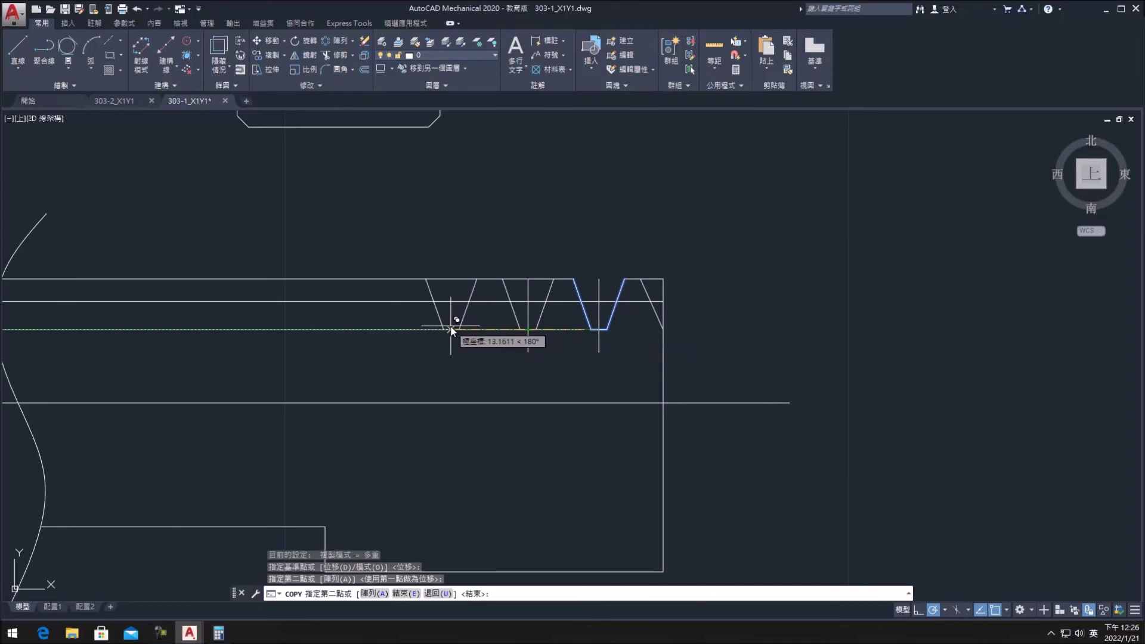
key("Escape")
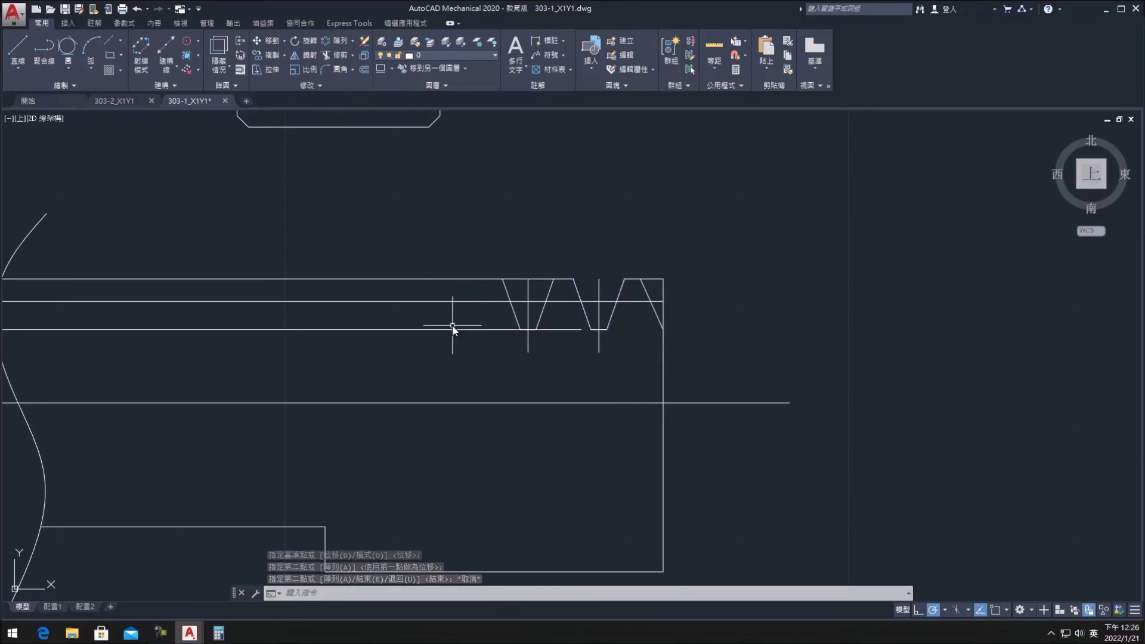
Step: Offset two more centrelines 6.28 apart, moving further left
left_click(364, 69)
type("6.2")
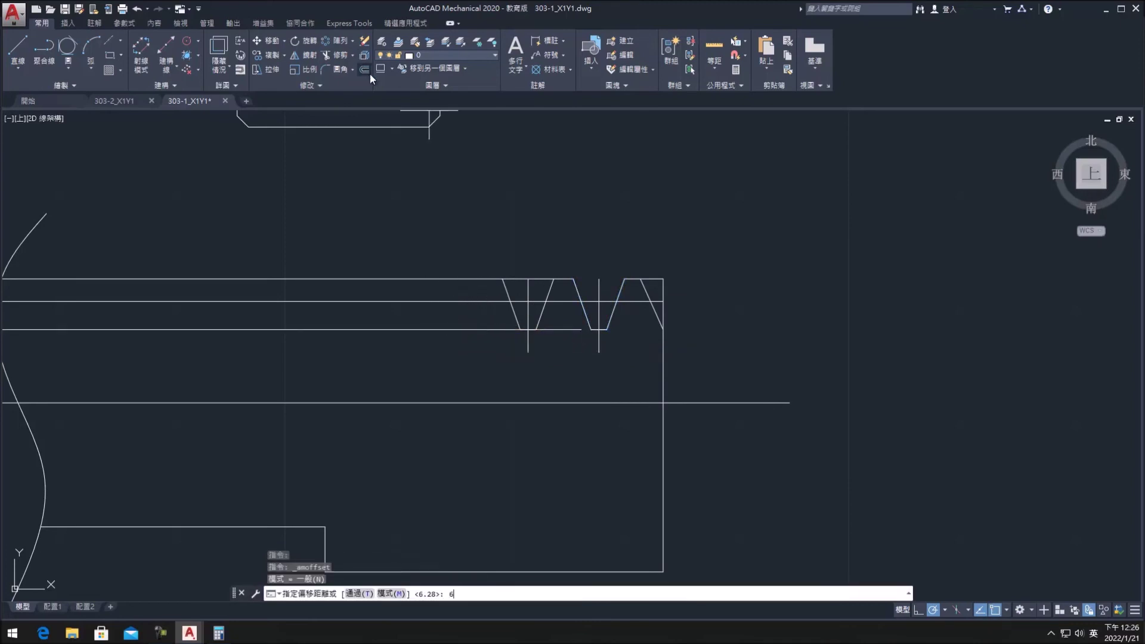
type("8")
key("Return")
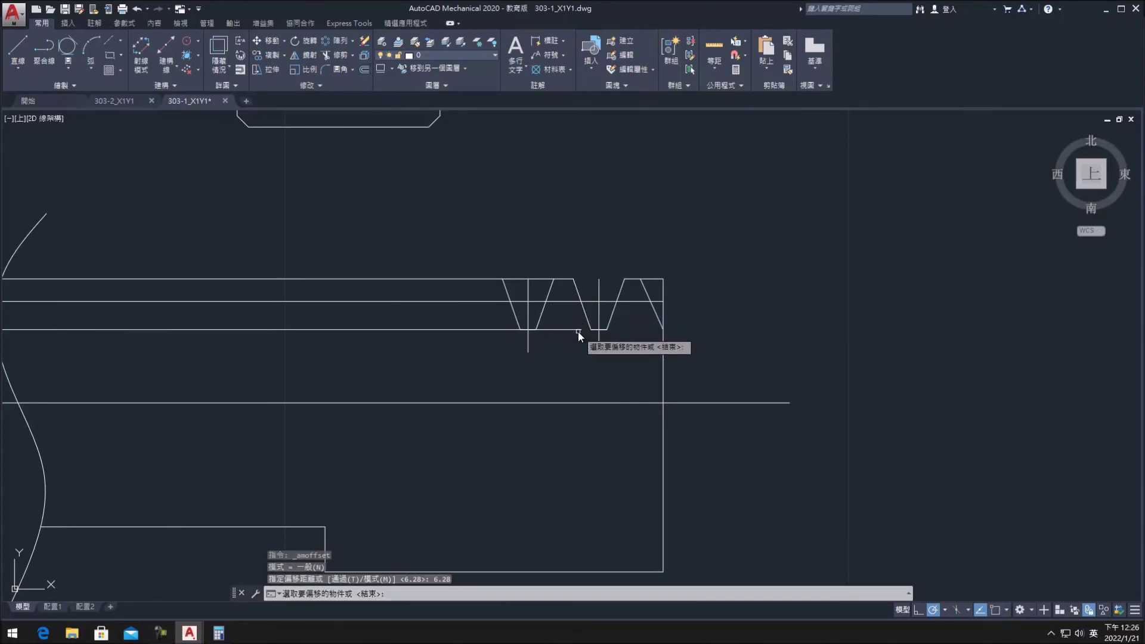
left_click(600, 322)
left_click(537, 330)
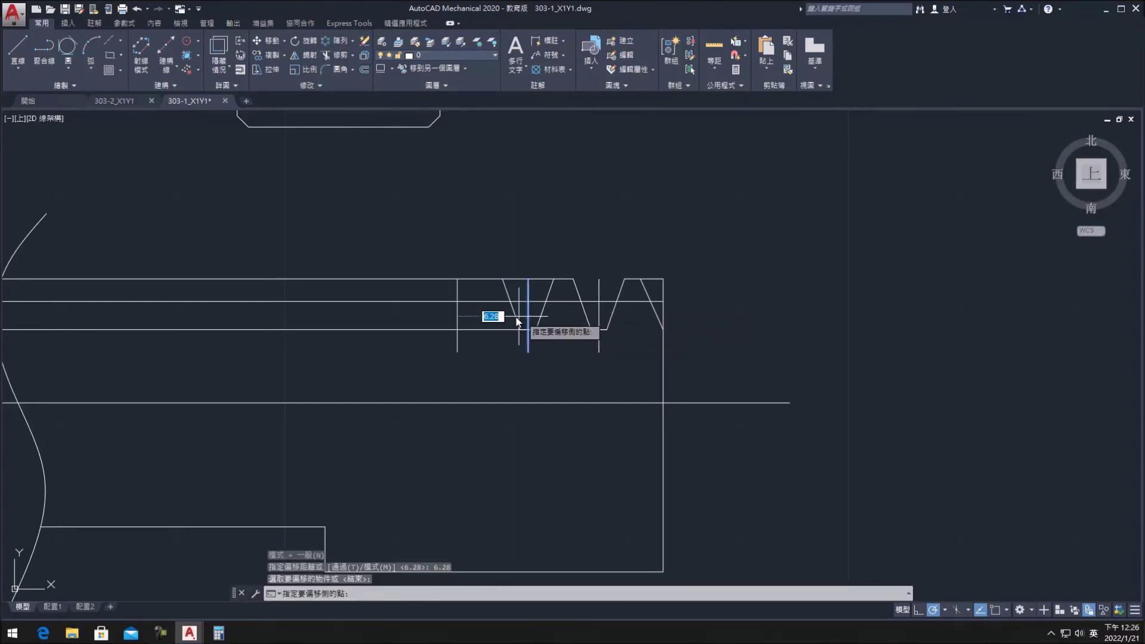
left_click(458, 310)
left_click(435, 325)
key("Escape")
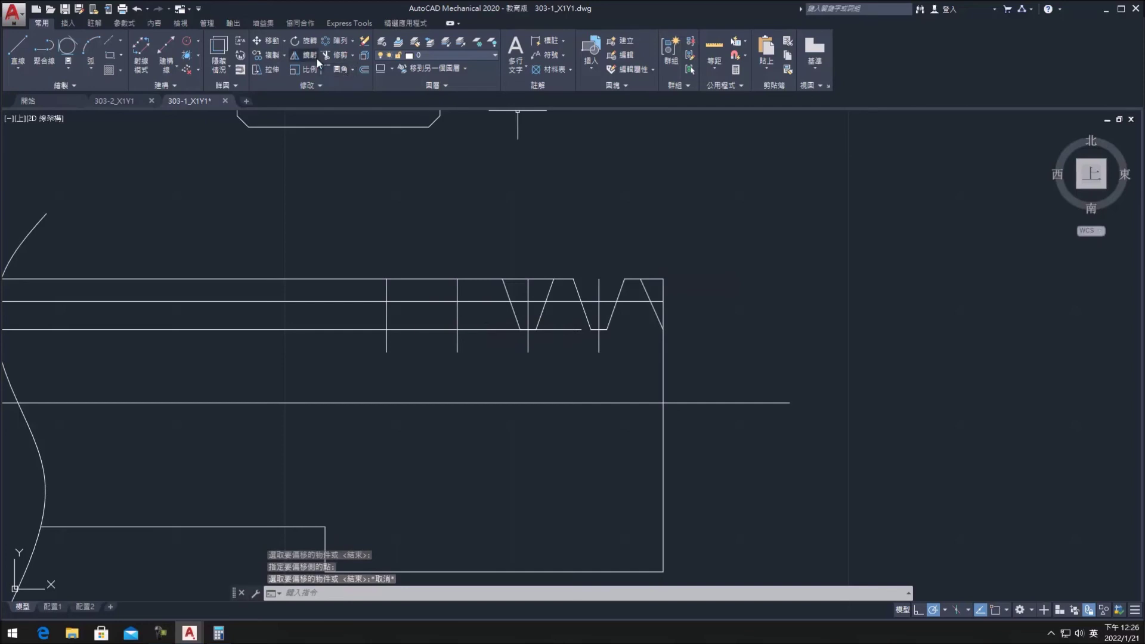
Step: Copy the groove lines onto each of the two new 6.28 centrelines
left_click(271, 55)
left_click(524, 328)
left_click(540, 309)
left_click(544, 308)
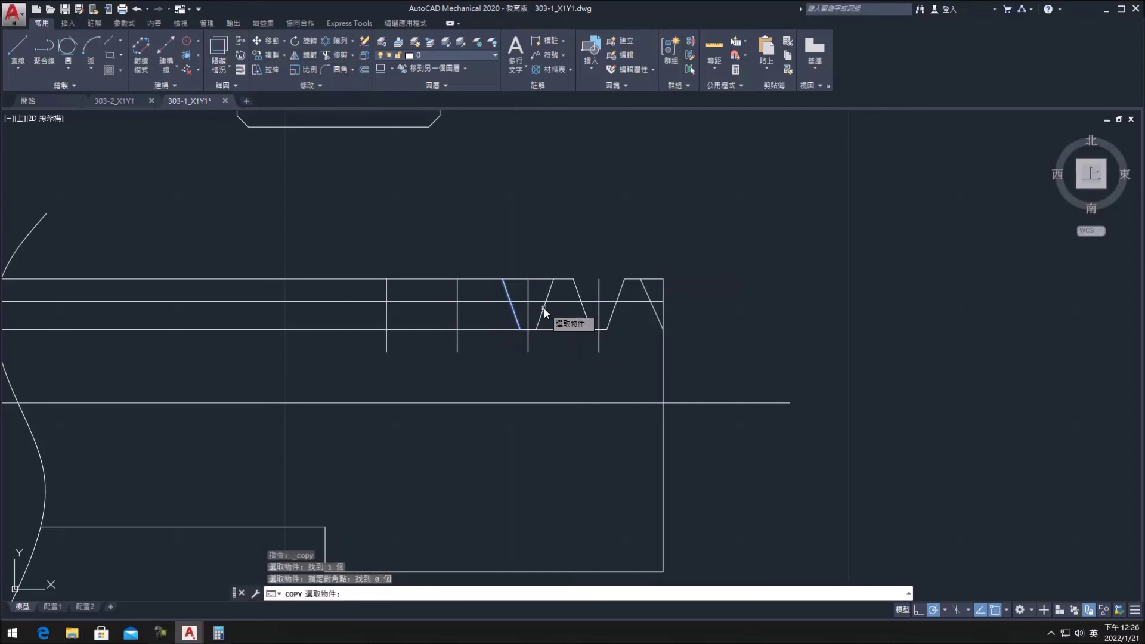
key("Return")
left_click(531, 329)
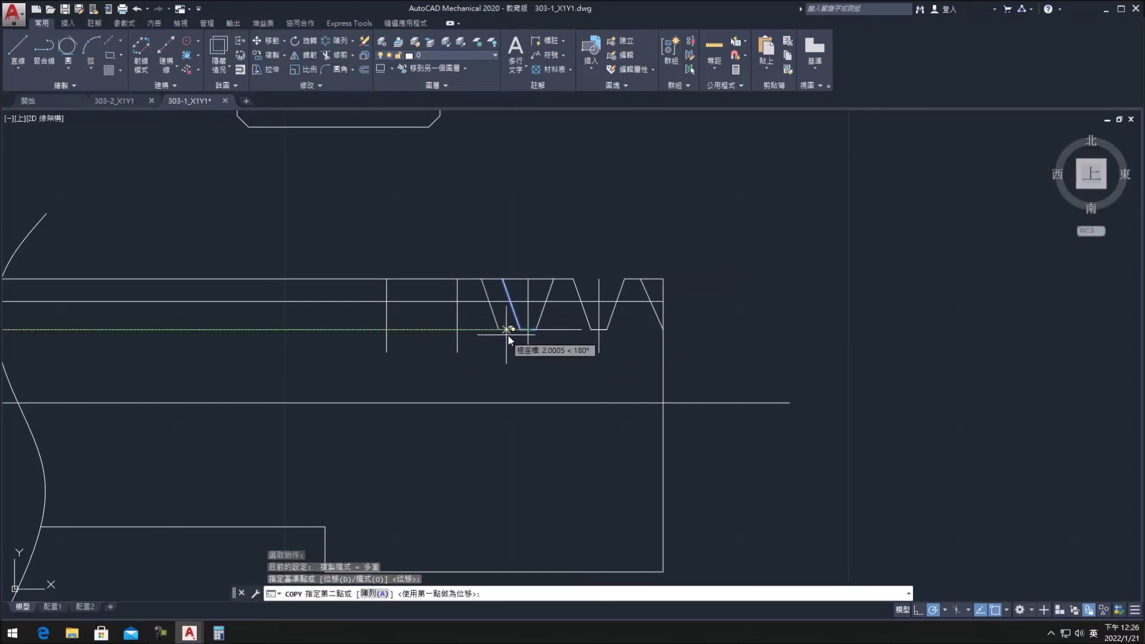
key("Escape")
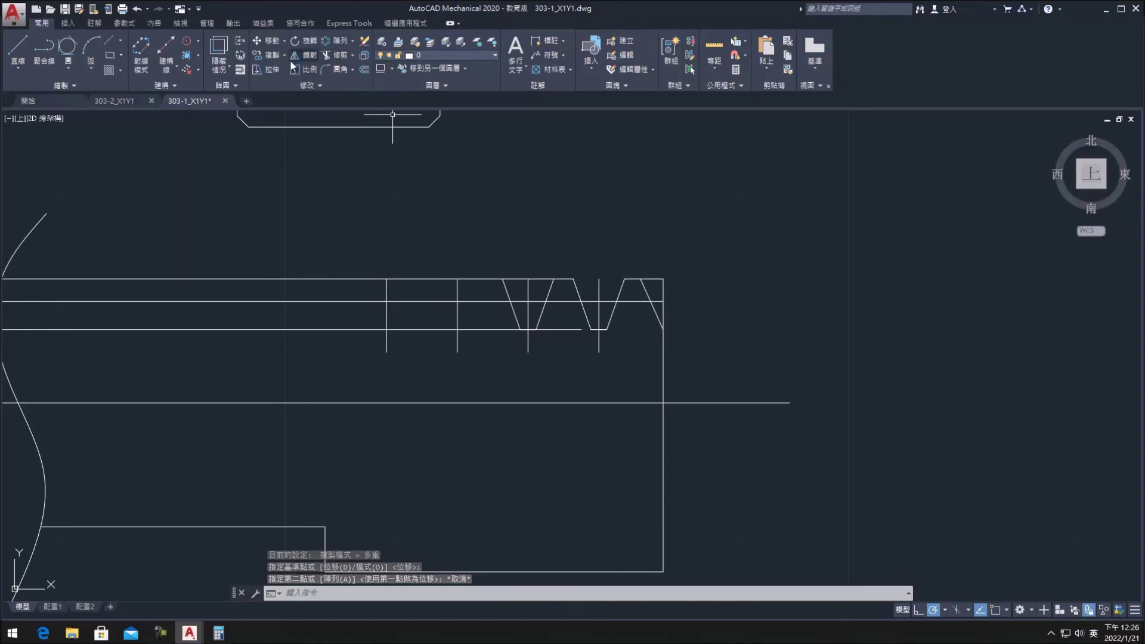
key("Return")
left_click(525, 329)
key("Return")
left_click(528, 330)
left_click(457, 329)
left_click(383, 337)
key("Escape")
Step: Delete the extra horizontal line left over from copying
scroll(495, 364, "up", 1)
scroll(518, 340, "up", 1)
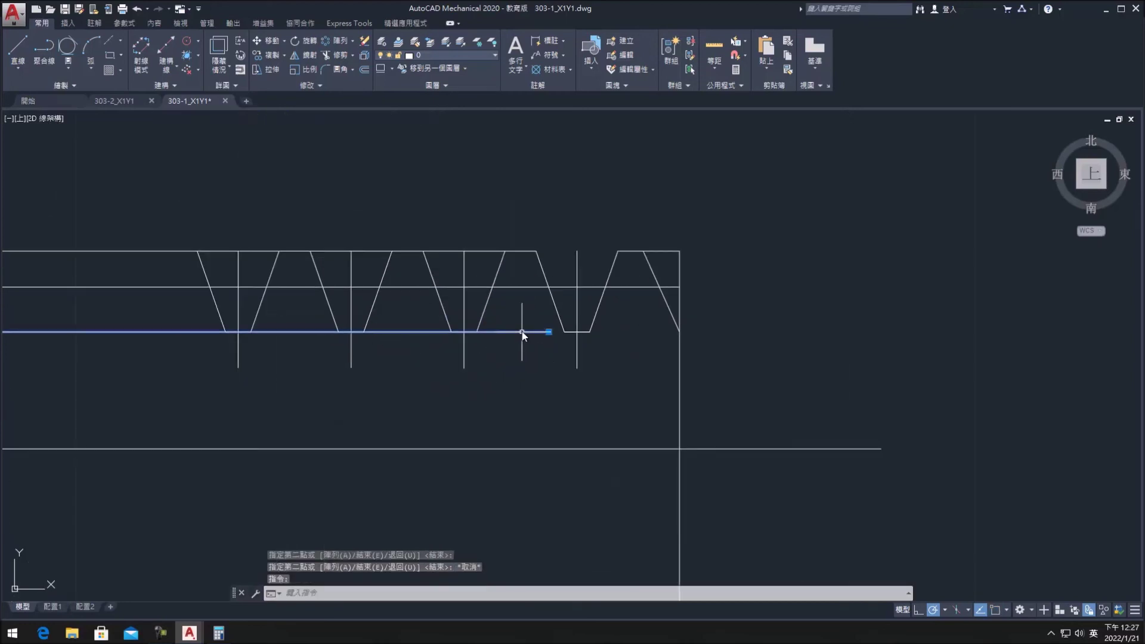
left_click(522, 332)
key("Escape")
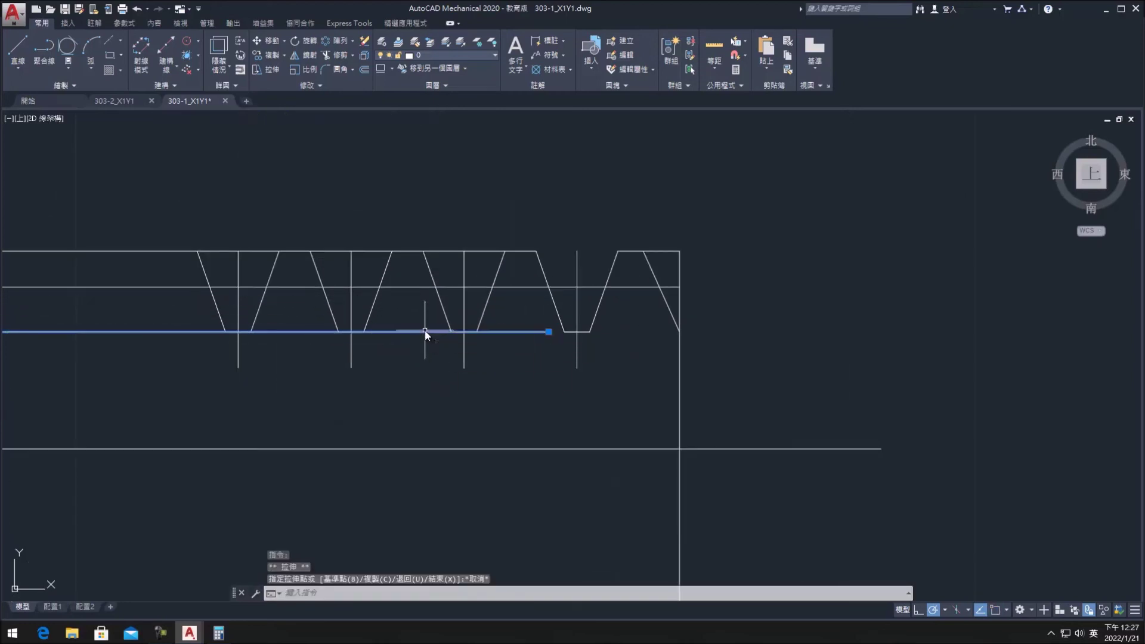
key("Delete")
Step: Delete two leftover vertical groove centrelines
scroll(385, 373, "down", 5)
scroll(477, 358, "up", 2)
scroll(578, 342, "up", 2)
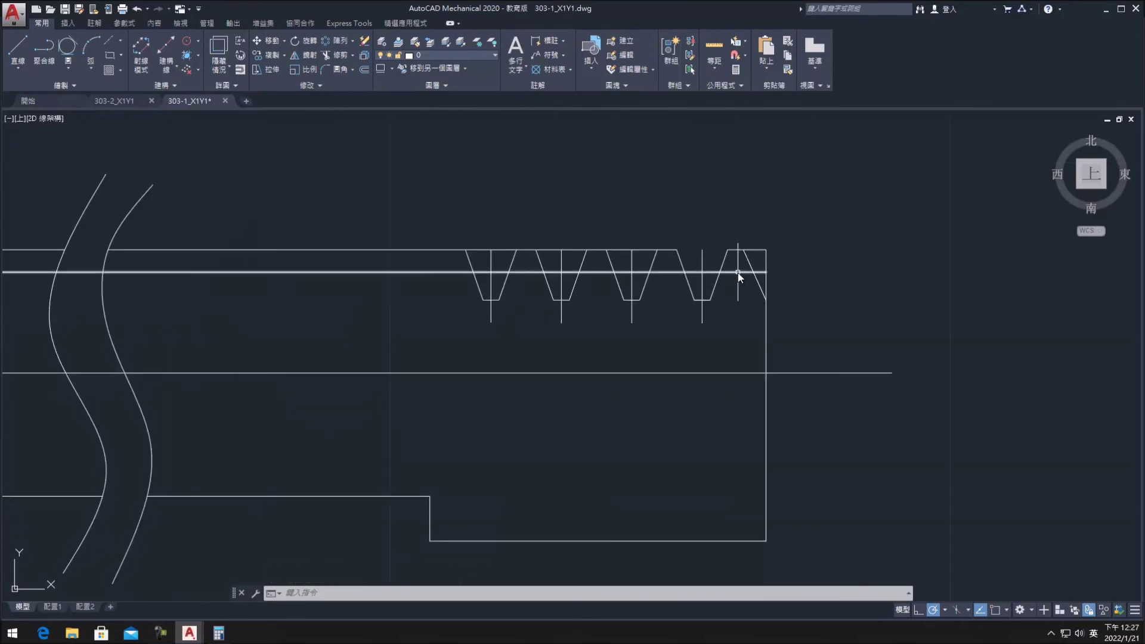
scroll(429, 333, "down", 5)
scroll(488, 335, "up", 5)
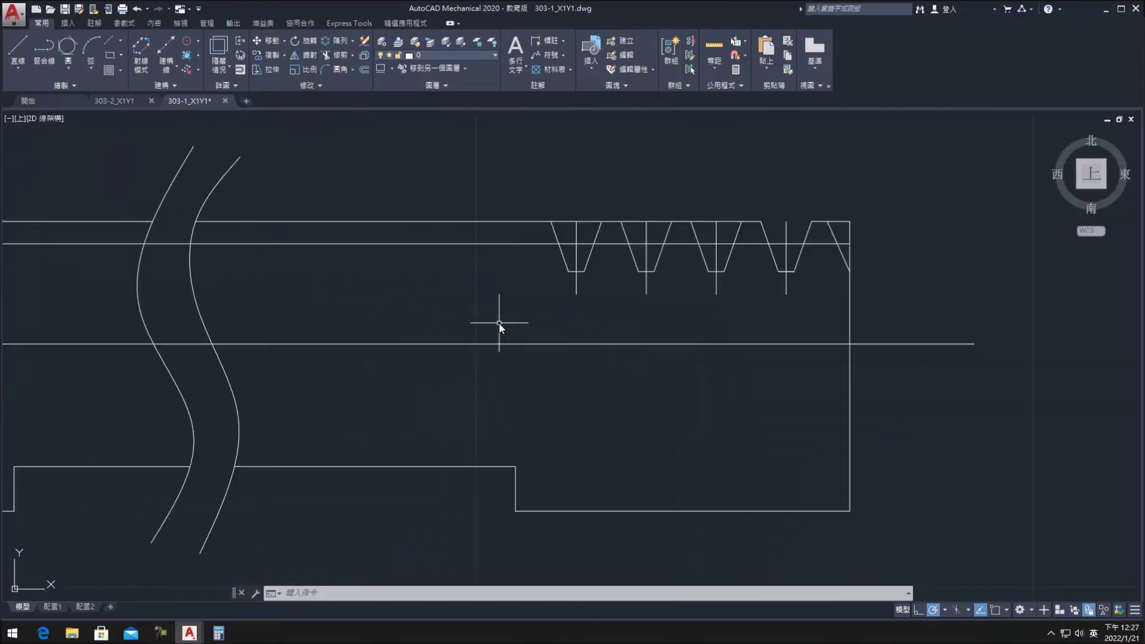
left_click(576, 238)
left_click(646, 236)
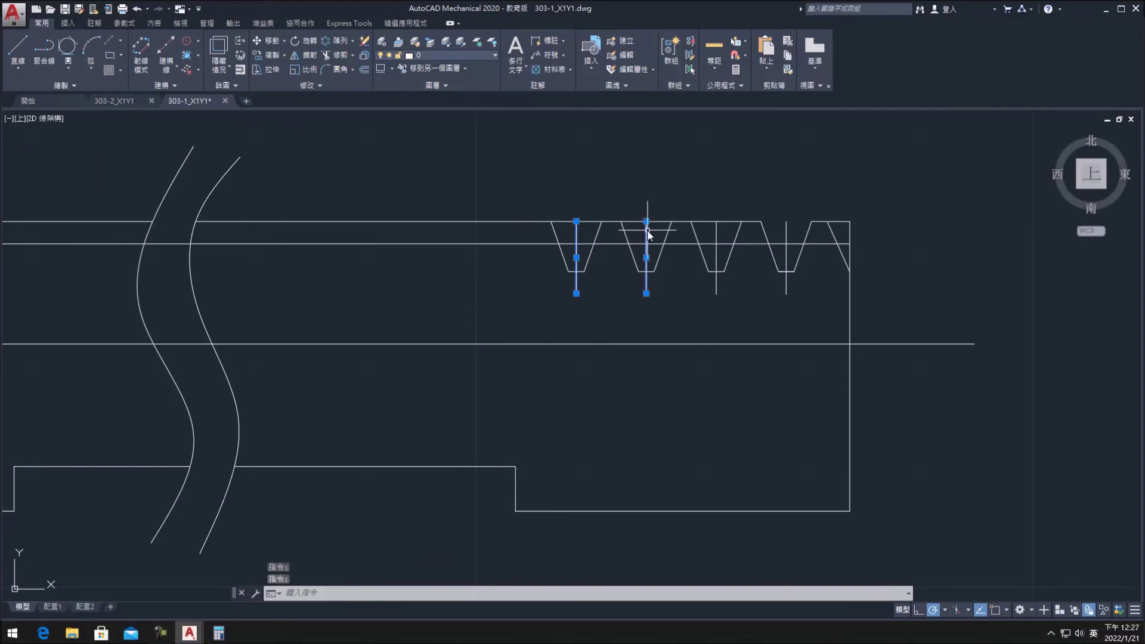
key("Delete")
scroll(647, 238, "down", 4)
scroll(597, 254, "up", 2)
scroll(521, 258, "up", 2)
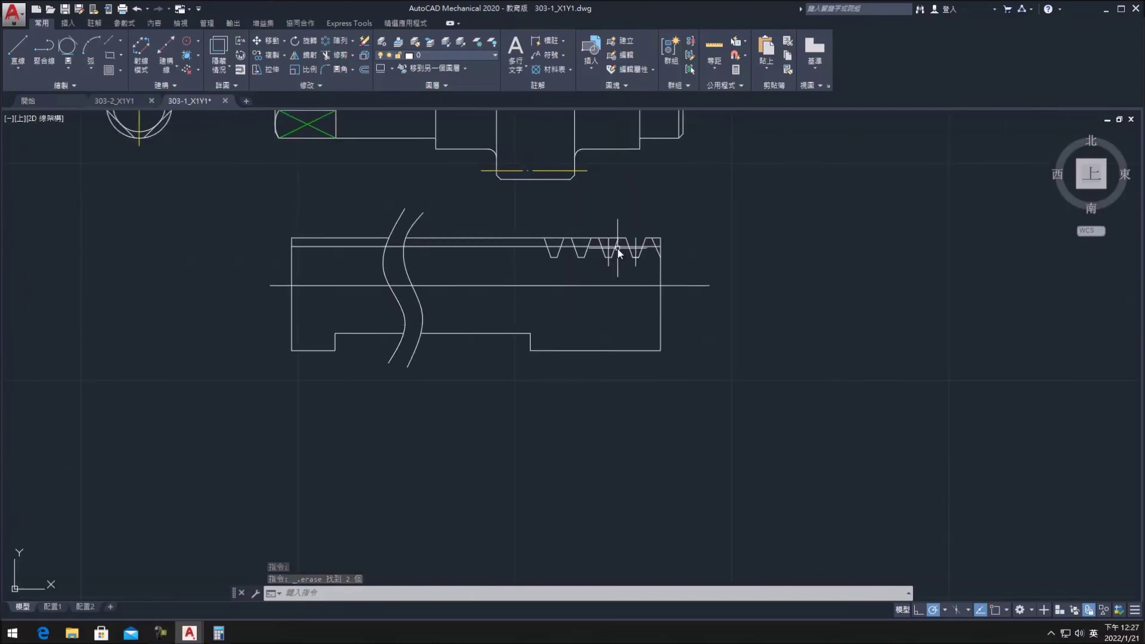
Step: Start an offset of the part's left end edge
type("o")
key("Return")
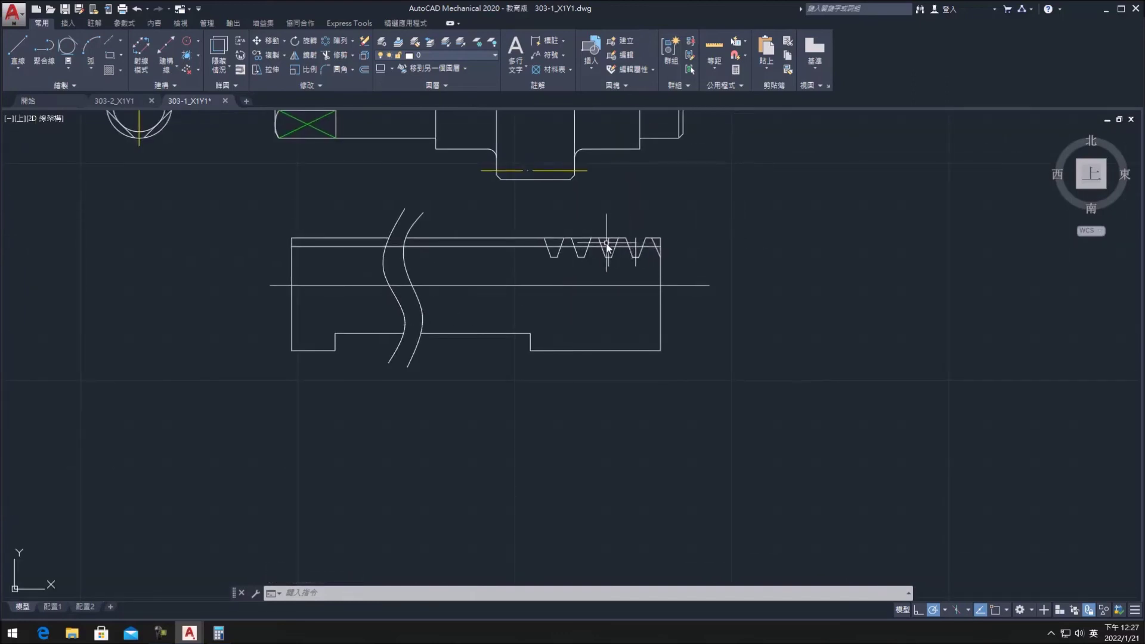
scroll(377, 245, "up", 3)
Step: Offset the short left end edge to the right
left_click(160, 264)
left_click(213, 266)
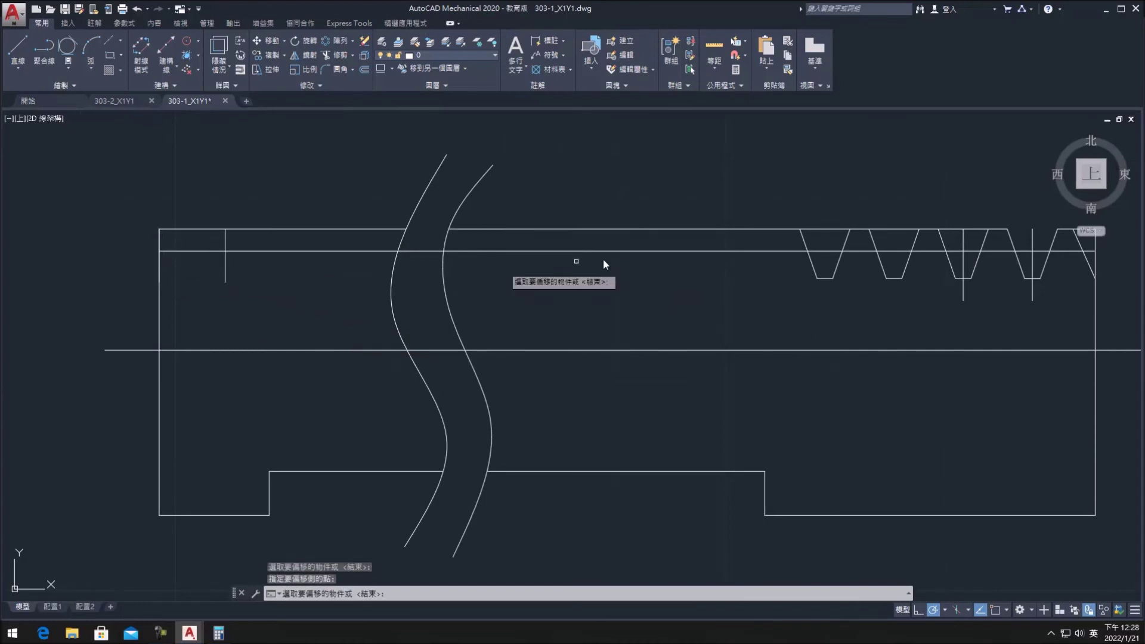
key("Escape")
left_click(812, 261)
key("Escape")
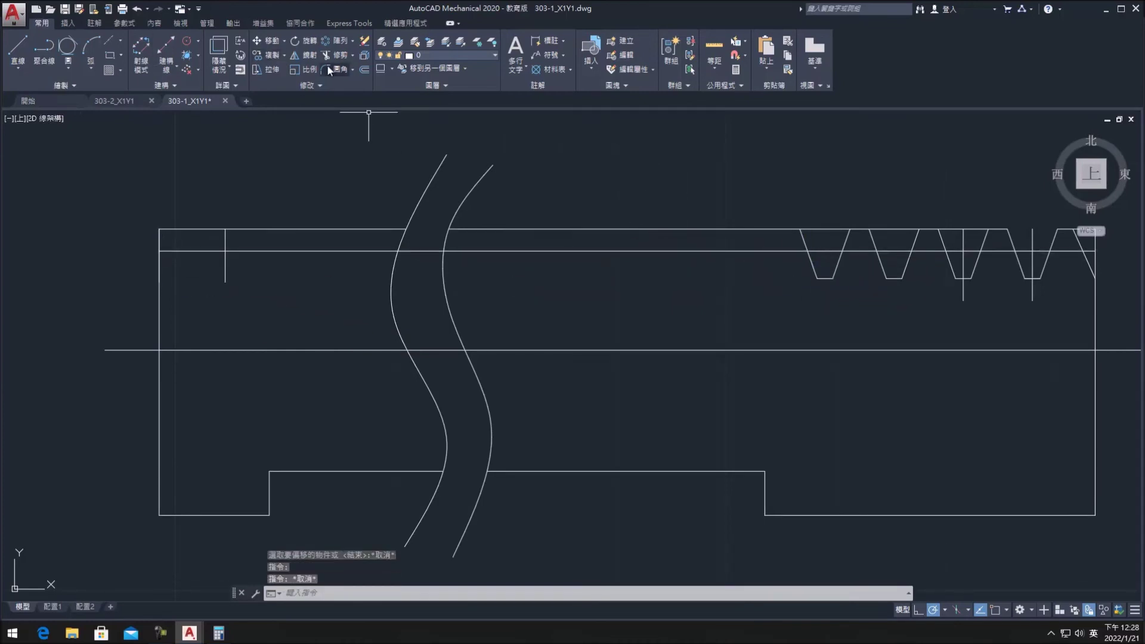
Step: Select the first groove's lines for copying with a base at its bottom corner, then cancel
left_click(269, 55)
left_click(812, 265)
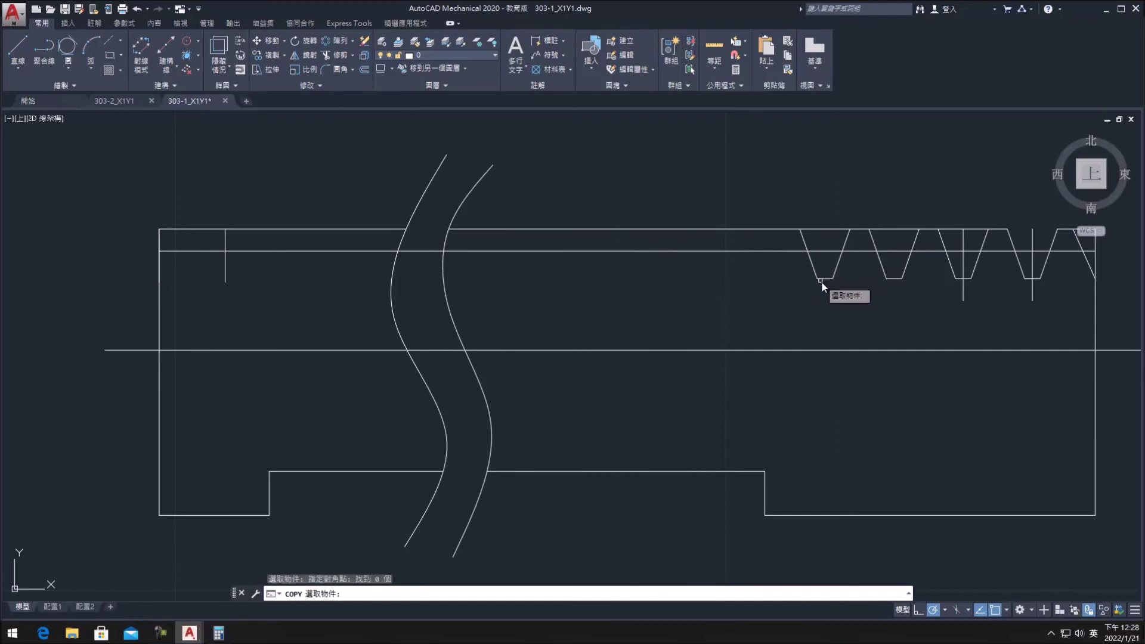
left_click(840, 262)
key("Return")
left_click(817, 278)
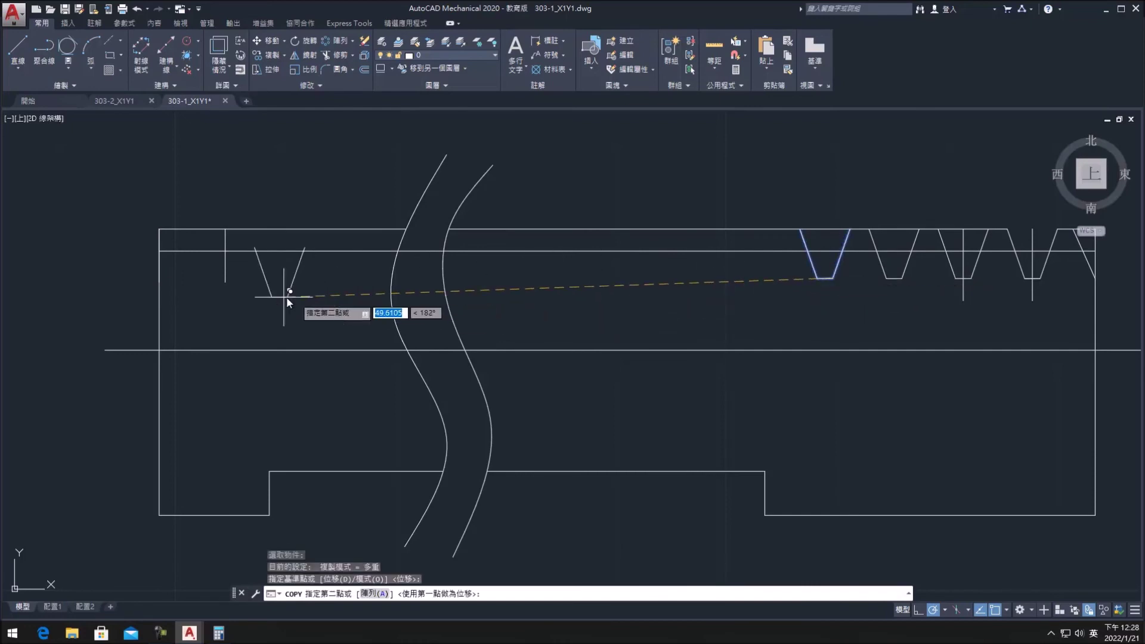
key("Escape")
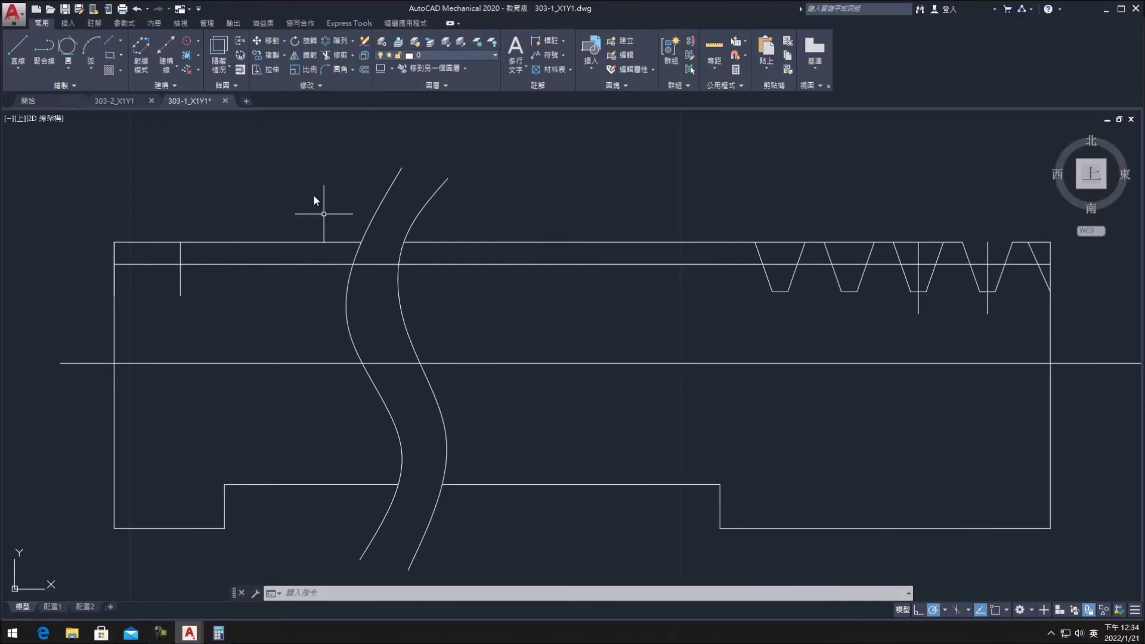
Step: Copy the third groove's two flanks and bottom to the left end of the top edge
left_click(271, 60)
left_click(898, 256)
left_click(926, 298)
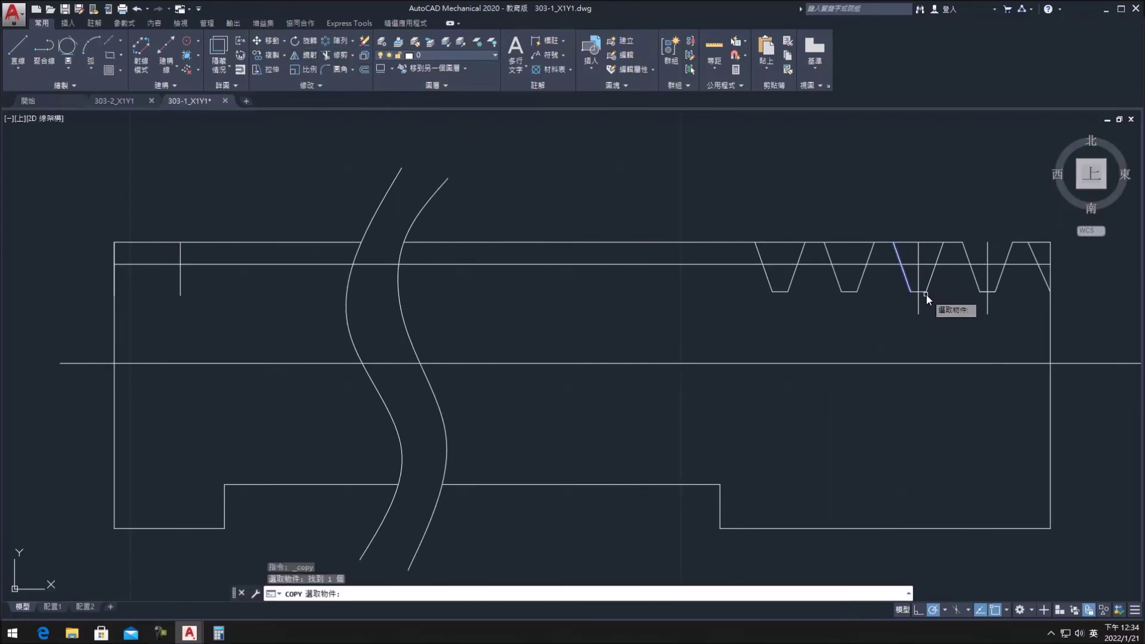
left_click(935, 268)
key("Return")
left_click(919, 292)
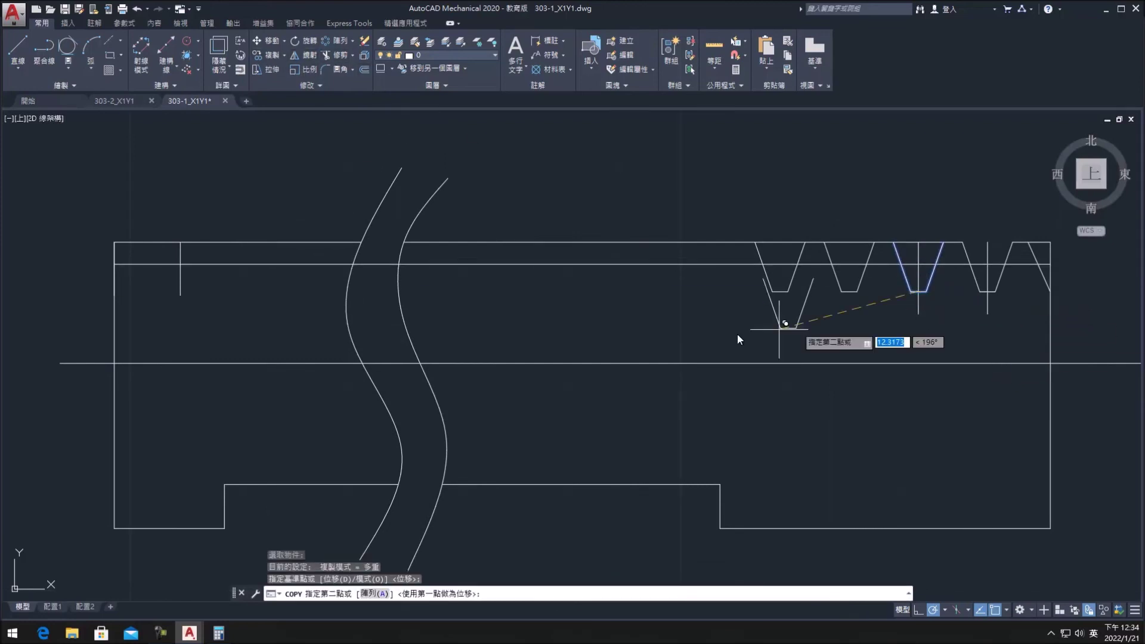
left_click(184, 292)
key("Return")
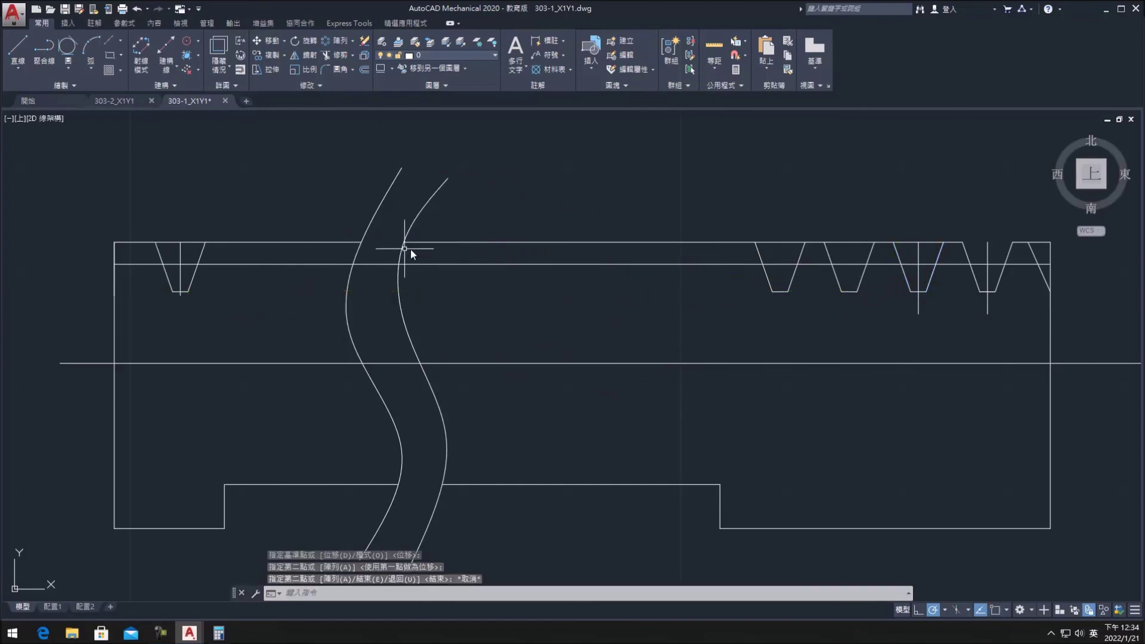
Step: Draw a short horizontal line at the left end and delete a leftover line
left_click(18, 48)
left_click(114, 295)
left_click(148, 295)
key("Return")
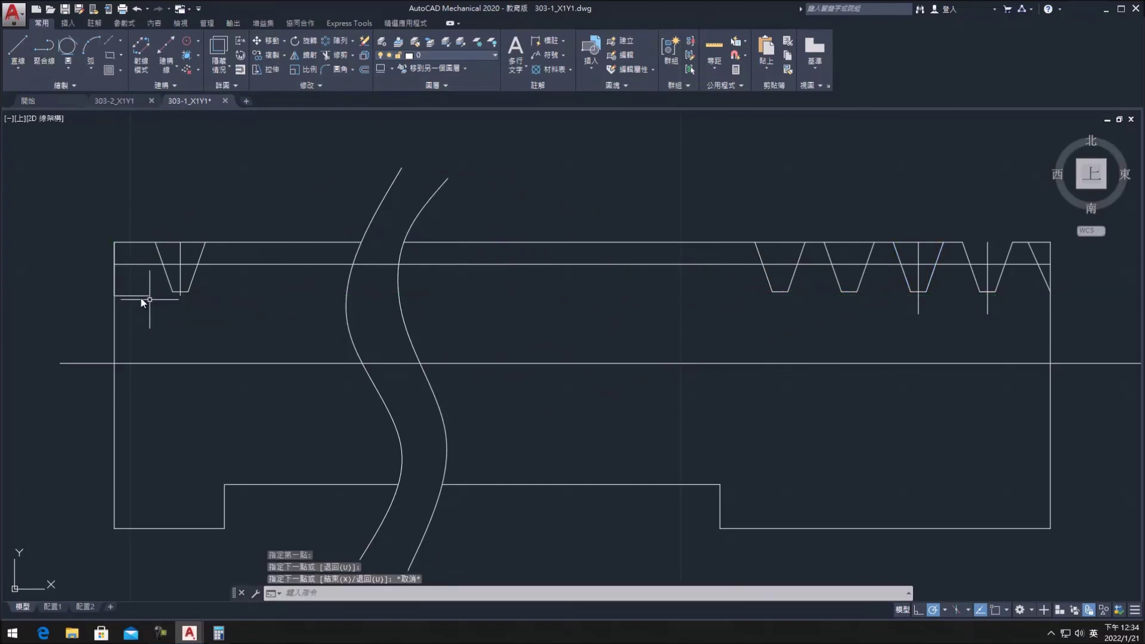
left_click(115, 263)
key("Delete")
left_click(18, 46)
key("Escape")
Step: Copy the first right-side groove's bottom line onto the top edge at the left end
left_click(788, 292)
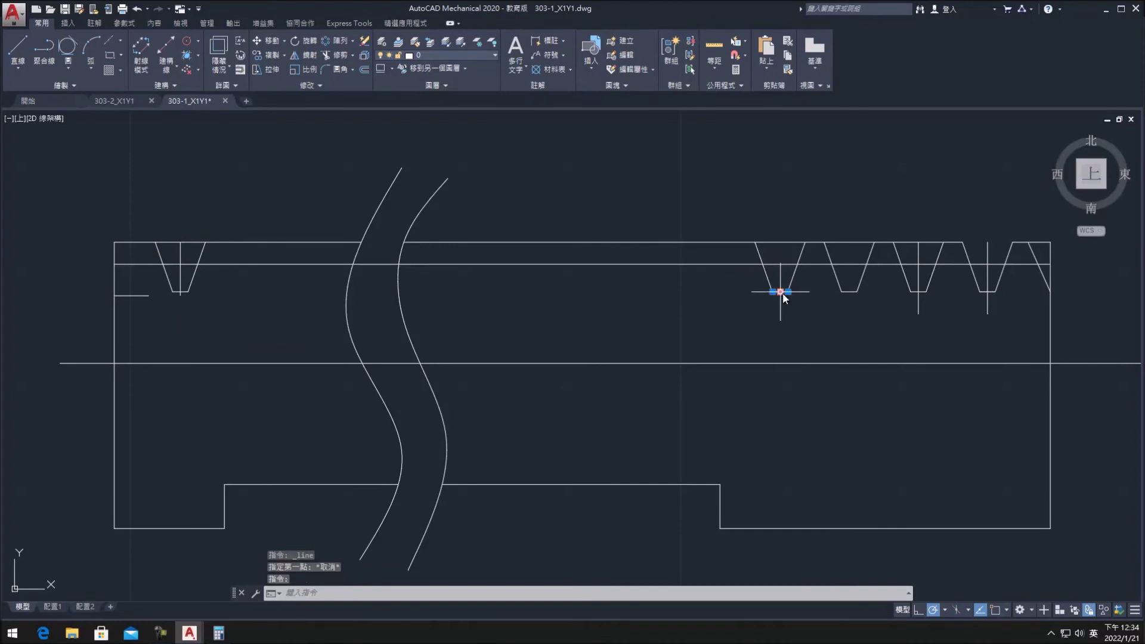
left_click(272, 54)
key("Return")
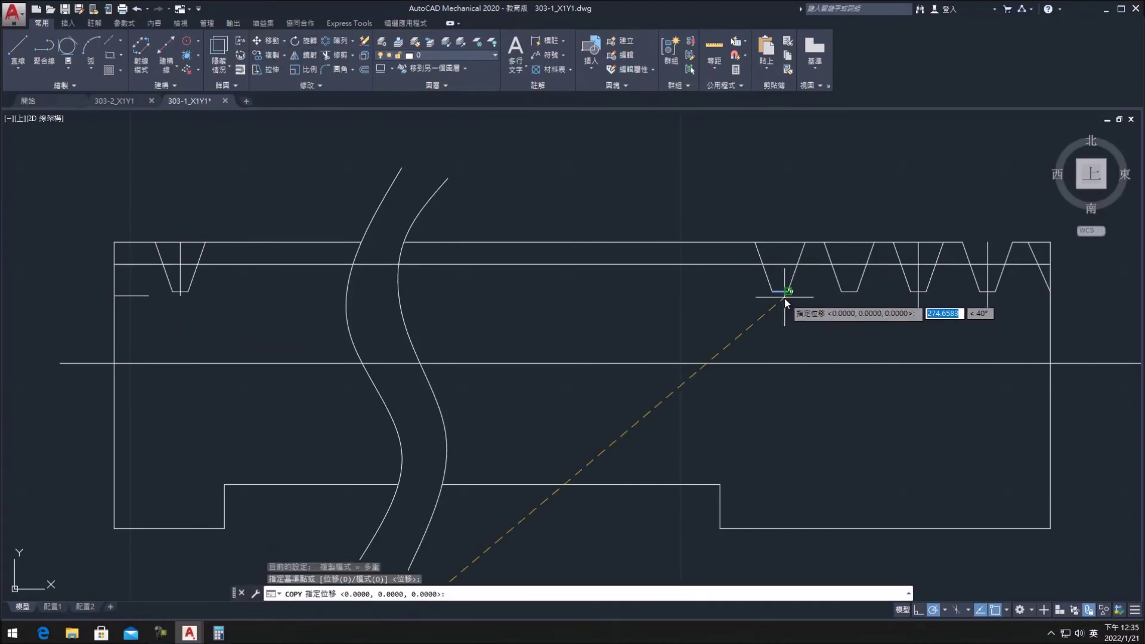
key("Escape")
left_click(273, 55)
left_click(788, 292)
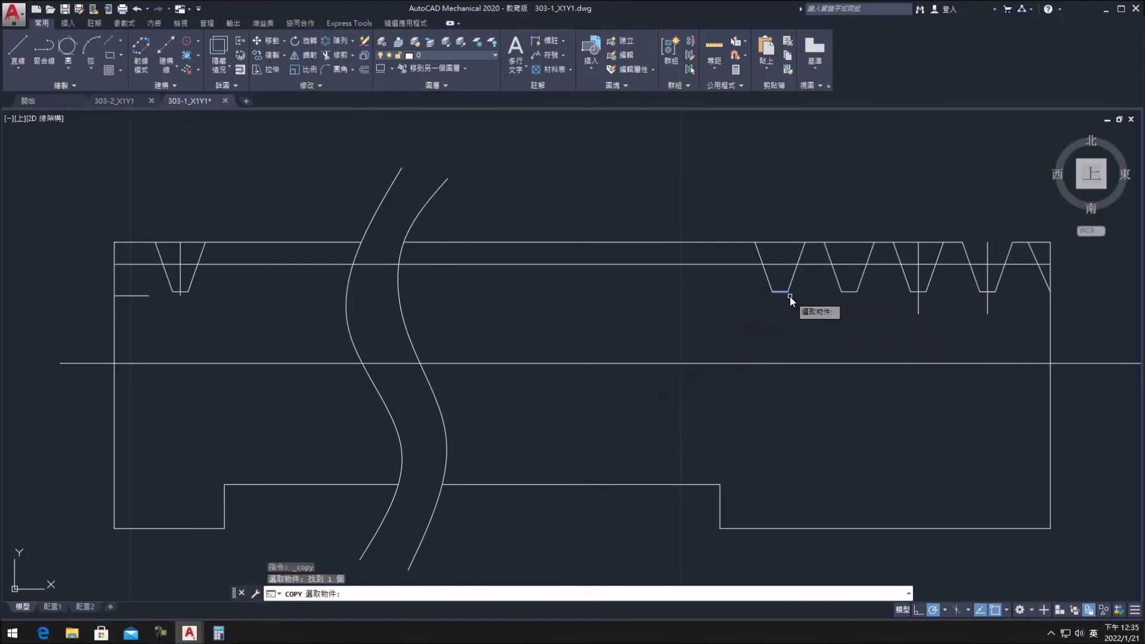
left_click(778, 293)
key("Escape")
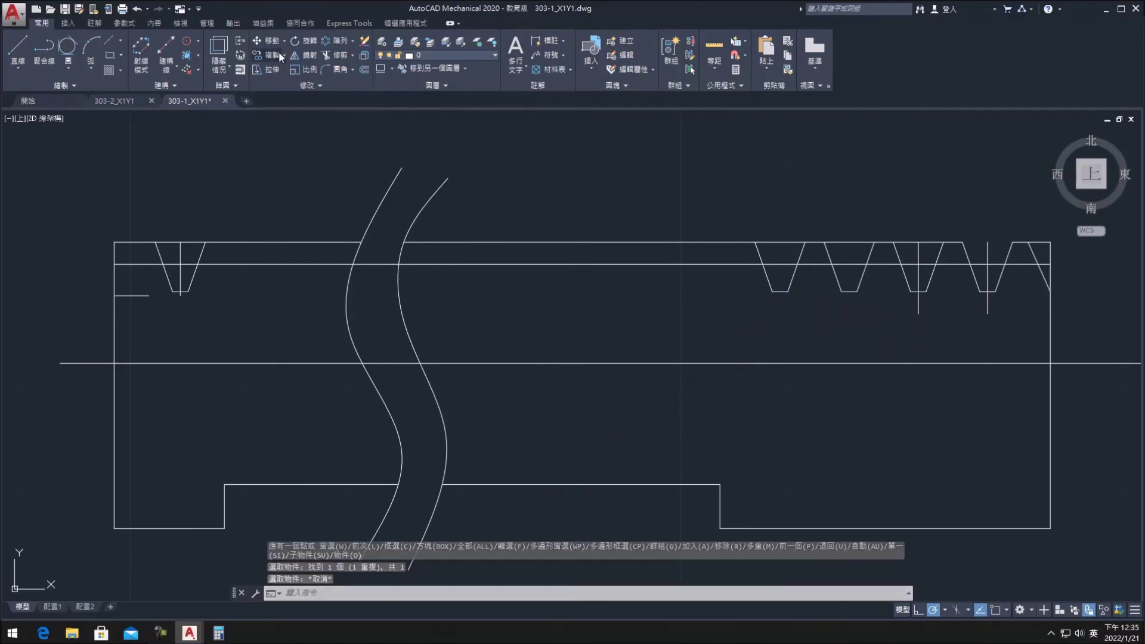
left_click(273, 55)
left_click(778, 292)
key("Return")
left_click(778, 292)
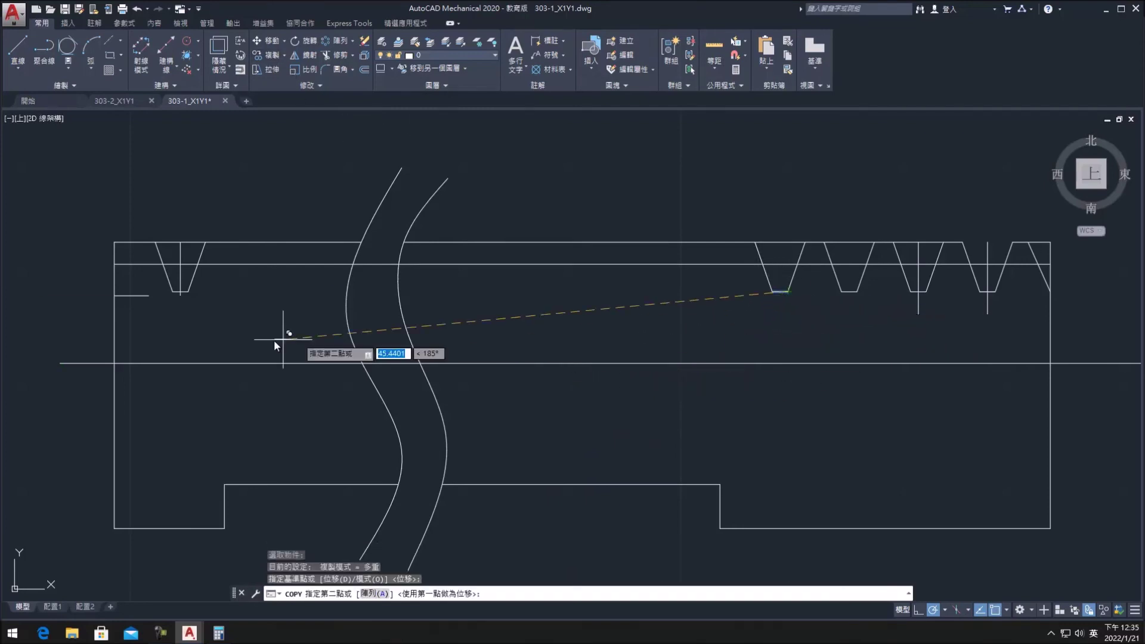
left_click(133, 247)
key("Escape")
Step: Begin a line near the top-left corner, cancel it, and start COPY again
type("l")
key("Return")
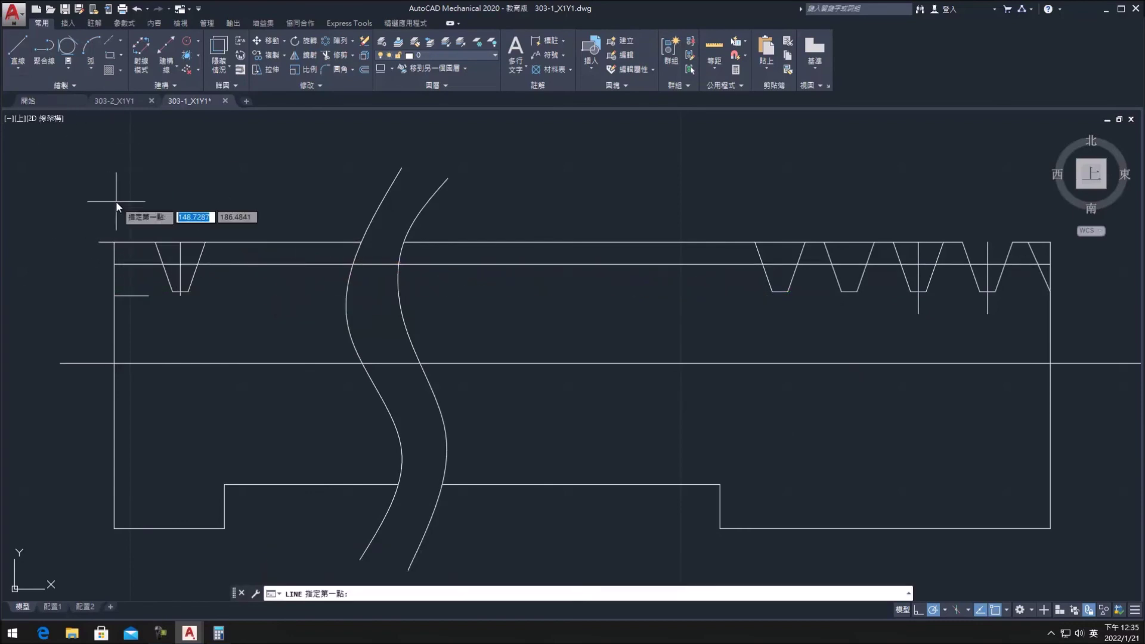
left_click(117, 293)
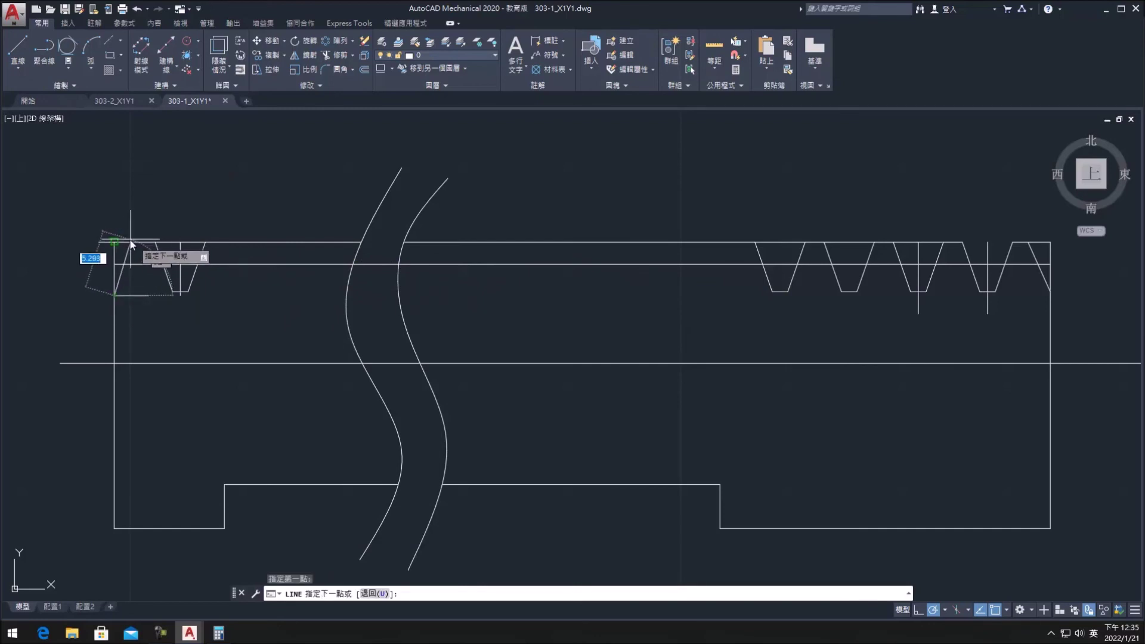
key("Escape")
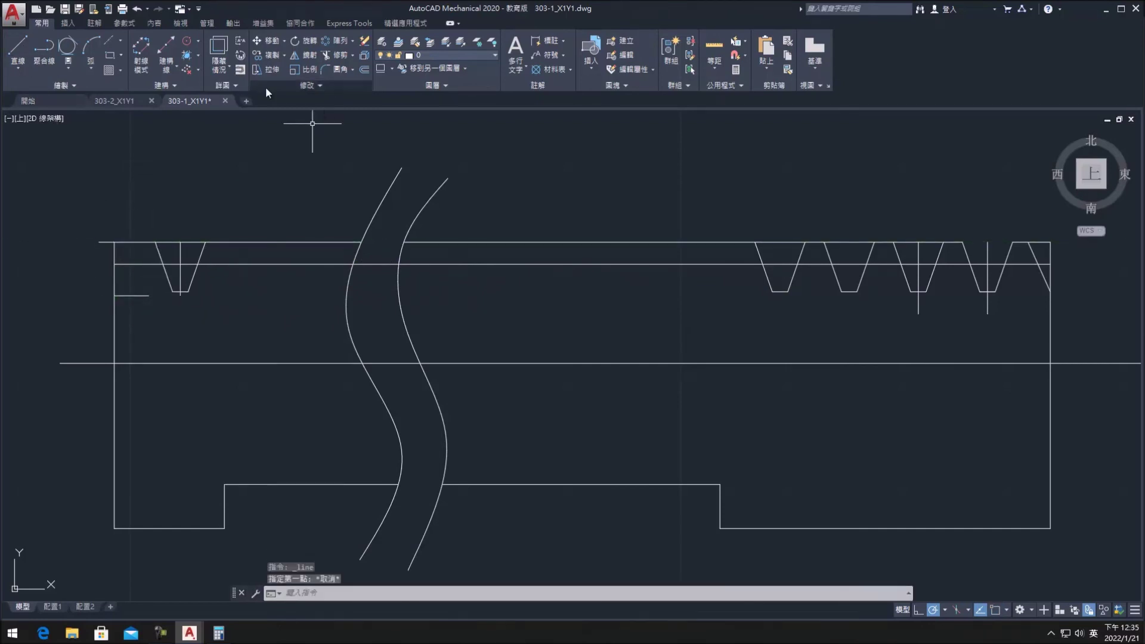
type("co")
key("Return")
Step: Copy the left groove's bottom line up near the part's top-left corner
left_click(181, 289)
key("Return")
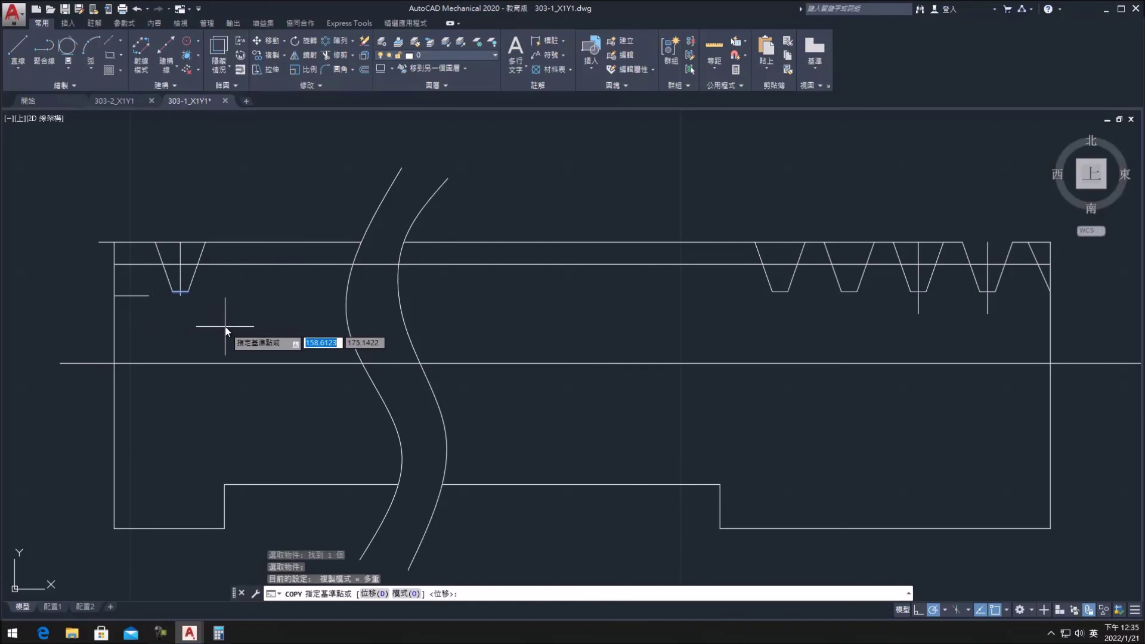
left_click(181, 292)
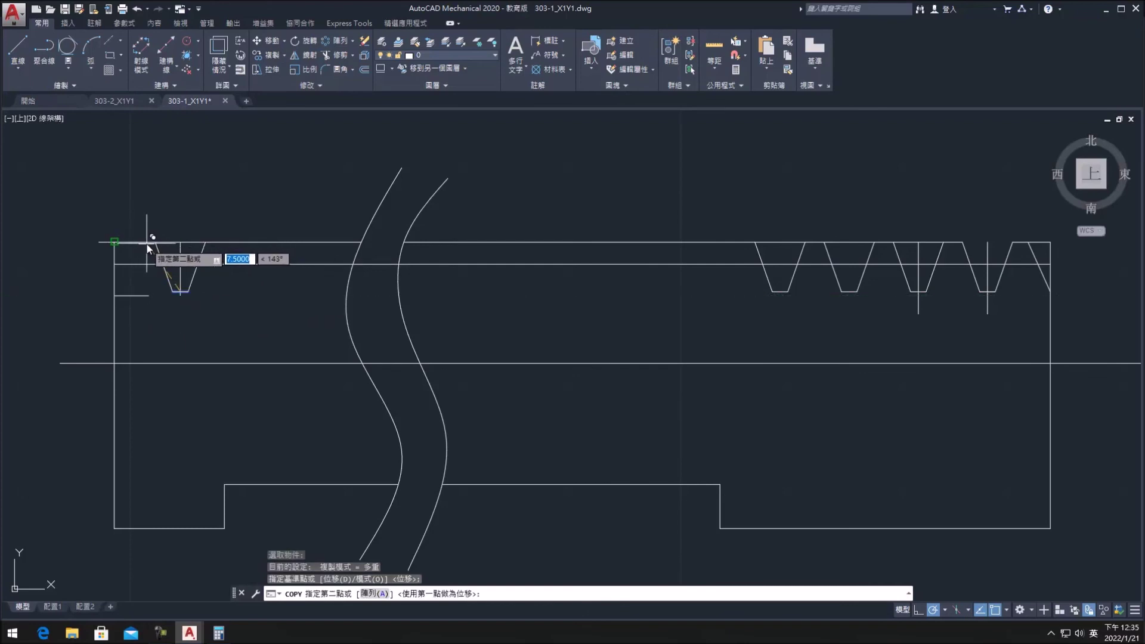
scroll(146, 244, "up", 10)
left_click(170, 212)
key("Return")
scroll(179, 268, "down", 5)
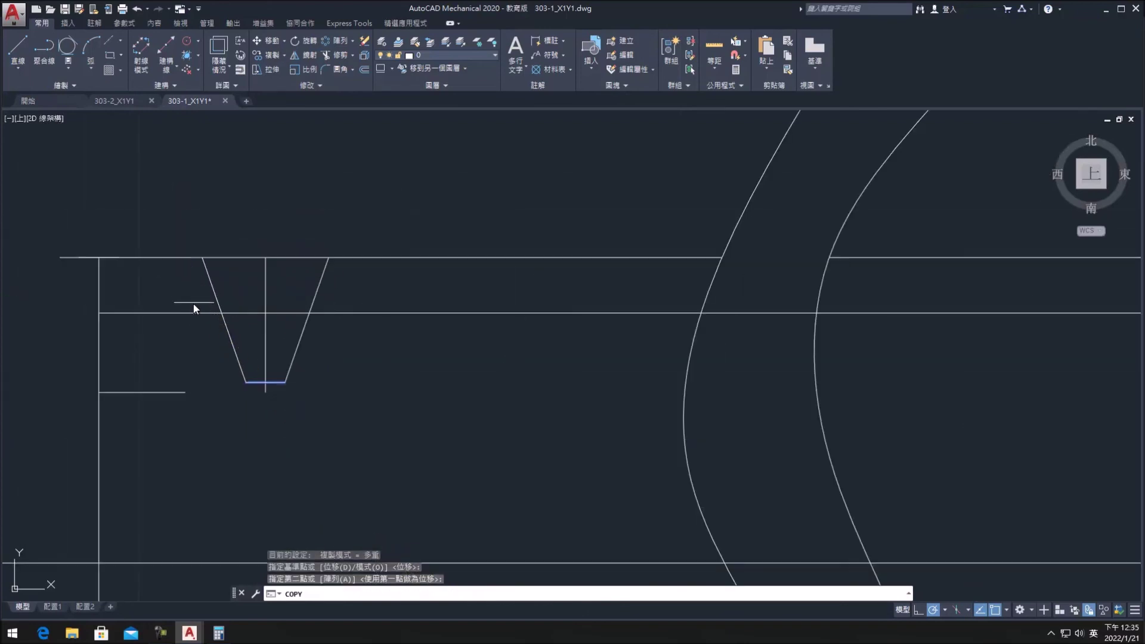
Step: Erase the stray short line at the part's left end
type("l")
key("Return")
key("Escape")
left_click(136, 393)
key("Delete")
Step: Draw a short horizontal line at the left edge of the part
left_click(18, 48)
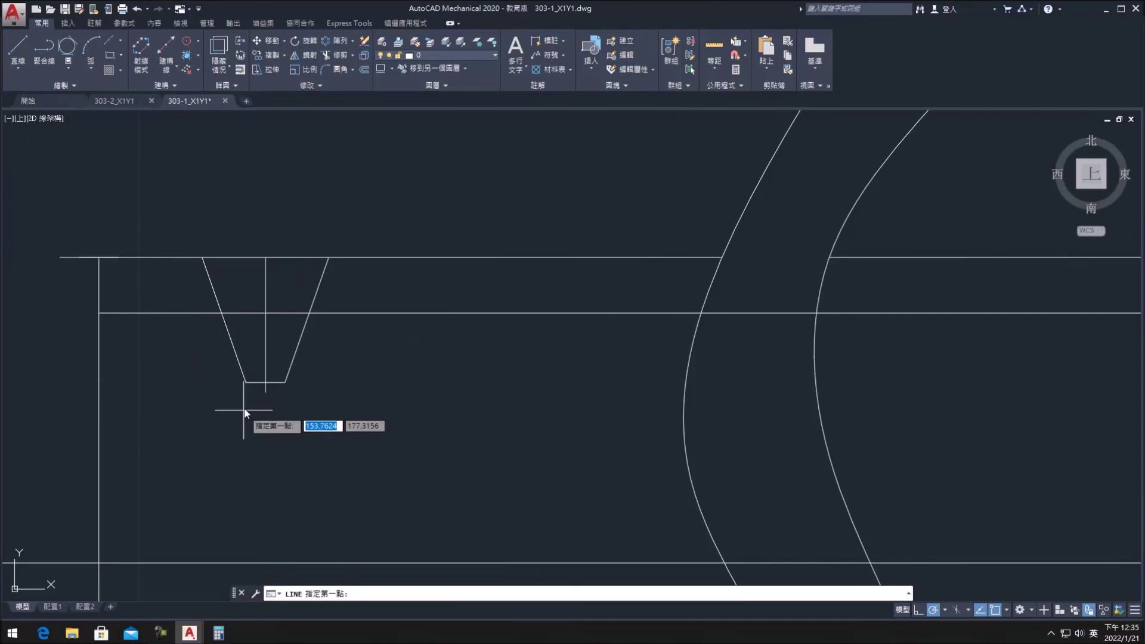
left_click(98, 382)
key("Escape")
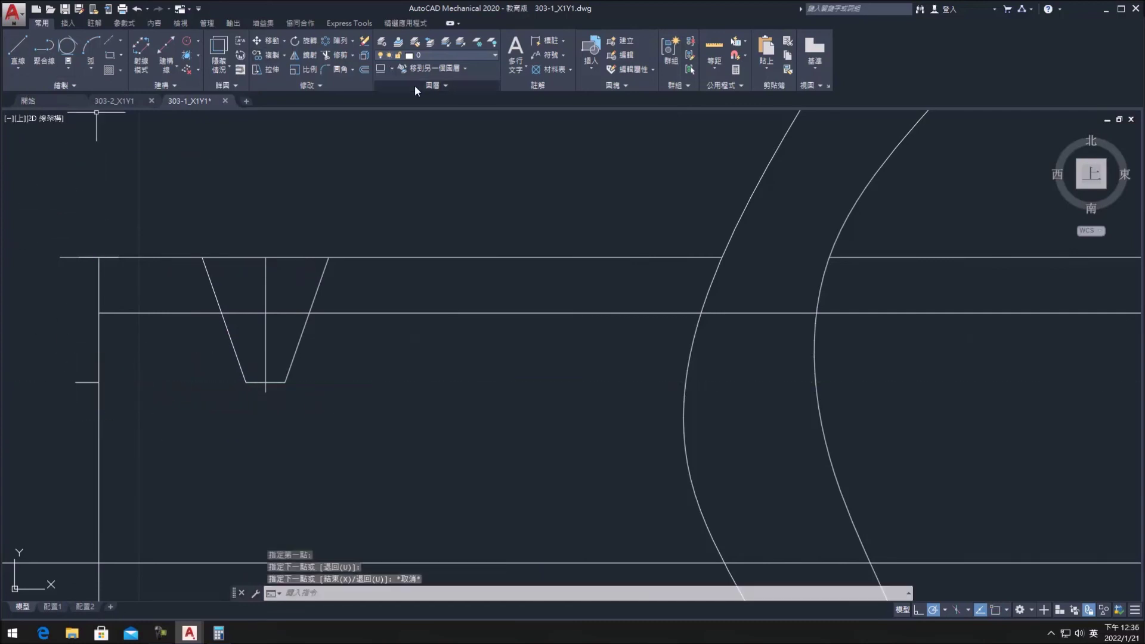
scroll(275, 373, "down", 2)
Step: Try copying the short line under the left groove, then cancel the copy
left_click(269, 53)
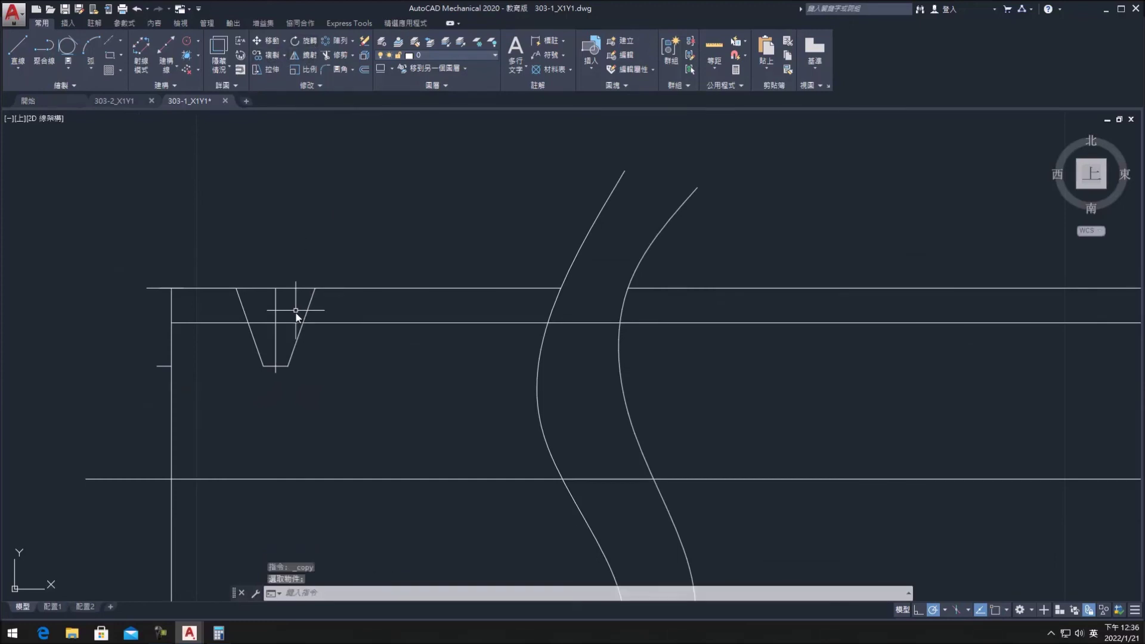
key("Escape")
left_click(283, 365)
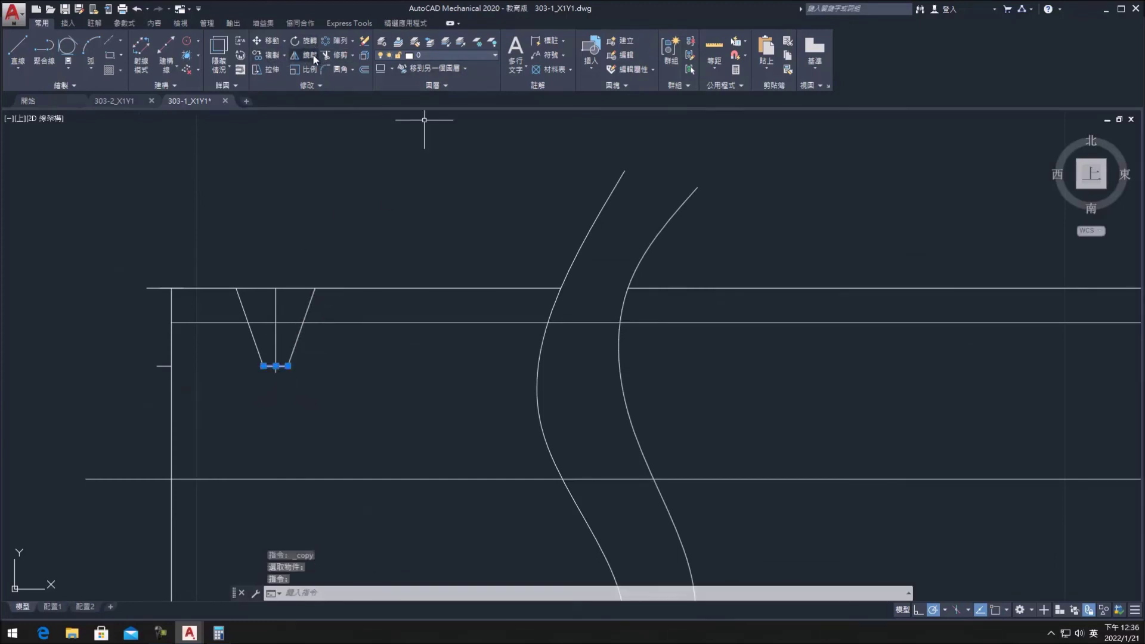
left_click(272, 52)
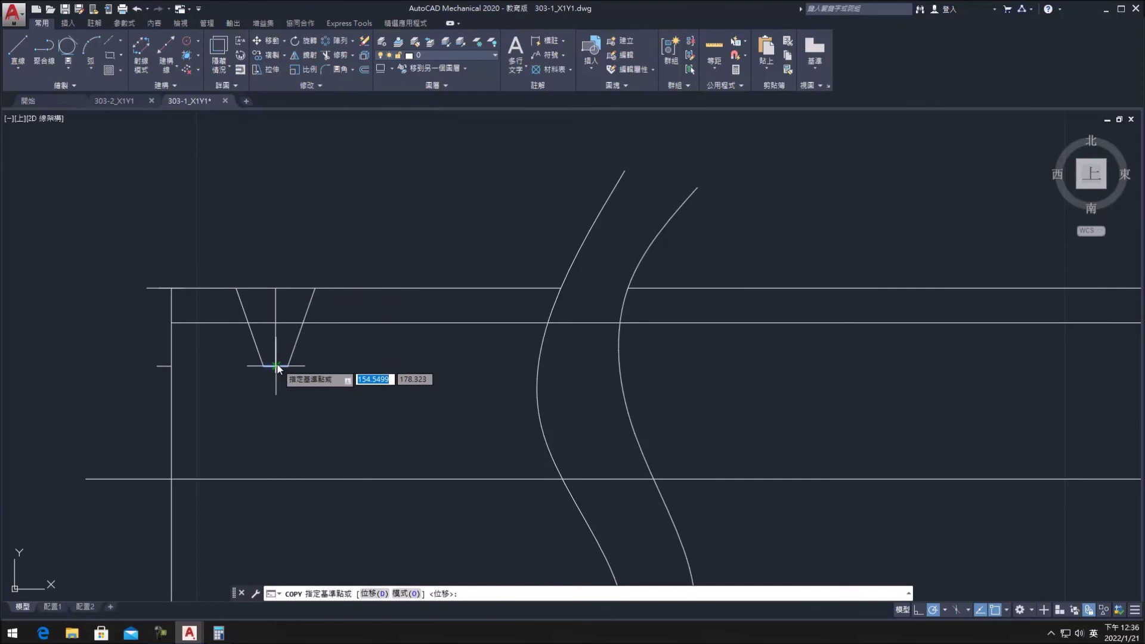
left_click(276, 366)
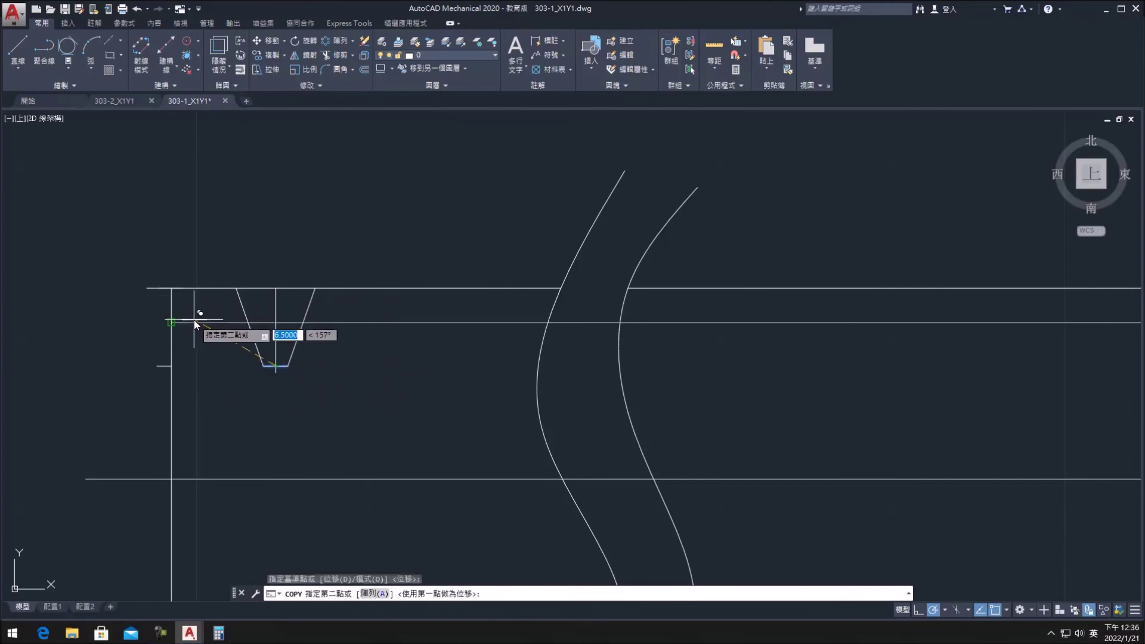
scroll(201, 327, "up", 2)
scroll(199, 332, "down", 2)
key("Escape")
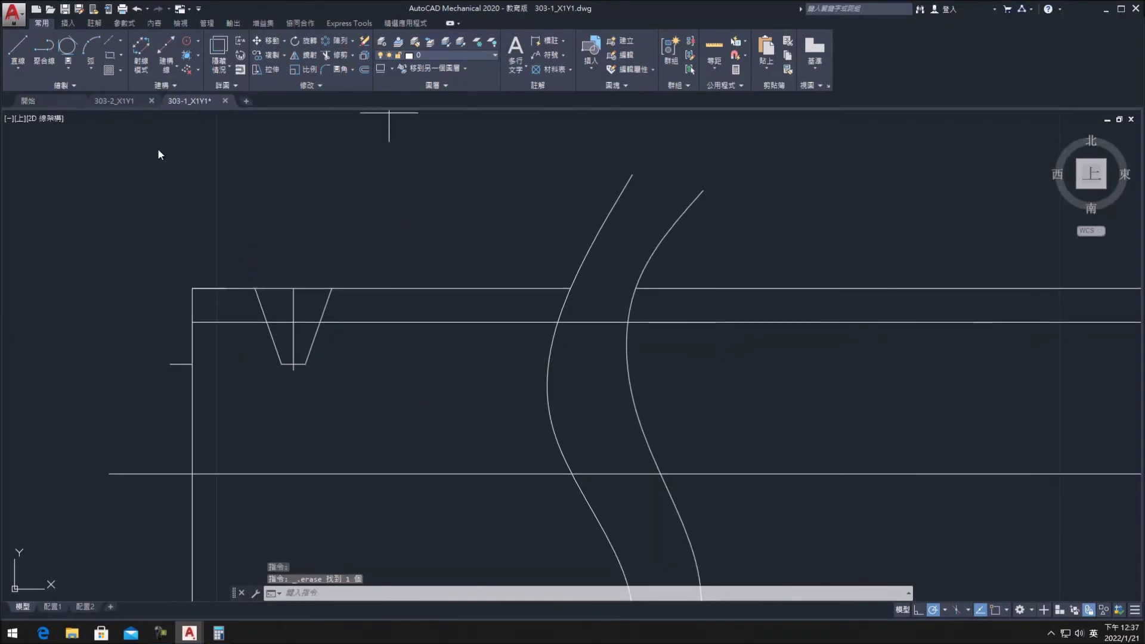
Step: Draw the sloped chamfer line from the top-left corner and delete a leftover line
type("l")
key("Return")
left_click(225, 288)
left_click(199, 367)
key("Escape")
left_click(179, 380)
key("Delete")
scroll(352, 392, "down", 2)
middle_click_drag(357, 394, 369, 408)
Step: Lengthen the left groove's centre line and trim the groove's top and flanks
left_click(327, 364)
left_click(328, 339)
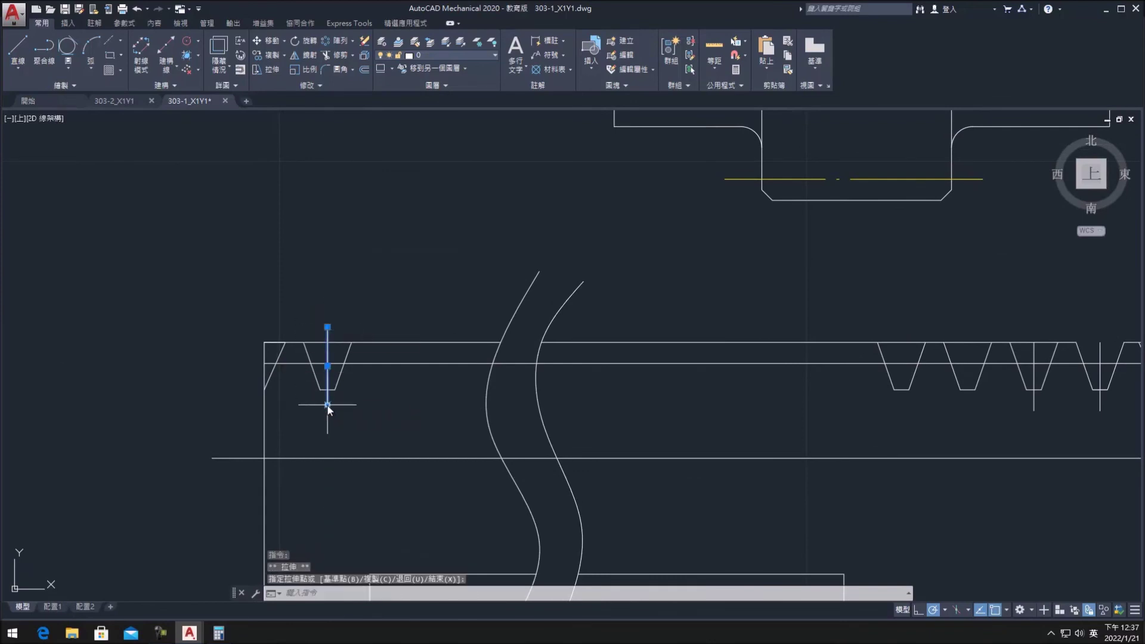
scroll(327, 396, "down", 2)
key("Escape")
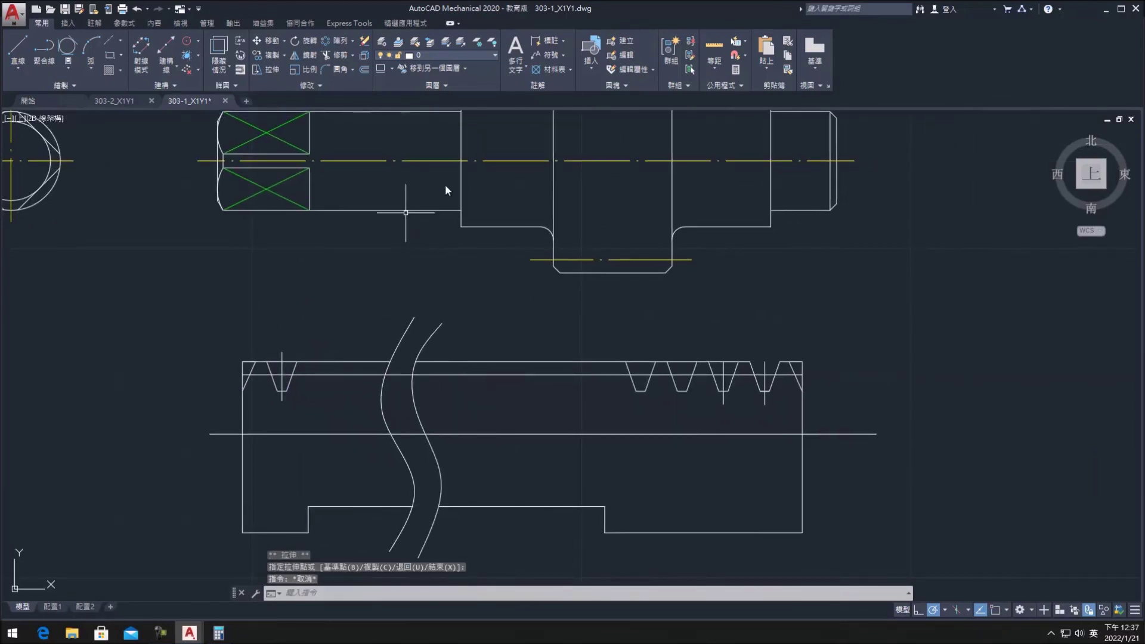
left_click(329, 55)
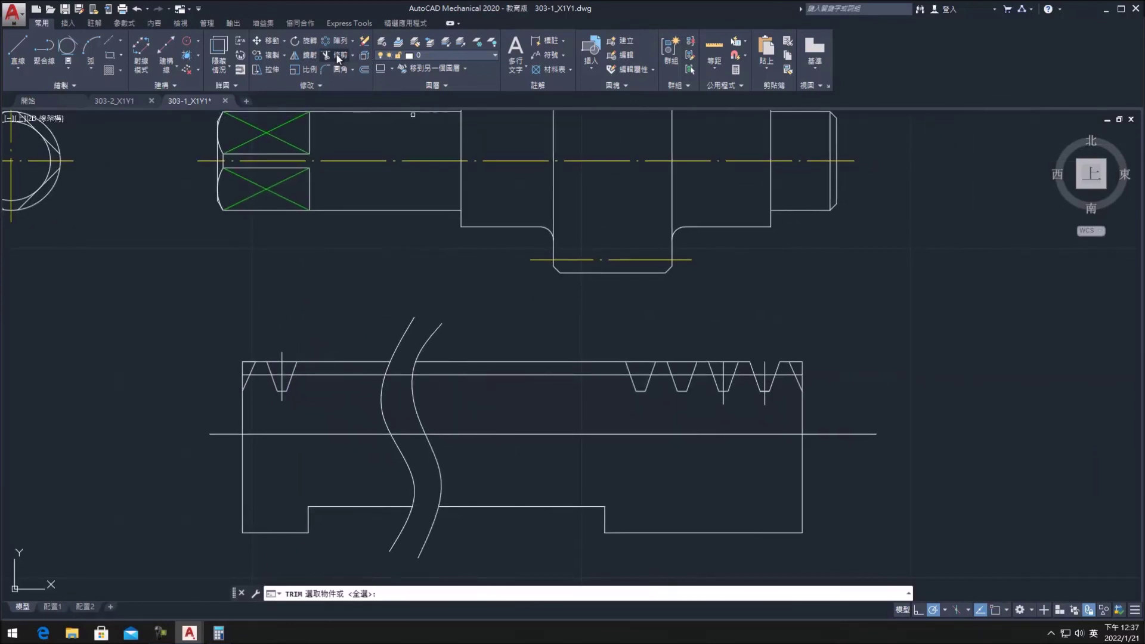
left_click(288, 361)
left_click(251, 365)
Step: Window-select and delete the leftover lines at the top-left corner
key("Escape")
left_click_drag(239, 385, 257, 357)
key("Delete")
key("Escape")
Step: Grab the top-left horizontal line's end for stretching, then cancel it
scroll(252, 362, "up", 5)
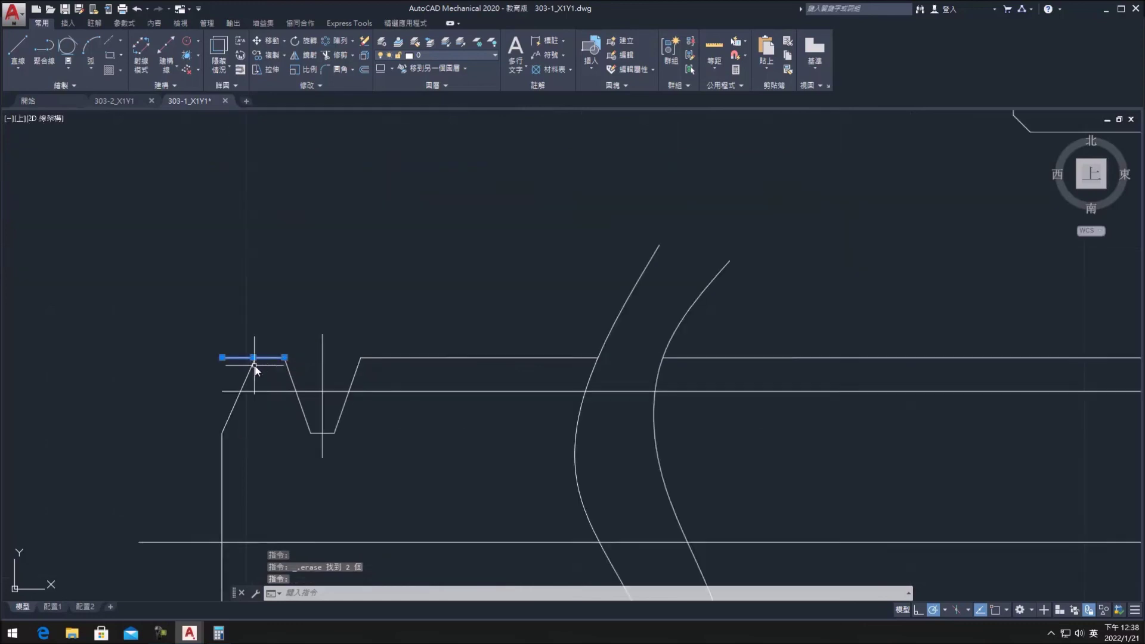
left_click_drag(206, 358, 201, 356)
left_click(201, 355)
key("Escape")
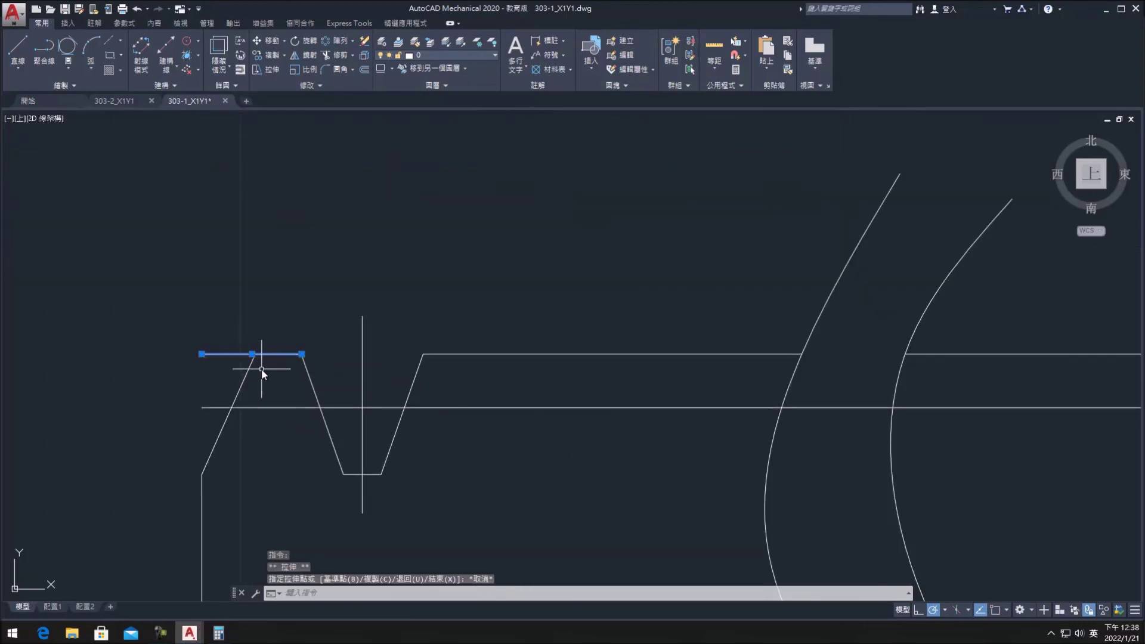
scroll(254, 368, "up", 6)
key("Escape")
Step: Trim the top line overhanging past the left groove and view the whole part
type("tr")
key("Return")
left_click(260, 310)
scroll(376, 377, "down", 5)
key("Escape")
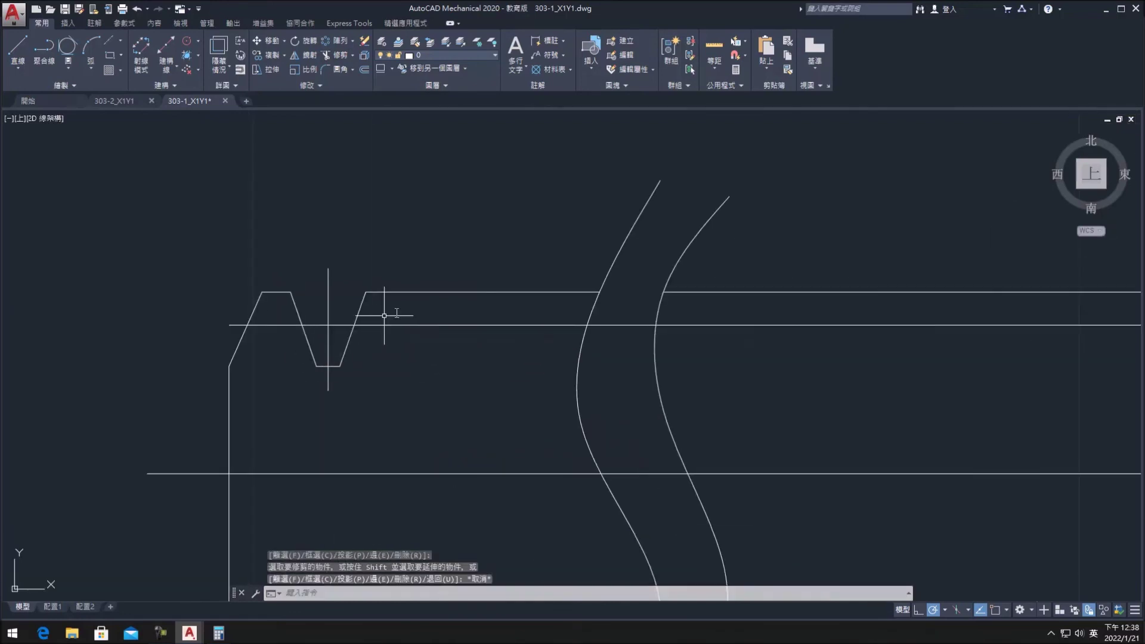
middle_click_drag(421, 299, 186, 326)
scroll(186, 327, "down", 2)
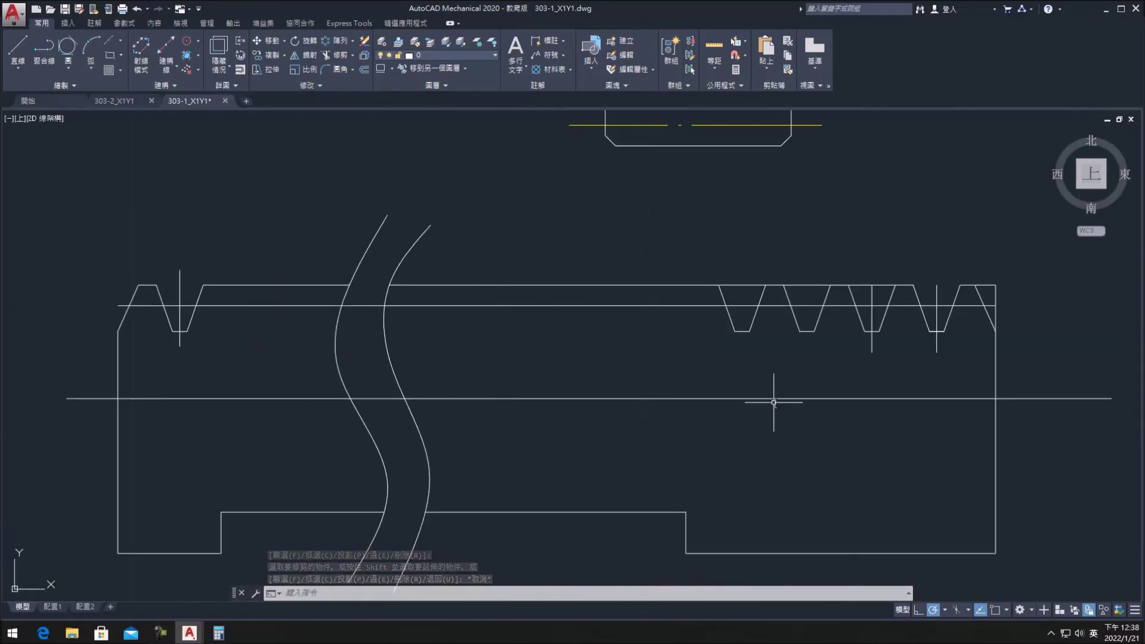
Step: Draw a long horizontal line from near the left groove across the part
left_click(17, 51)
left_click(195, 331)
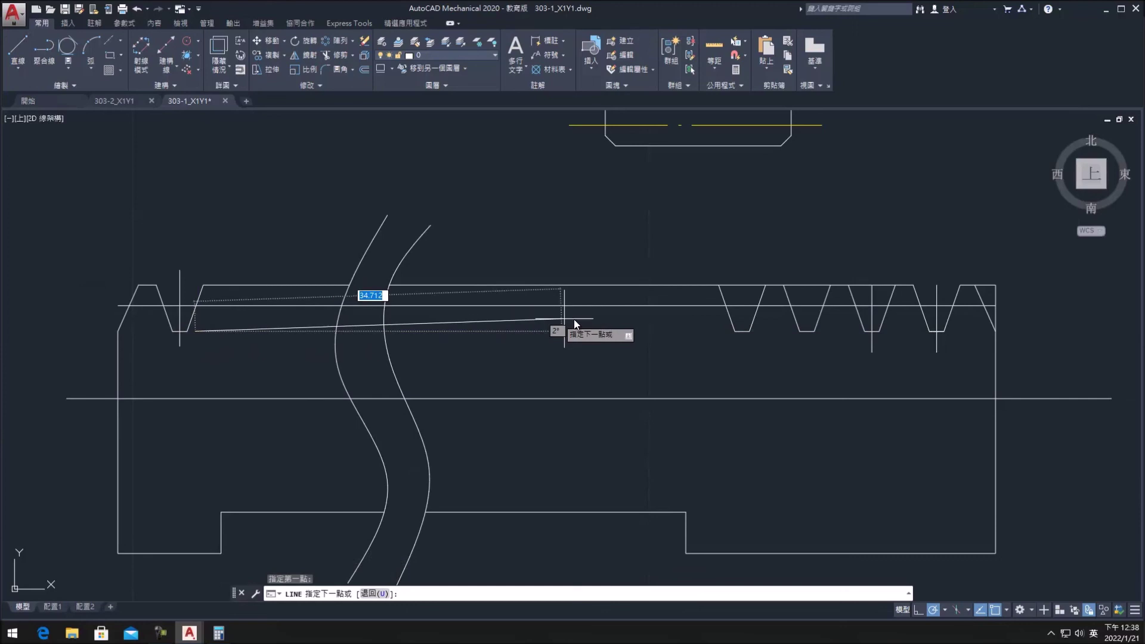
left_click(728, 330)
key("Escape")
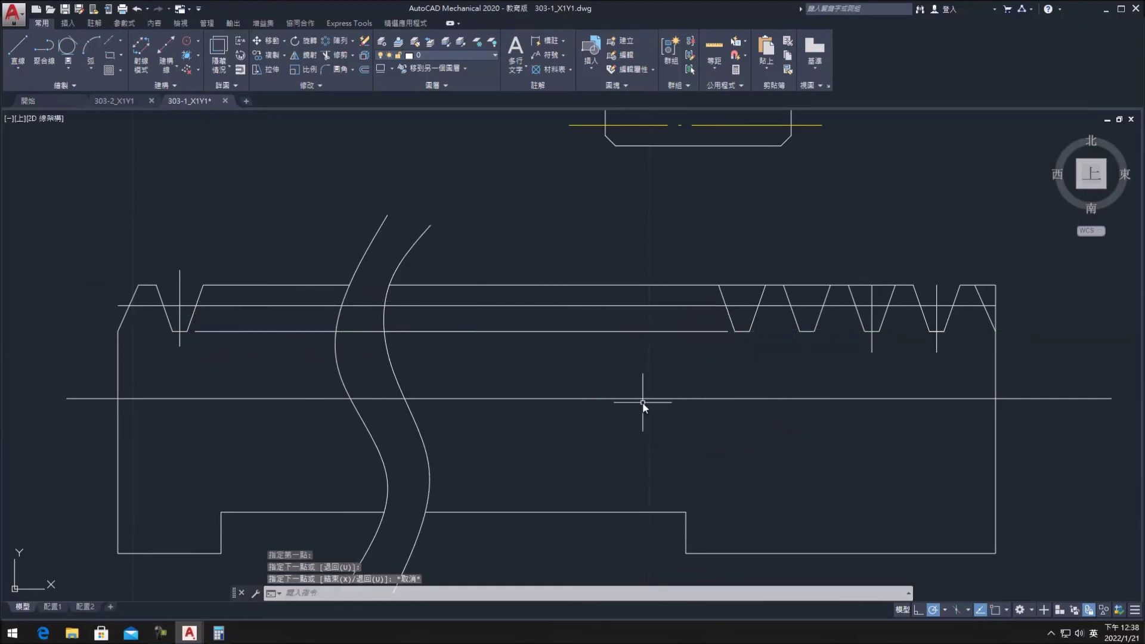
scroll(779, 382, "down", 2)
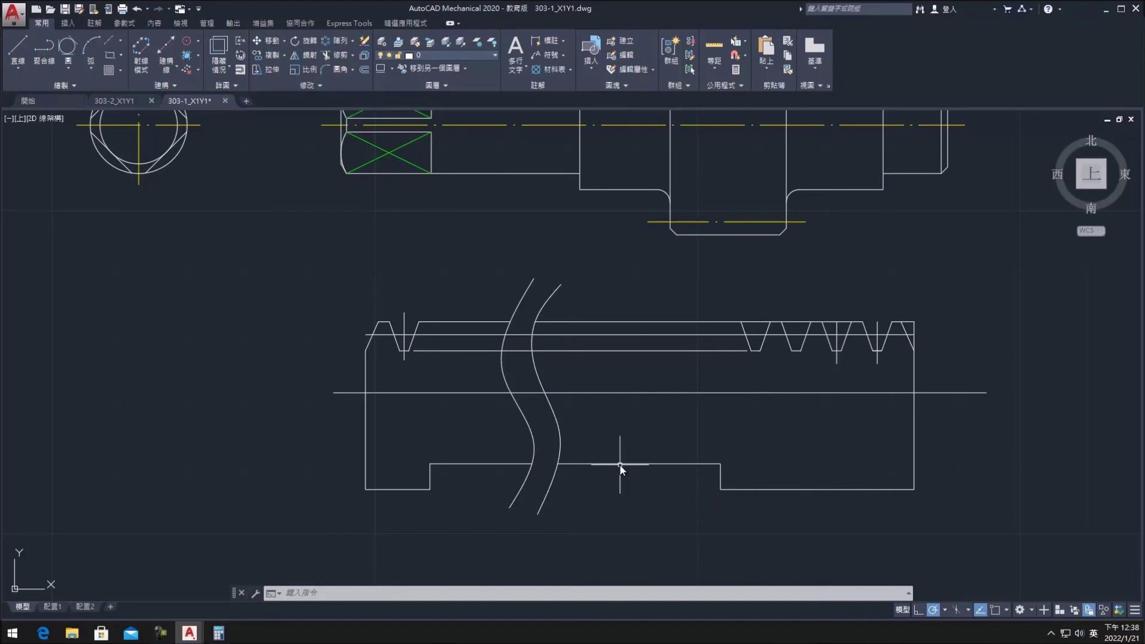
Step: Trim the top and bottom outline pieces lying between the two wavy break curves
left_click(328, 55)
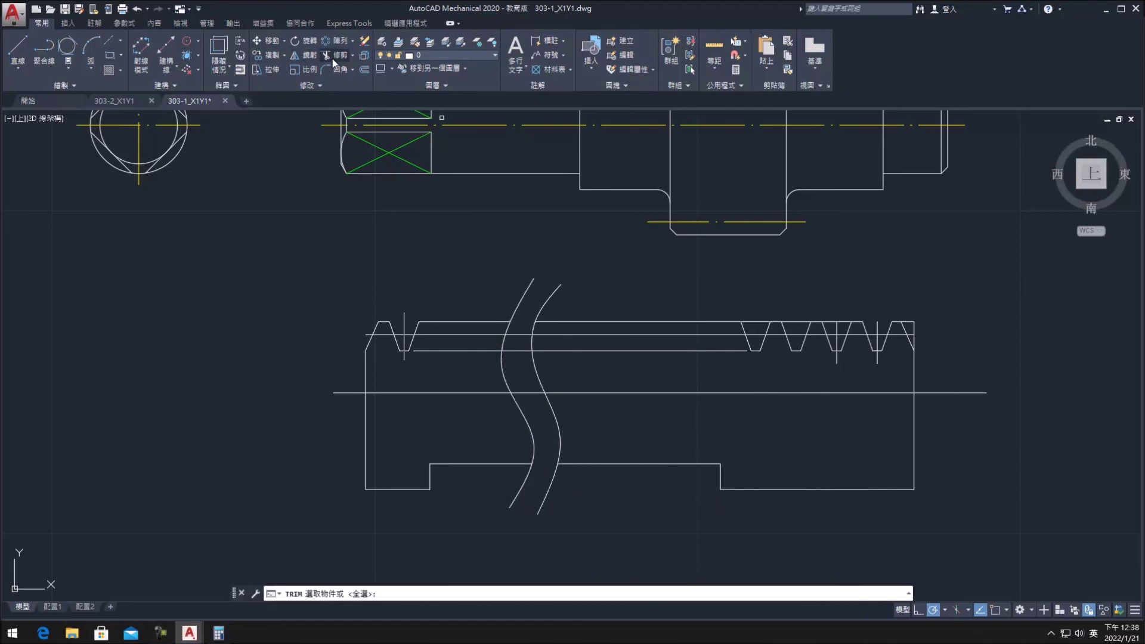
left_click(546, 463)
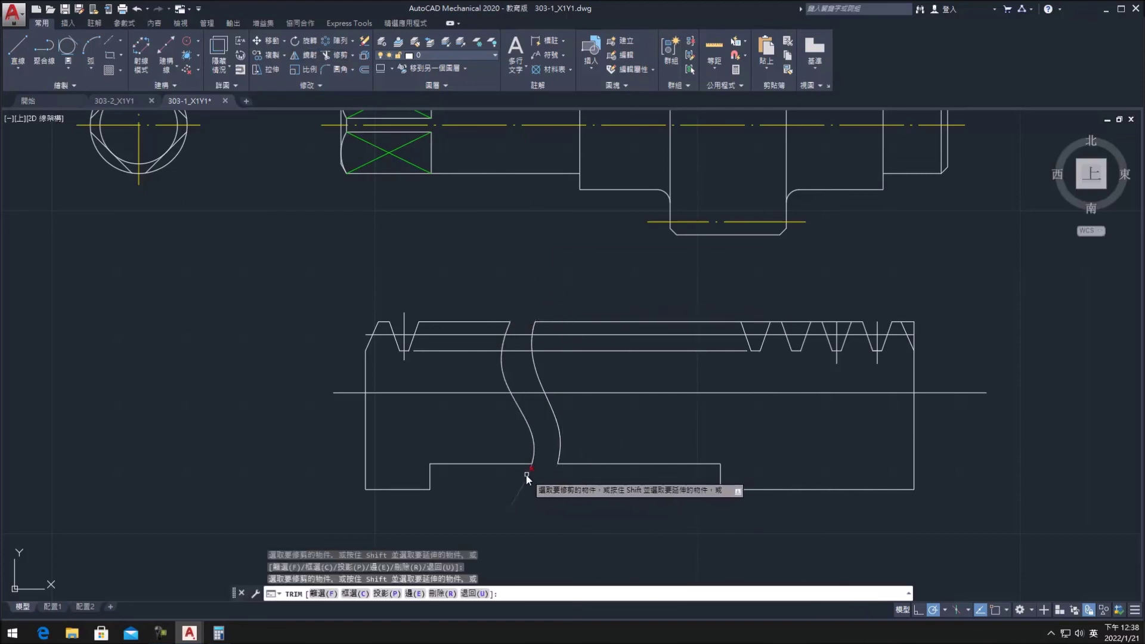
left_click(527, 474)
left_click(564, 486)
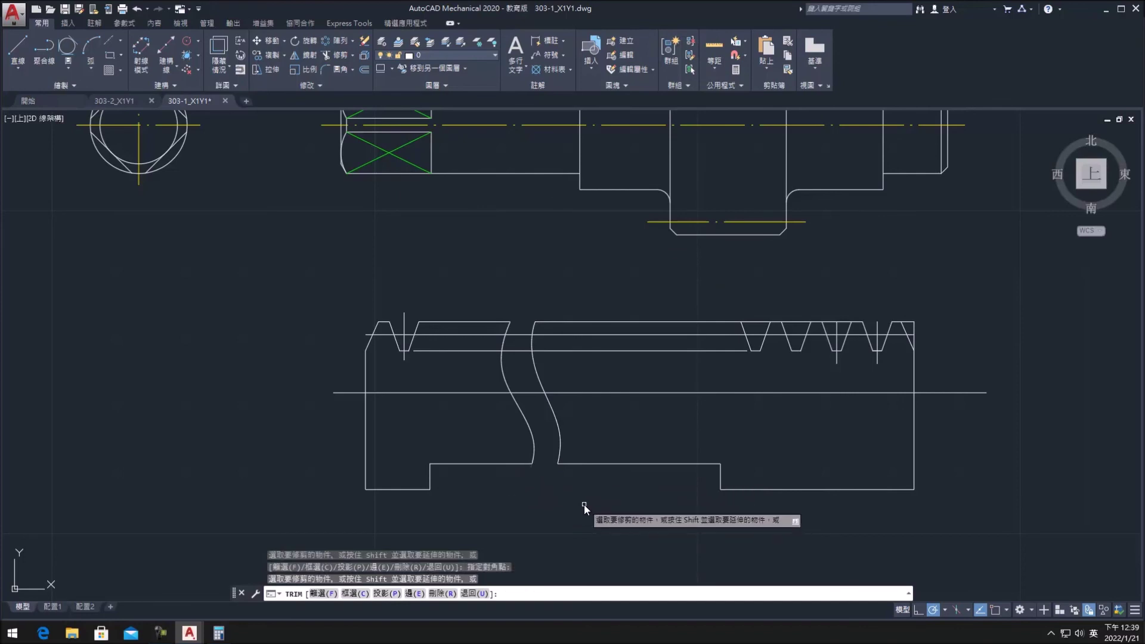
mouse_move(601, 504)
middle_mouse_down()
mouse_move(271, 432)
mouse_move(192, 461)
middle_mouse_up()
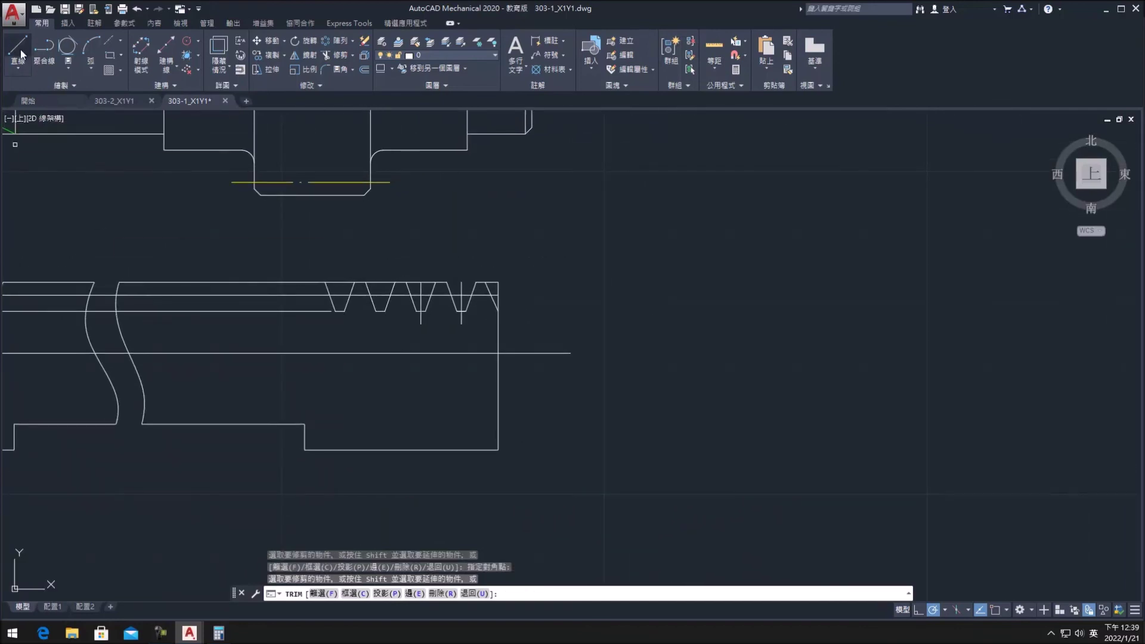
Step: Draw the end view's vertical centre line and trim the stub above the part's right end
key("Escape")
type("l")
key("Return")
left_click(713, 482)
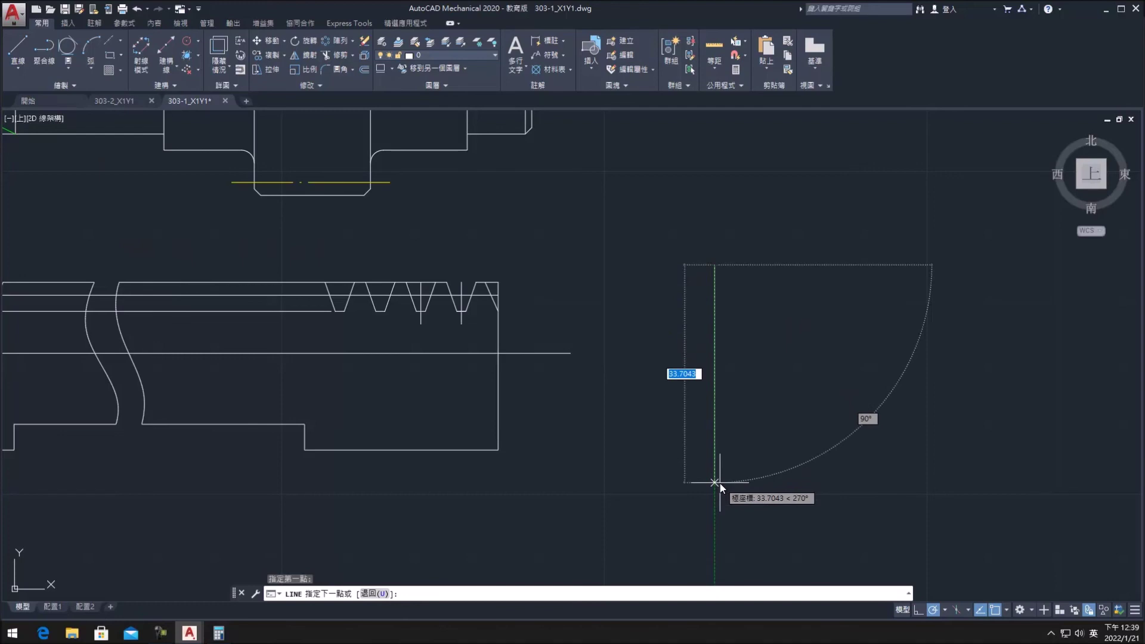
key("Escape")
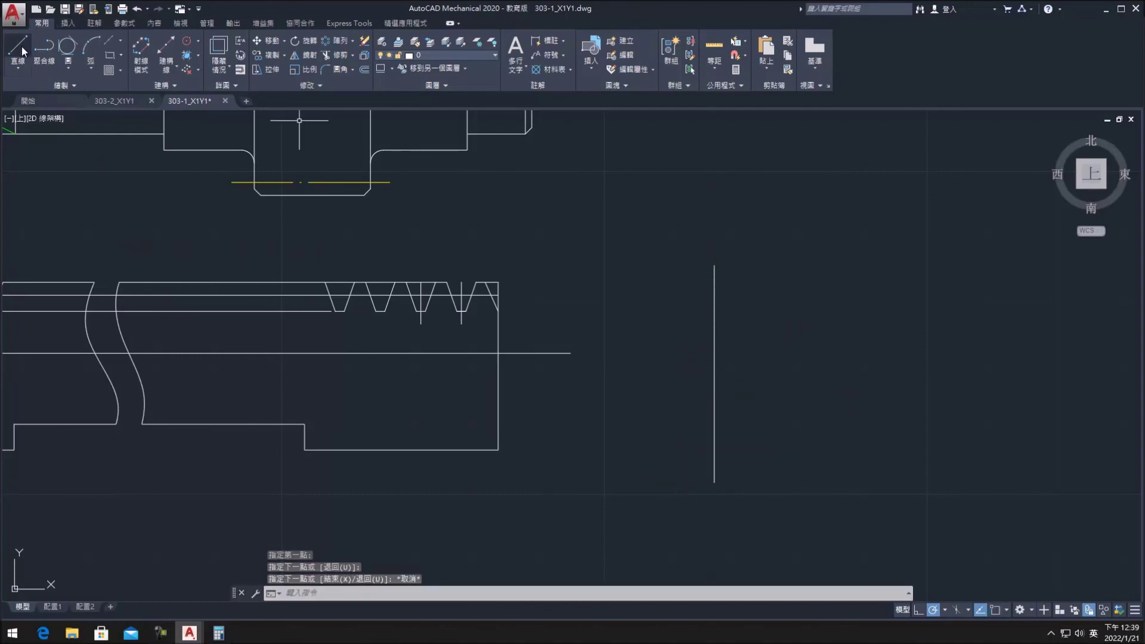
left_click(338, 56)
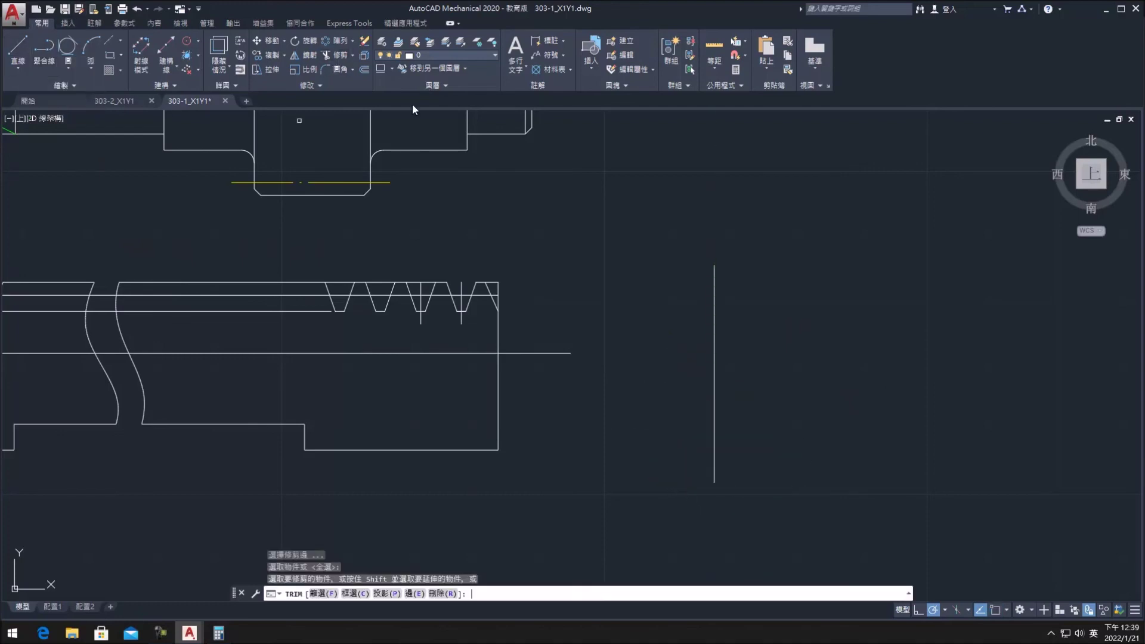
left_click(498, 290)
key("Escape")
Step: Project horizontal lines from the bottom outline, step edge and central axis across the end view
type("l")
key("Return")
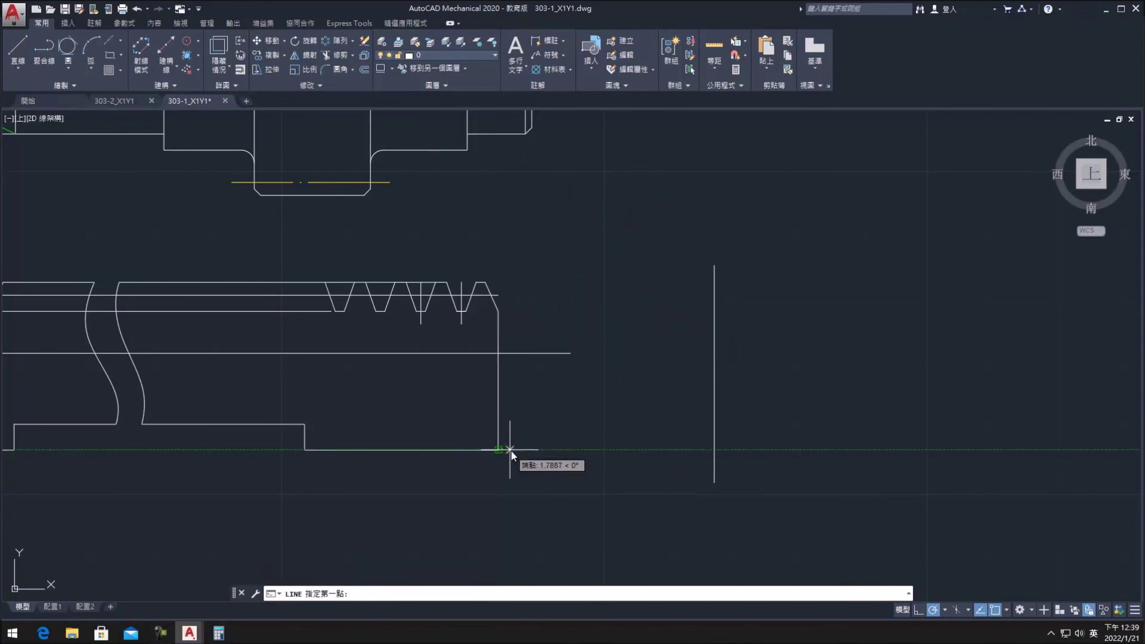
left_click(846, 449)
left_click(623, 449)
key("Escape")
key("Return")
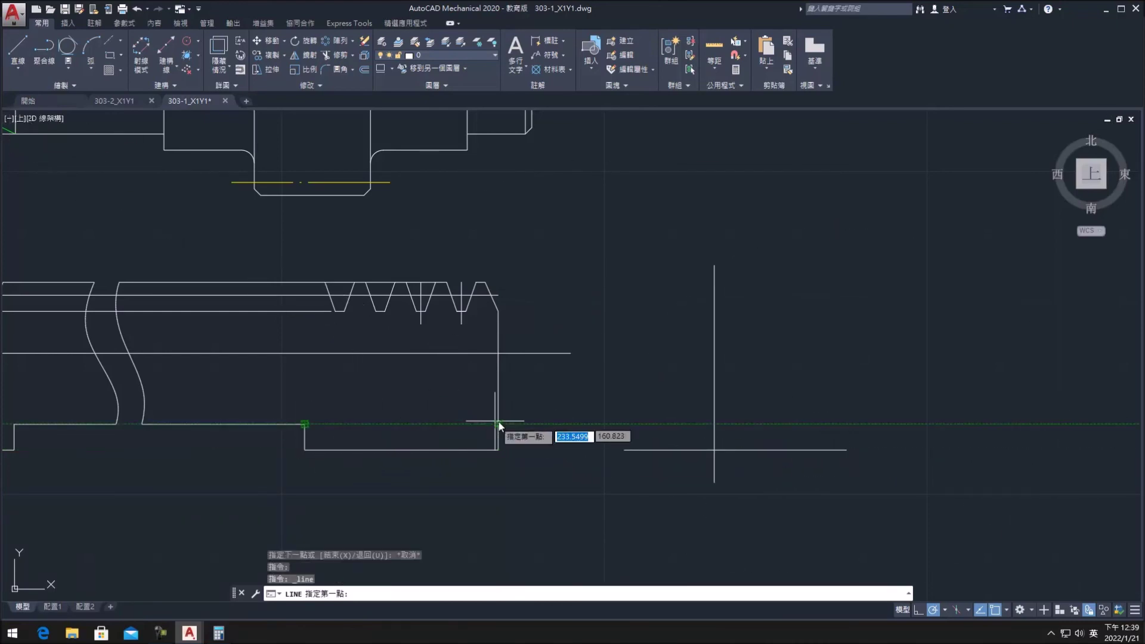
left_click(621, 424)
left_click(842, 424)
key("Escape")
key("Return")
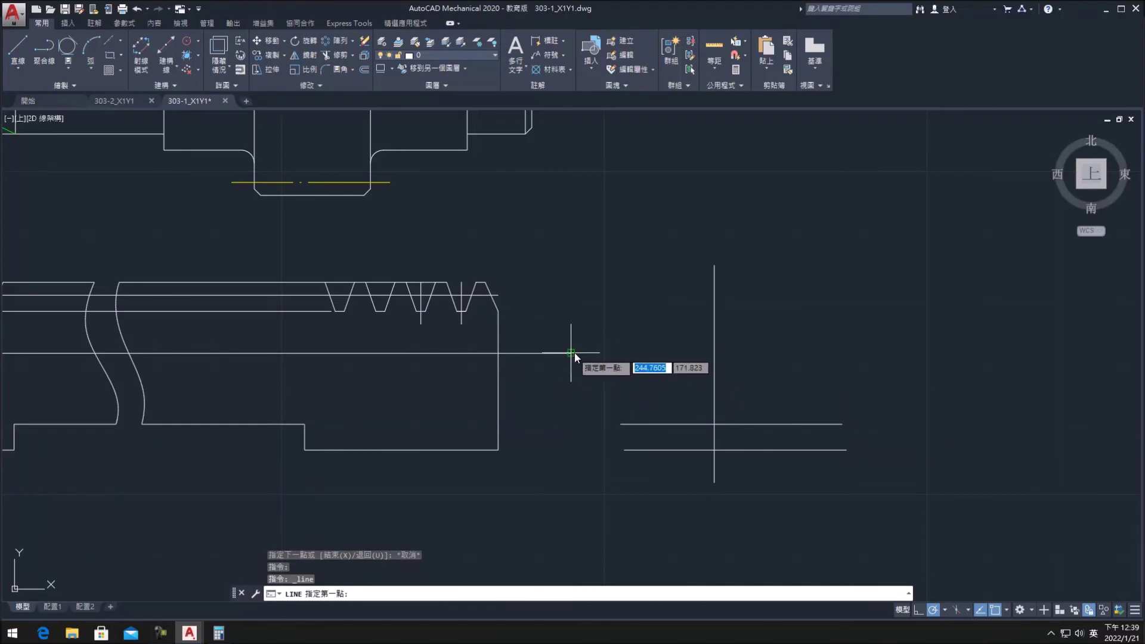
left_click(612, 353)
left_click(847, 353)
key("Escape")
Step: Project horizontal lines from the thread level, upper thread edge and top outline across
key("Return")
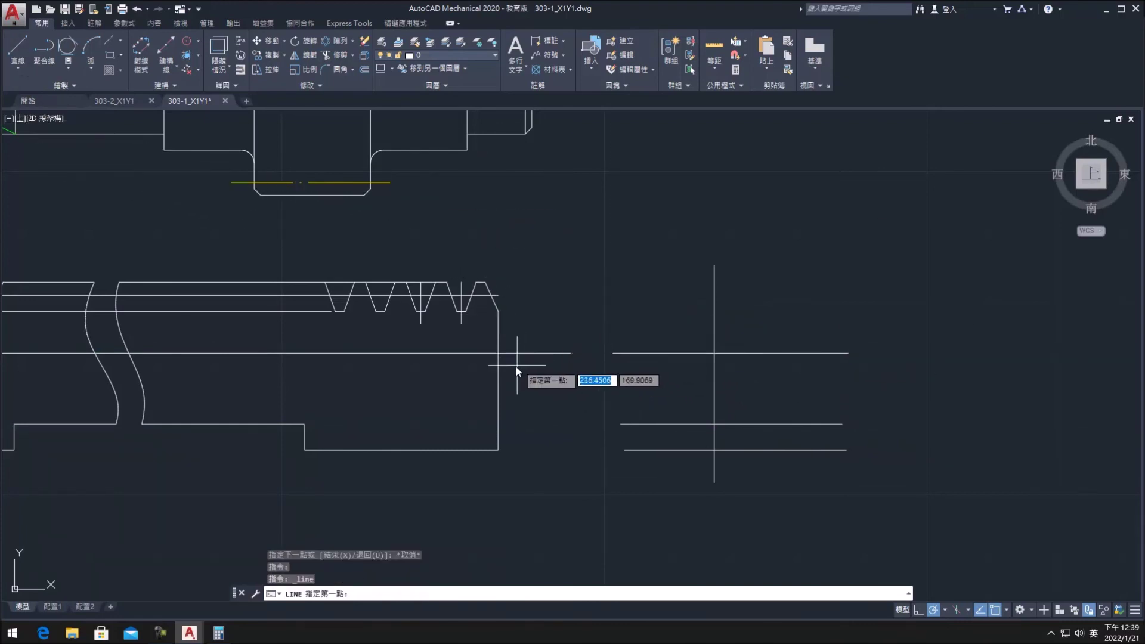
left_click(605, 310)
left_click(839, 311)
key("Escape")
key("Return")
left_click(607, 295)
left_click(840, 294)
key("Escape")
key("Return")
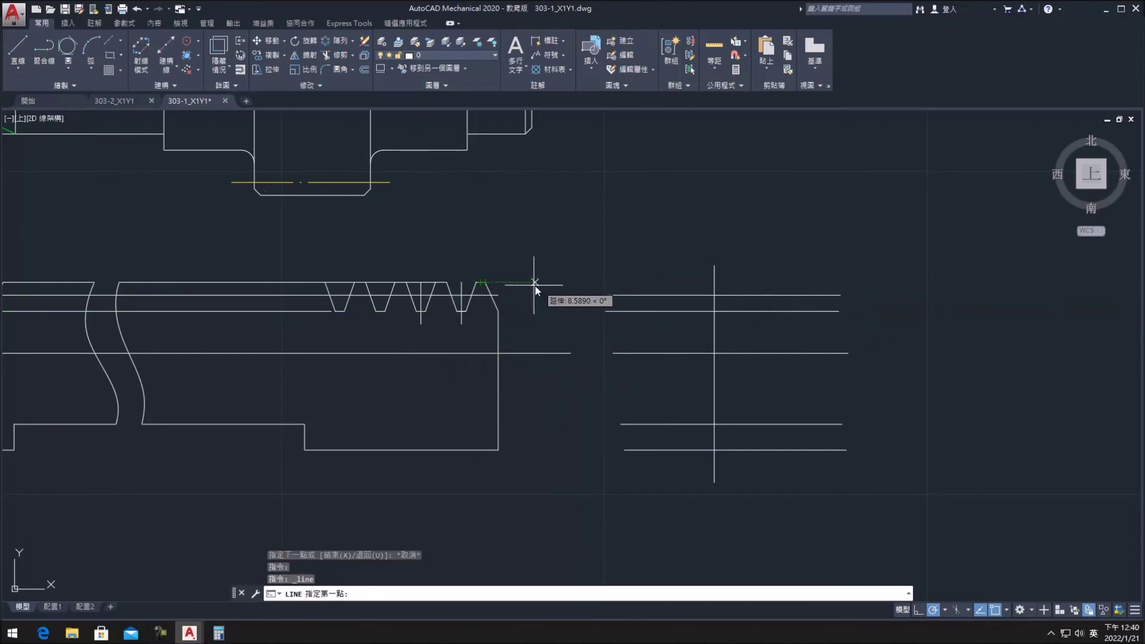
left_click(608, 281)
left_click(833, 282)
left_click(68, 66)
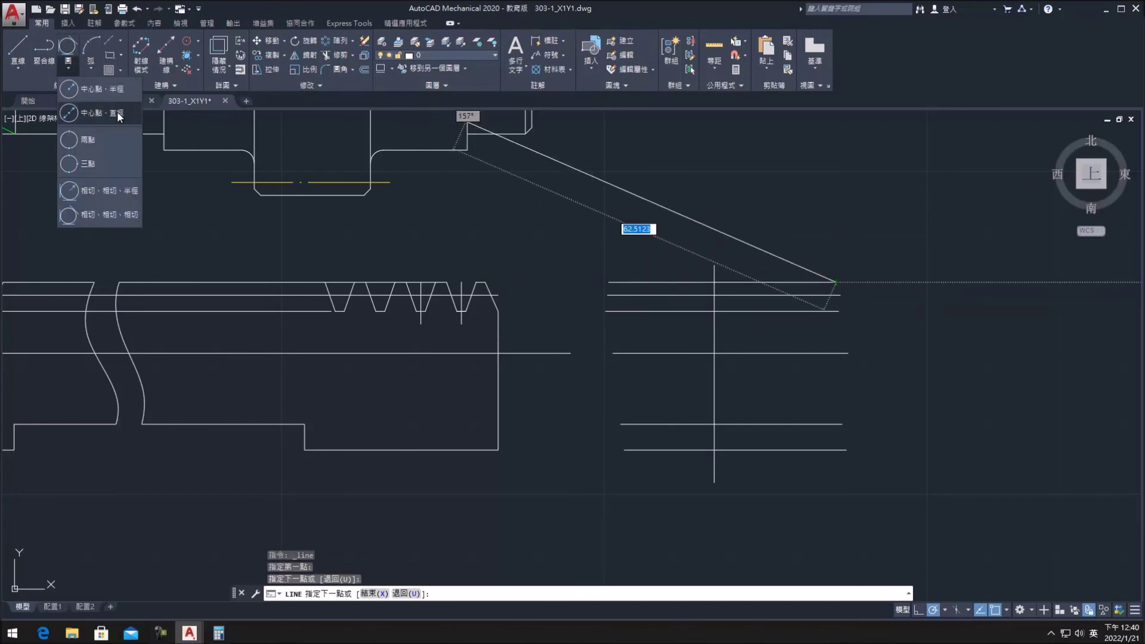
Step: Draw a circle centred on the axis crossing to the bottom line, and trim its top arc
left_click(83, 96)
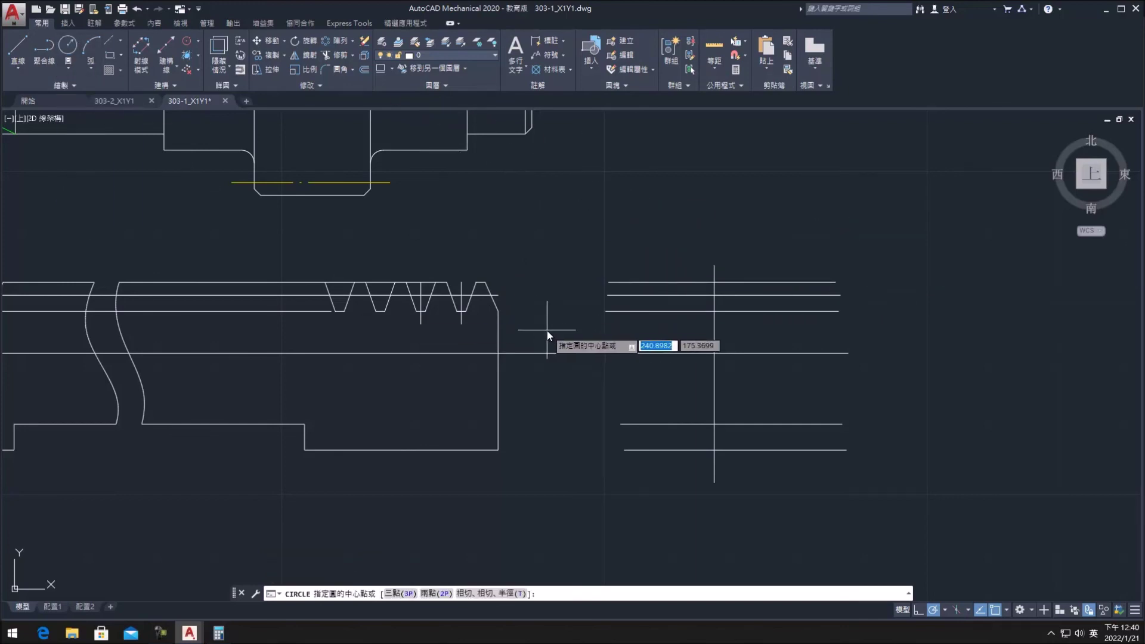
left_click(714, 353)
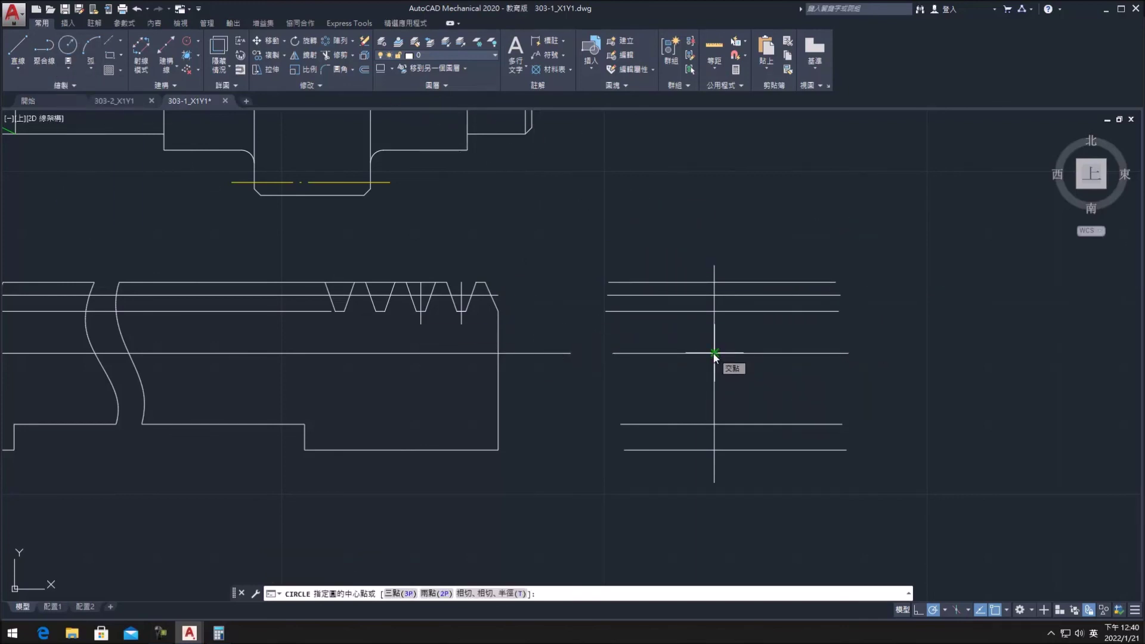
left_click(714, 450)
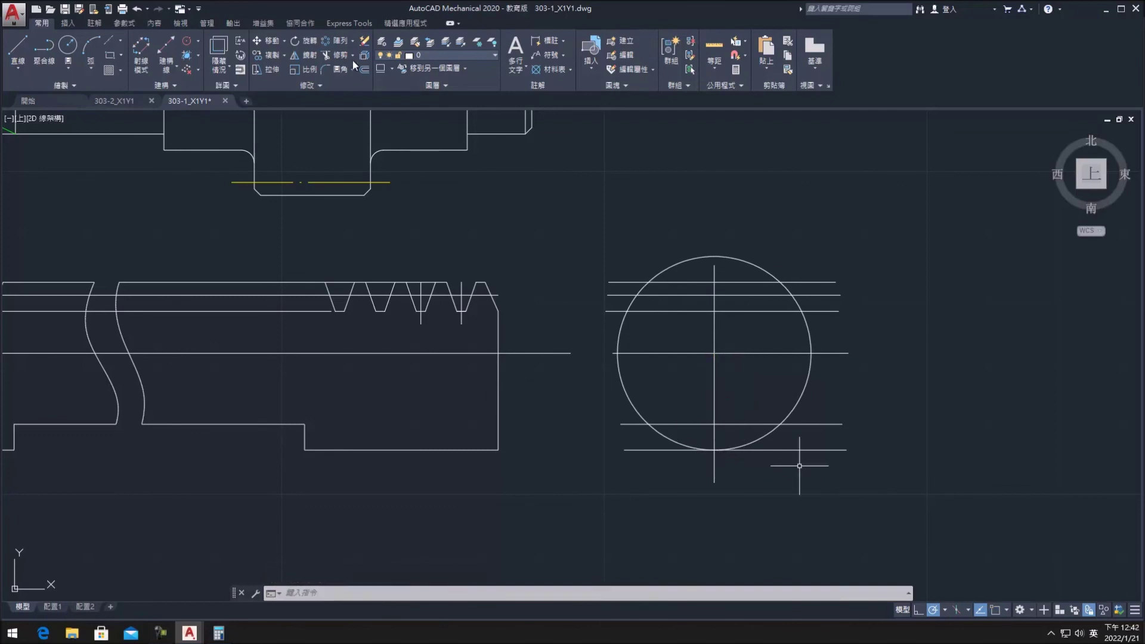
left_click(331, 55)
left_click(778, 278)
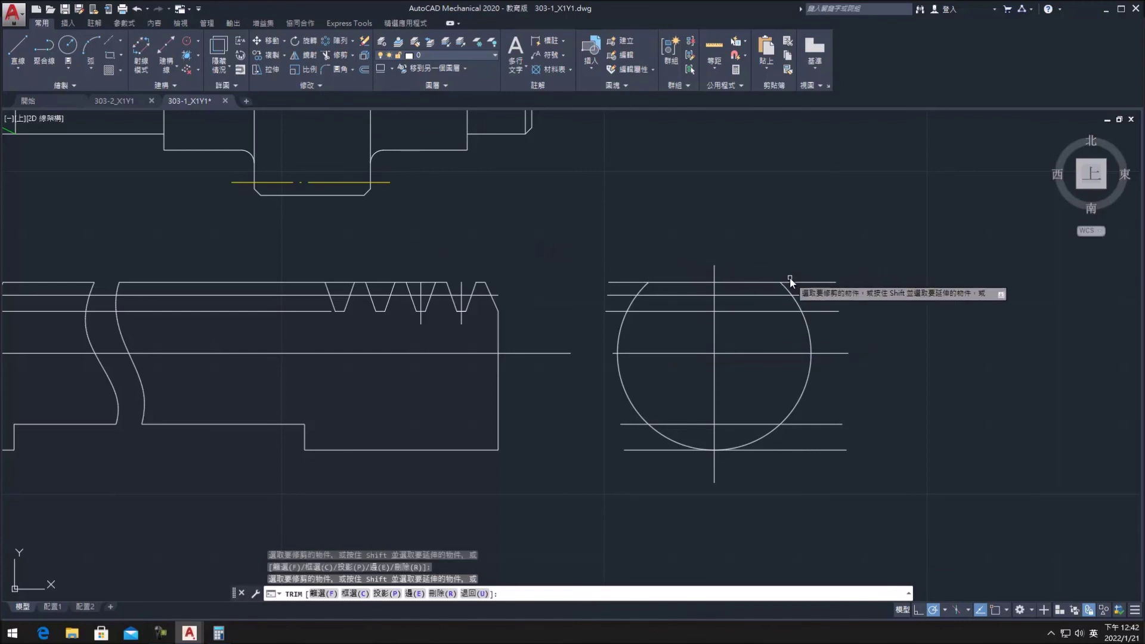
left_click(622, 283)
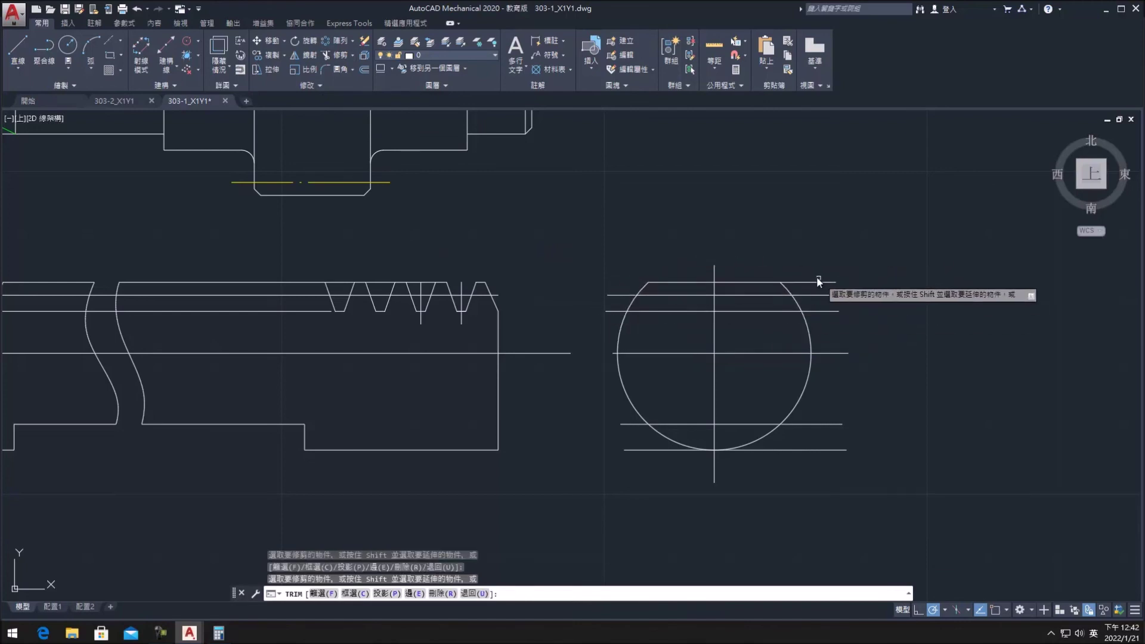
left_click(811, 451)
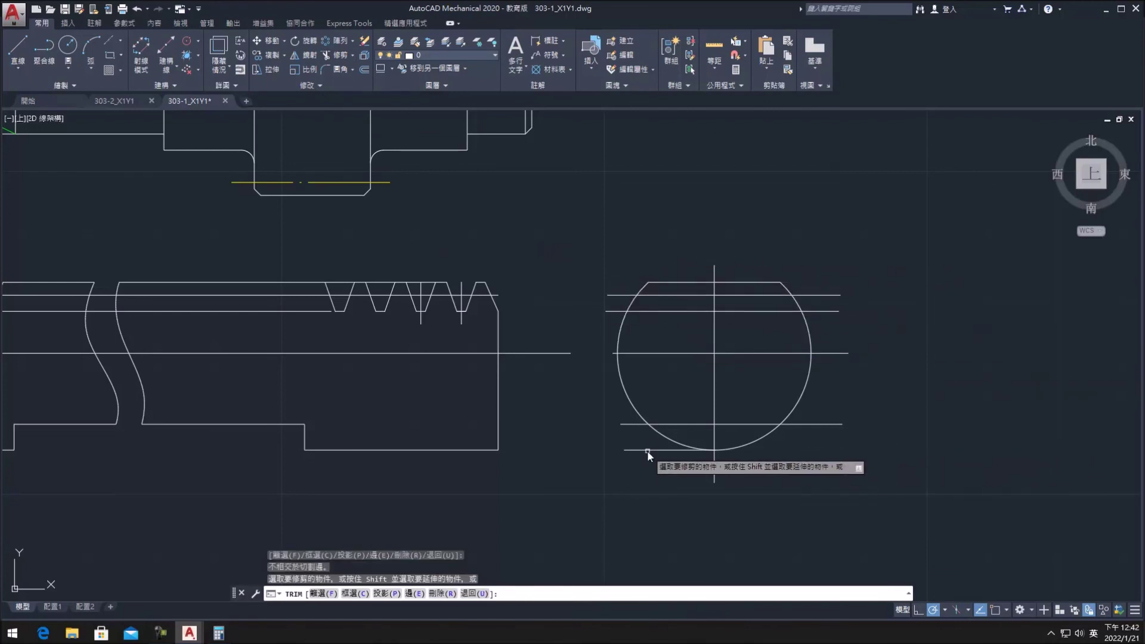
key("Escape")
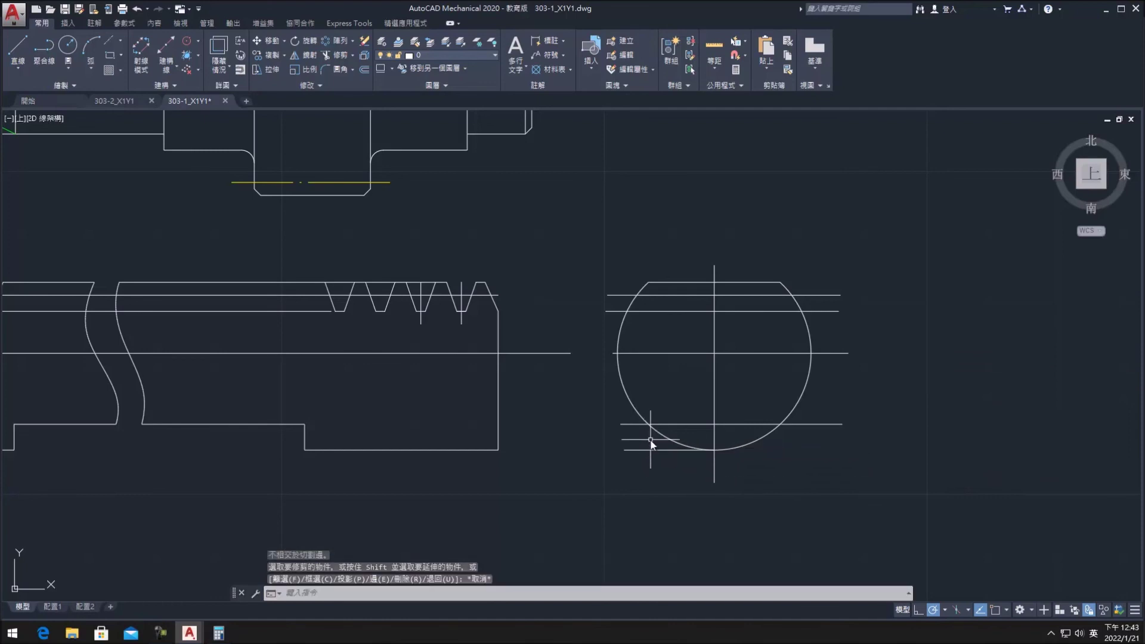
Step: Trim the projection lines back to the circle and delete the short leftover line below it
left_click(338, 56)
key("Return")
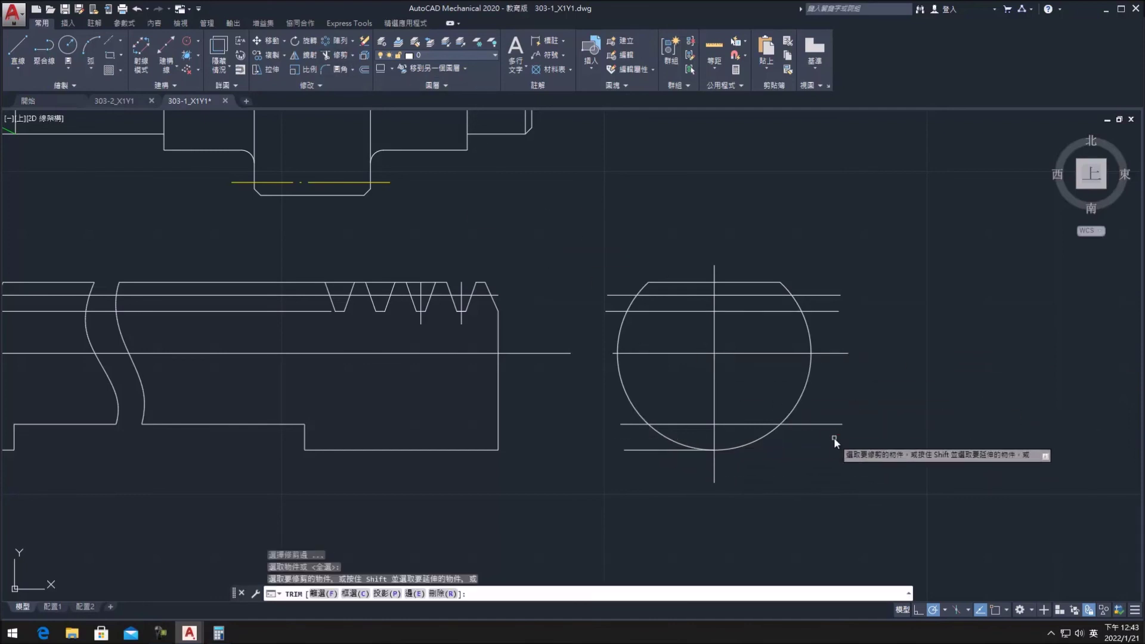
left_click(825, 424)
left_click(836, 443)
left_click(632, 425)
key("Escape")
left_click(661, 450)
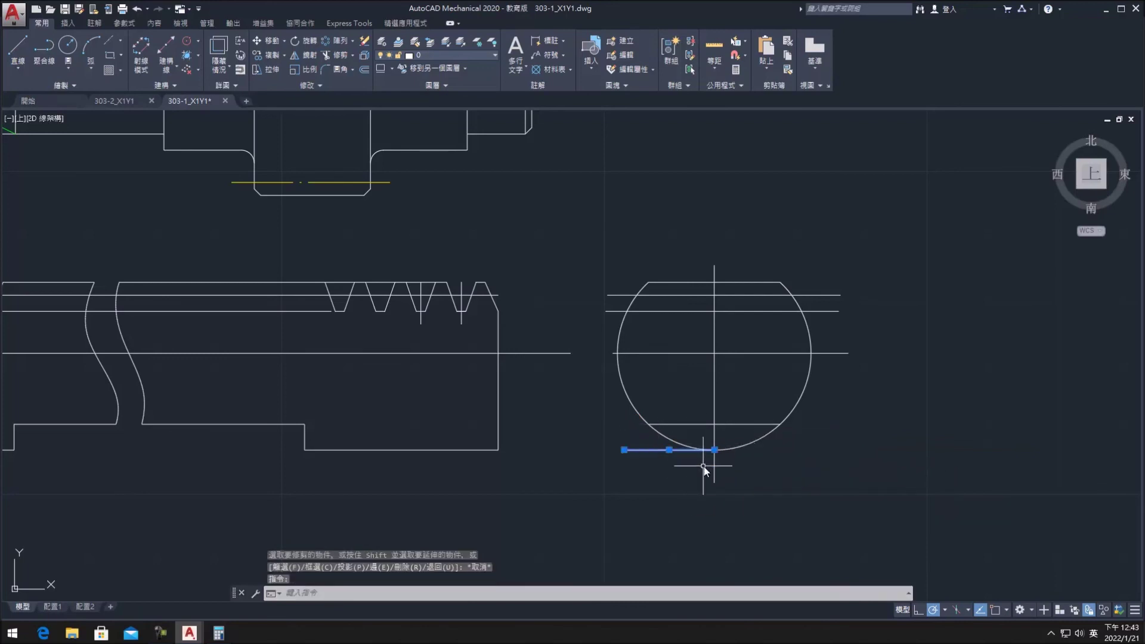
key("Delete")
Step: Adjust the left end of the horizontal centre line
scroll(635, 354, "up", 3)
scroll(578, 353, "up", 1)
left_click(574, 351)
left_click(549, 351)
key("Escape")
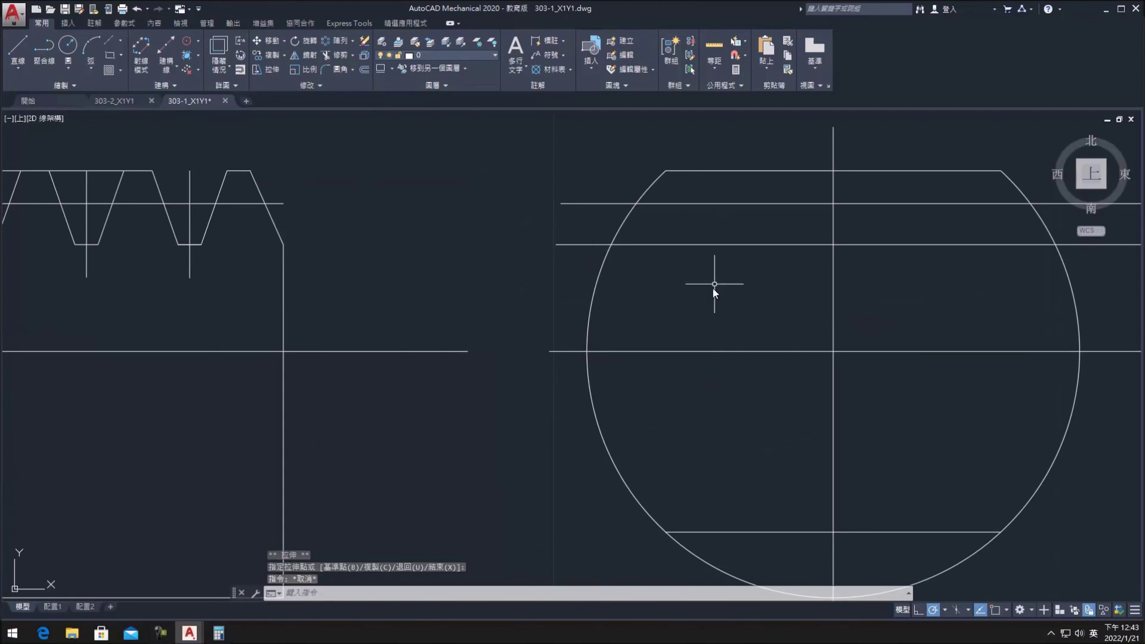
scroll(713, 288, "down", 2)
Step: Undo a trim, re-trim the line outside the circle, then select the two horizontal centre lines
type("tr")
key("space")
key("space")
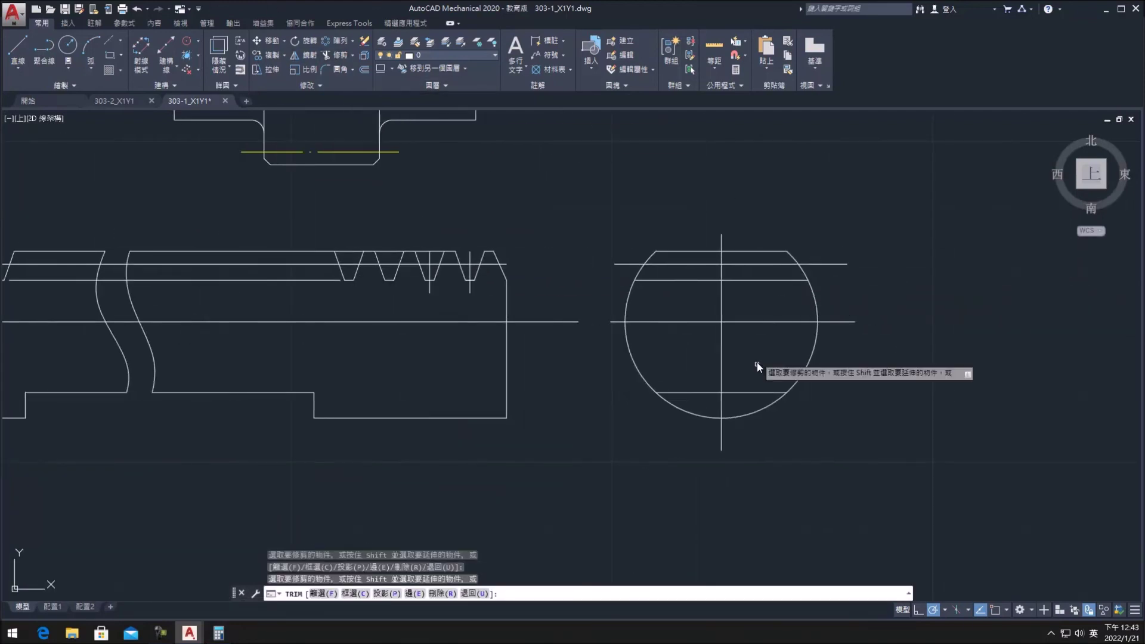
key("ctrl+z")
type("tr")
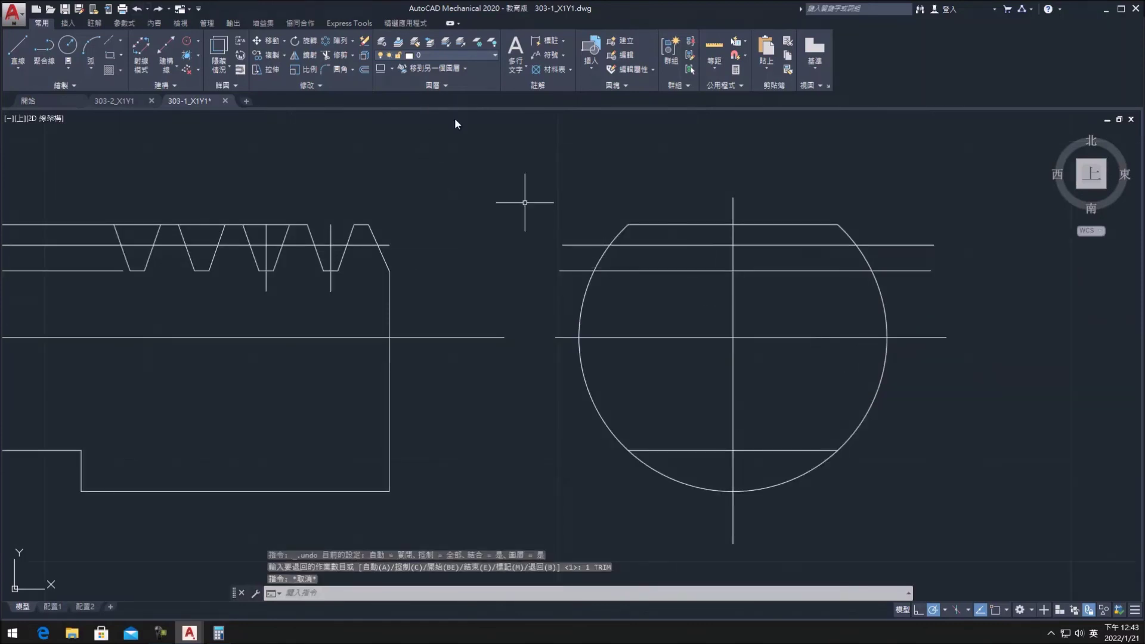
key("Return")
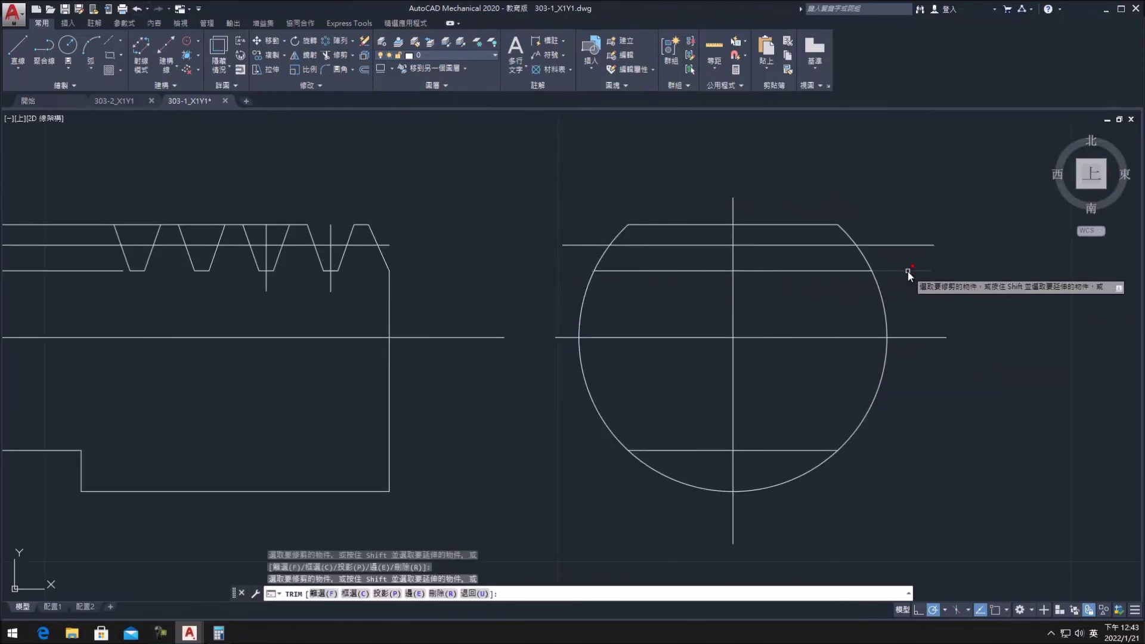
left_click(907, 270)
key("Escape")
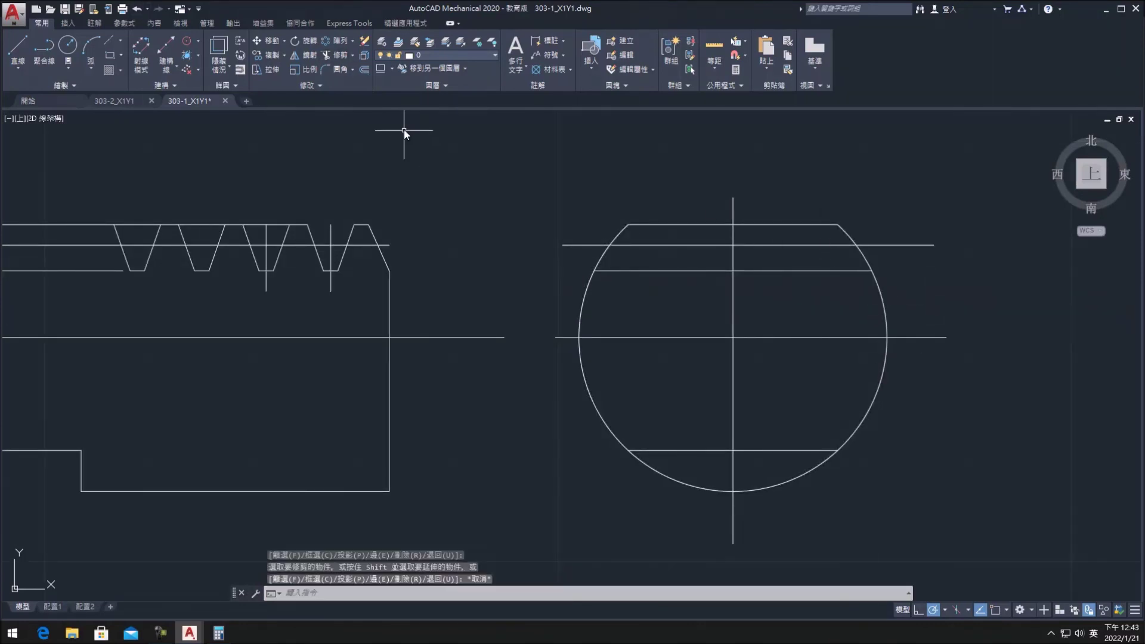
left_click(716, 244)
left_click(693, 337)
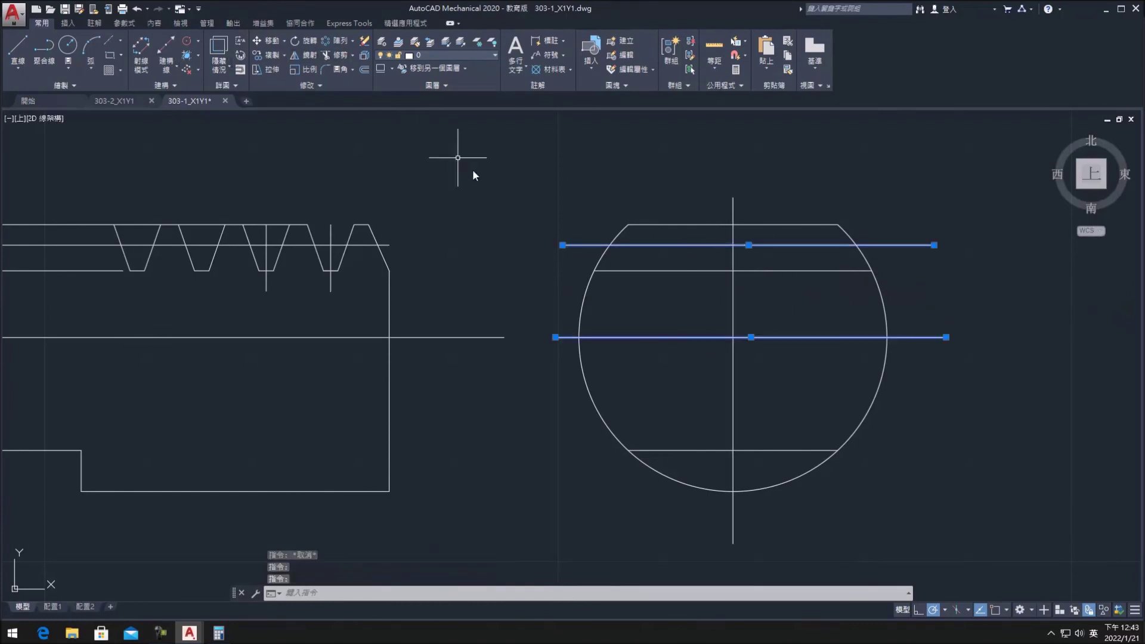